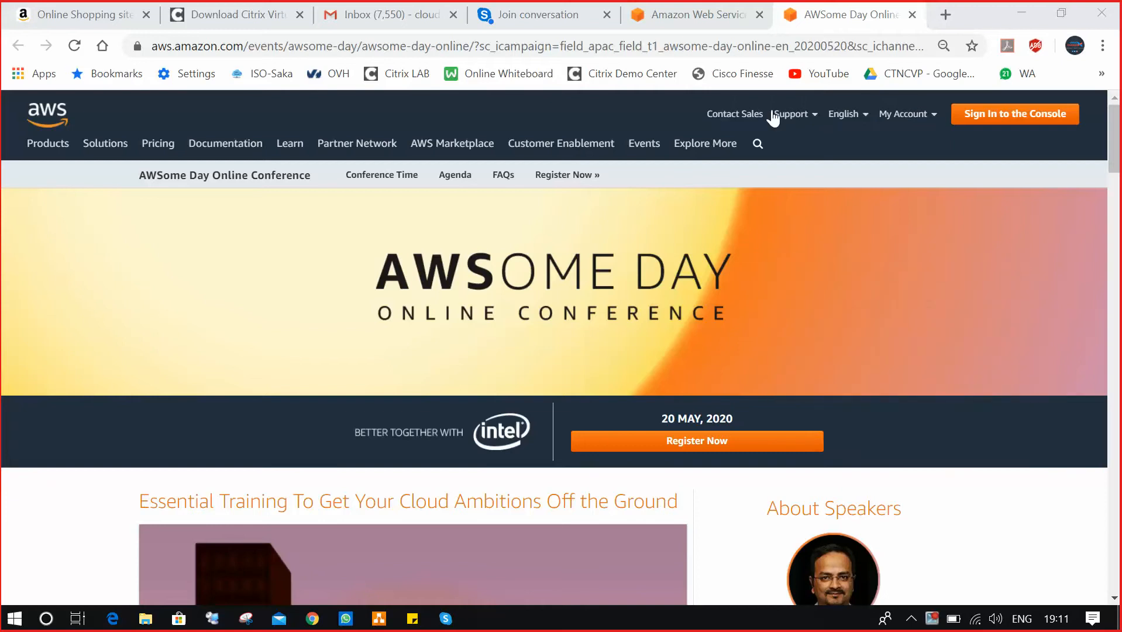
Open the AWS Management Console home page from the My Account menu.
{"action": "left_click", "coordinate": [831, 263]}
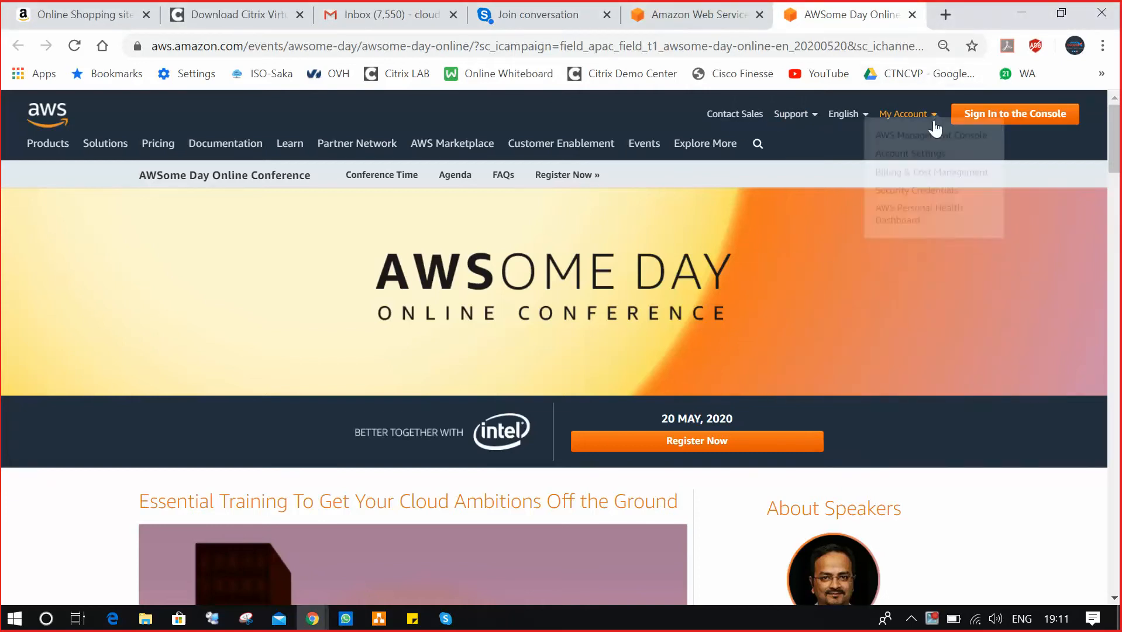
{"action": "mouse_move", "coordinate": [932, 114]}
{"action": "left_click", "coordinate": [933, 143]}
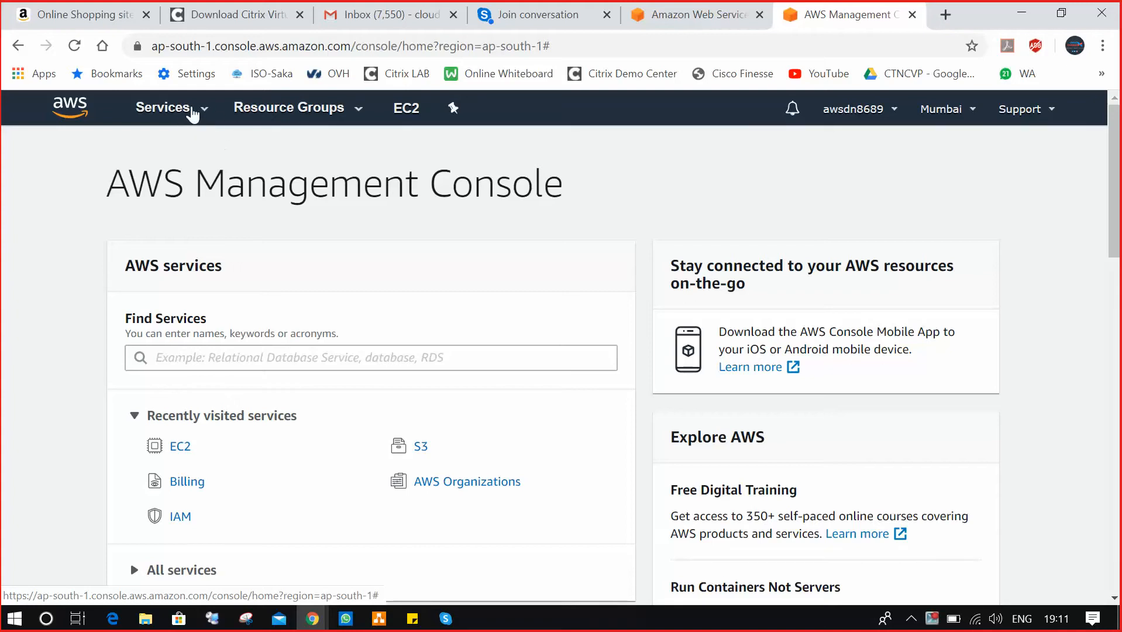
Go to the EC2 Instances page in Mumbai and start launching a new instance.
{"action": "left_click", "coordinate": [179, 449]}
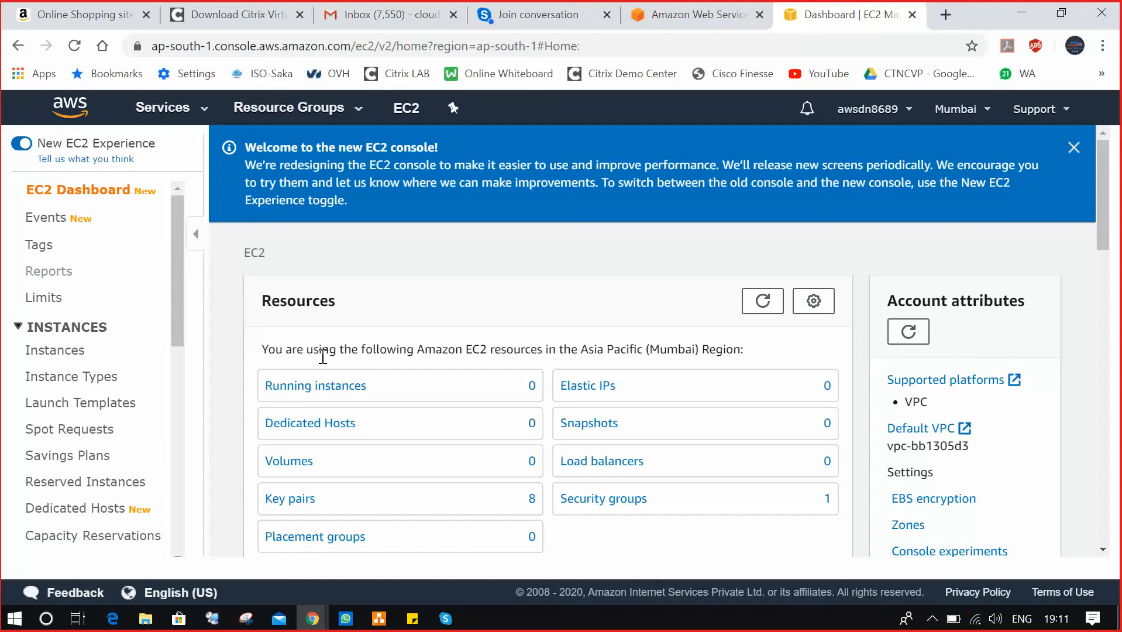
{"action": "left_click", "coordinate": [69, 349]}
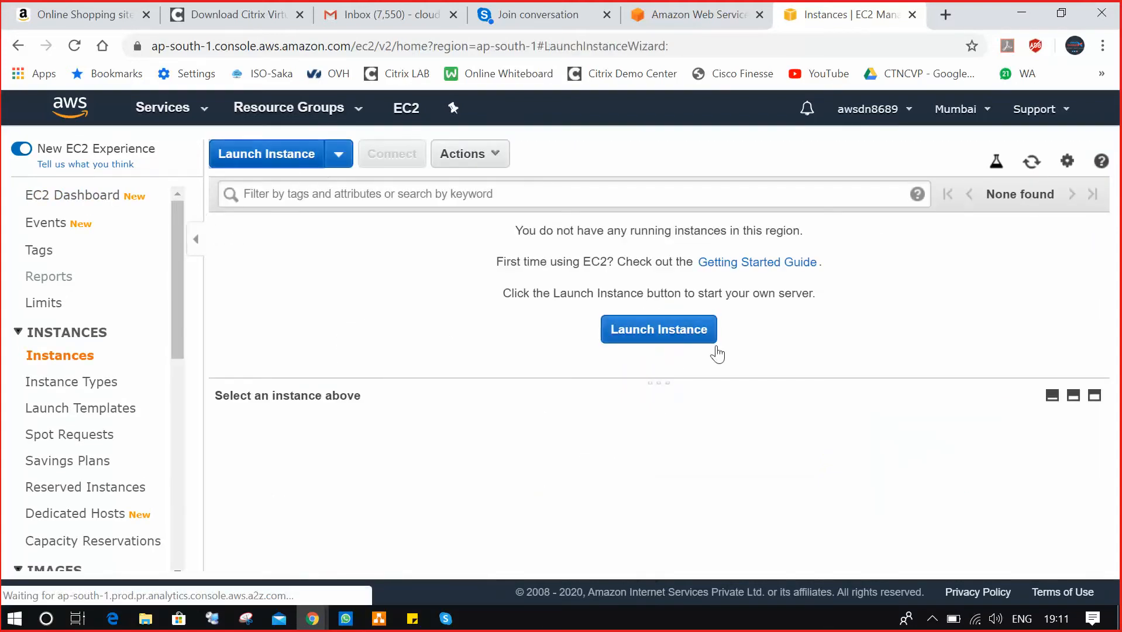
{"action": "left_click", "coordinate": [711, 338]}
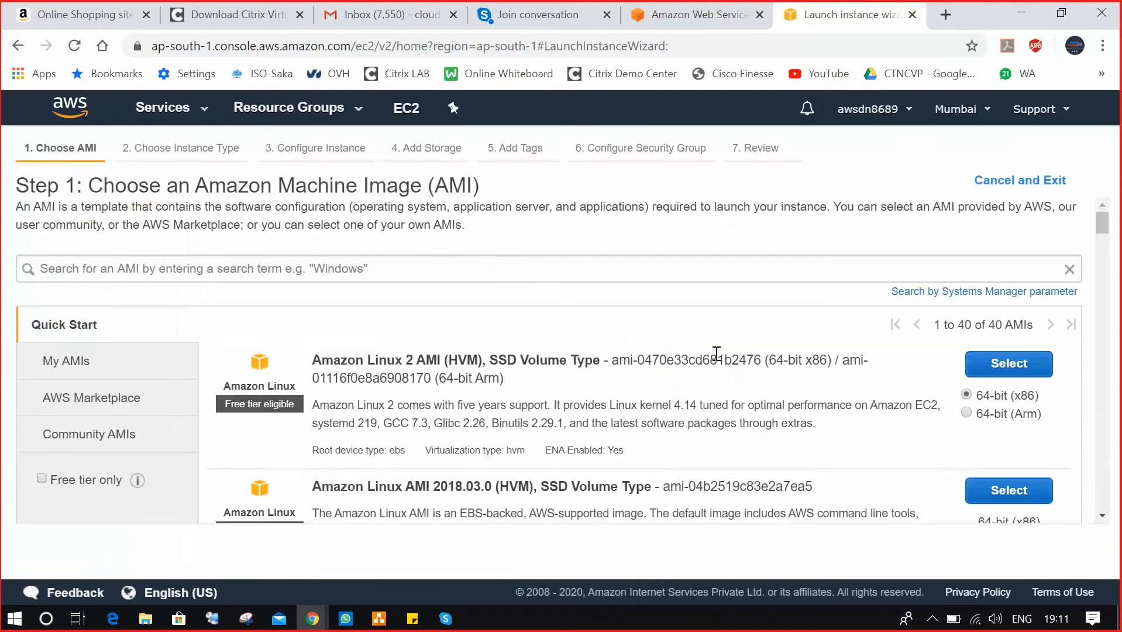
Search machine images for 'Linux' and select Red Hat Enterprise Linux 8.
{"action": "left_click", "coordinate": [343, 264]}
{"action": "type", "text": "Linux"}
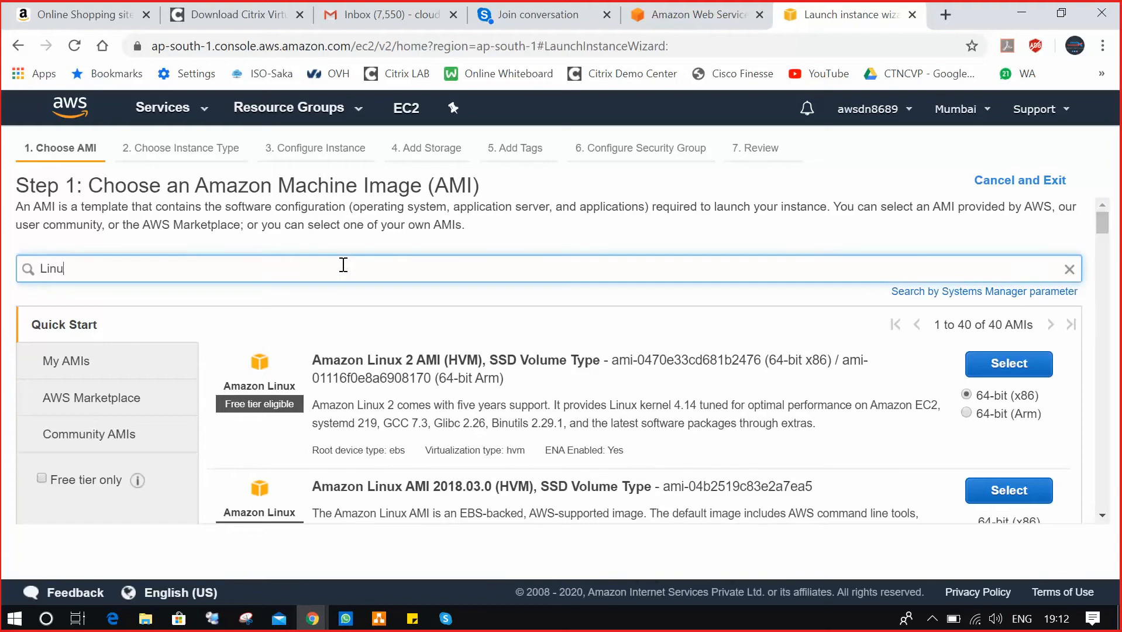
{"action": "key", "text": "Return"}
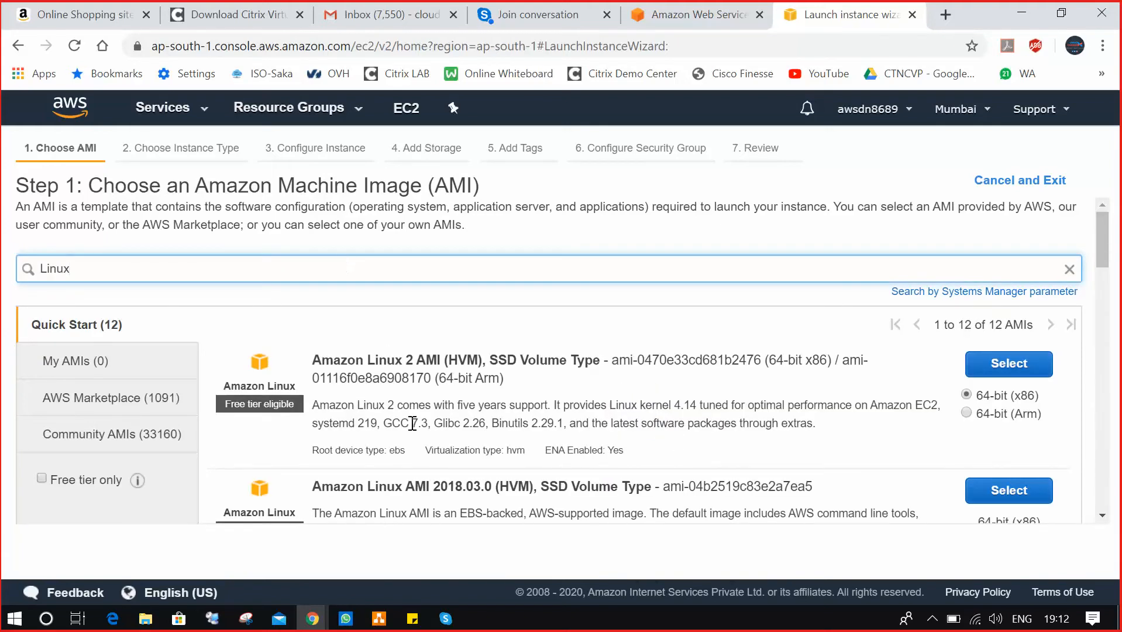
{"action": "scroll", "coordinate": [413, 421], "scroll_direction": "down", "scroll_amount": 5}
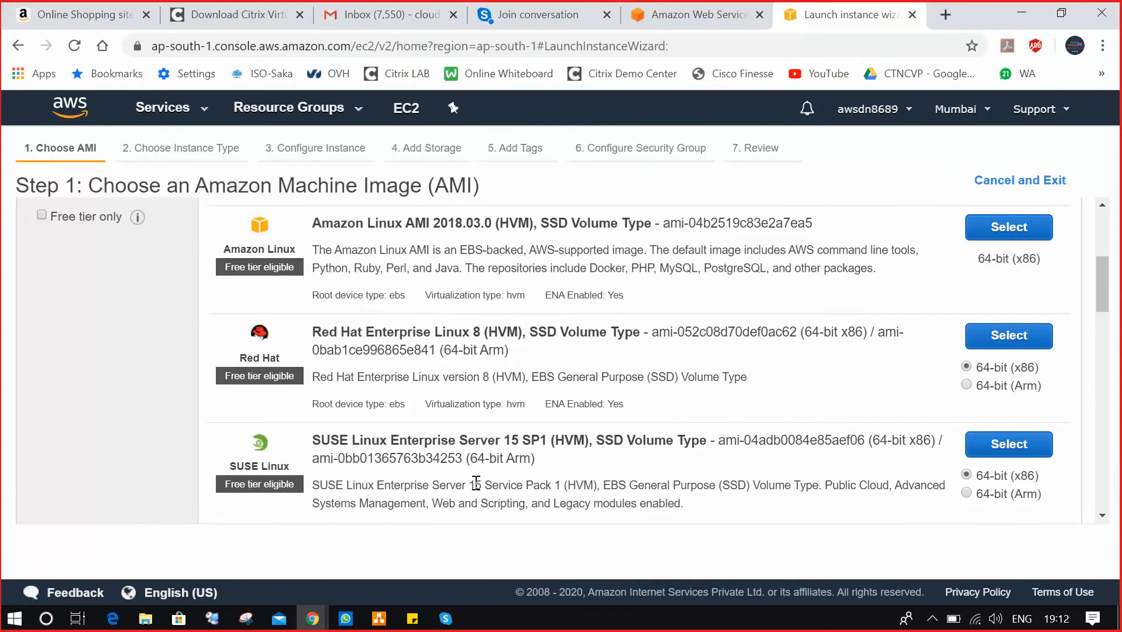
{"action": "scroll", "coordinate": [477, 427], "scroll_direction": "up", "scroll_amount": 5}
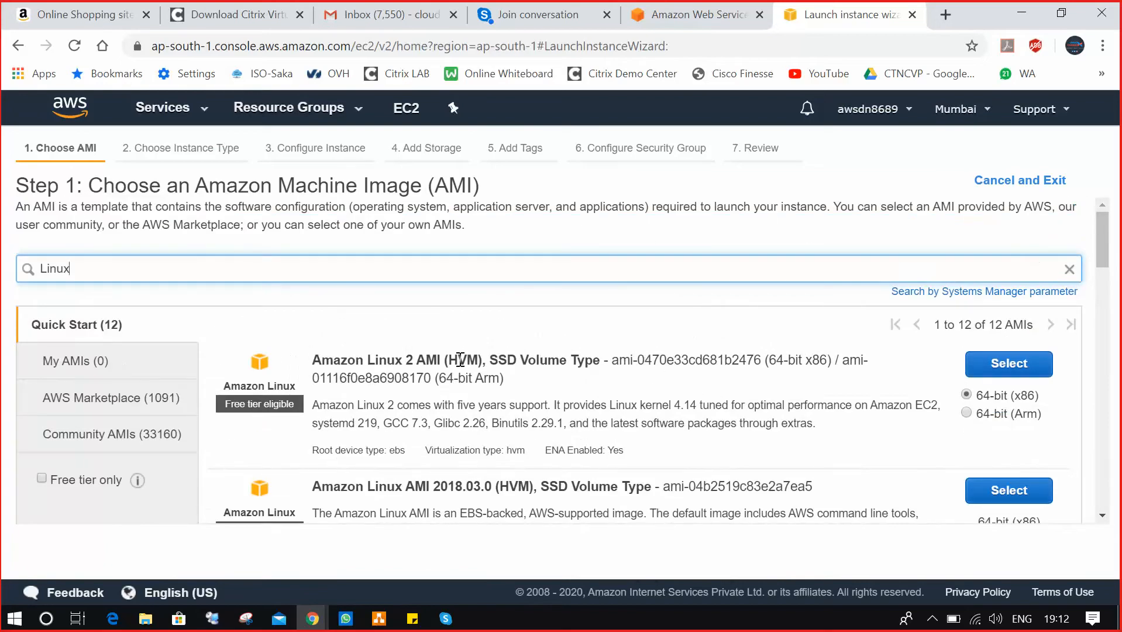
{"action": "scroll", "coordinate": [571, 370], "scroll_direction": "down", "scroll_amount": 1}
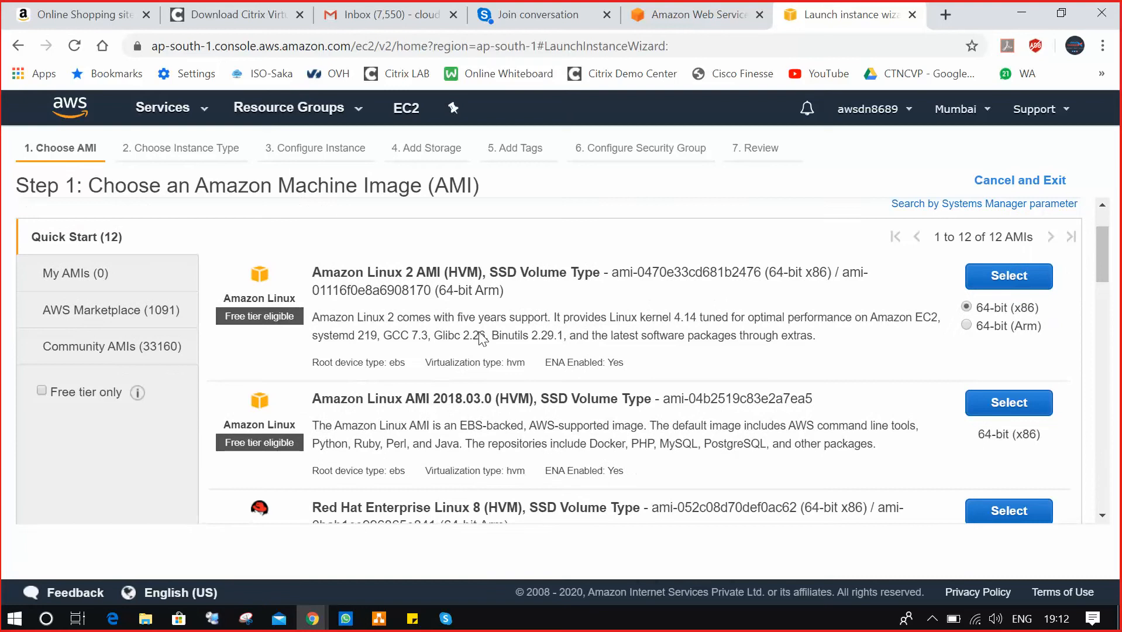
{"action": "scroll", "coordinate": [393, 451], "scroll_direction": "down", "scroll_amount": 1}
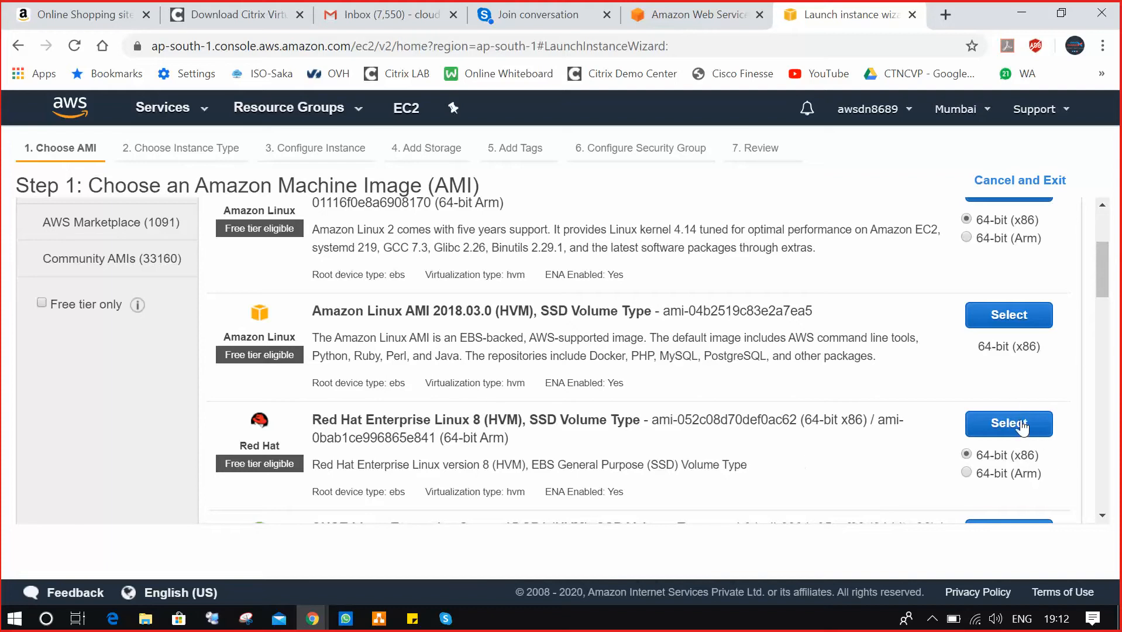
{"action": "left_click", "coordinate": [1021, 430]}
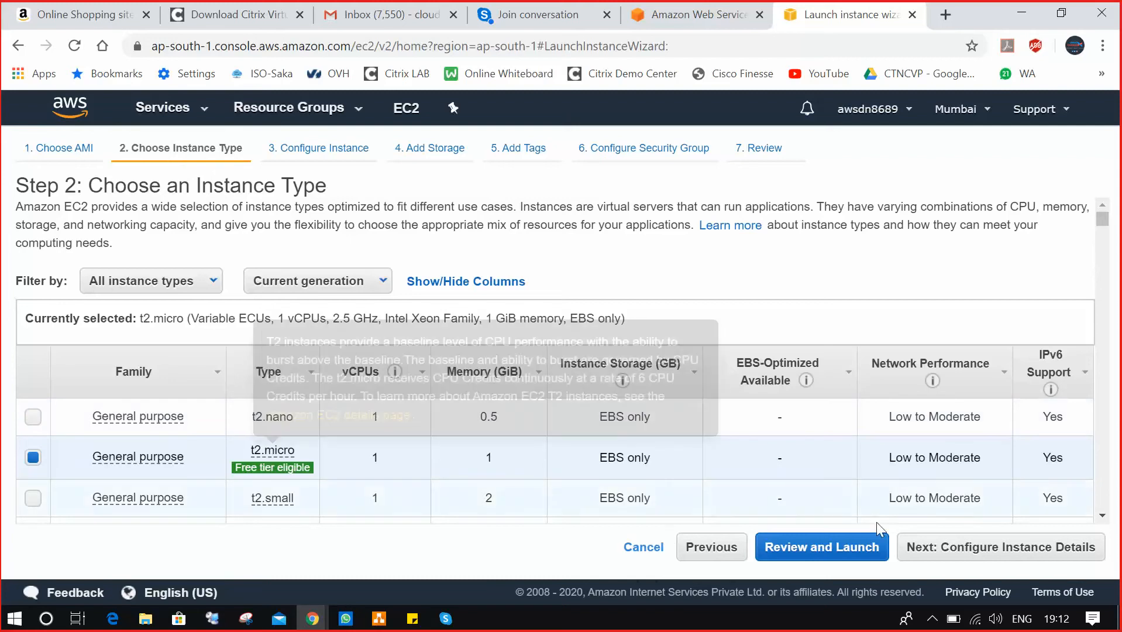
Accept default instance details and the 10 GiB gp2 root volume, reaching Add Tags.
{"action": "left_click", "coordinate": [941, 551]}
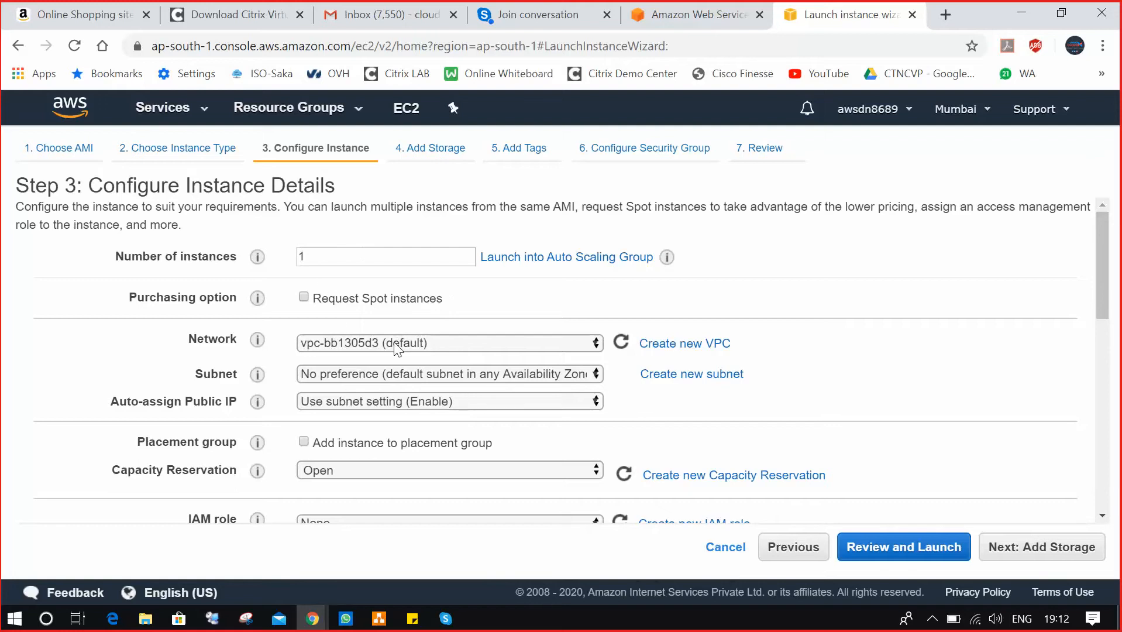
{"action": "left_click", "coordinate": [1029, 546]}
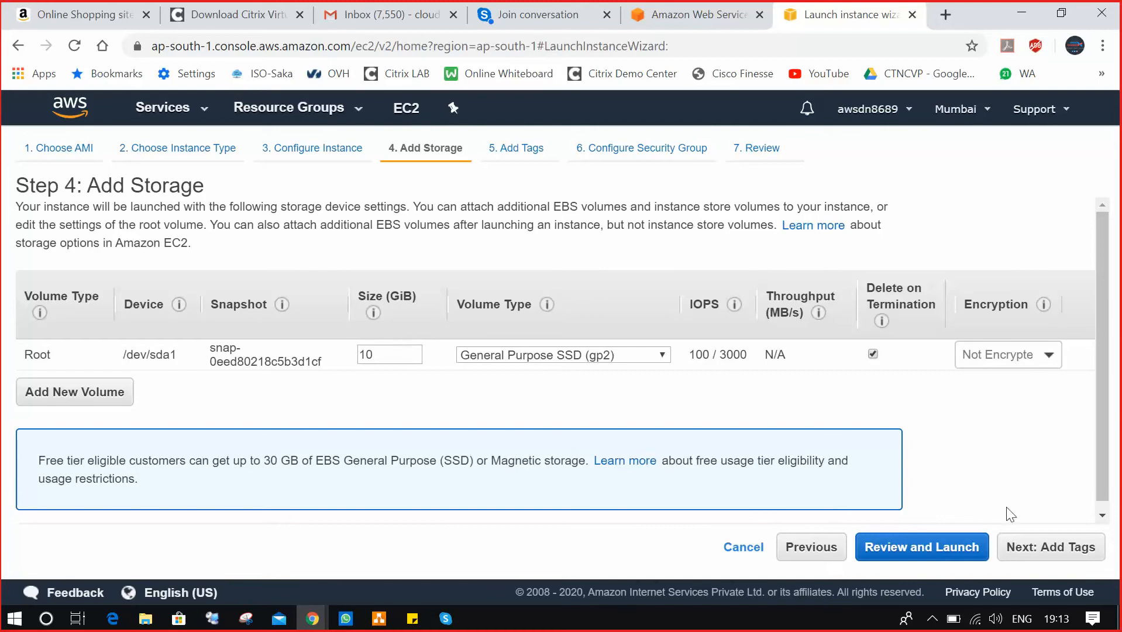
{"action": "left_click", "coordinate": [1058, 550]}
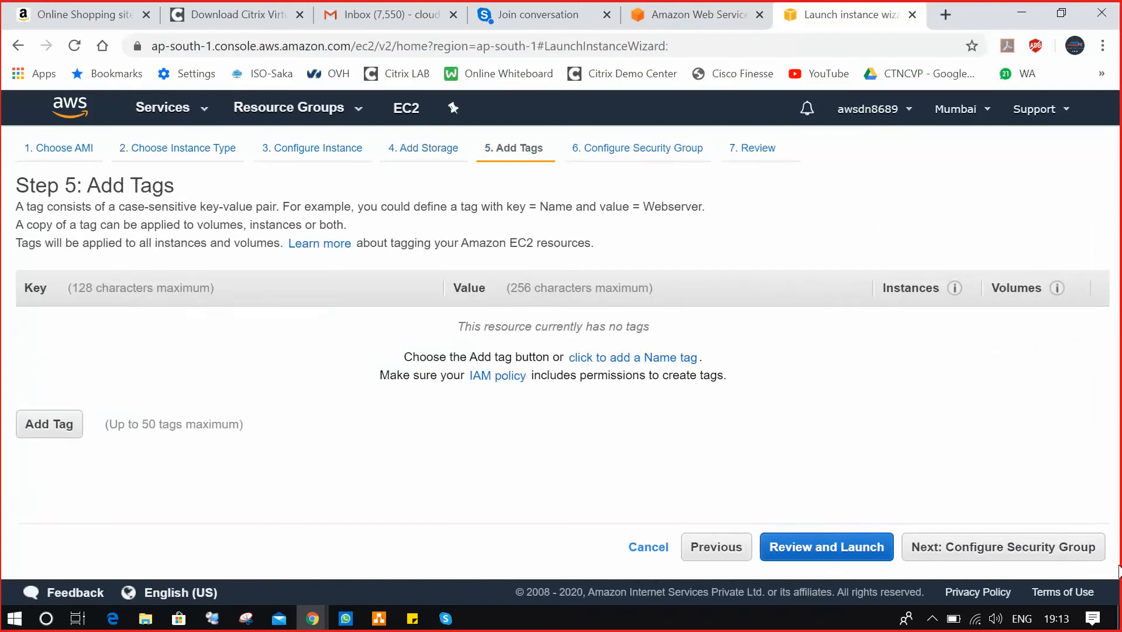
Add a Name tag with value Linuxserver01 and continue to security group settings.
{"action": "left_click", "coordinate": [29, 422]}
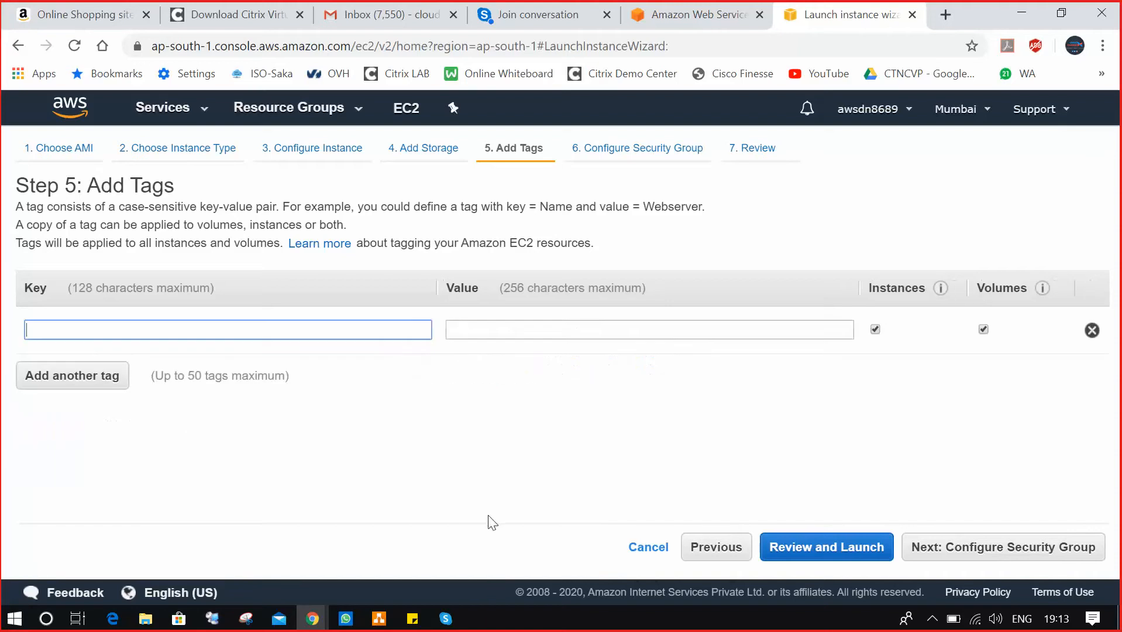
{"action": "type", "text": "Name"}
{"action": "key", "text": "Tab"}
{"action": "type", "text": "We"}
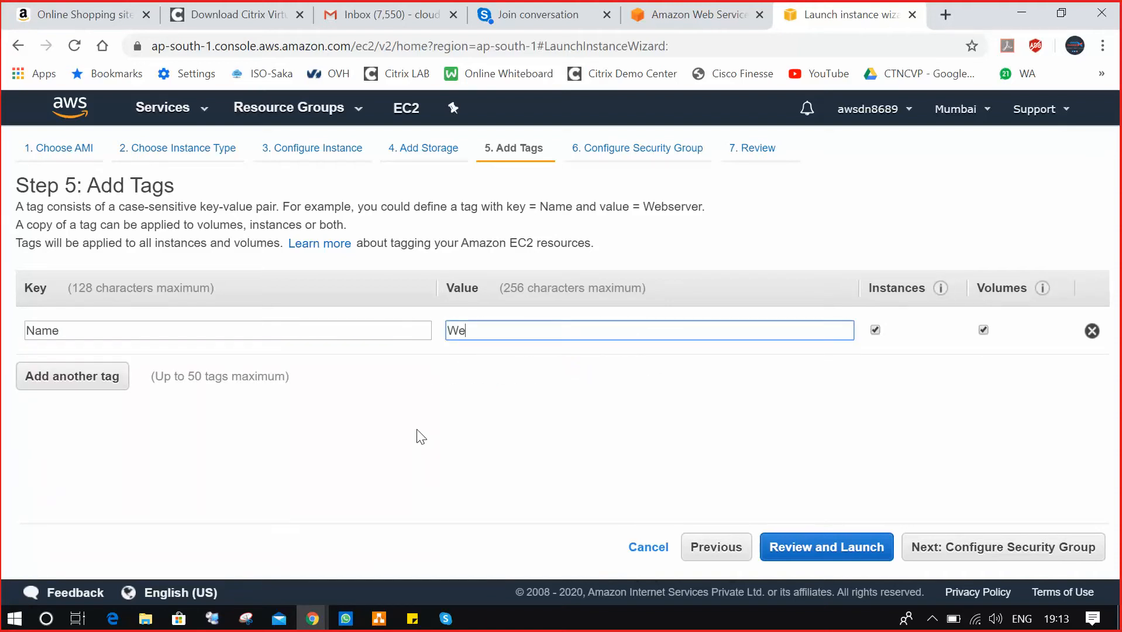
{"action": "type", "text": "bserver"}
{"action": "key", "text": "BackSpace"}
{"action": "key", "text": "BackSpace"}
{"action": "key", "text": "BackSpace"}
{"action": "key", "text": "BackSpace"}
{"action": "key", "text": "BackSpace"}
{"action": "key", "text": "BackSpace"}
{"action": "key", "text": "BackSpace"}
{"action": "key", "text": "BackSpace"}
{"action": "key", "text": "BackSpace"}
{"action": "type", "text": "Linuxserver"}
{"action": "left_click", "coordinate": [977, 548]}
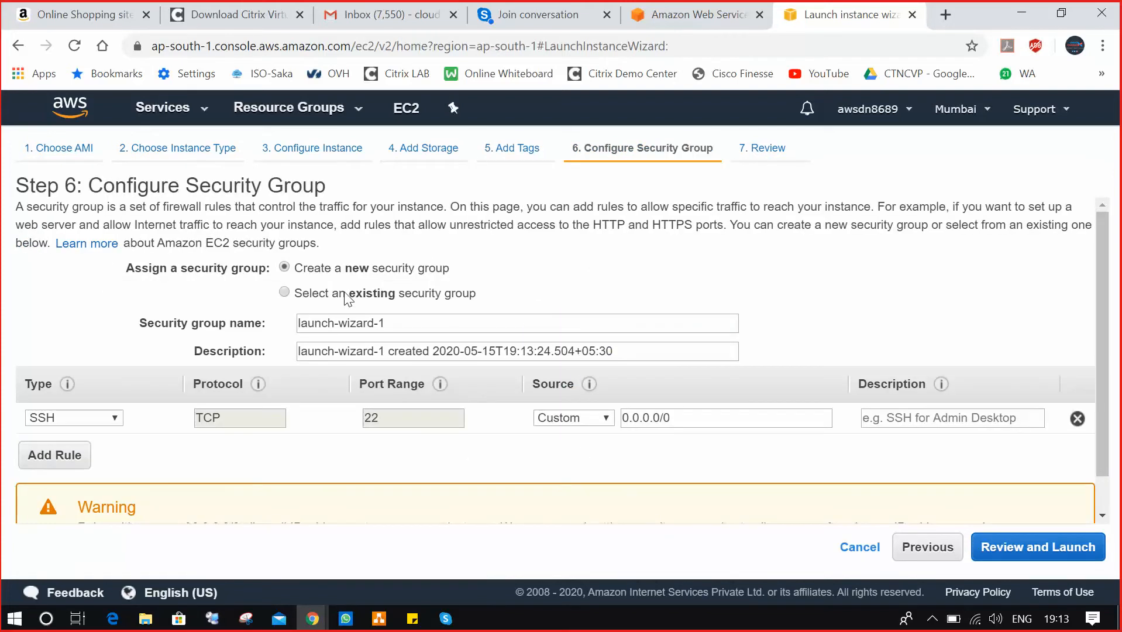
Assign existing default security group sg-26cce645, review, and launch the instance.
{"action": "left_click", "coordinate": [348, 296]}
{"action": "left_click", "coordinate": [327, 362]}
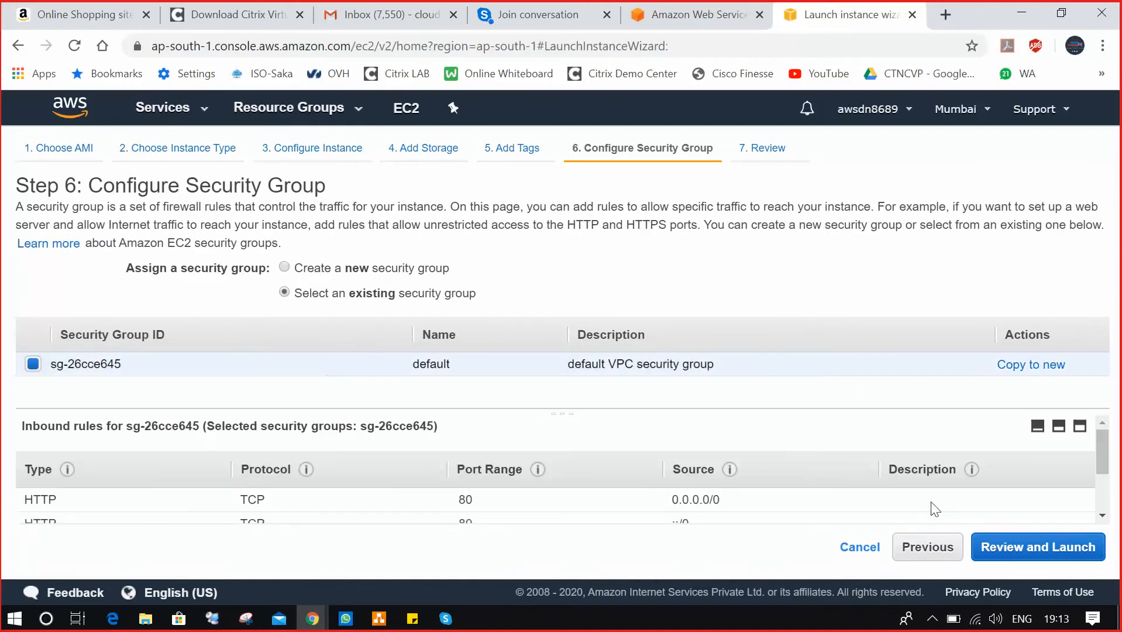
{"action": "left_click", "coordinate": [1006, 547]}
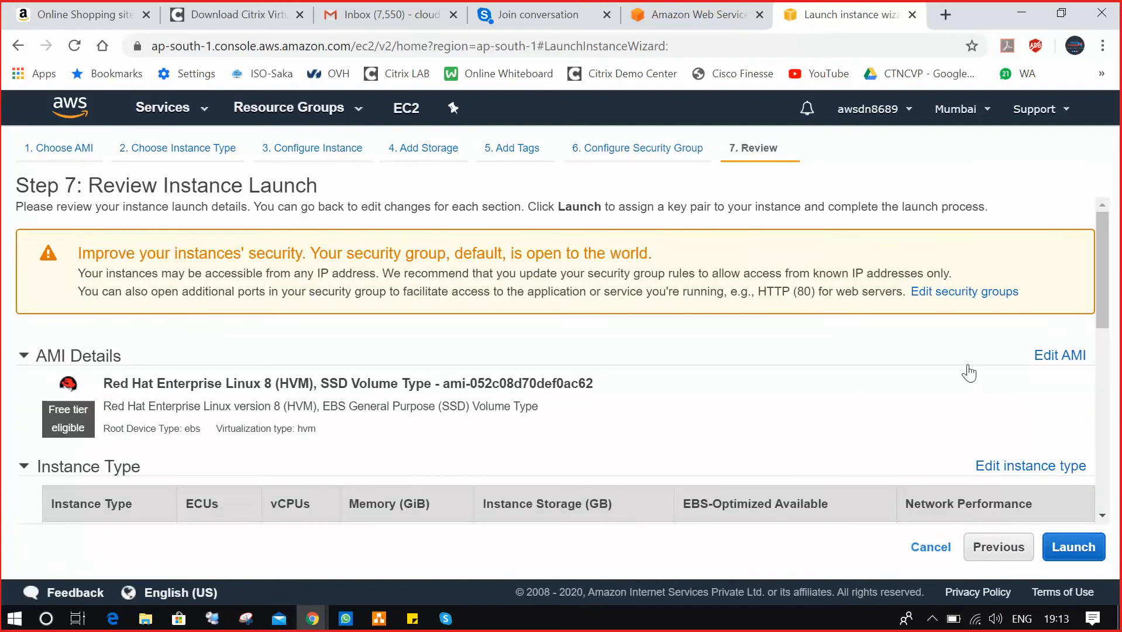
{"action": "scroll", "coordinate": [968, 373], "scroll_direction": "down", "scroll_amount": 8}
{"action": "left_click", "coordinate": [1075, 550]}
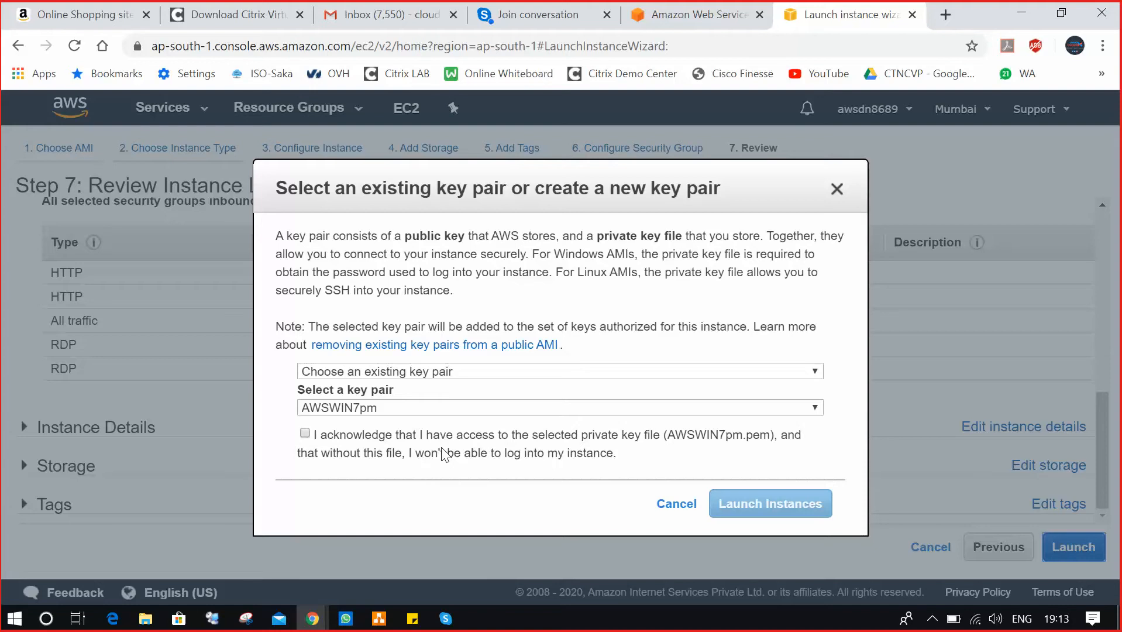
Choose Create a new key pair after briefly checking the existing key pairs.
{"action": "left_click", "coordinate": [521, 370]}
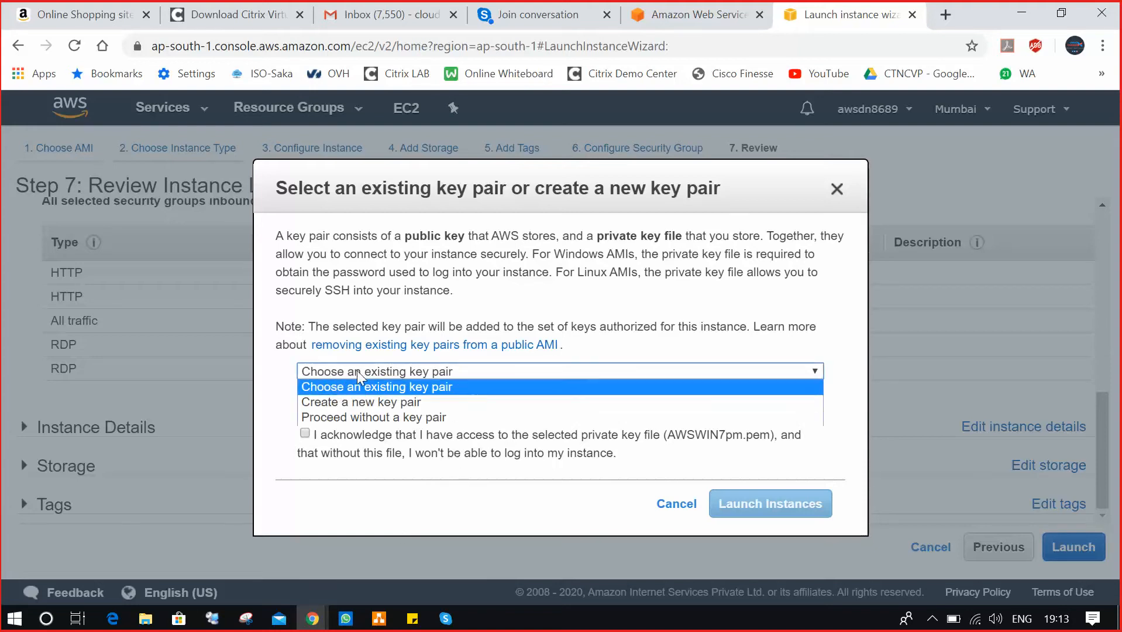
{"action": "left_click", "coordinate": [378, 407]}
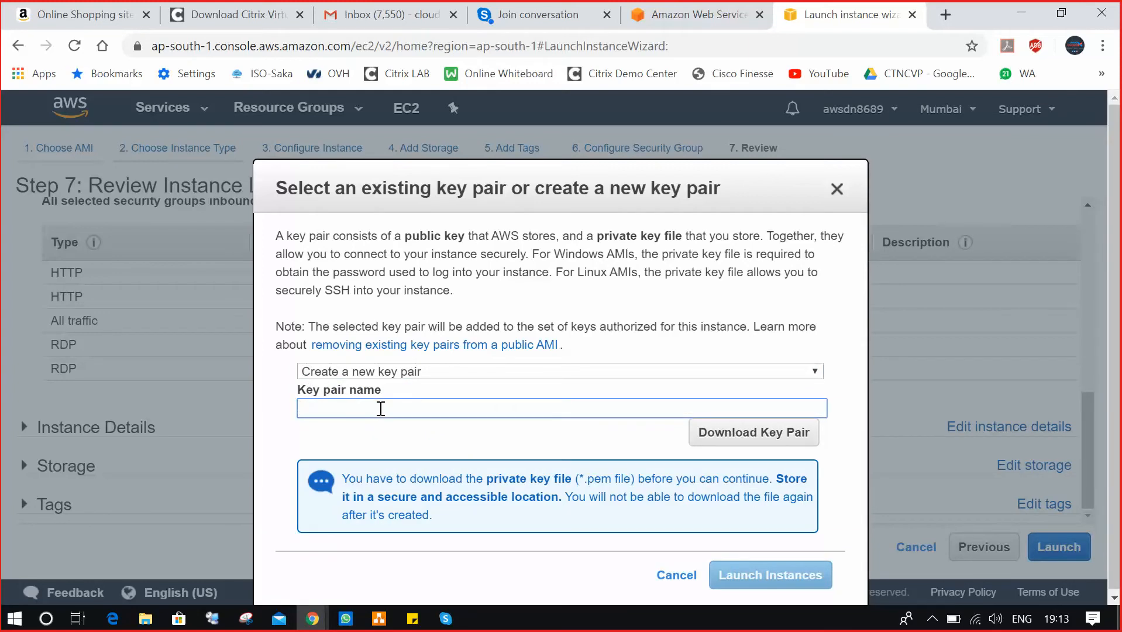
{"action": "type", "text": "Linux"}
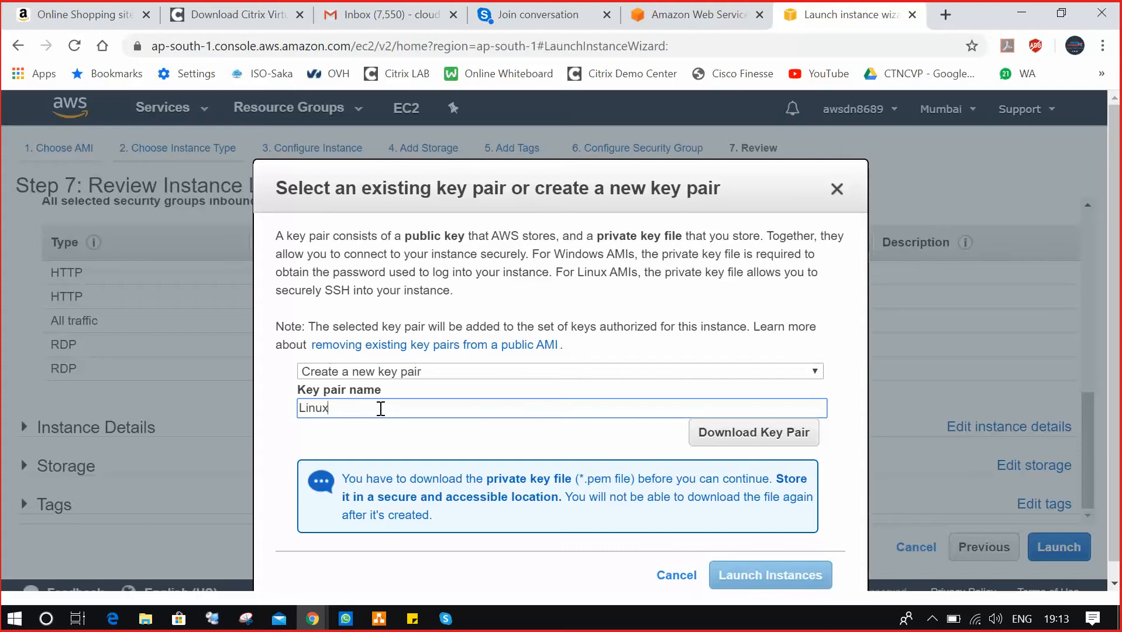
{"action": "left_click", "coordinate": [403, 372]}
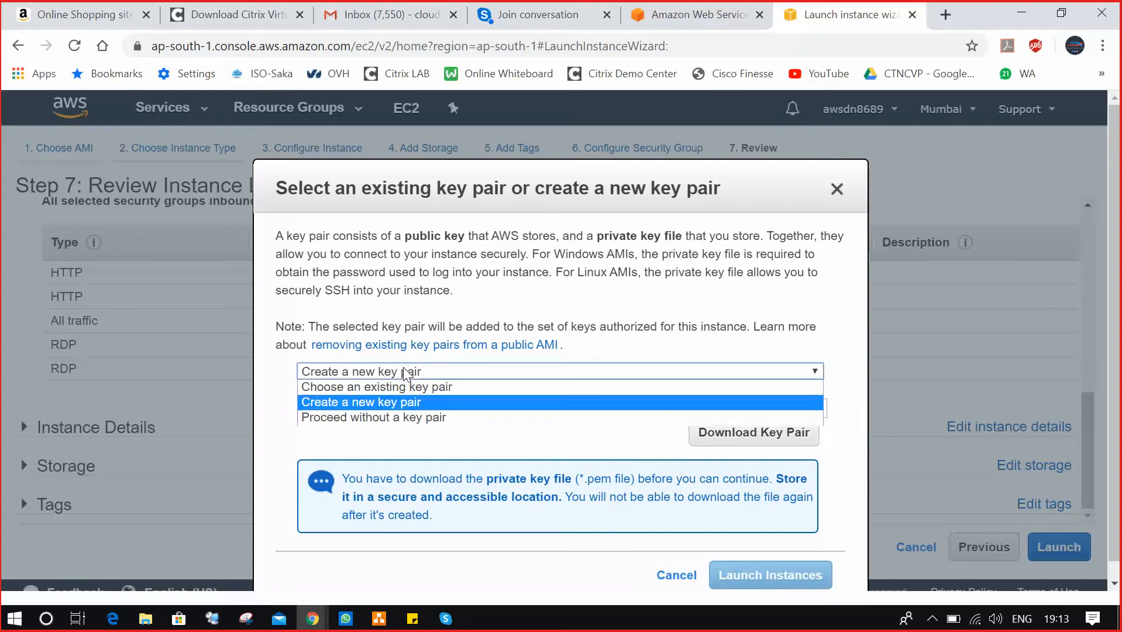
{"action": "left_click", "coordinate": [395, 386]}
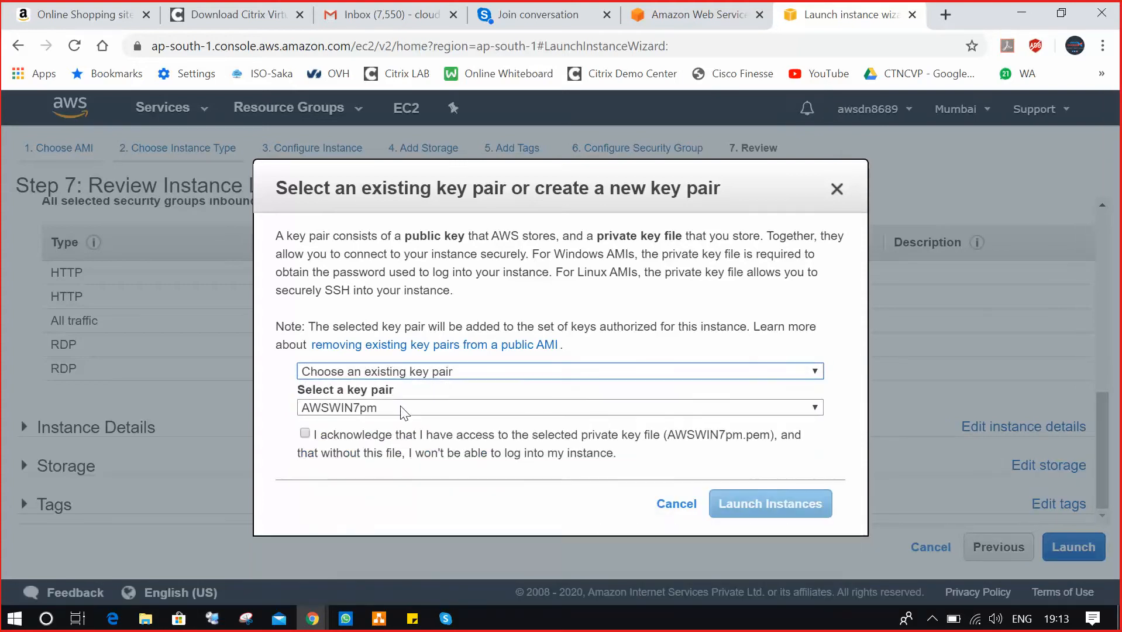
{"action": "left_click", "coordinate": [402, 409]}
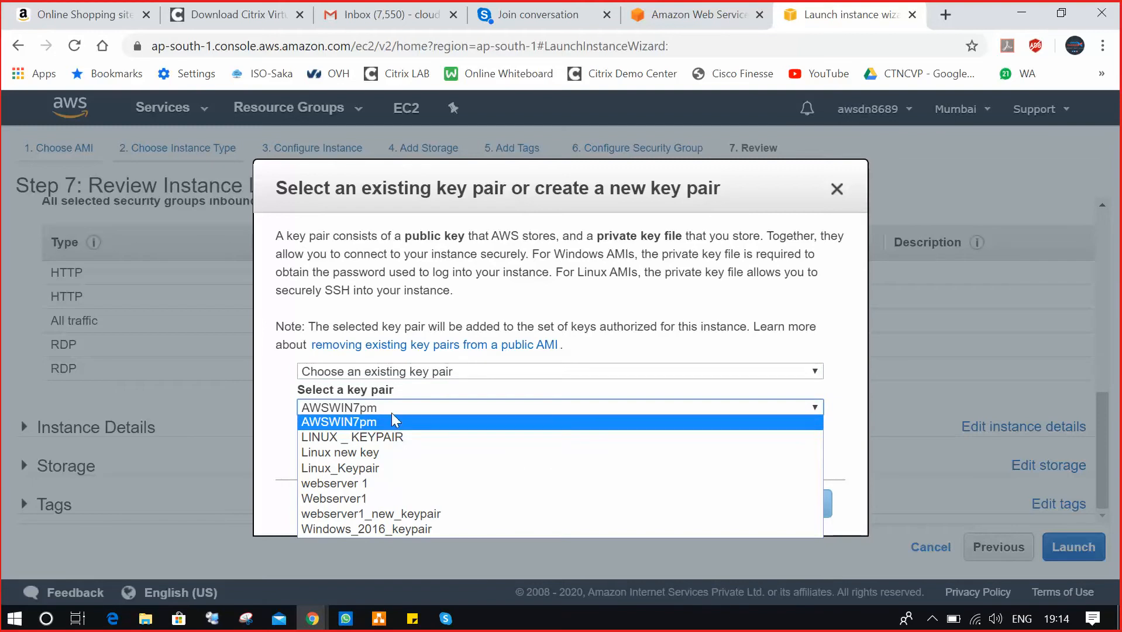
{"action": "left_click", "coordinate": [456, 373]}
{"action": "left_click", "coordinate": [438, 399]}
Name the new key pair AWSLinux7pm and download its private key file.
{"action": "left_click_drag", "start_coordinate": [403, 409], "coordinate": [284, 415]}
{"action": "key", "text": "Left"}
{"action": "type", "text": "AWS"}
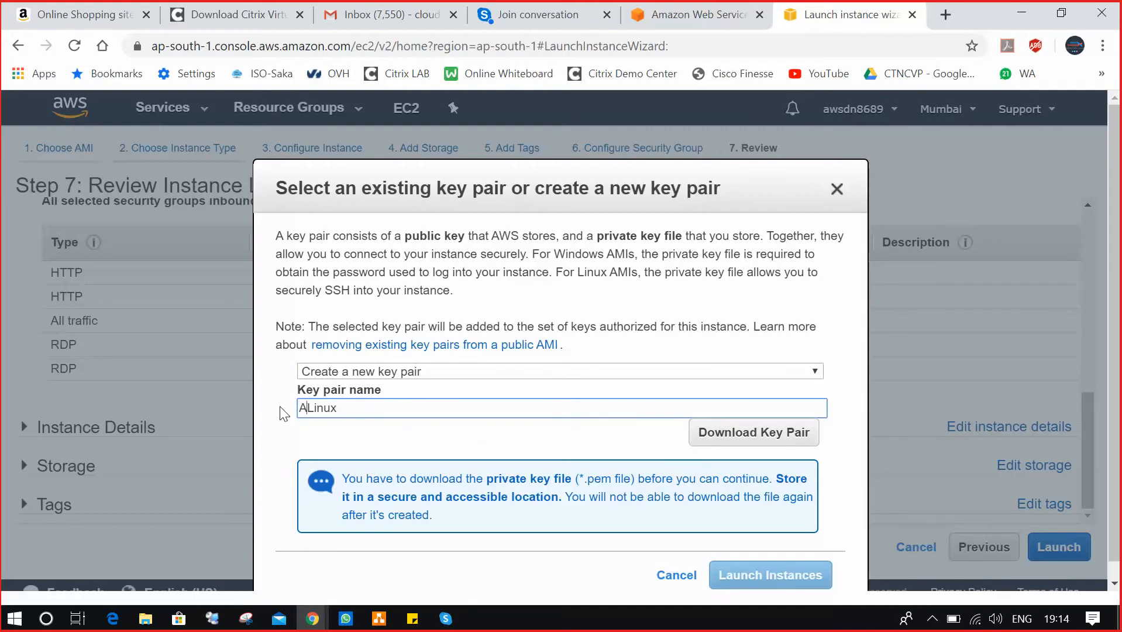
{"action": "type", "text": "7"}
{"action": "left_click", "coordinate": [741, 431]}
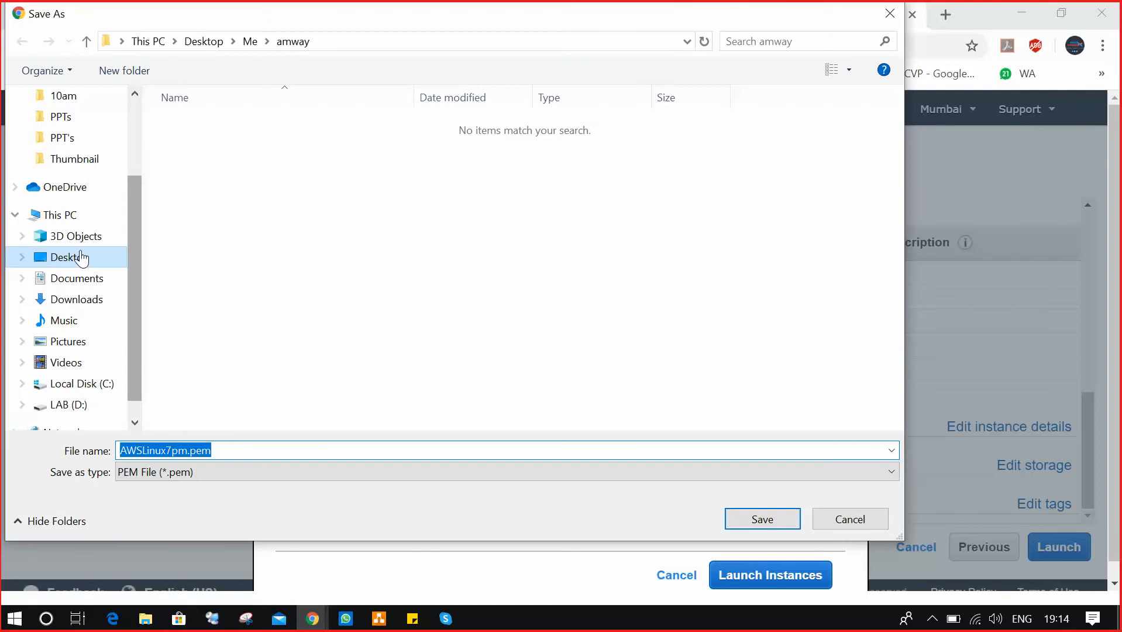
Save AWSLinux7pm.pem into the Desktop Keypairs folder and dismiss the download notice.
{"action": "left_click", "coordinate": [111, 257]}
{"action": "double_click", "coordinate": [213, 236]}
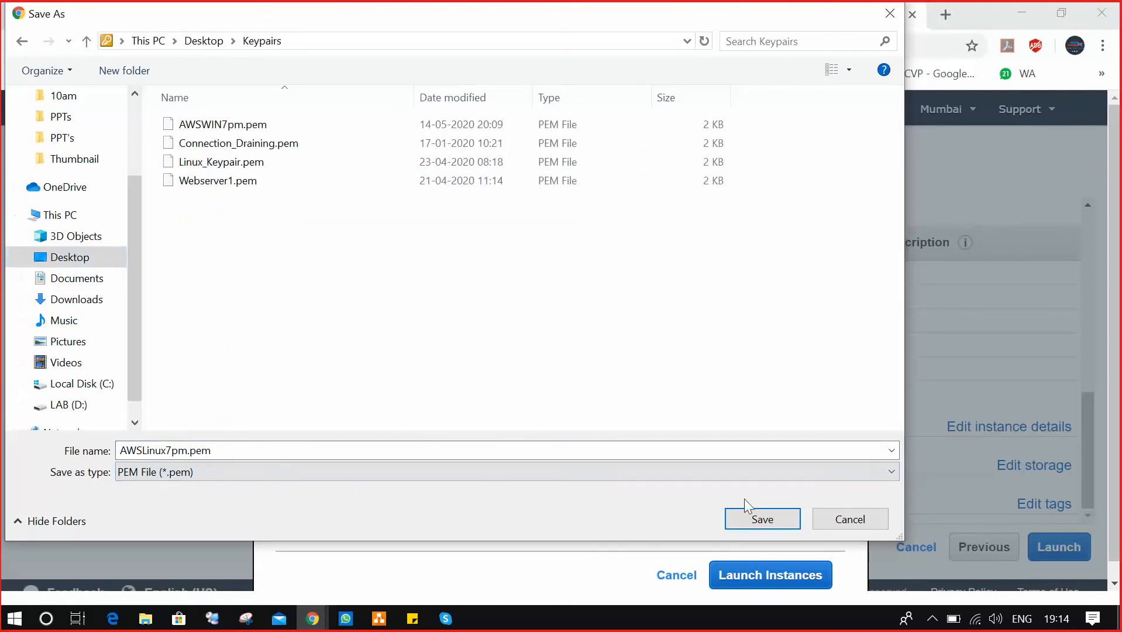
{"action": "left_click", "coordinate": [758, 520]}
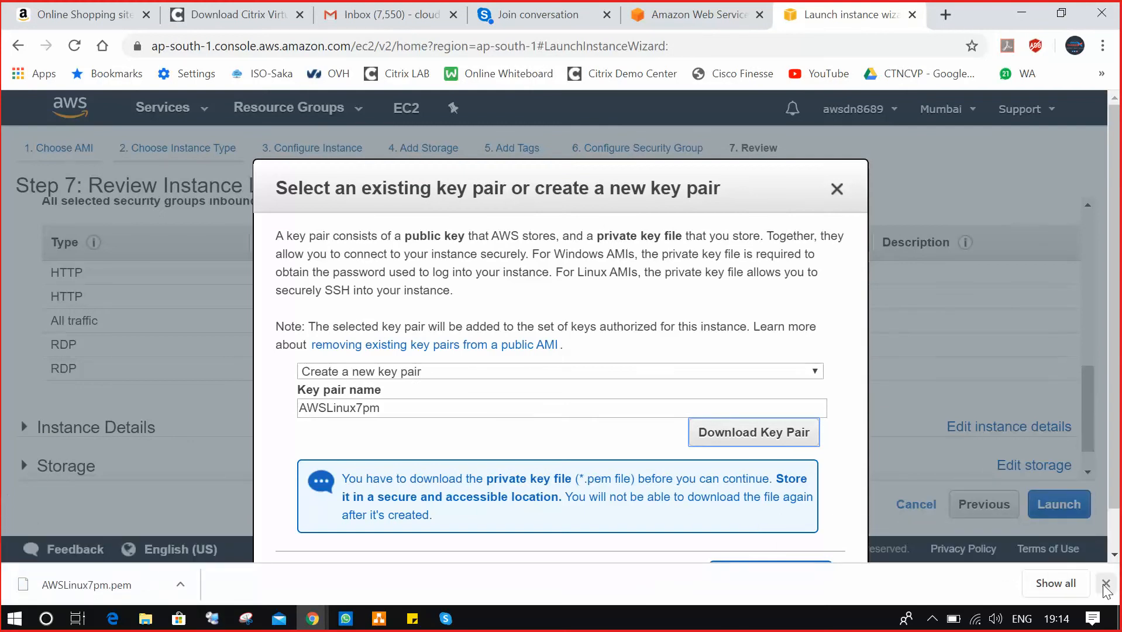
{"action": "left_click", "coordinate": [1105, 583]}
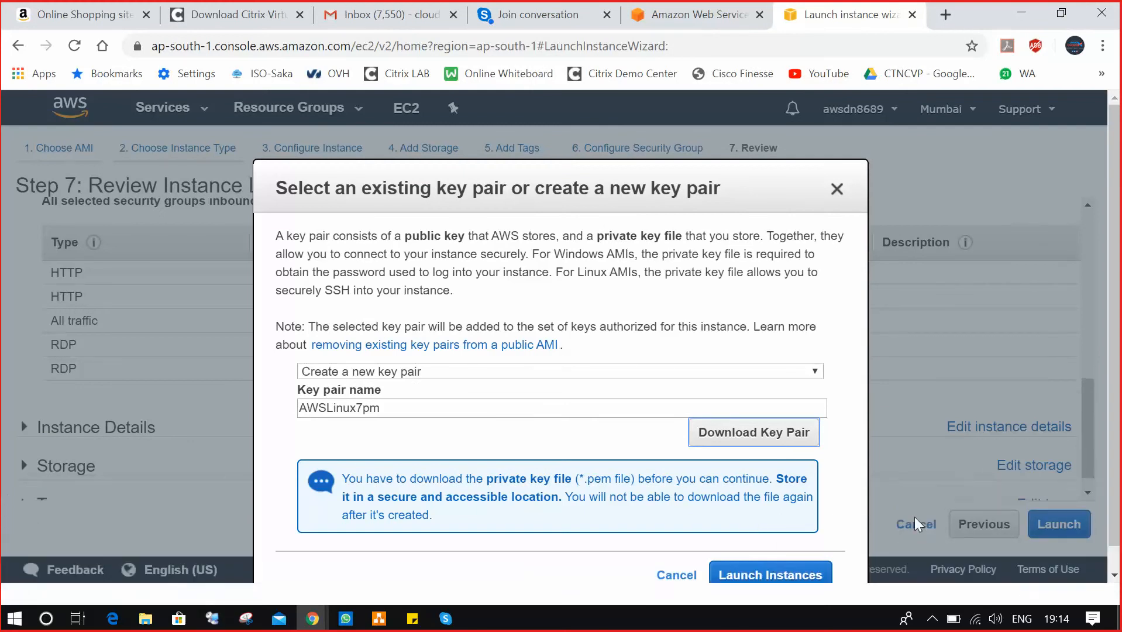
Launch the instance with the new key pair and view Linuxserver01 in Instances.
{"action": "left_click", "coordinate": [809, 578]}
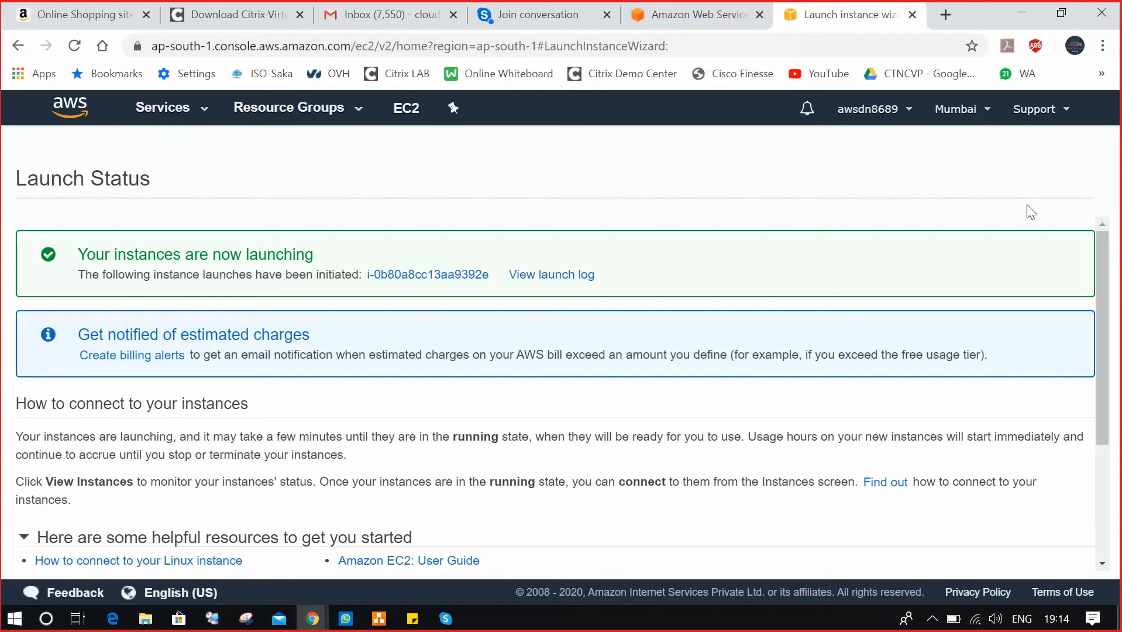
{"action": "scroll", "coordinate": [1109, 420], "scroll_direction": "down", "scroll_amount": 3}
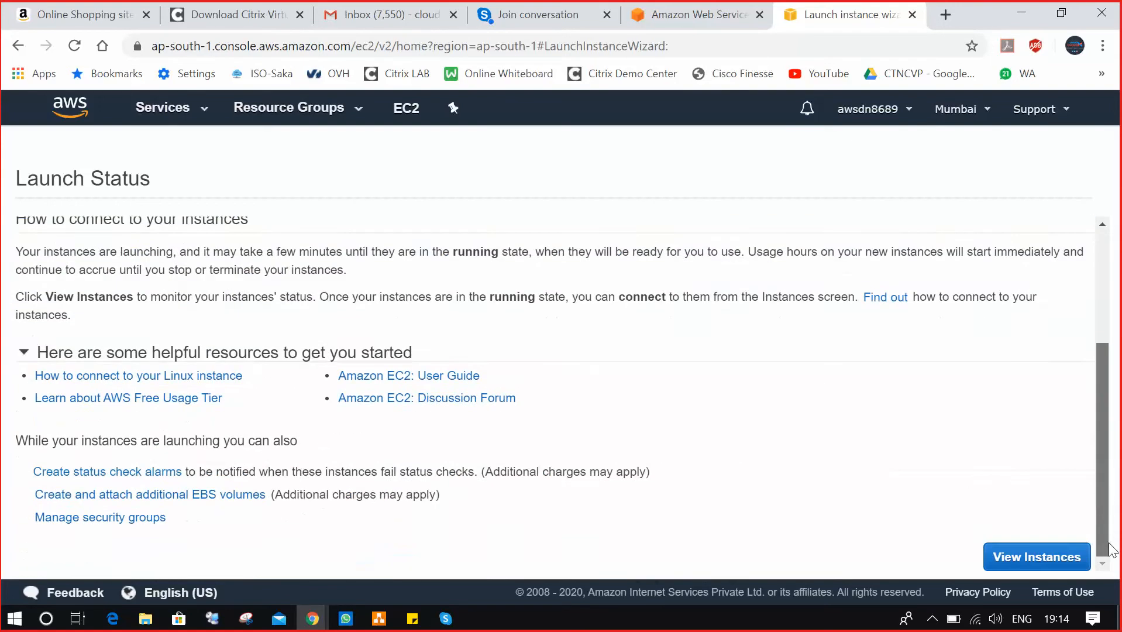
{"action": "left_click", "coordinate": [1061, 556]}
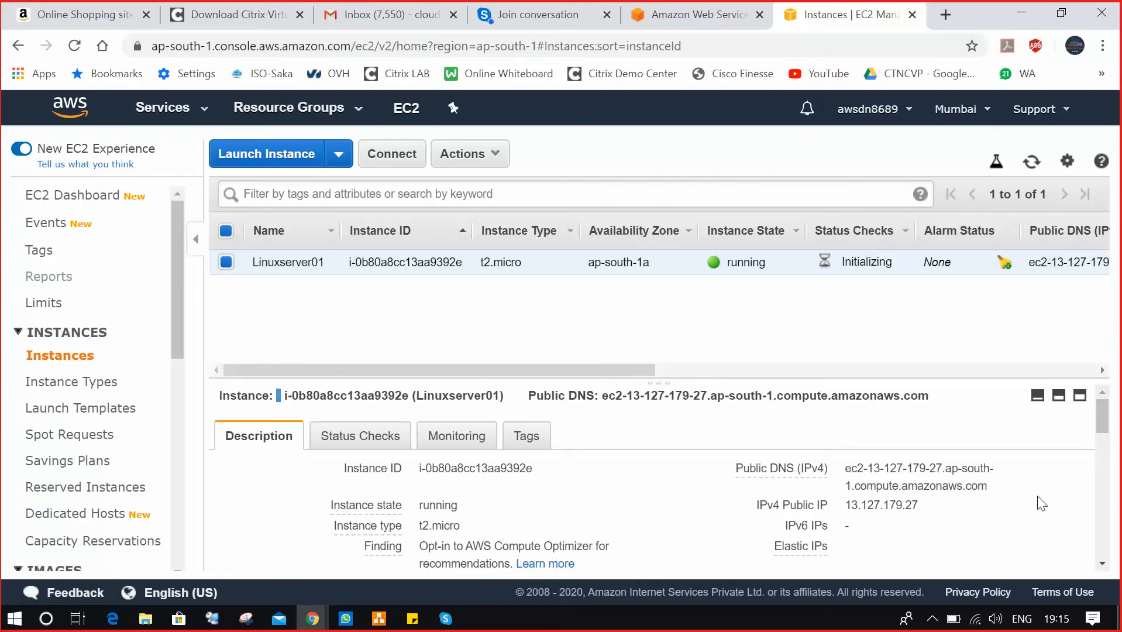
Show hidden tray icons and wait until Linuxserver01 passes 2/2 status checks.
{"action": "left_click", "coordinate": [932, 618]}
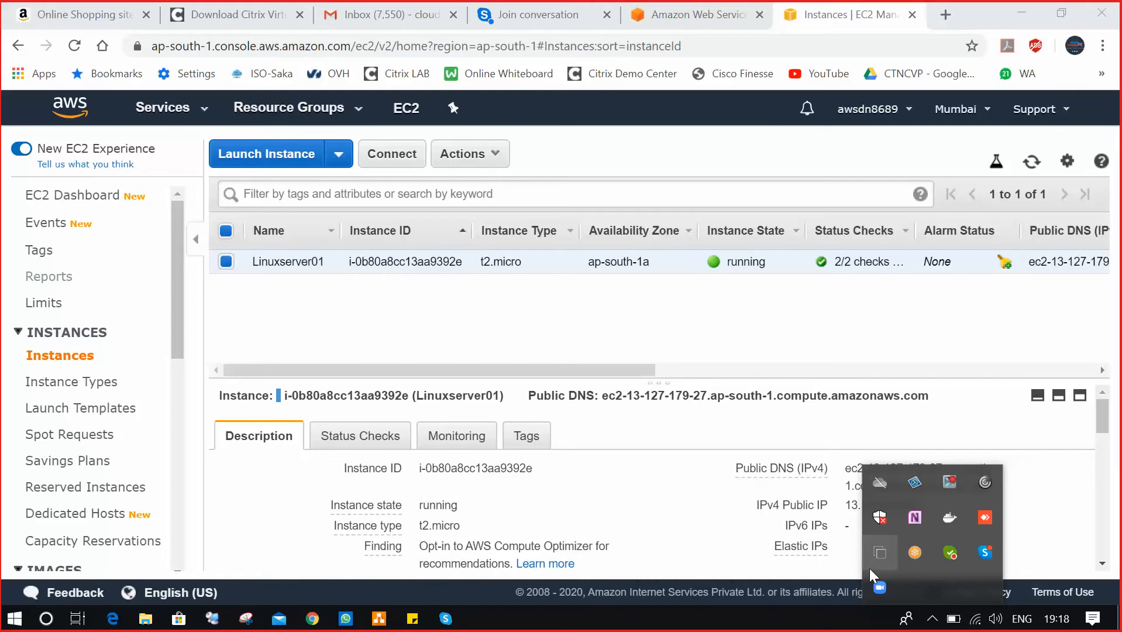
{"action": "scroll", "coordinate": [114, 465], "scroll_direction": "down", "scroll_amount": 5}
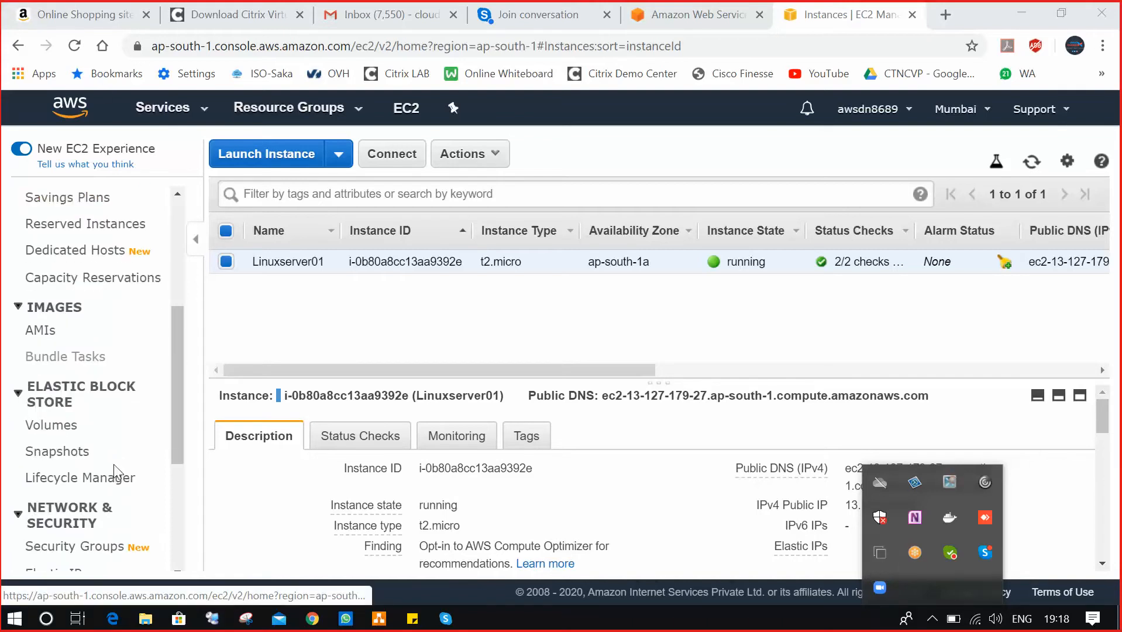
Go to Security Groups, select default group sg-26cce645 and begin editing its inbound rules.
{"action": "left_click", "coordinate": [90, 556]}
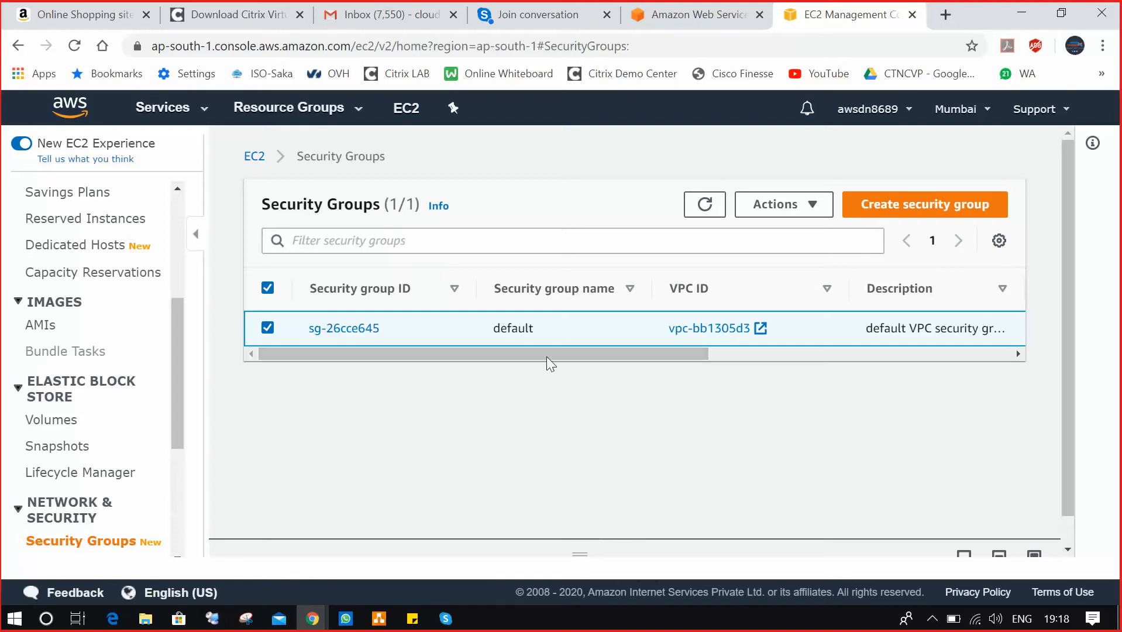
{"action": "left_click", "coordinate": [362, 328]}
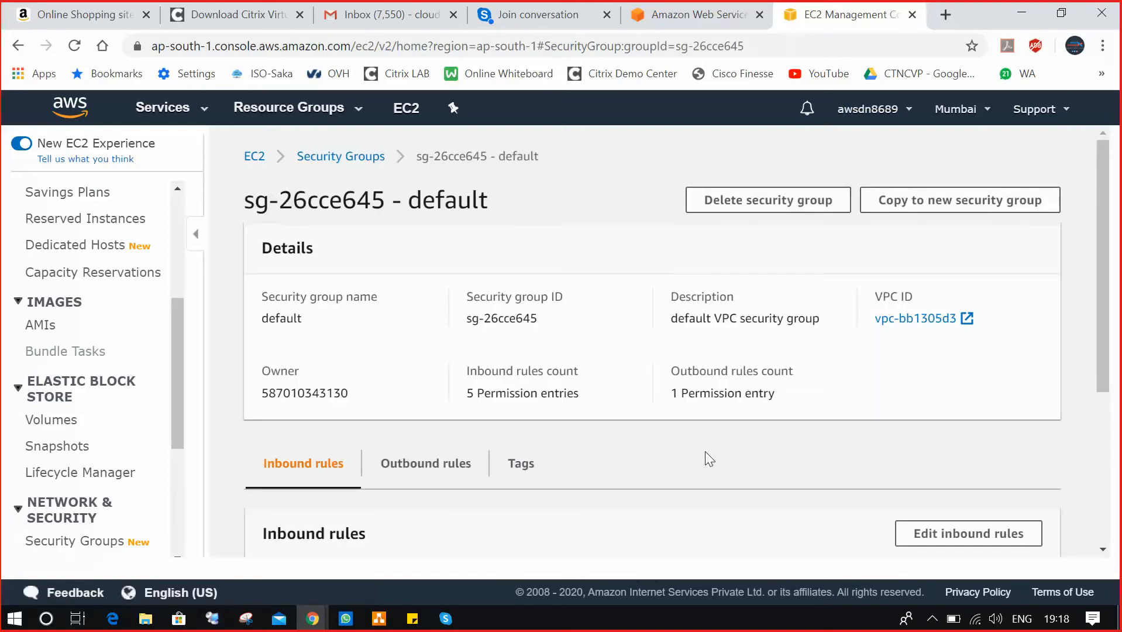
{"action": "scroll", "coordinate": [705, 452], "scroll_direction": "down", "scroll_amount": 4}
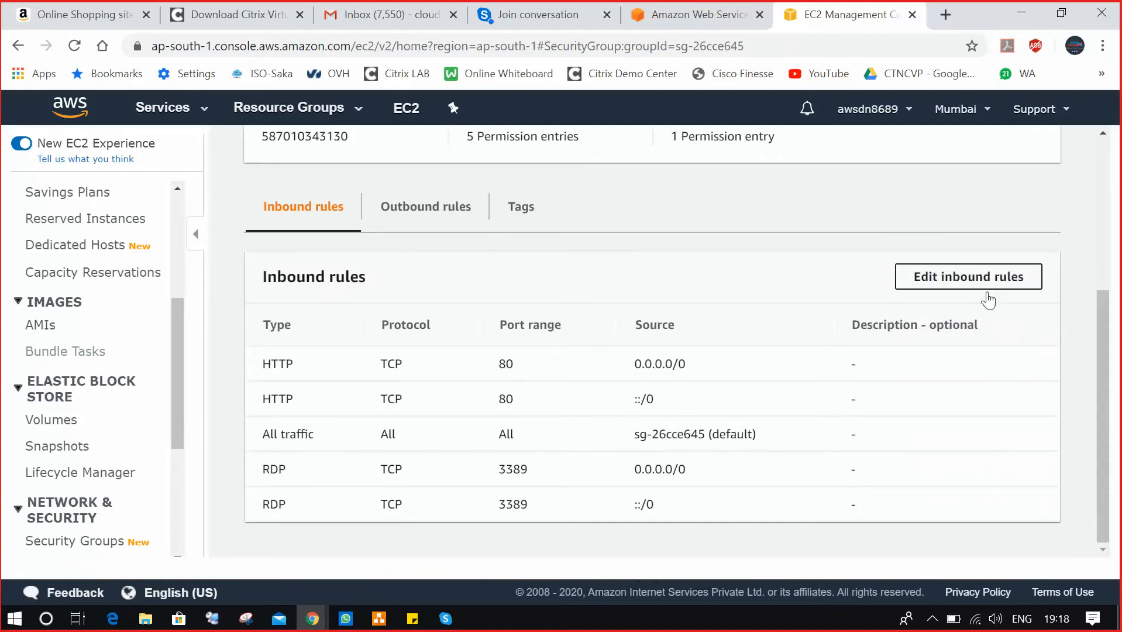
{"action": "left_click", "coordinate": [933, 281]}
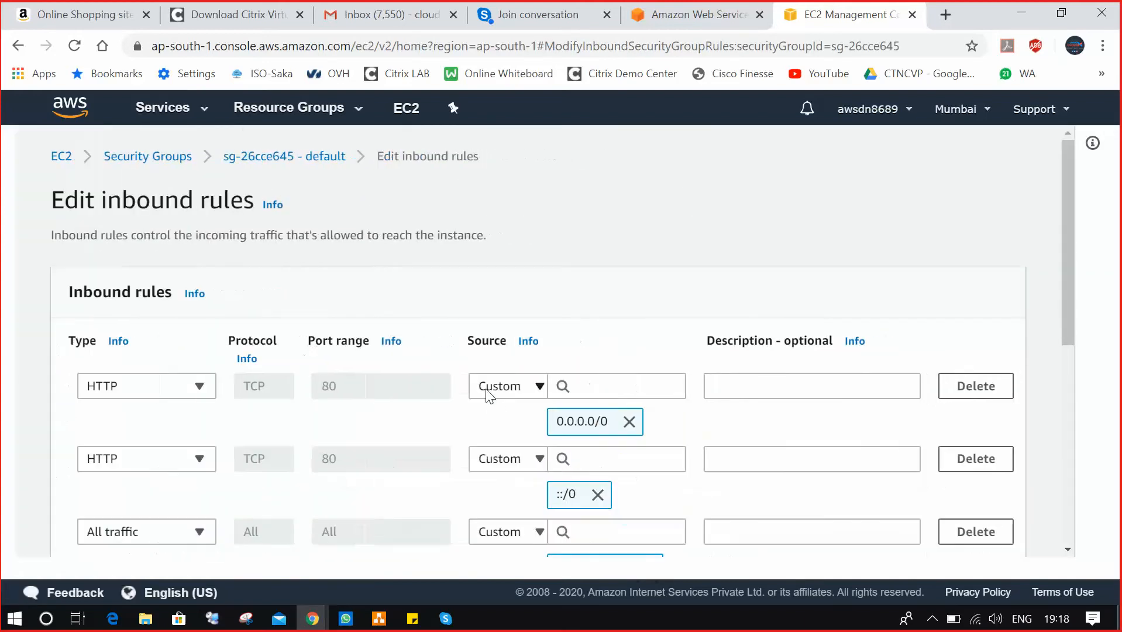
Add a new Custom TCP inbound rule row on port 0 and browse its Type list.
{"action": "scroll", "coordinate": [508, 403], "scroll_direction": "down", "scroll_amount": 4}
{"action": "left_click", "coordinate": [112, 499]}
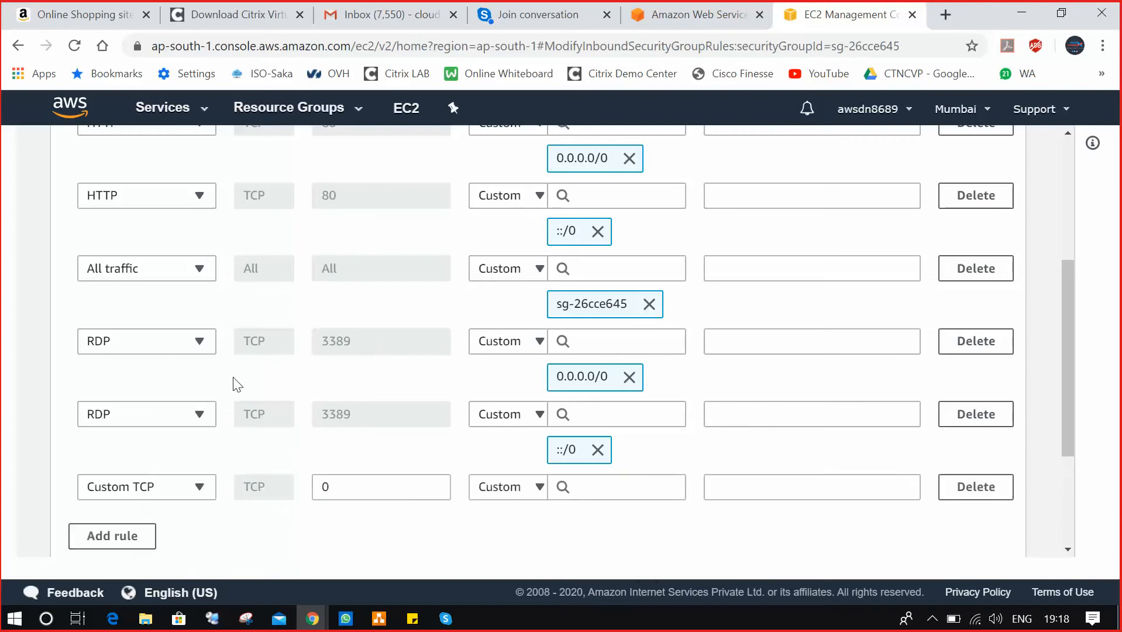
{"action": "scroll", "coordinate": [246, 328], "scroll_direction": "down", "scroll_amount": 3}
{"action": "left_click", "coordinate": [198, 299]}
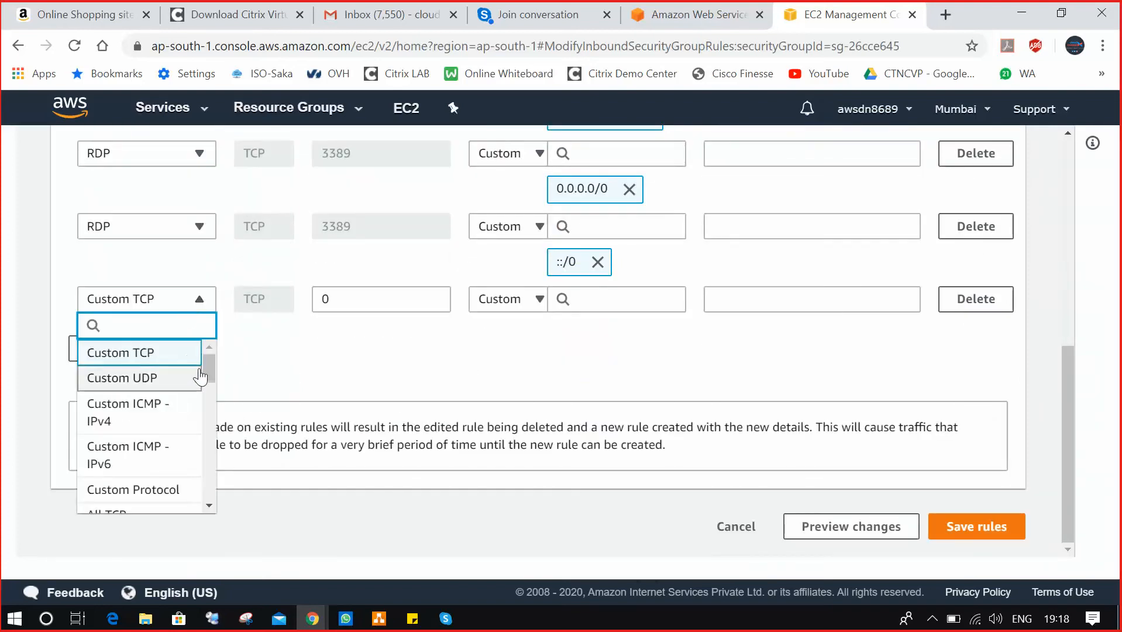
{"action": "mouse_move", "coordinate": [209, 367]}
{"action": "left_mouse_down"}
{"action": "mouse_move", "coordinate": [204, 485]}
{"action": "mouse_move", "coordinate": [218, 364]}
{"action": "left_mouse_up"}
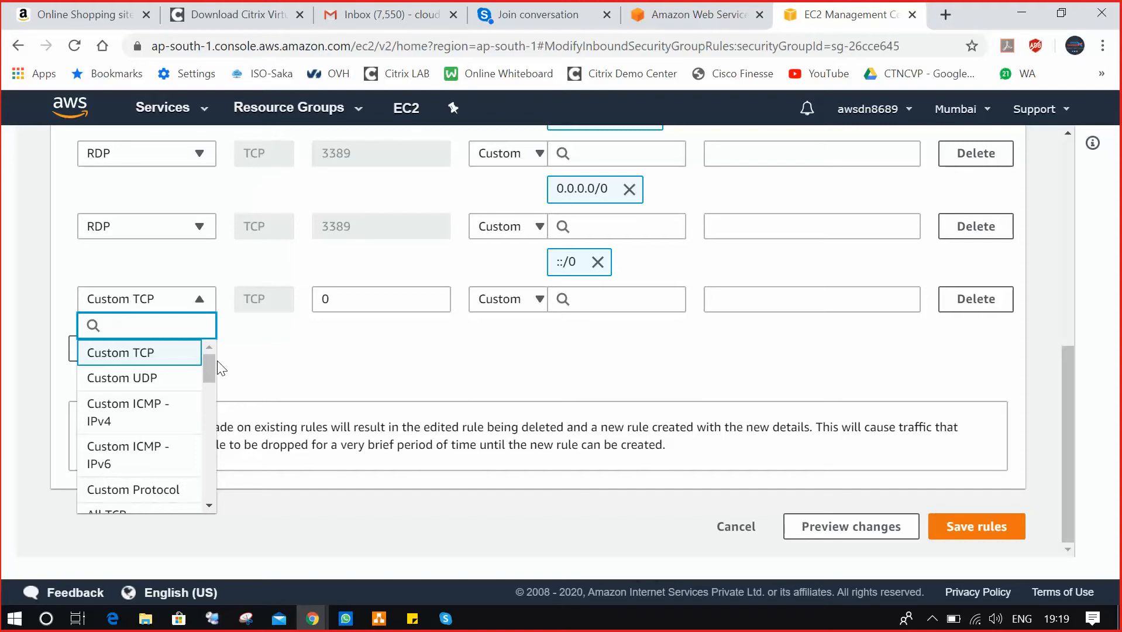
In a new tab, search Google for 'port list network'.
{"action": "left_click", "coordinate": [946, 14]}
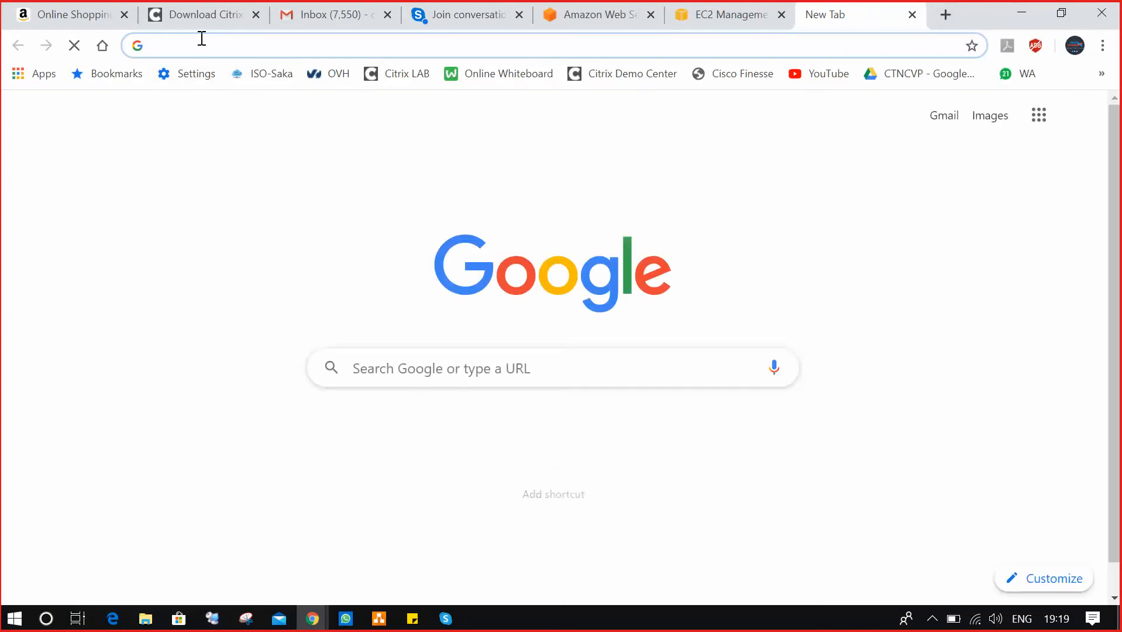
{"action": "type", "text": "google.com"}
{"action": "key", "text": "Return"}
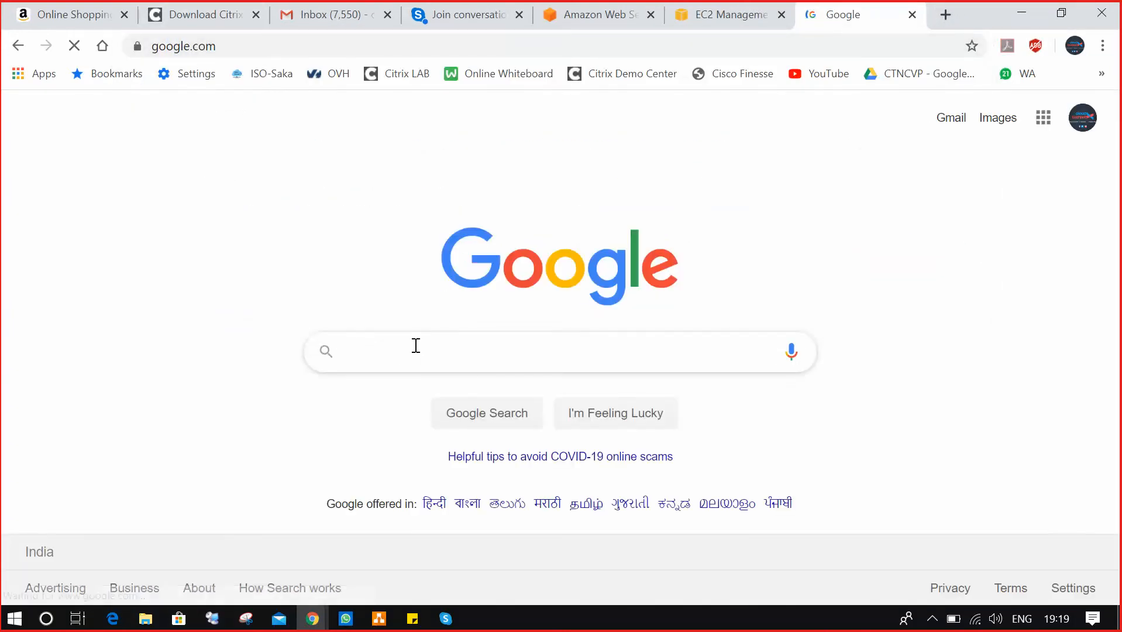
{"action": "type", "text": "port list "}
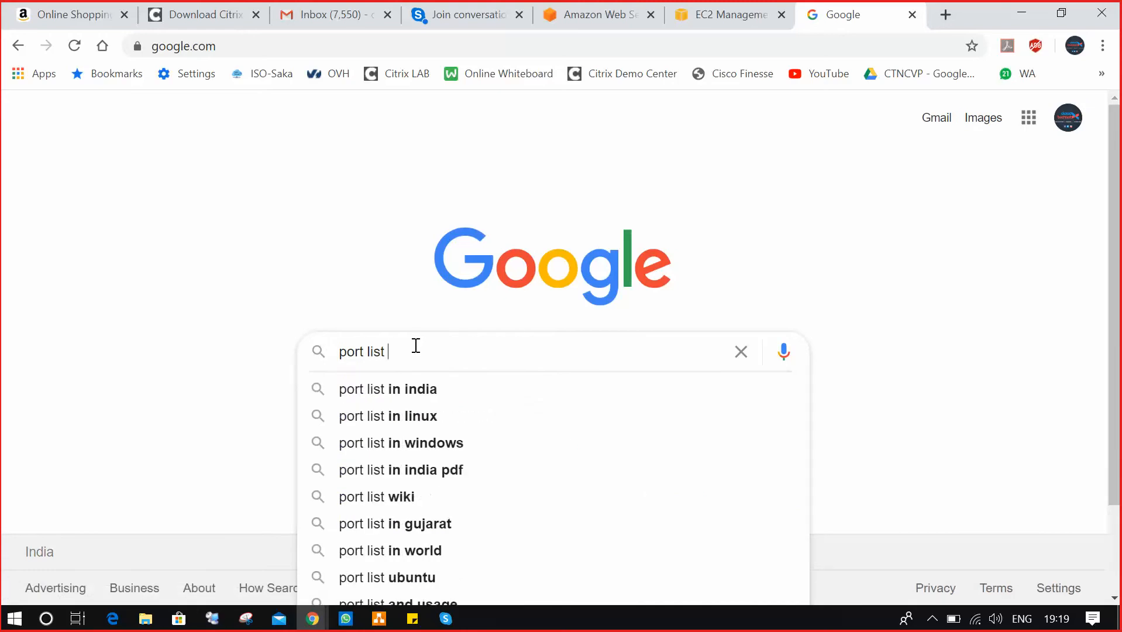
{"action": "type", "text": "net"}
{"action": "key", "text": "Down"}
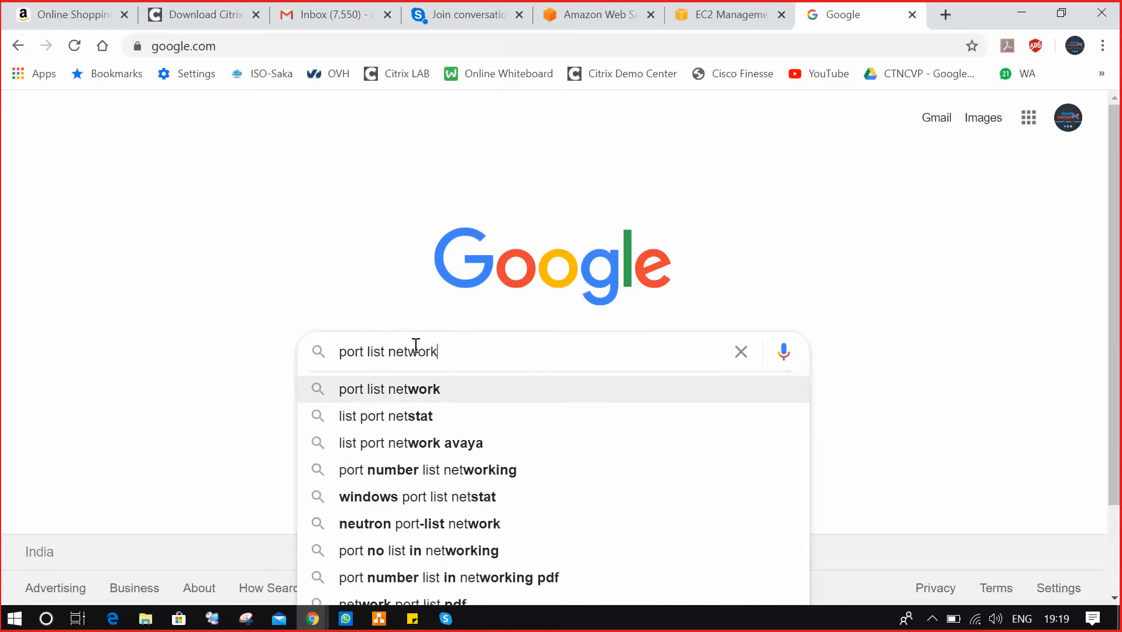
{"action": "key", "text": "Return"}
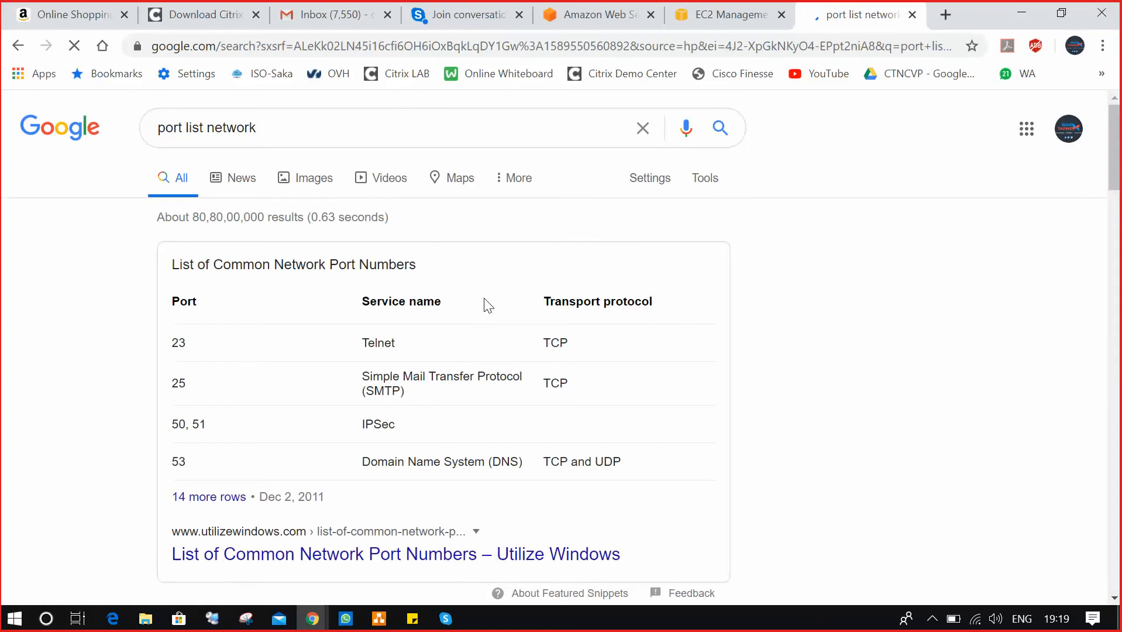
Open the Wikipedia list of TCP and UDP port numbers in a new tab.
{"action": "scroll", "coordinate": [483, 303], "scroll_direction": "down", "scroll_amount": 4}
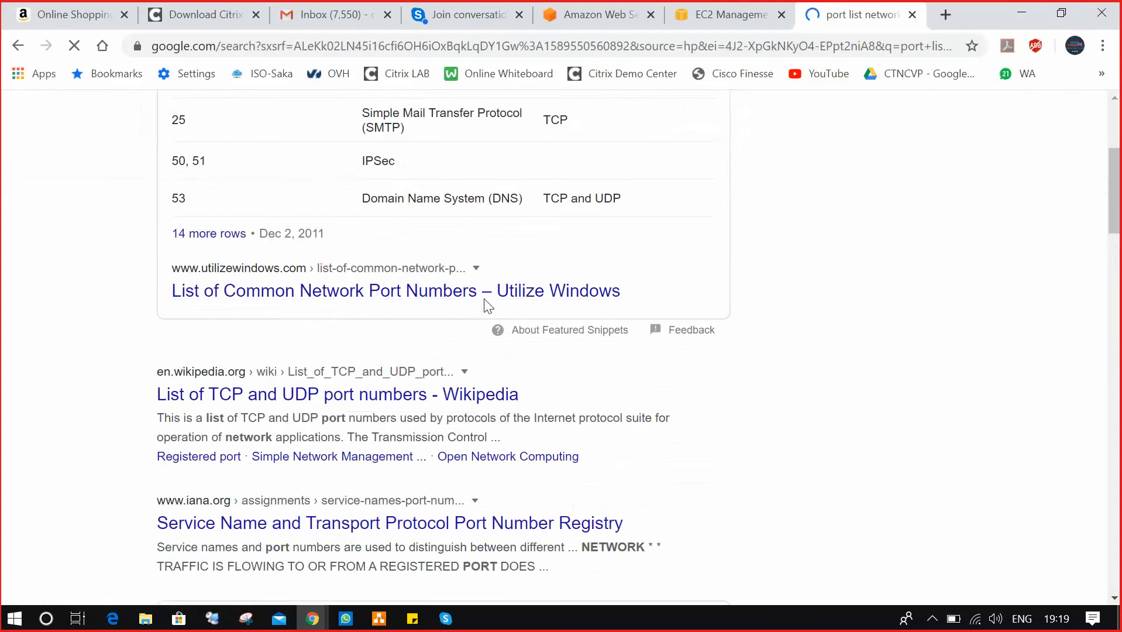
{"action": "right_click", "coordinate": [286, 395]}
{"action": "left_click", "coordinate": [387, 404]}
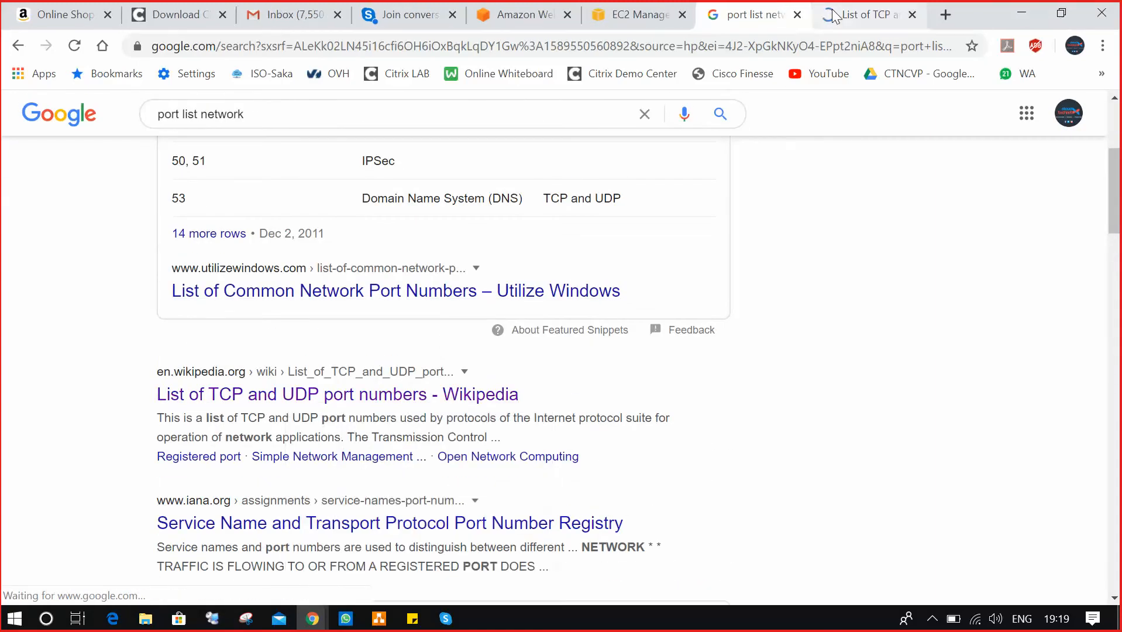
Read through Wikipedia's TCP/UDP port tables into the 2300s, then return to the Google results.
{"action": "left_click", "coordinate": [842, 14]}
{"action": "scroll", "coordinate": [555, 292], "scroll_direction": "down", "scroll_amount": 20}
{"action": "scroll", "coordinate": [558, 292], "scroll_direction": "down", "scroll_amount": 15}
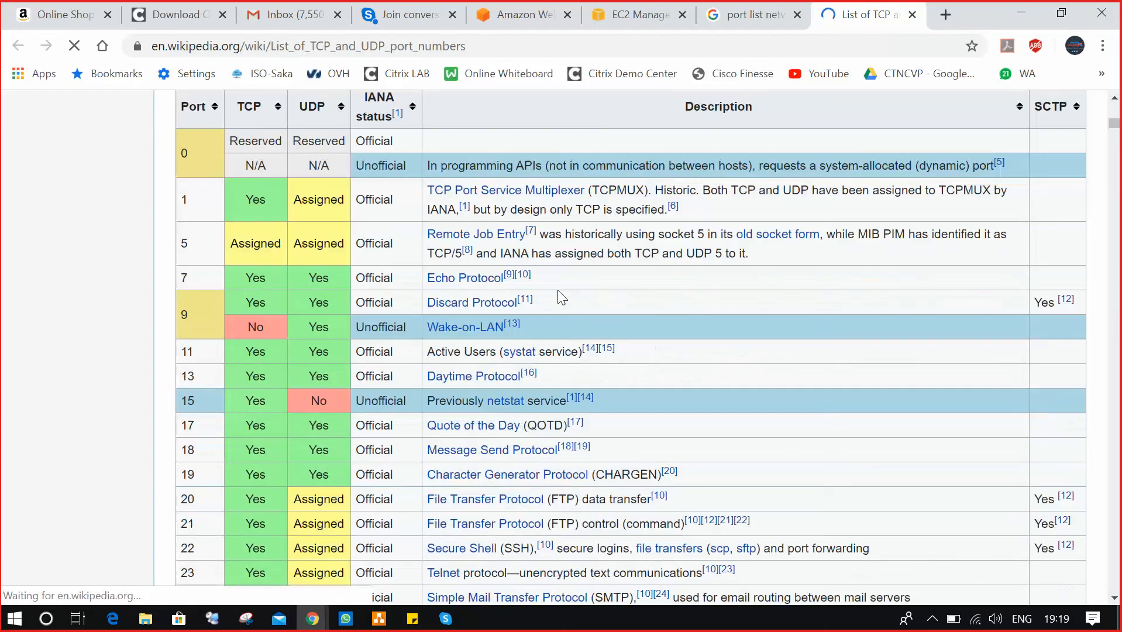
{"action": "scroll", "coordinate": [558, 291], "scroll_direction": "down", "scroll_amount": 20}
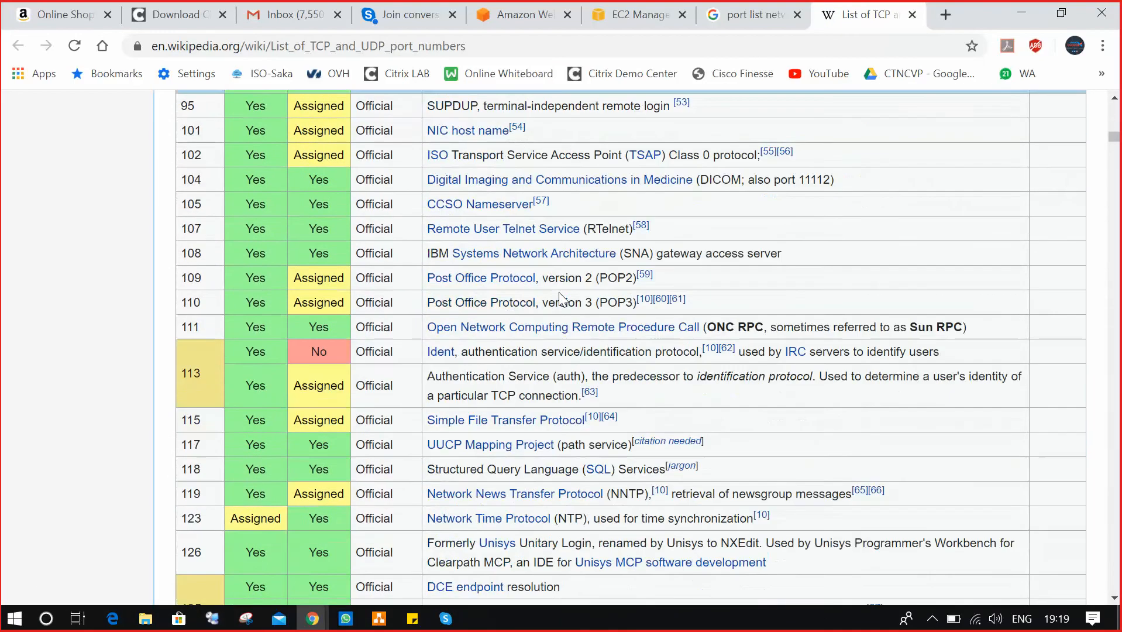
{"action": "scroll", "coordinate": [563, 301], "scroll_direction": "down", "scroll_amount": 20}
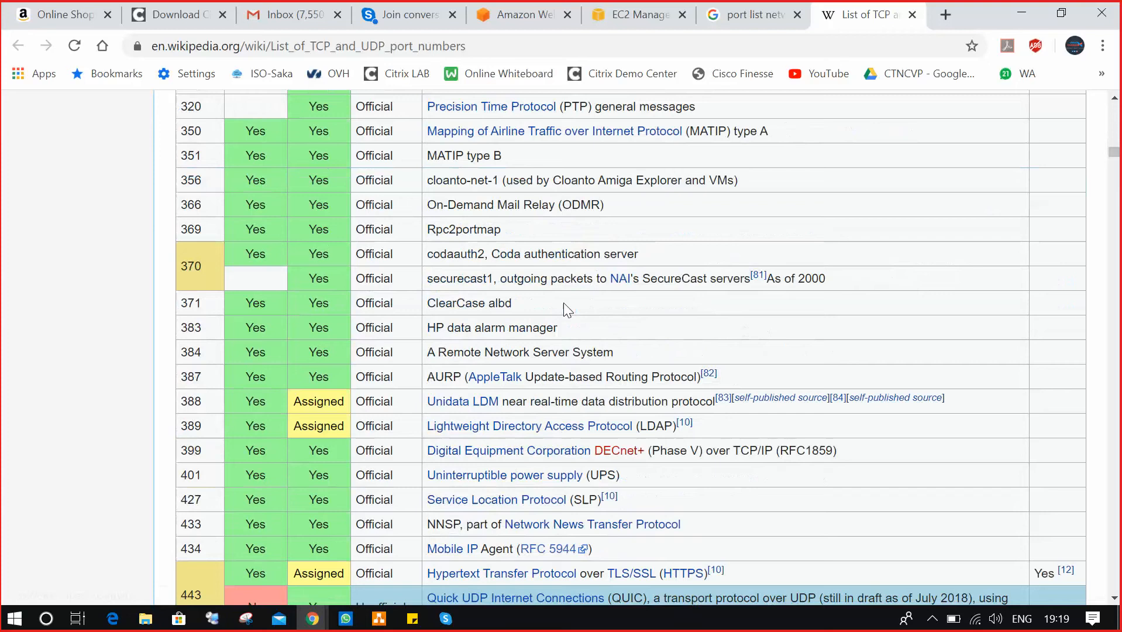
{"action": "scroll", "coordinate": [566, 304], "scroll_direction": "down", "scroll_amount": 20}
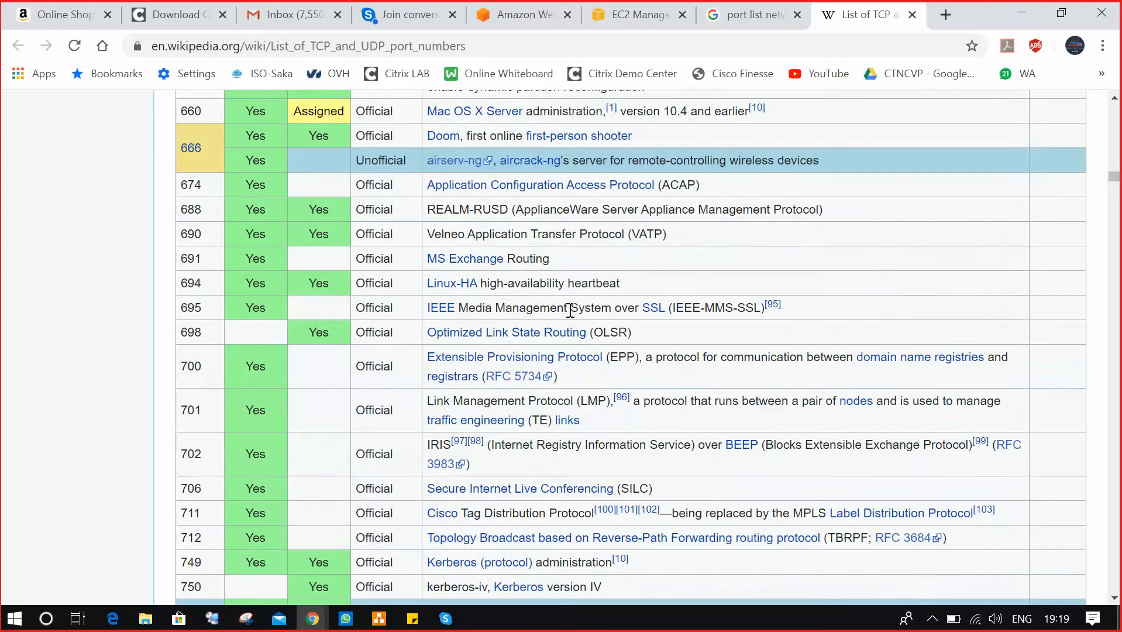
{"action": "scroll", "coordinate": [569, 315], "scroll_direction": "down", "scroll_amount": 6}
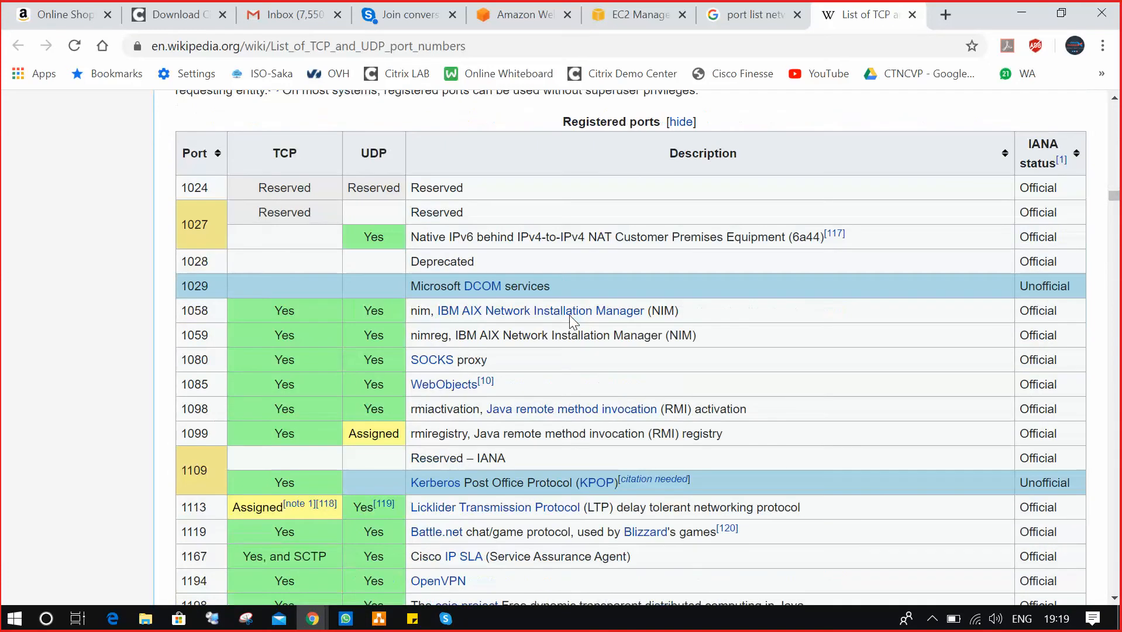
{"action": "mouse_move", "coordinate": [571, 319]}
{"action": "scroll", "coordinate": [571, 318], "scroll_direction": "down", "scroll_amount": 1}
{"action": "scroll", "coordinate": [571, 321], "scroll_direction": "down", "scroll_amount": 20}
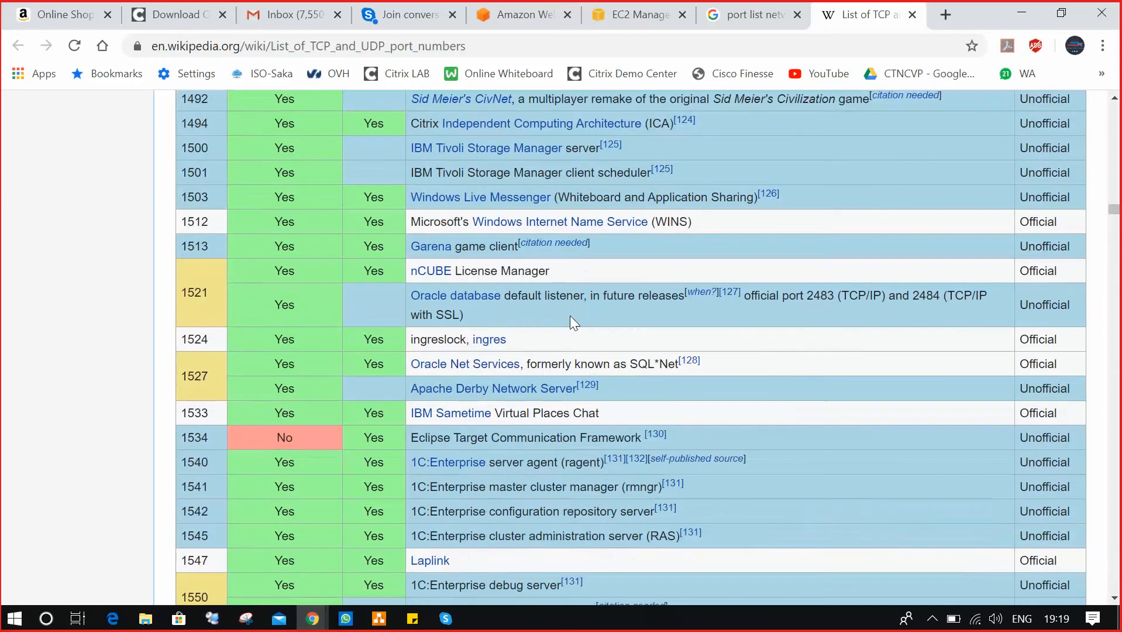
{"action": "scroll", "coordinate": [570, 315], "scroll_direction": "down", "scroll_amount": 15}
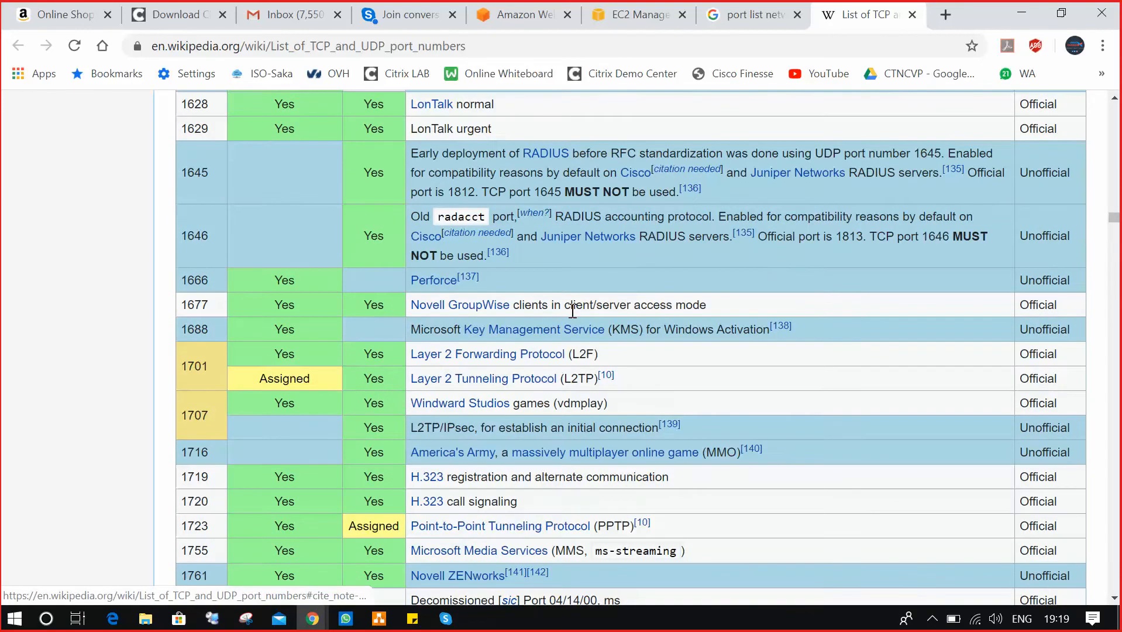
{"action": "scroll", "coordinate": [573, 311], "scroll_direction": "down", "scroll_amount": 20}
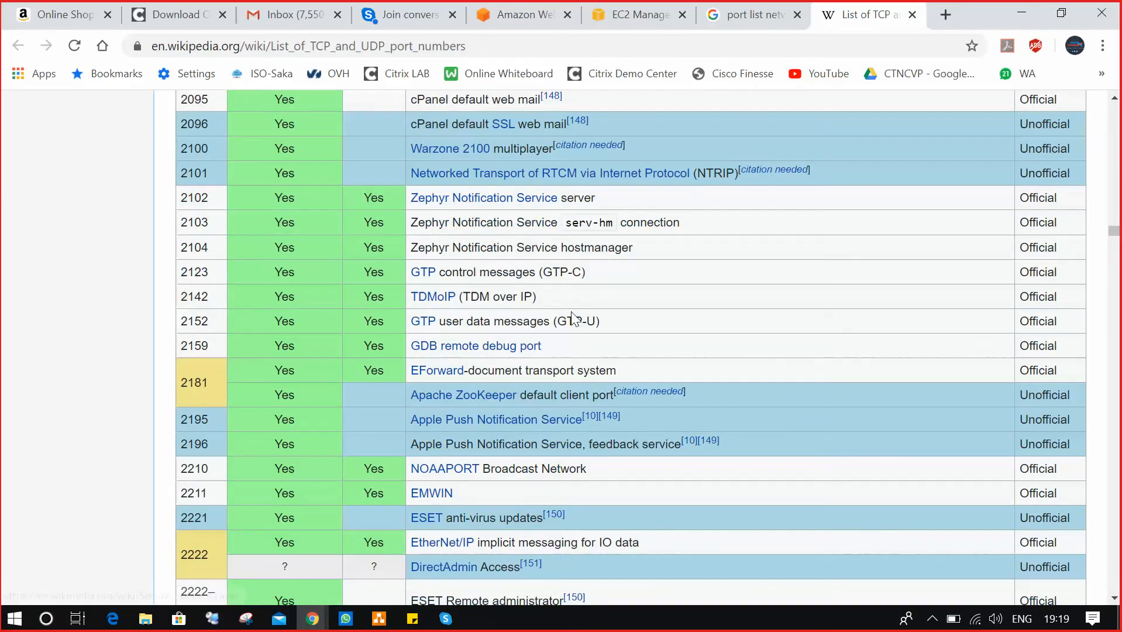
{"action": "scroll", "coordinate": [572, 316], "scroll_direction": "down", "scroll_amount": 9}
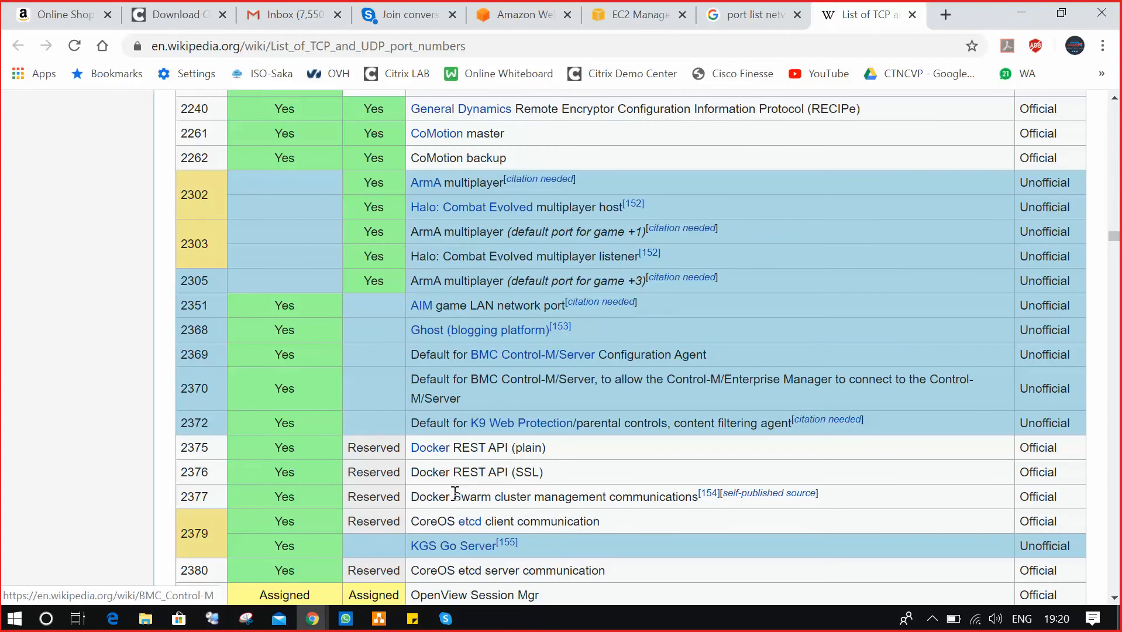
{"action": "left_click", "coordinate": [750, 13]}
{"action": "scroll", "coordinate": [535, 341], "scroll_direction": "up", "scroll_amount": 5}
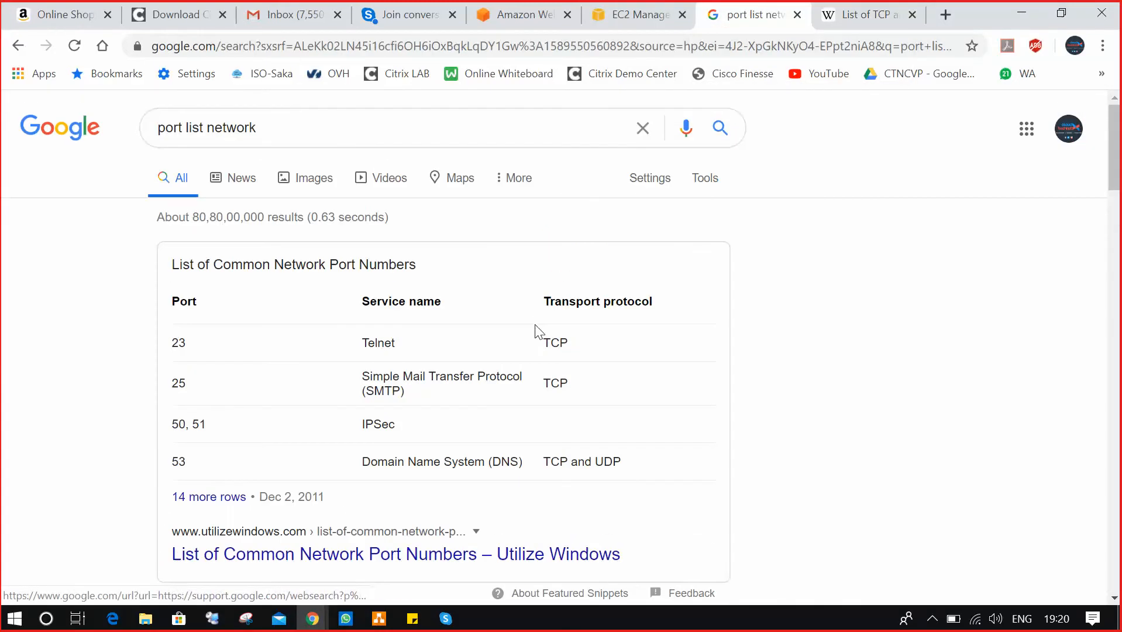
Launch Notepad and type the lines Register Ports, Well Known Ports and Dynamic ports.
{"action": "key", "text": "super+r"}
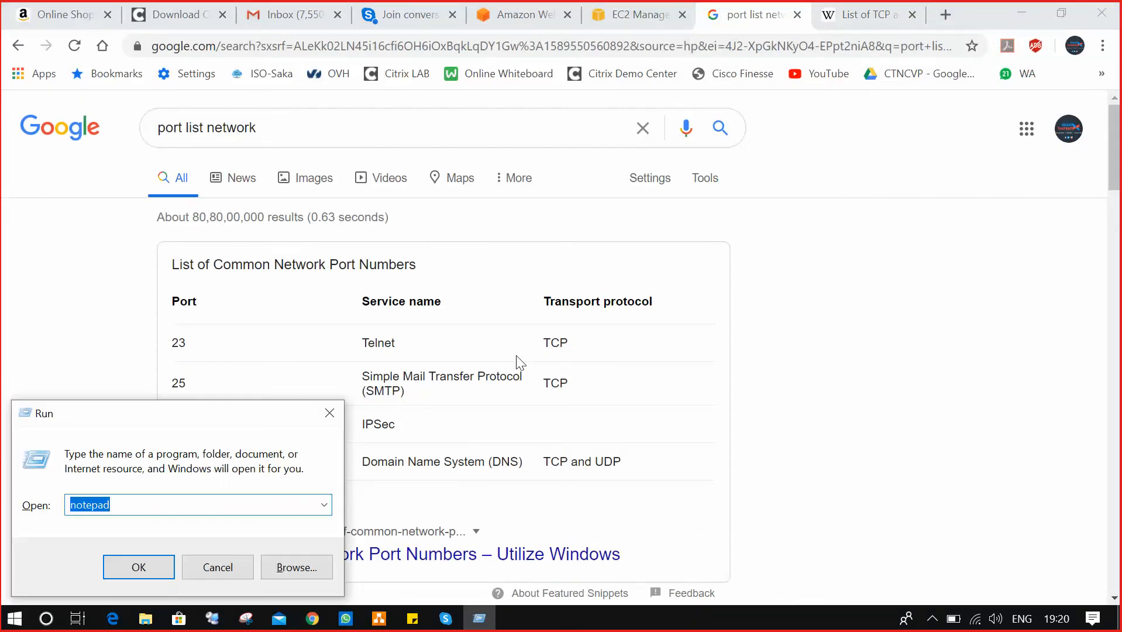
{"action": "key", "text": "Return"}
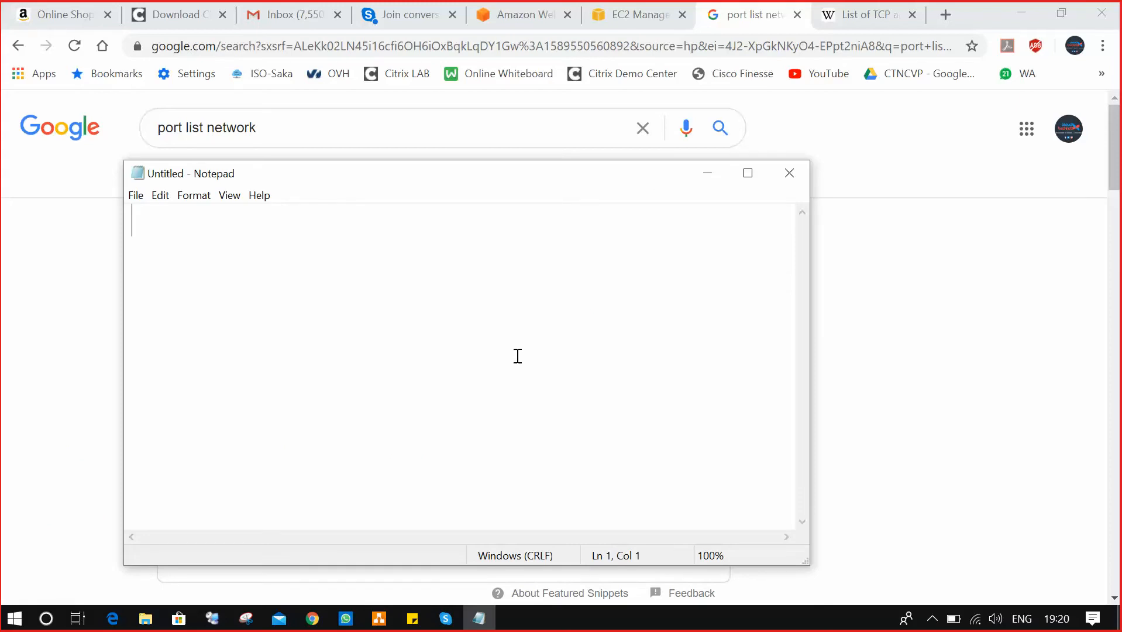
{"action": "type", "text": "Regi"}
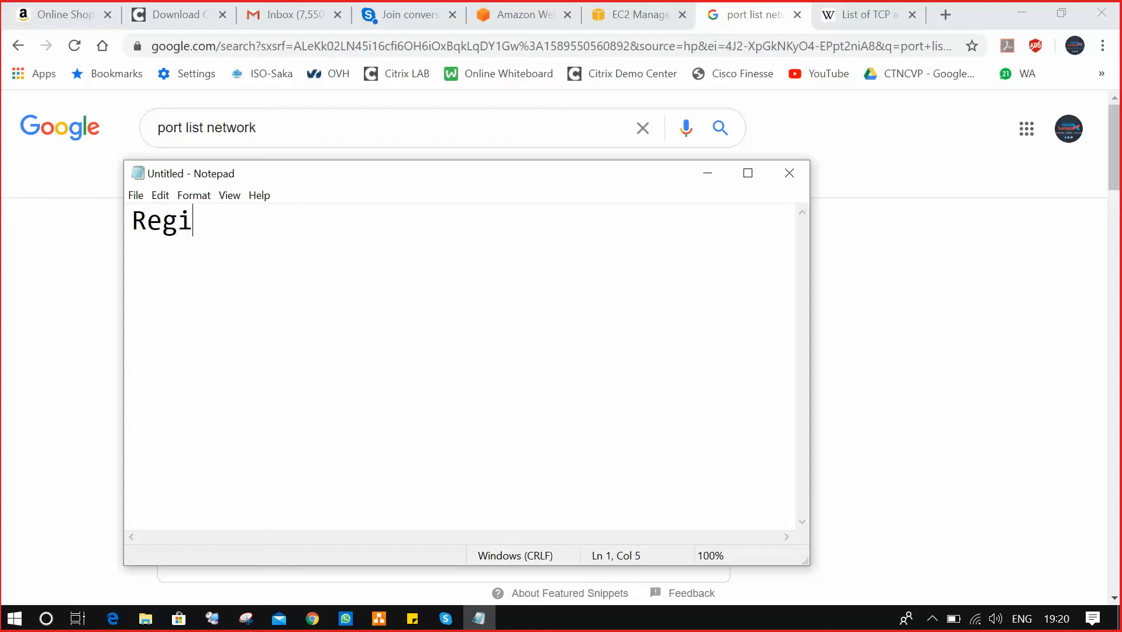
{"action": "type", "text": "ster "}
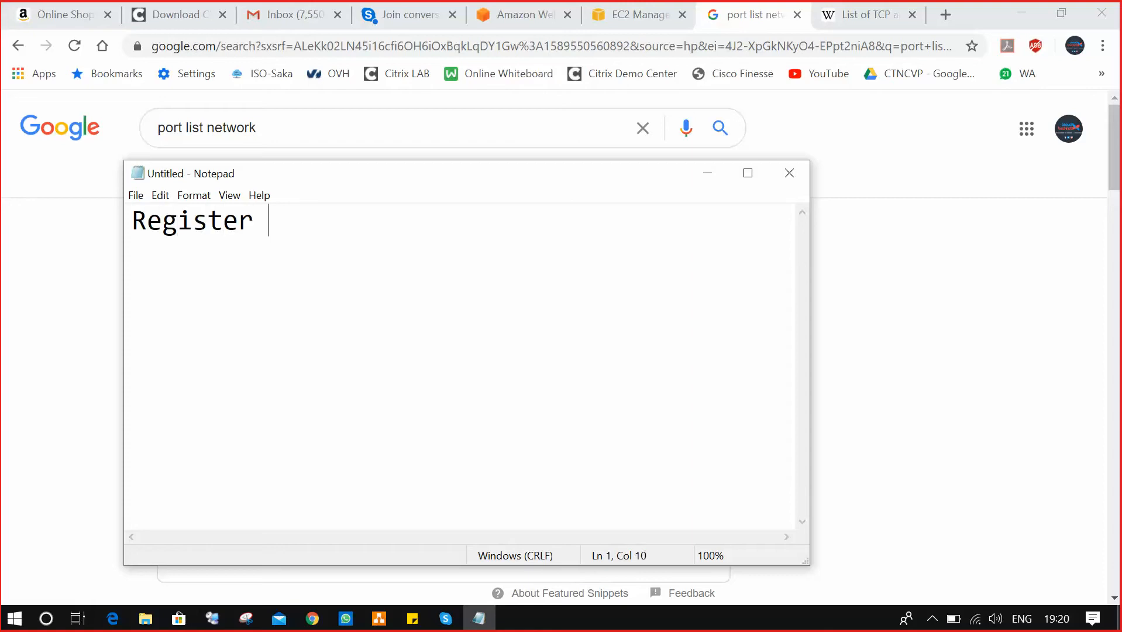
{"action": "type", "text": "Ports"}
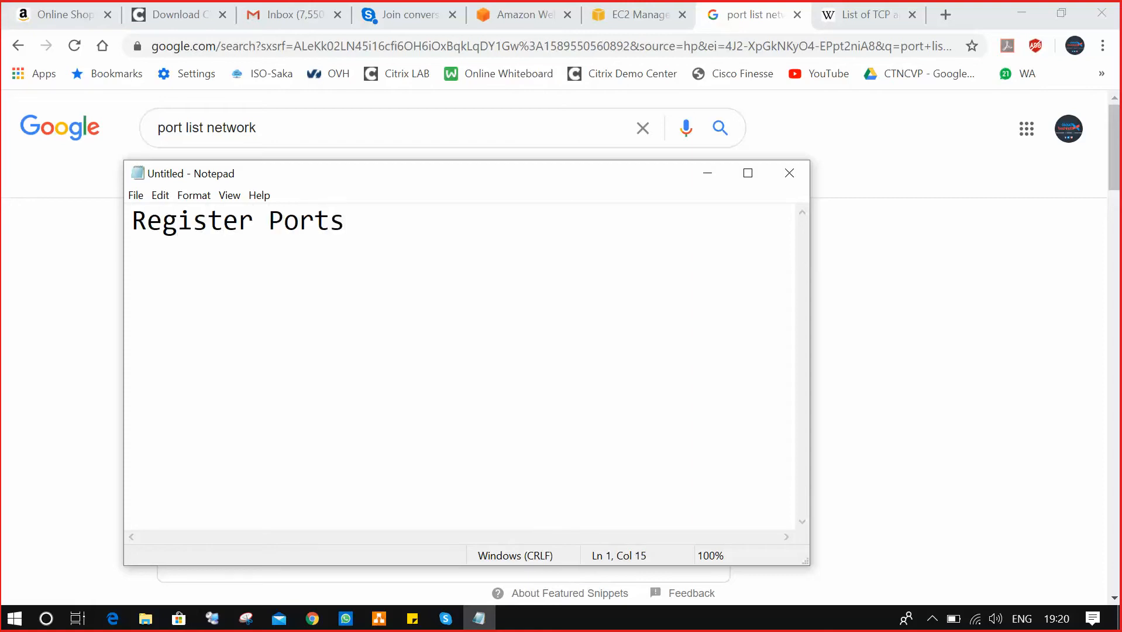
{"action": "key", "text": "Return"}
{"action": "type", "text": "Well Kn"}
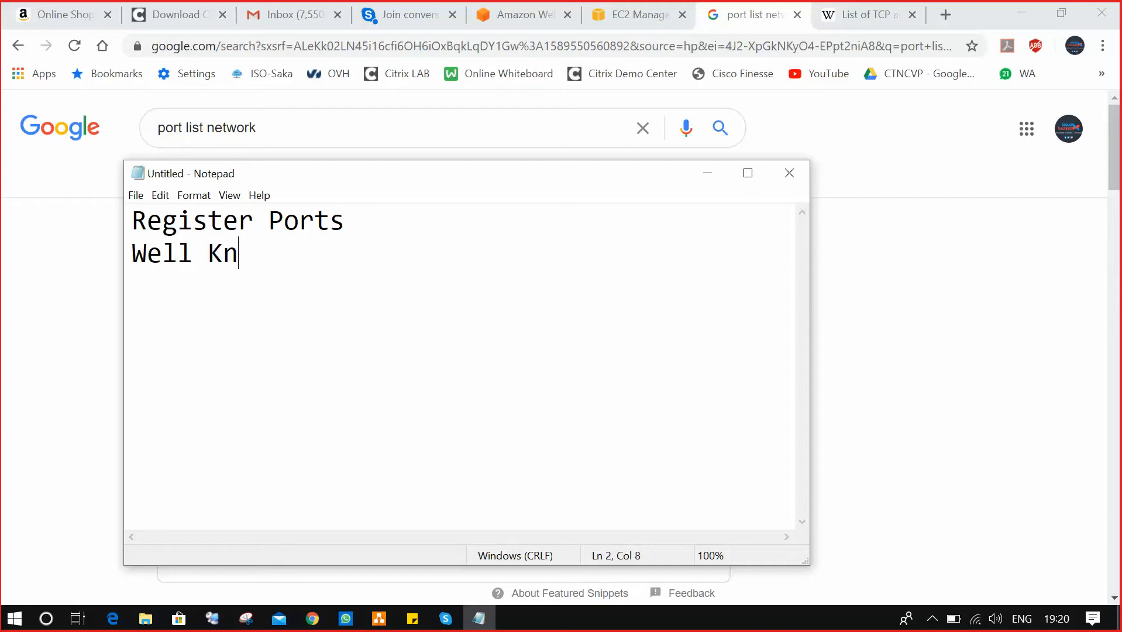
{"action": "type", "text": "own "}
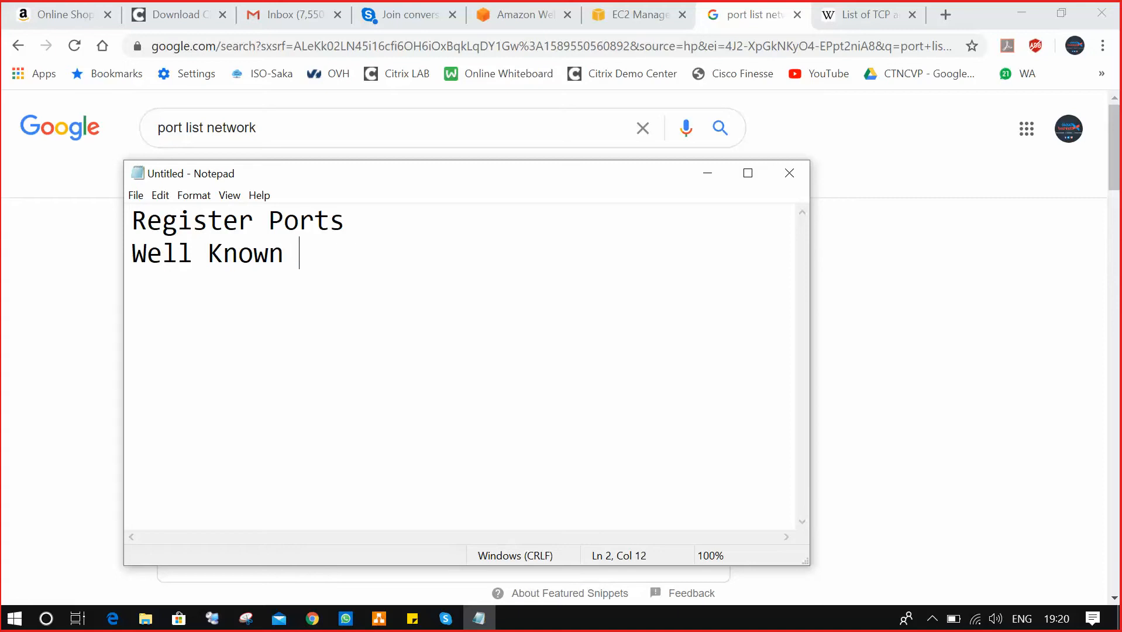
{"action": "type", "text": "Ports"}
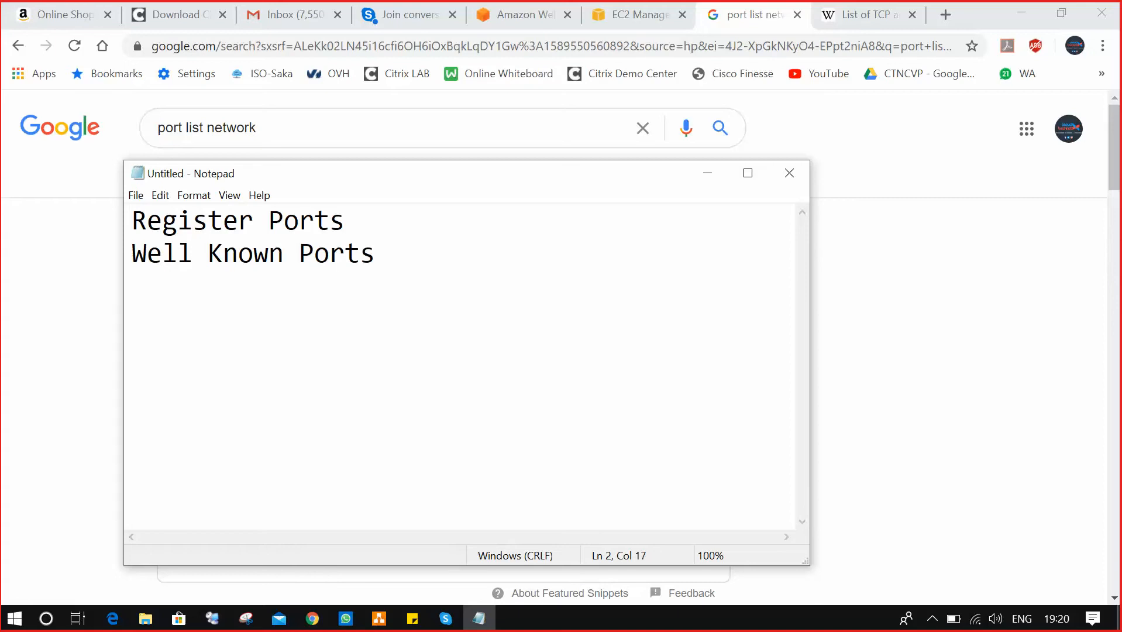
{"action": "key", "text": "Return"}
{"action": "type", "text": "Dyna"}
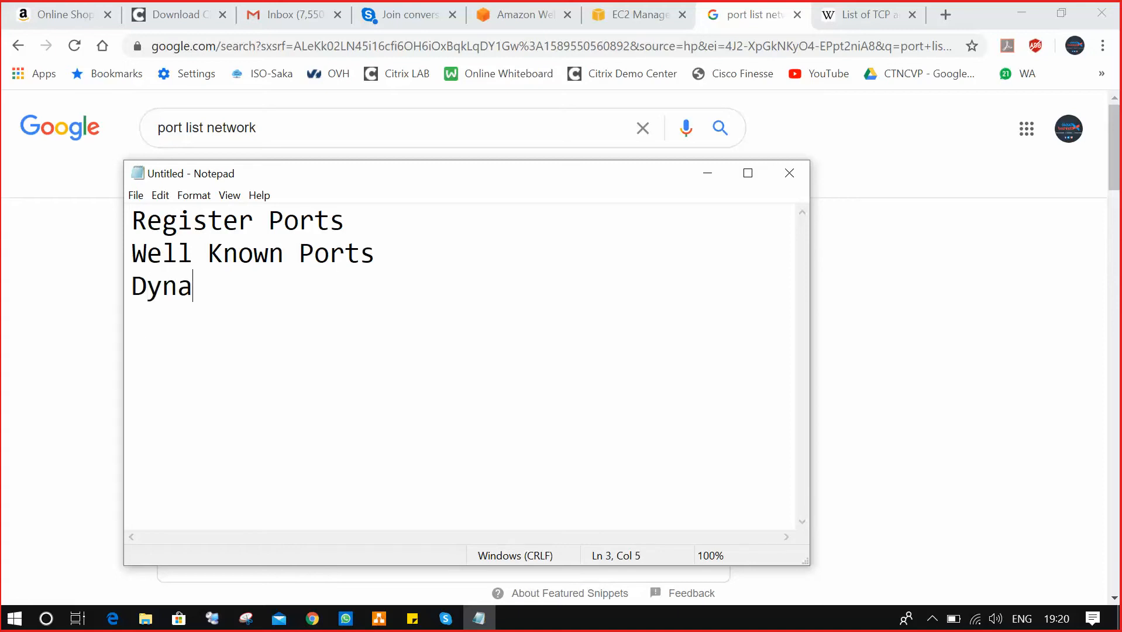
{"action": "type", "text": "mic ports"}
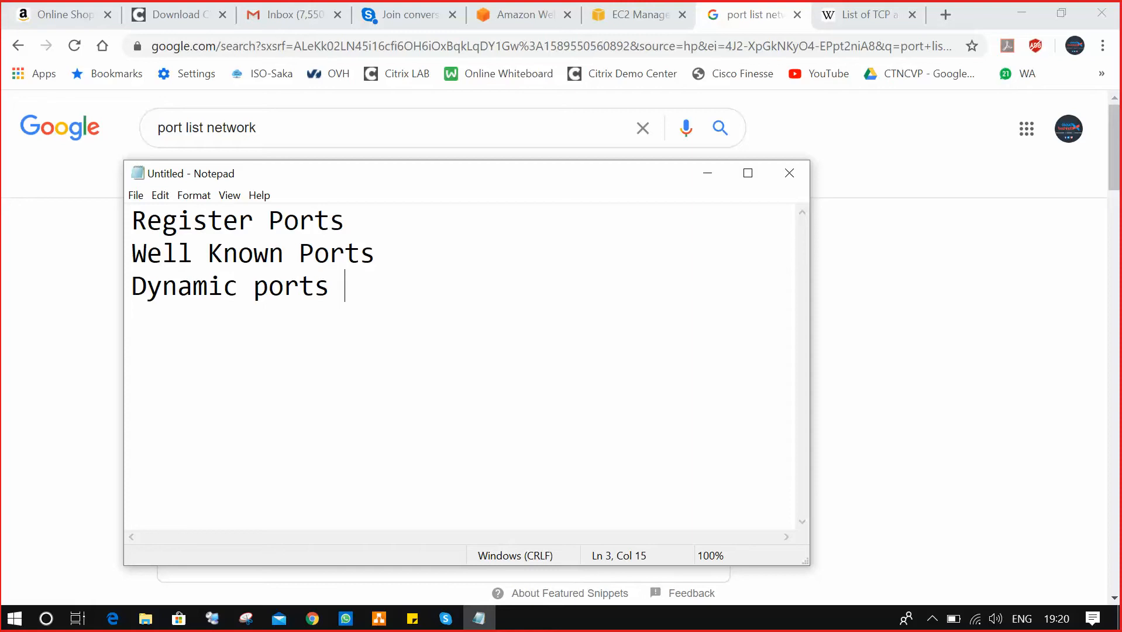
Insert the headings '1.Logical ports:' and '2.Physical ports:' above the port lines.
{"action": "key", "text": "Up"}
{"action": "key", "text": "Left"}
{"action": "key", "text": "Left"}
{"action": "key", "text": "Left"}
{"action": "key", "text": "Left"}
{"action": "key", "text": "Left"}
{"action": "key", "text": "Left"}
{"action": "key", "text": "Left"}
{"action": "key", "text": "Left"}
{"action": "key", "text": "Left"}
{"action": "key", "text": "Left"}
{"action": "key", "text": "Left"}
{"action": "key", "text": "Left"}
{"action": "key", "text": "Up"}
{"action": "key", "text": "Left"}
{"action": "key", "text": "Left"}
{"action": "key", "text": "Return"}
{"action": "key", "text": "Up"}
{"action": "type", "text": "Logo"}
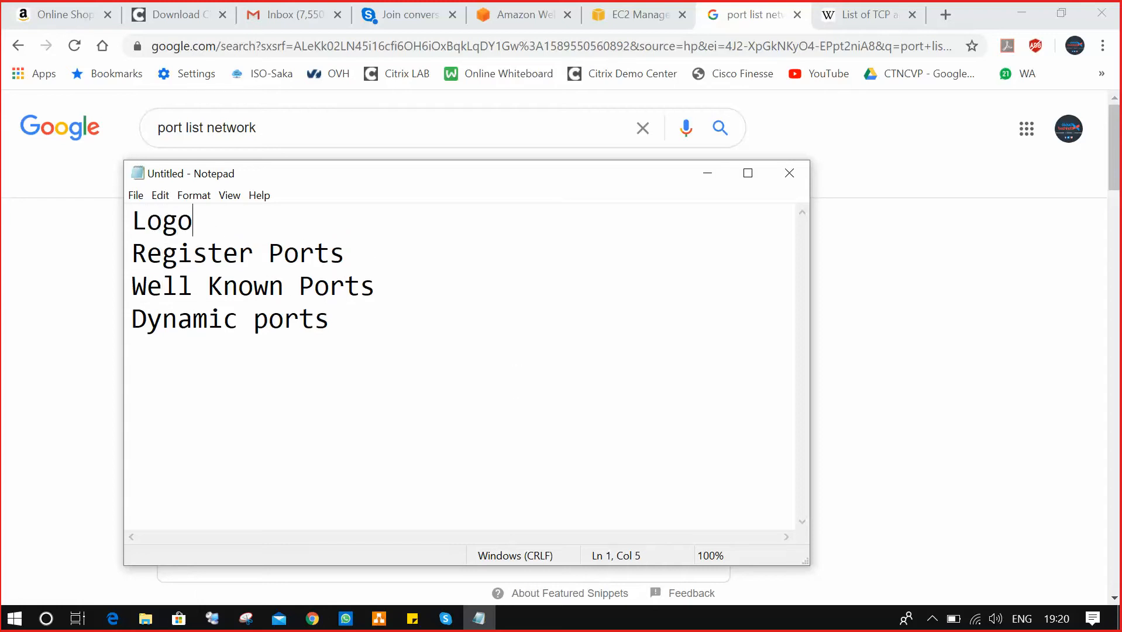
{"action": "key", "text": "BackSpace"}
{"action": "type", "text": "ical ports:"}
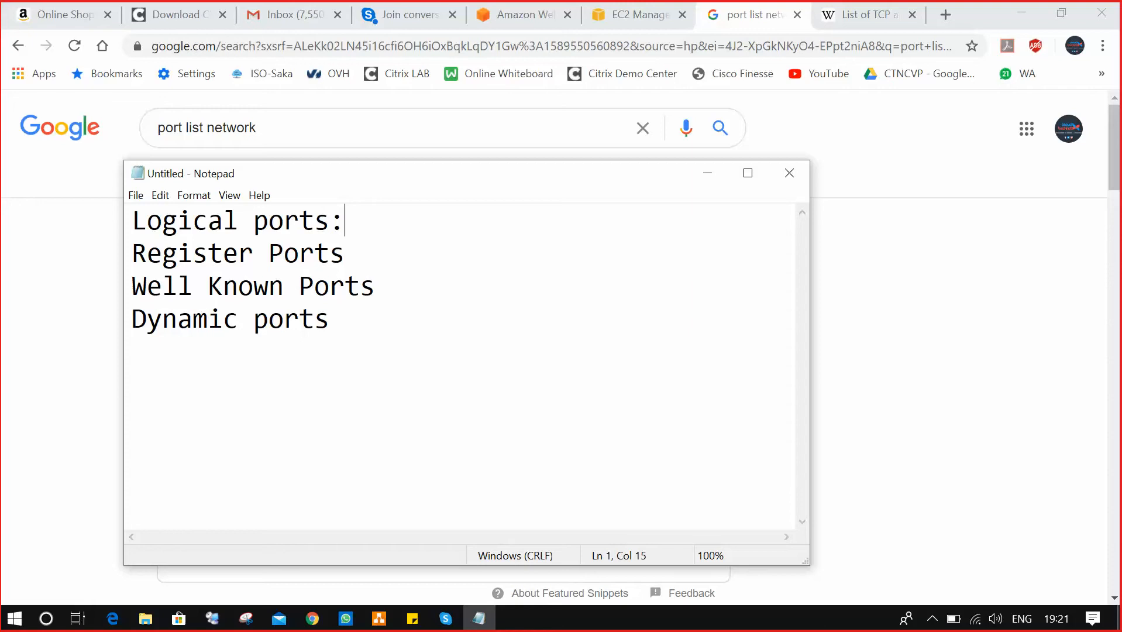
{"action": "key", "text": "Left"}
{"action": "key", "text": "Left"}
{"action": "key", "text": "Left"}
{"action": "key", "text": "Left"}
{"action": "key", "text": "Left"}
{"action": "key", "text": "Left"}
{"action": "key", "text": "Left"}
{"action": "key", "text": "Left"}
{"action": "key", "text": "Left"}
{"action": "key", "text": "Left"}
{"action": "key", "text": "Left"}
{"action": "key", "text": "Left"}
{"action": "key", "text": "Left"}
{"action": "key", "text": "Left"}
{"action": "type", "text": "1."}
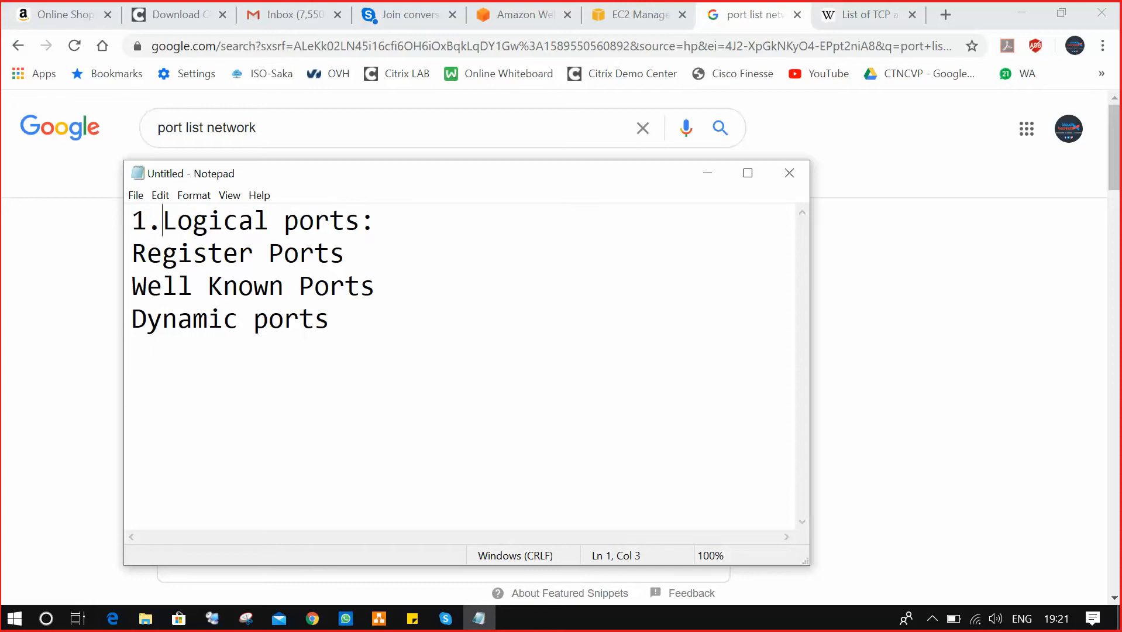
{"action": "key", "text": "Right"}
{"action": "key", "text": "Right"}
{"action": "key", "text": "Right"}
{"action": "key", "text": "Right"}
{"action": "key", "text": "Right"}
{"action": "key", "text": "Right"}
{"action": "key", "text": "Right"}
{"action": "key", "text": "Right"}
{"action": "key", "text": "Right"}
{"action": "key", "text": "Right"}
{"action": "key", "text": "Right"}
{"action": "key", "text": "Right"}
{"action": "key", "text": "Right"}
{"action": "key", "text": "Right"}
{"action": "key", "text": "Return"}
{"action": "type", "text": "2."}
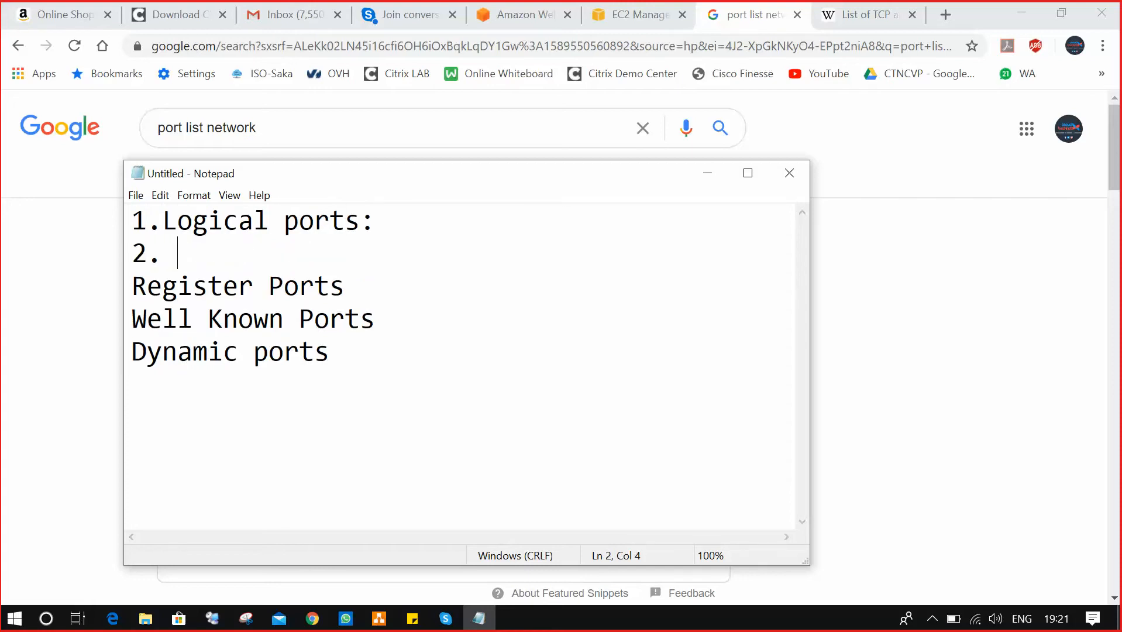
{"action": "type", "text": "Phys"}
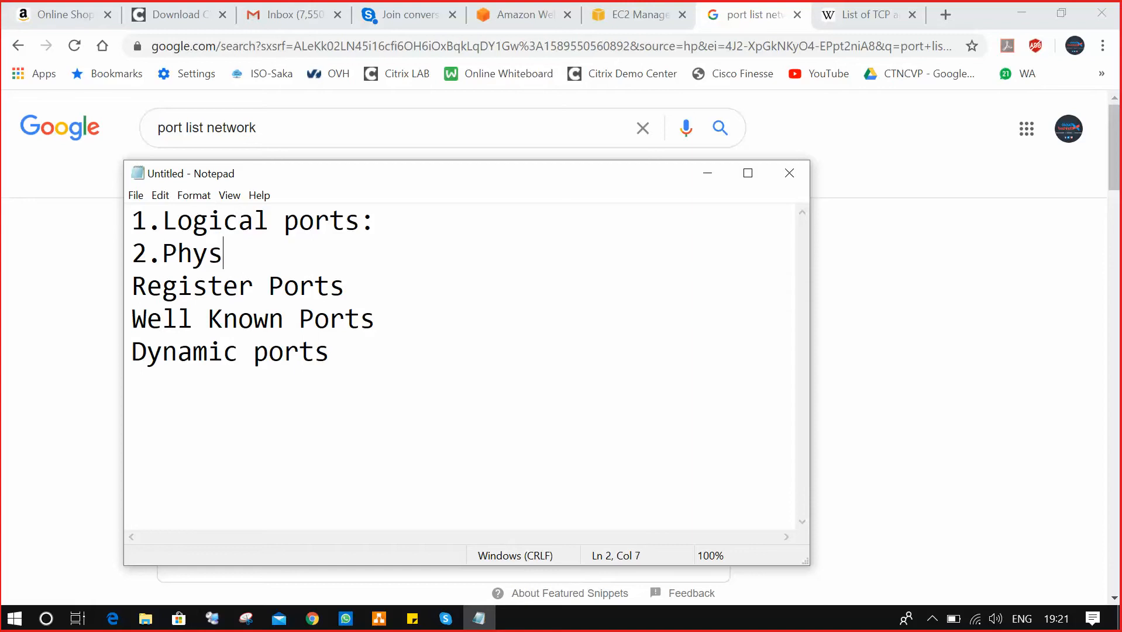
{"action": "type", "text": "ical ports:"}
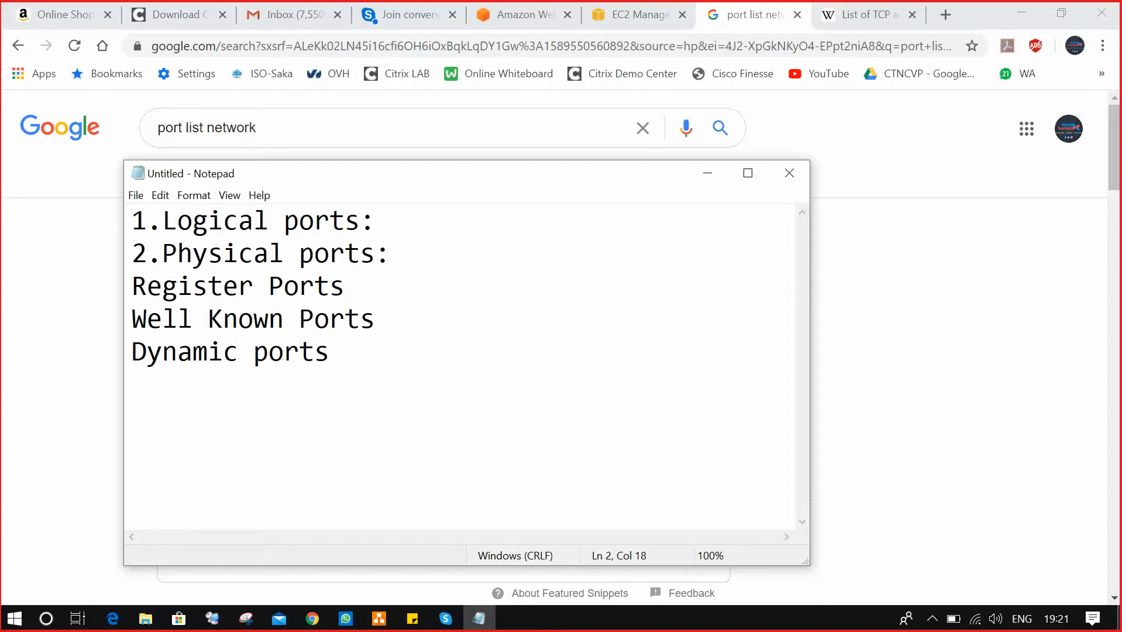
List USB, HDMi, VGA, minidp under the Physical ports heading.
{"action": "key", "text": "Return"}
{"action": "key", "text": "Return"}
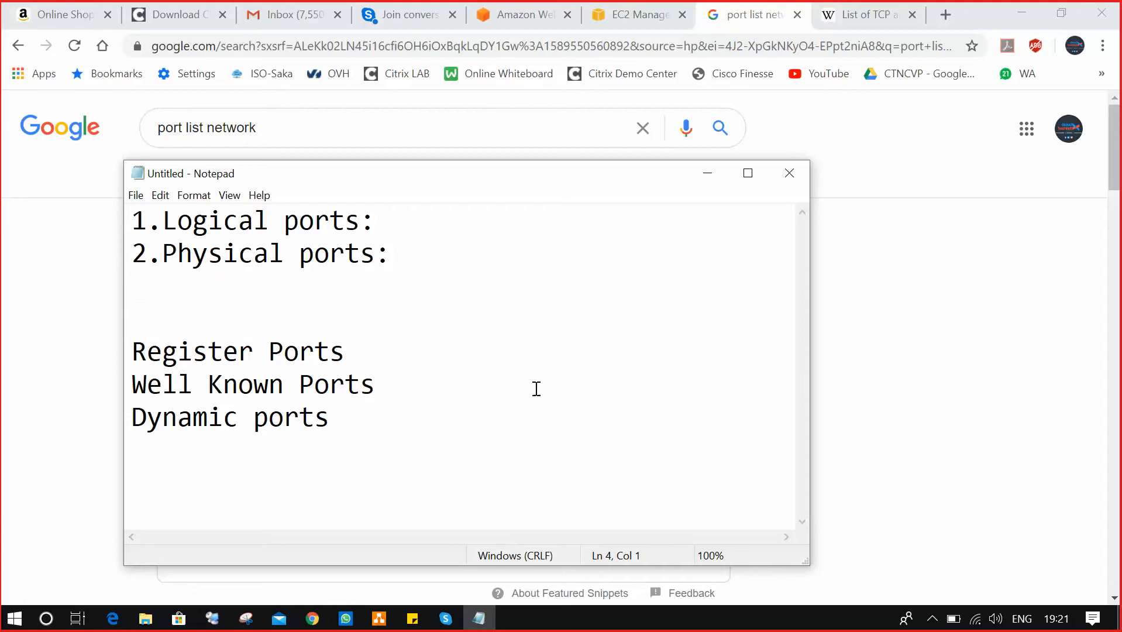
{"action": "left_click", "coordinate": [443, 260]}
{"action": "type", "text": "USB, "}
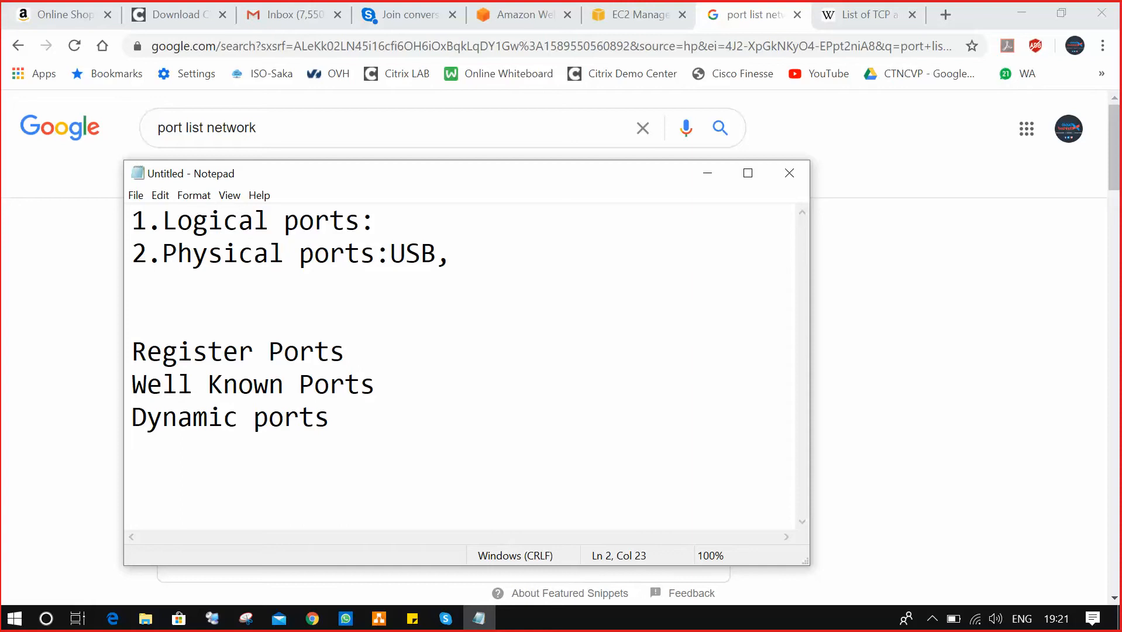
{"action": "type", "text": "HDMi, VGA,"}
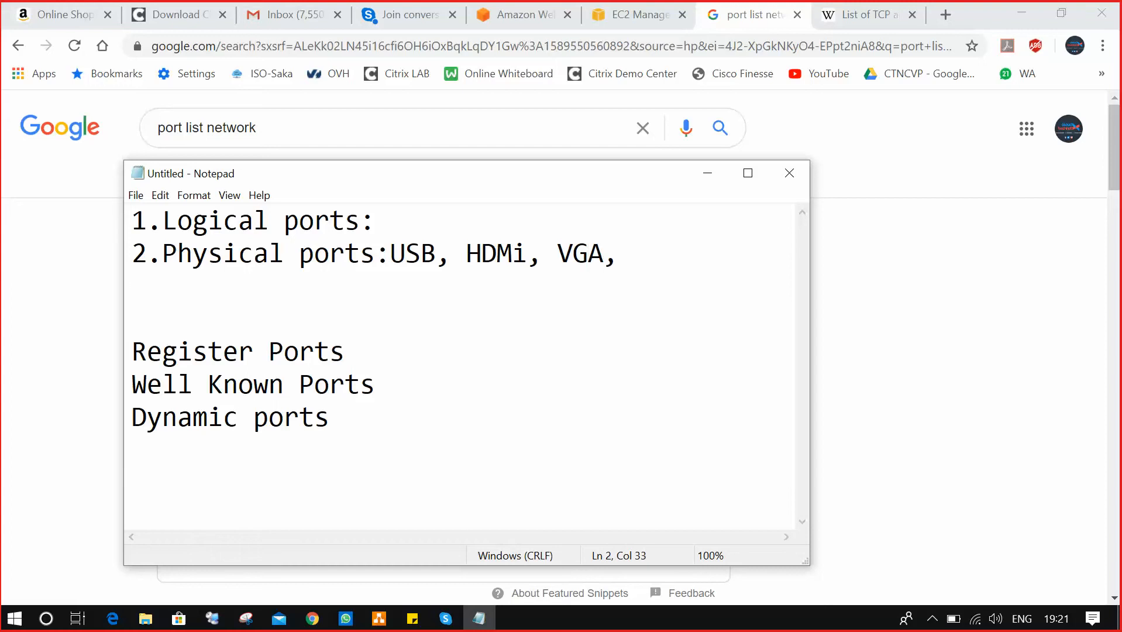
{"action": "type", "text": "minidp"}
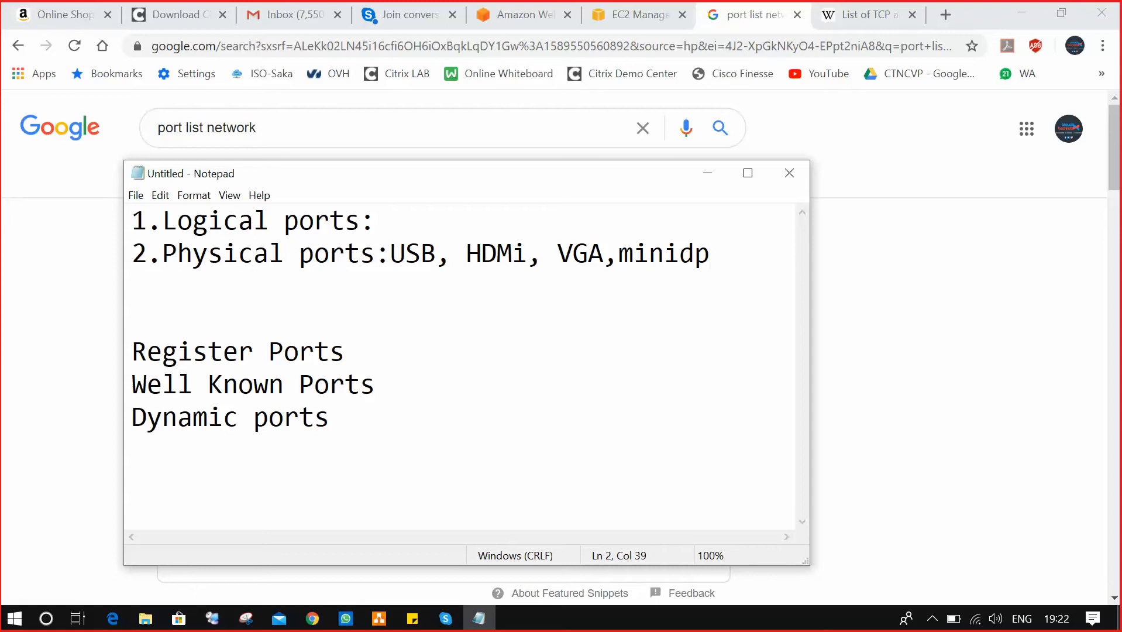
{"action": "type", "text": "Divx"}
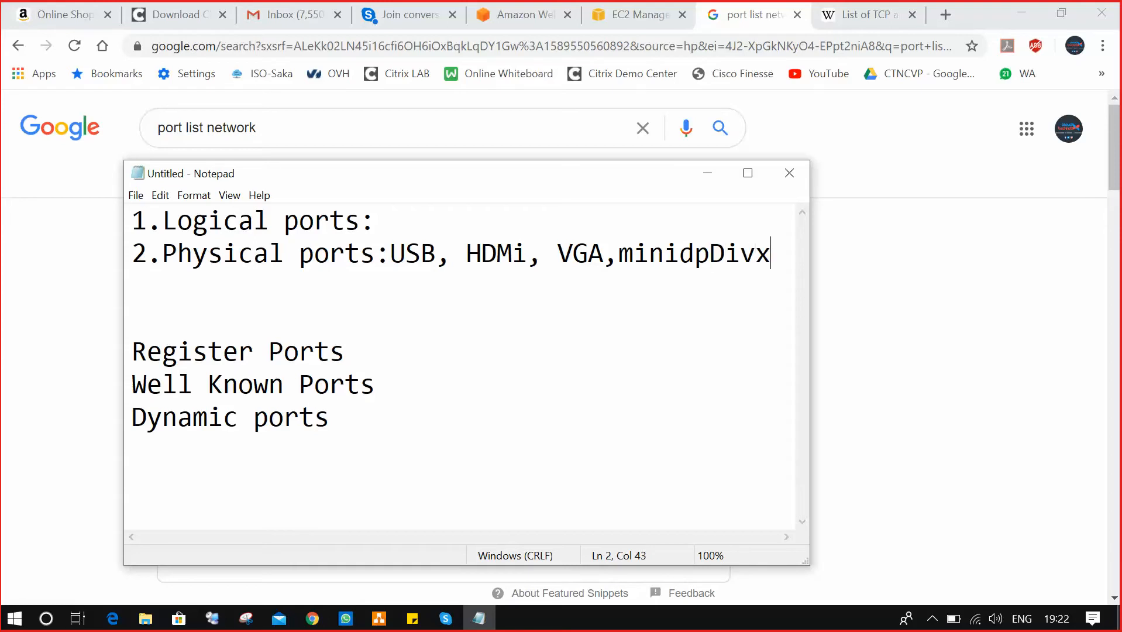
{"action": "key", "text": "BackSpace"}
{"action": "key", "text": "BackSpace"}
{"action": "key", "text": "BackSpace"}
{"action": "key", "text": "BackSpace"}
{"action": "type", "text": ","}
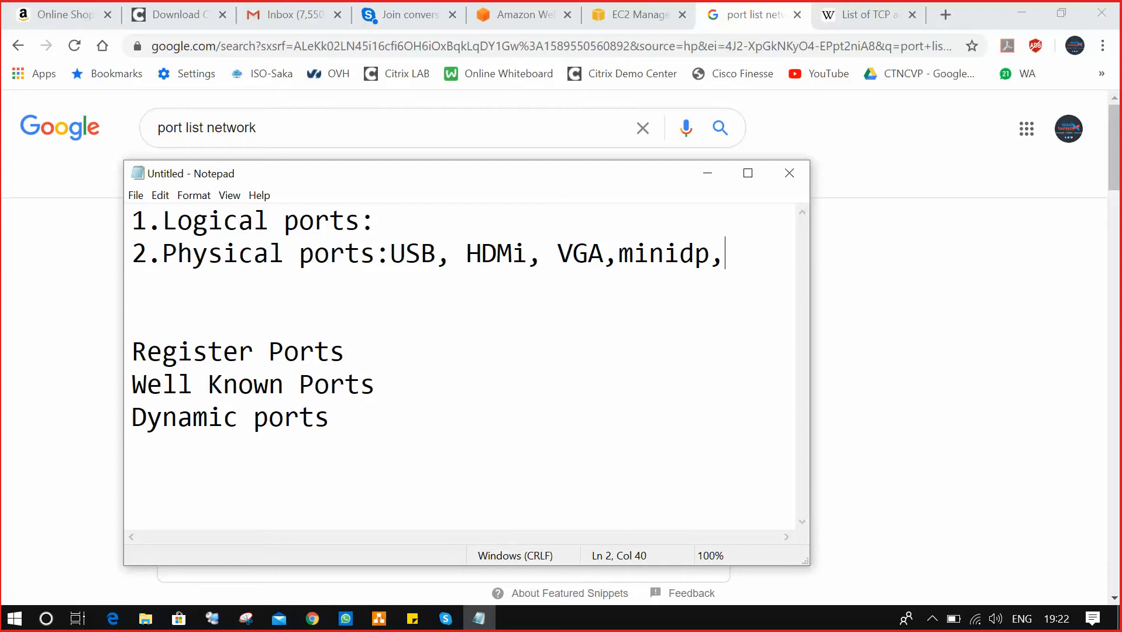
Highlight and point out the Register, Well Known and Dynamic ports lines.
{"action": "left_click", "coordinate": [371, 221]}
{"action": "left_click_drag", "start_coordinate": [134, 351], "coordinate": [347, 419]}
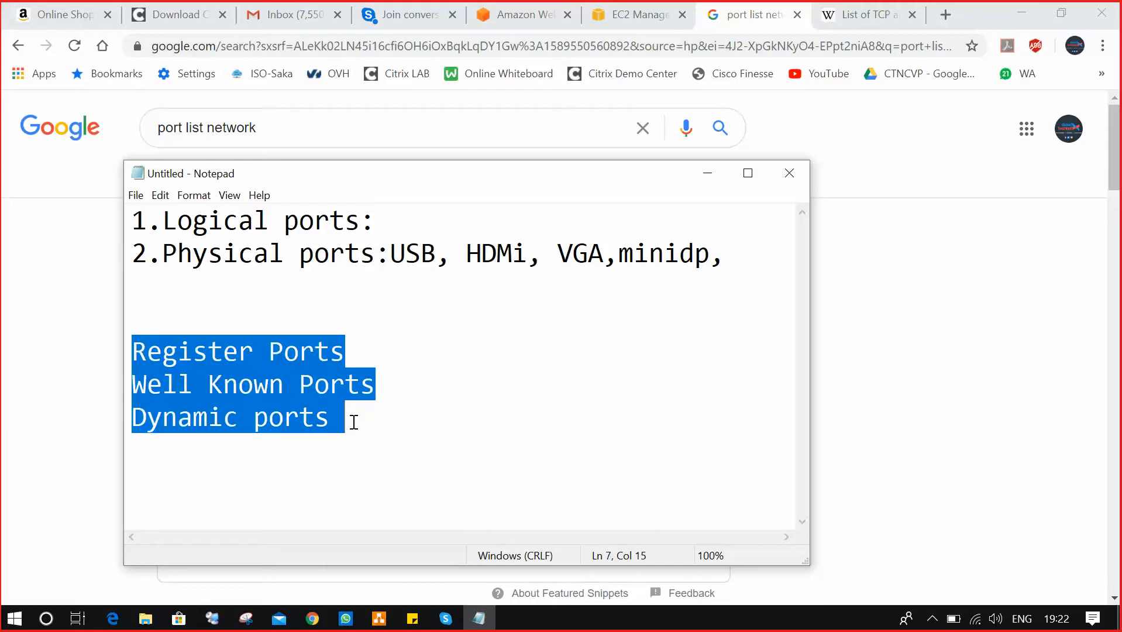
{"action": "left_click", "coordinate": [179, 351]}
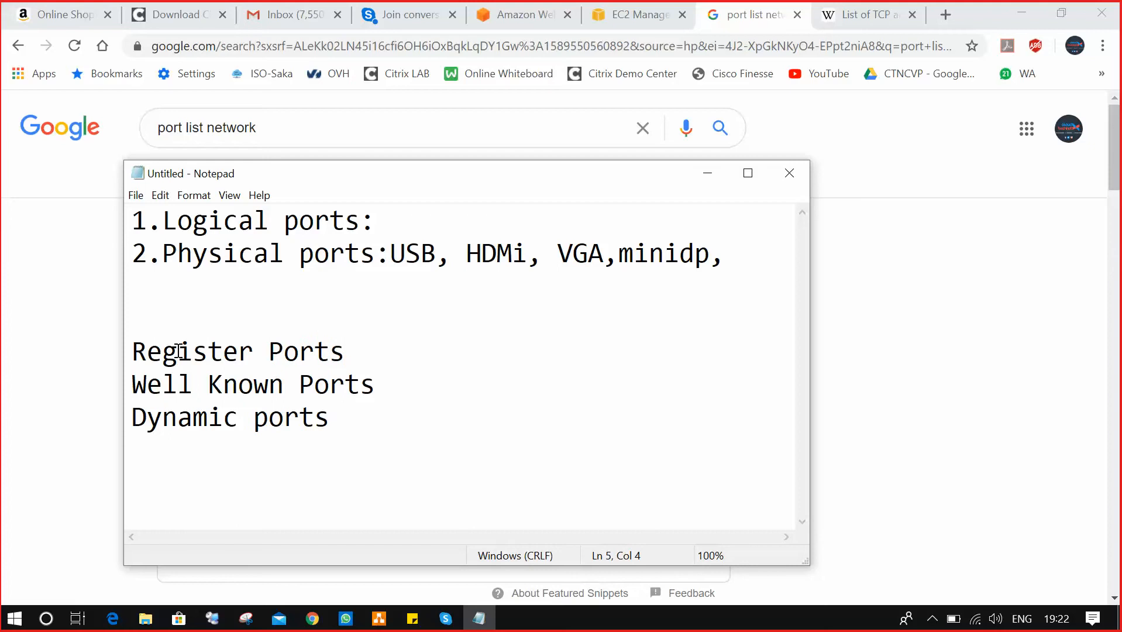
{"action": "left_click", "coordinate": [196, 382]}
{"action": "left_click", "coordinate": [297, 423]}
Replace the old query and search Google for 'registered port range'.
{"action": "left_click_drag", "start_coordinate": [280, 127], "coordinate": [100, 133]}
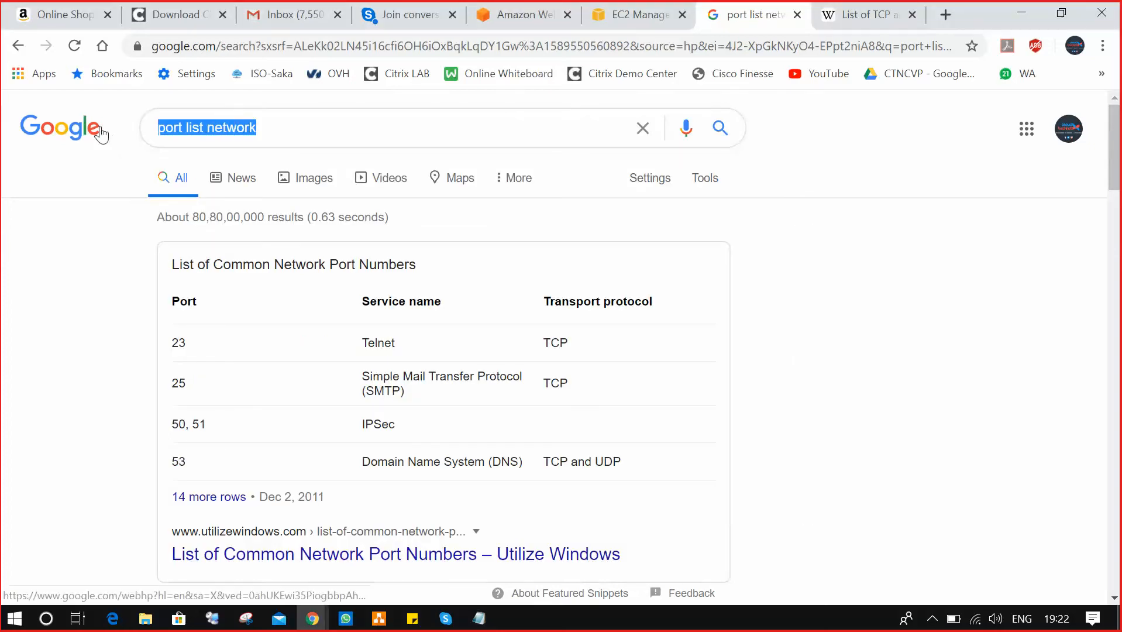
{"action": "key", "text": "BackSpace"}
{"action": "type", "text": "regsi"}
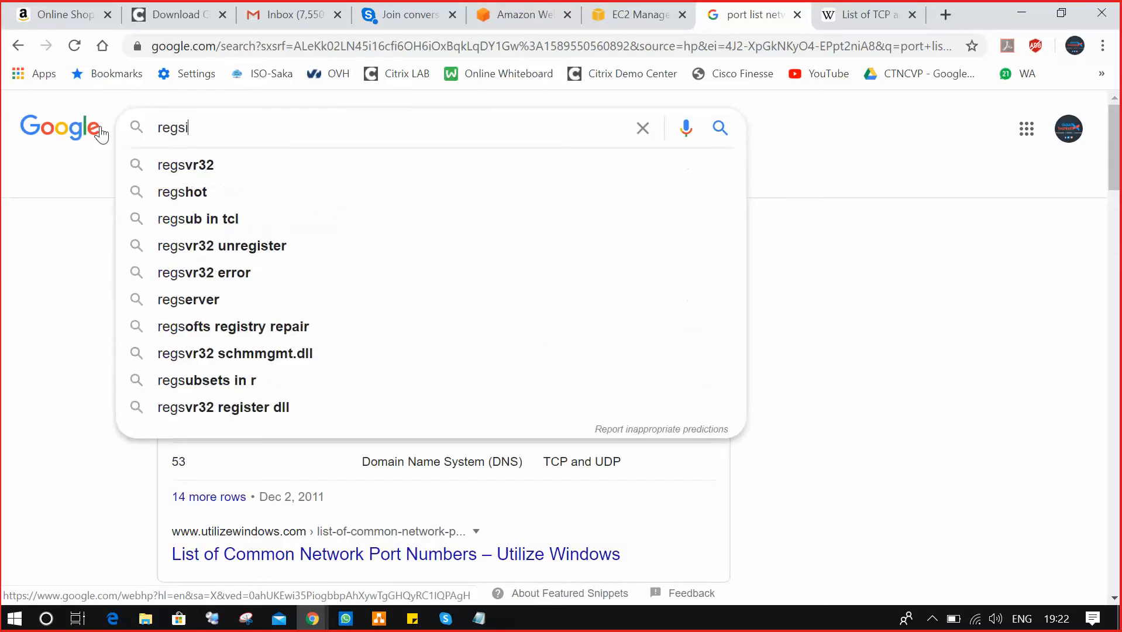
{"action": "key", "text": "BackSpace"}
{"action": "key", "text": "BackSpace"}
{"action": "type", "text": "ister p"}
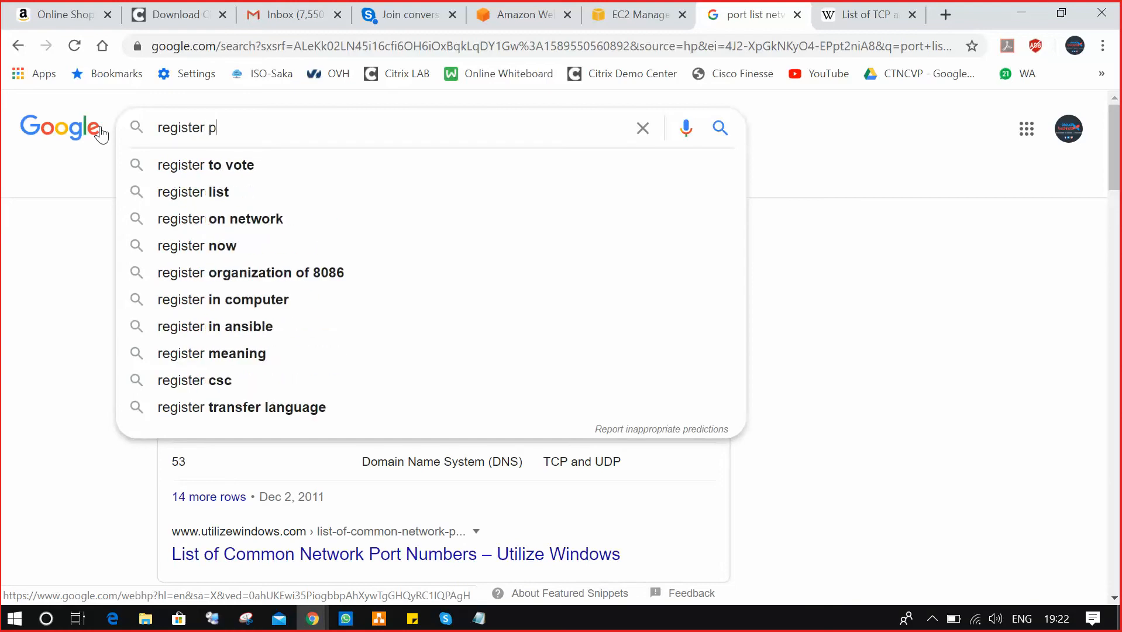
{"action": "type", "text": "ort rage"}
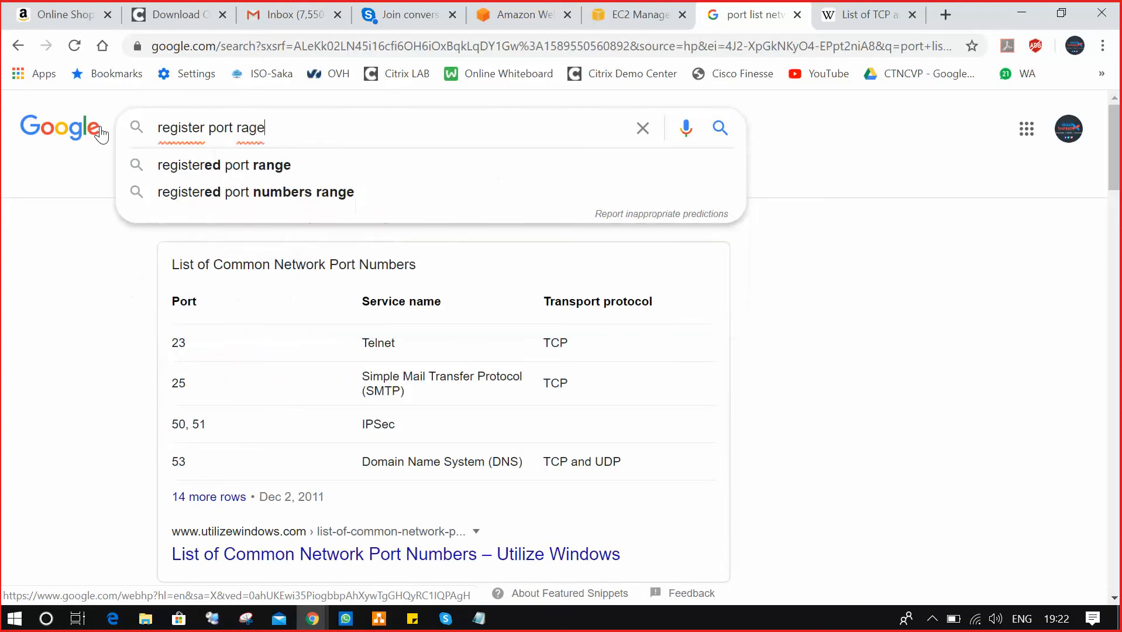
{"action": "key", "text": "BackSpace"}
{"action": "key", "text": "BackSpace"}
{"action": "type", "text": "n"}
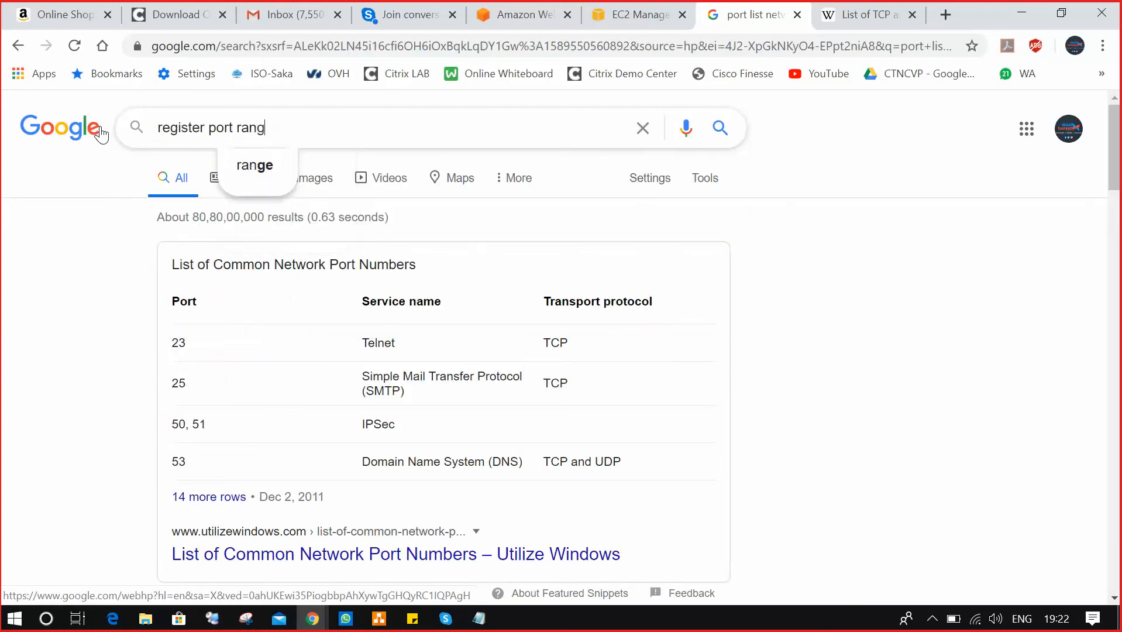
{"action": "type", "text": "ge"}
{"action": "key", "text": "Return"}
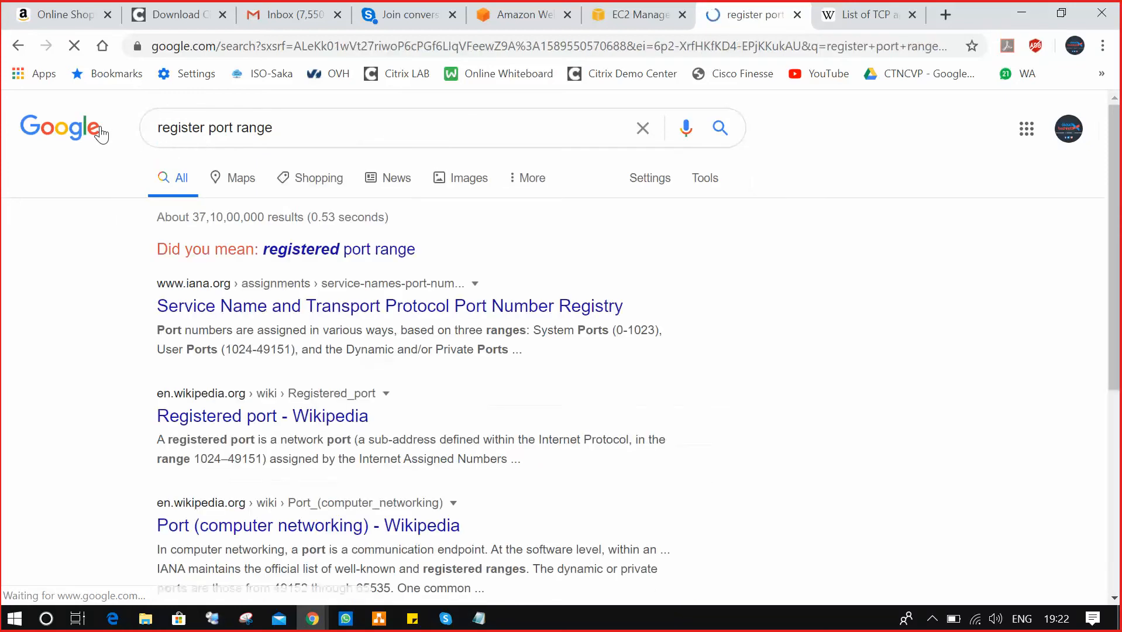
{"action": "left_click", "coordinate": [358, 250]}
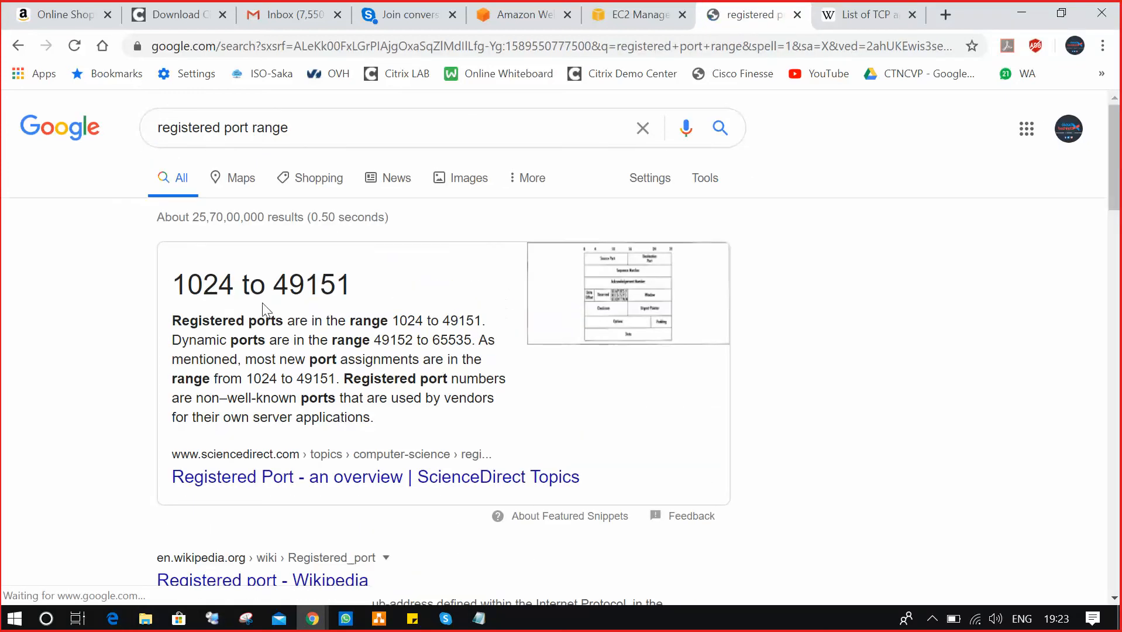
Highlight the 1024 to 49151 snippet and open the ScienceDirect result in a new tab.
{"action": "left_click_drag", "start_coordinate": [174, 287], "coordinate": [358, 288]}
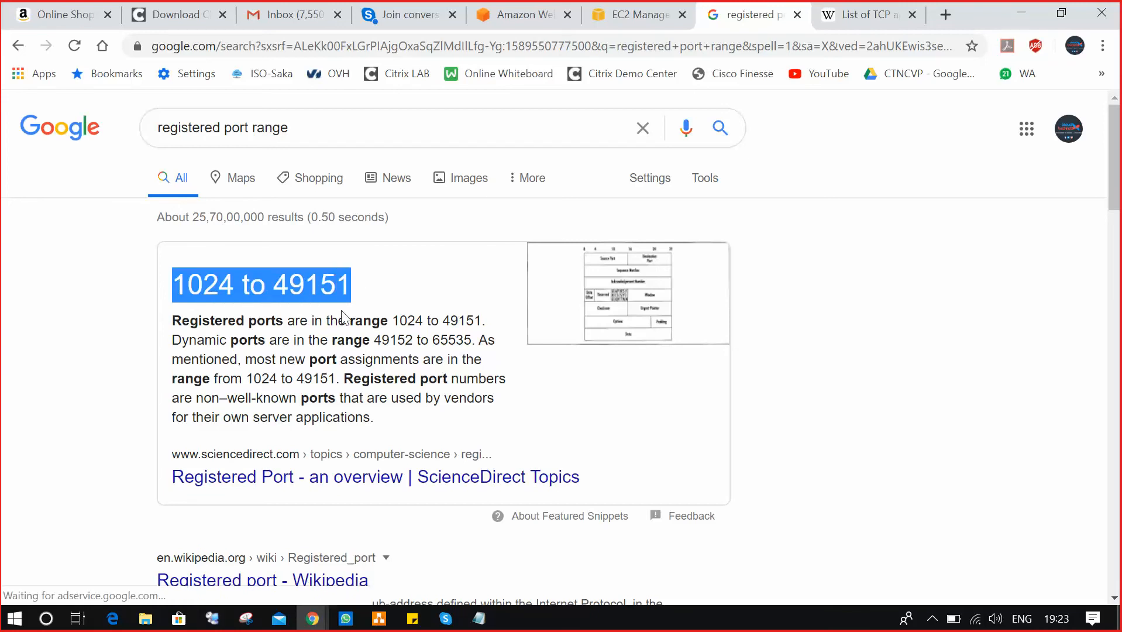
{"action": "right_click", "coordinate": [300, 475]}
{"action": "left_click", "coordinate": [403, 312]}
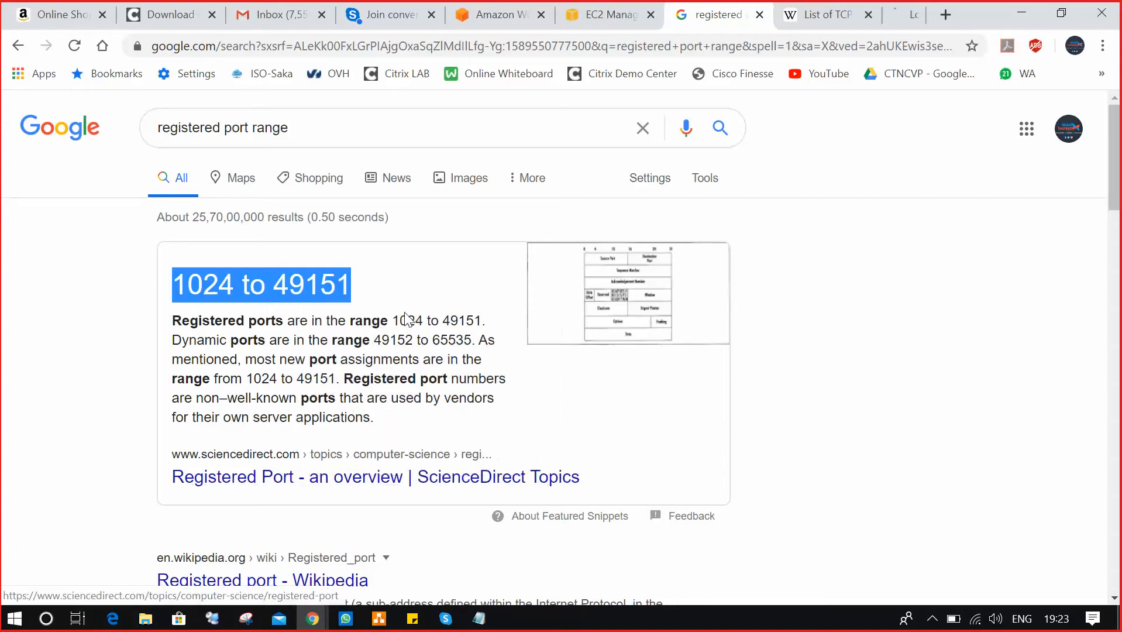
Scroll ScienceDirect's Registered Port page down to its port number range table.
{"action": "left_click", "coordinate": [871, 15]}
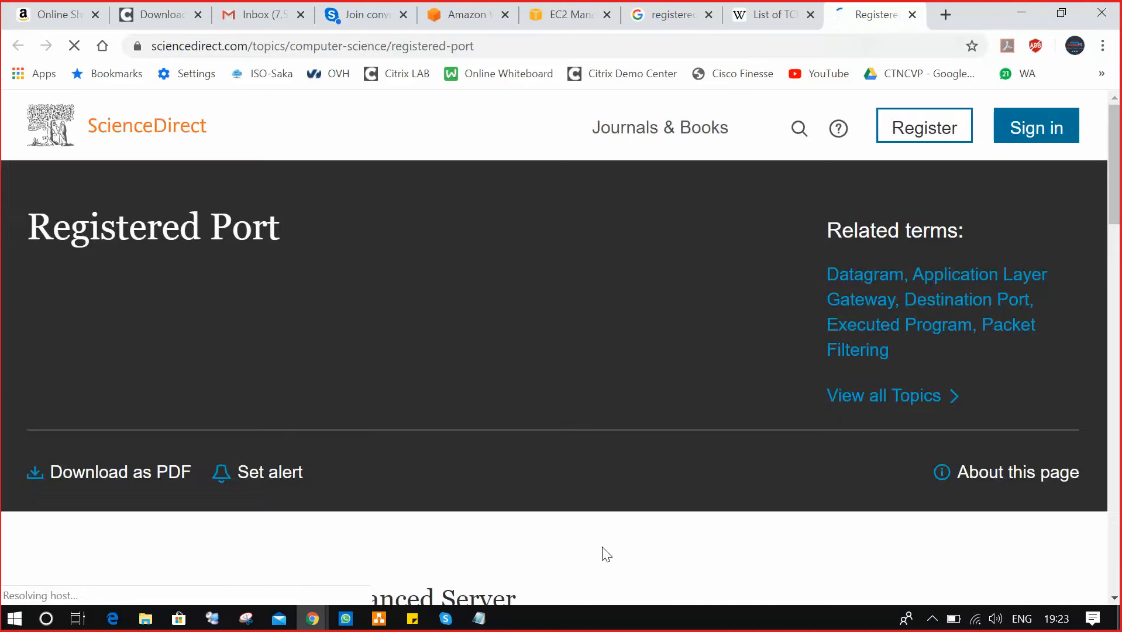
{"action": "scroll", "coordinate": [543, 544], "scroll_direction": "down", "scroll_amount": 10}
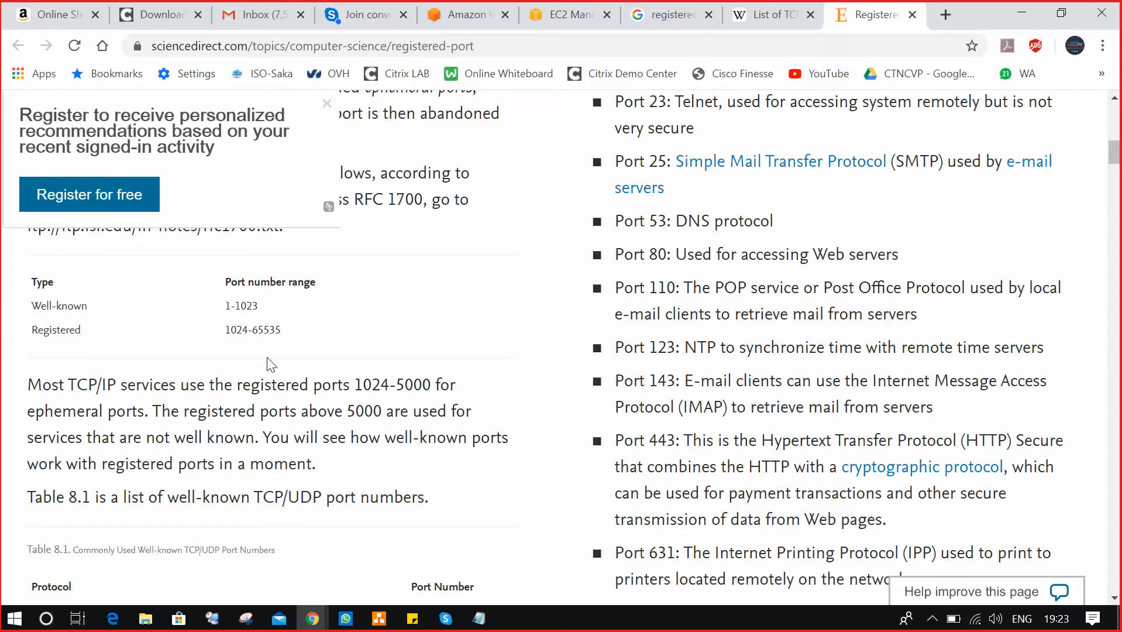
{"action": "scroll", "coordinate": [298, 325], "scroll_direction": "down", "scroll_amount": 5}
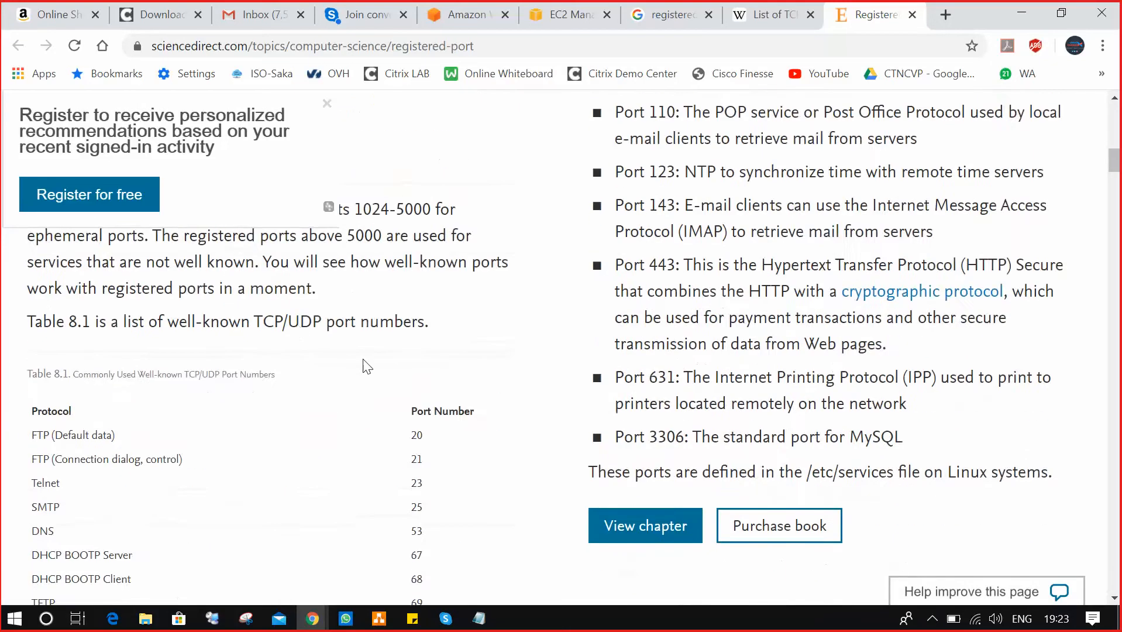
{"action": "scroll", "coordinate": [364, 362], "scroll_direction": "up", "scroll_amount": 8}
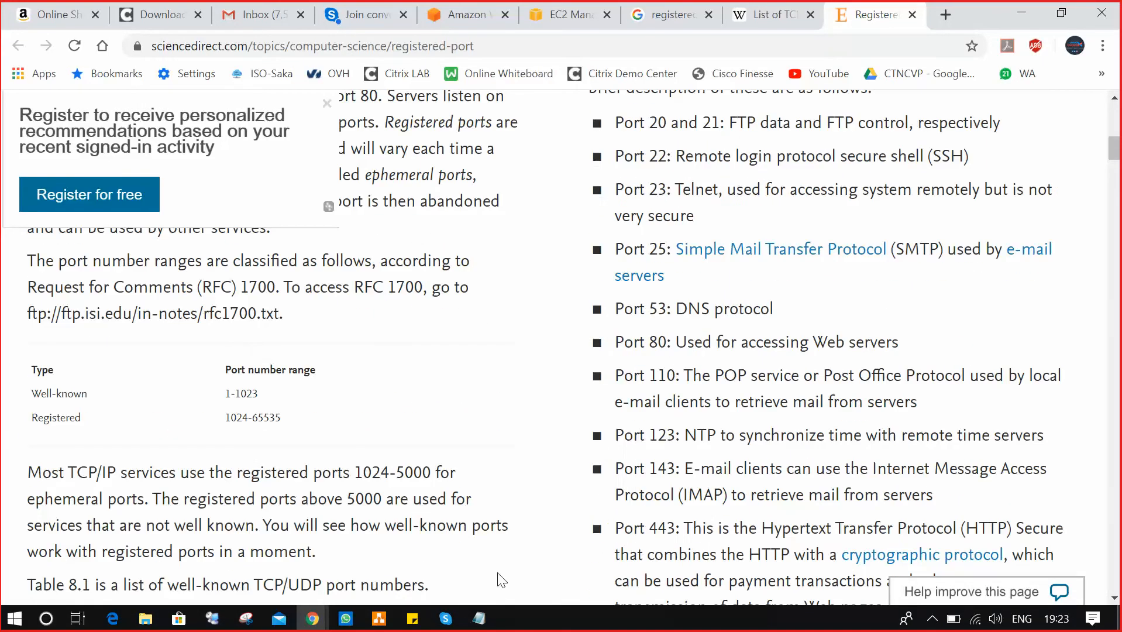
{"action": "left_click", "coordinate": [479, 618]}
Add the ranges 1- 1023, 1024 to 49151 and : 49152 to 65535 after the three port headings.
{"action": "left_click", "coordinate": [430, 420]}
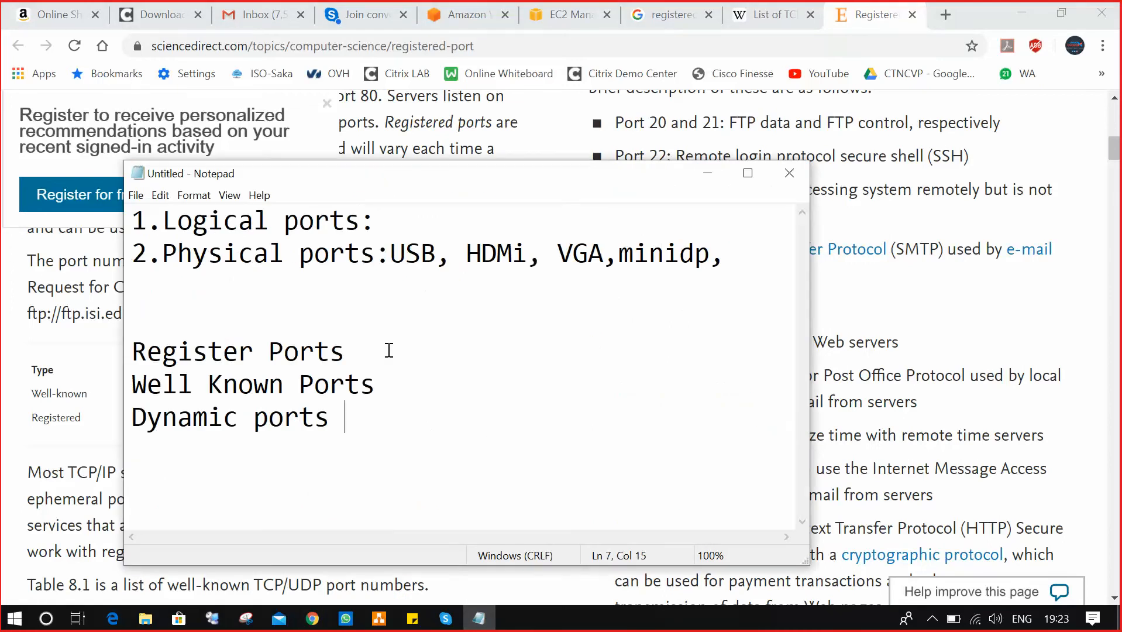
{"action": "left_click", "coordinate": [389, 354]}
{"action": "type", "text": "1- 1023"}
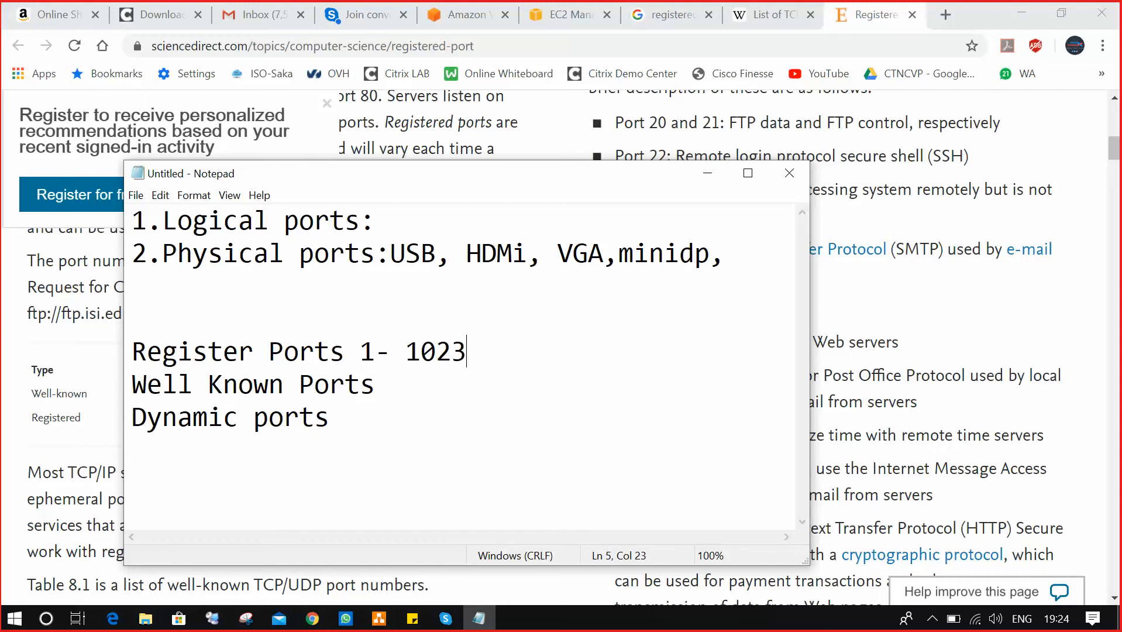
{"action": "left_click", "coordinate": [413, 387]}
{"action": "type", "text": "1024 "}
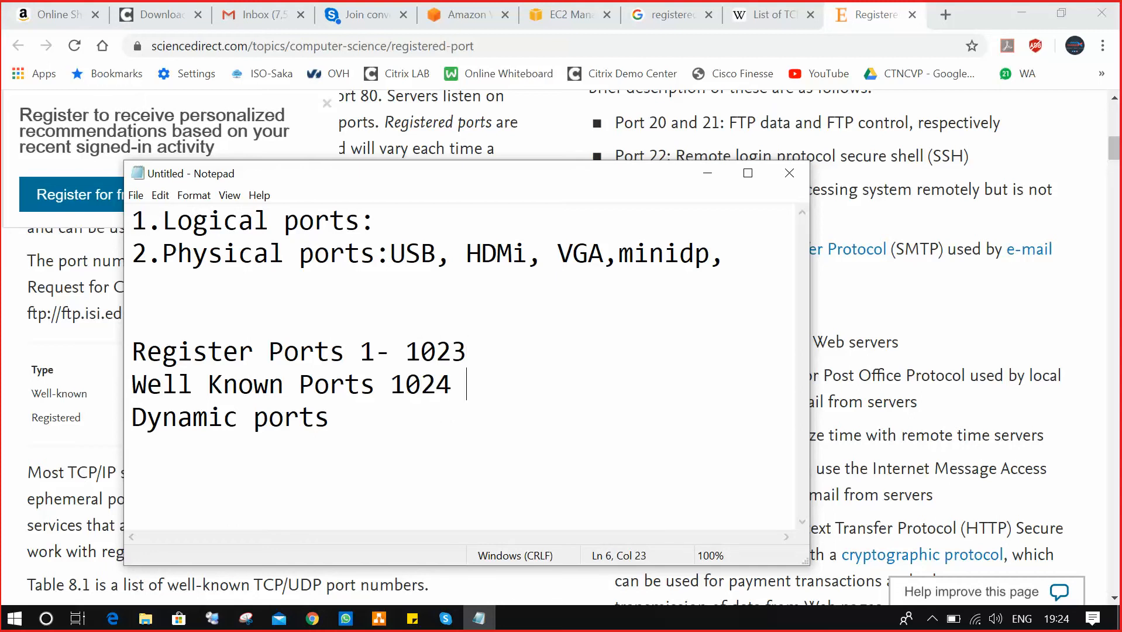
{"action": "type", "text": "to 49151"}
{"action": "left_click", "coordinate": [364, 409]}
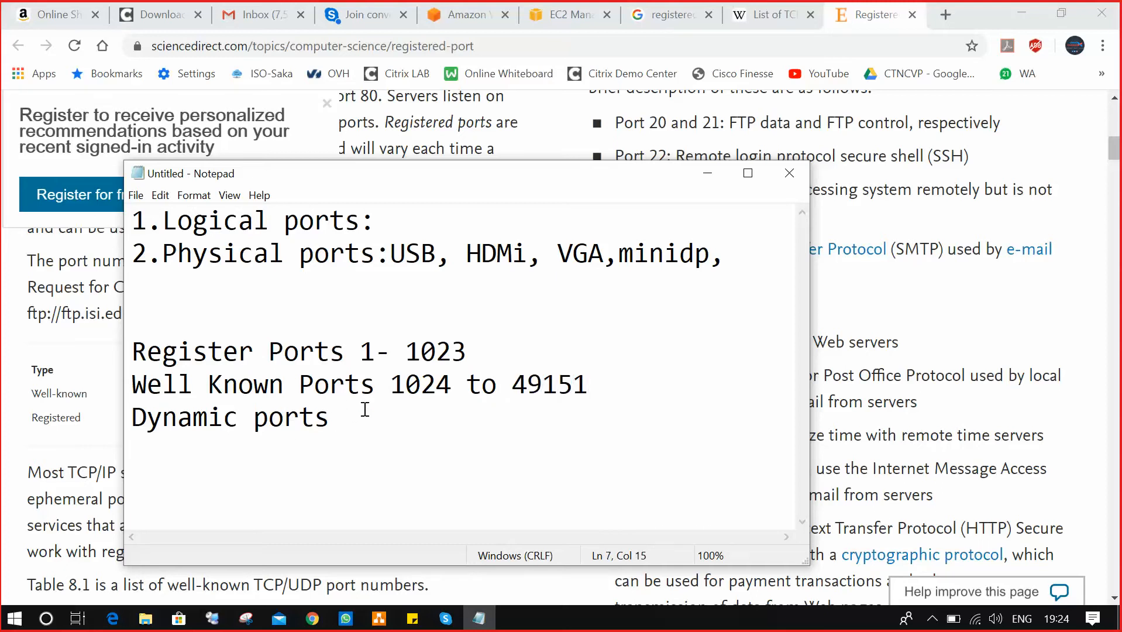
{"action": "type", "text": ": 49152 t"}
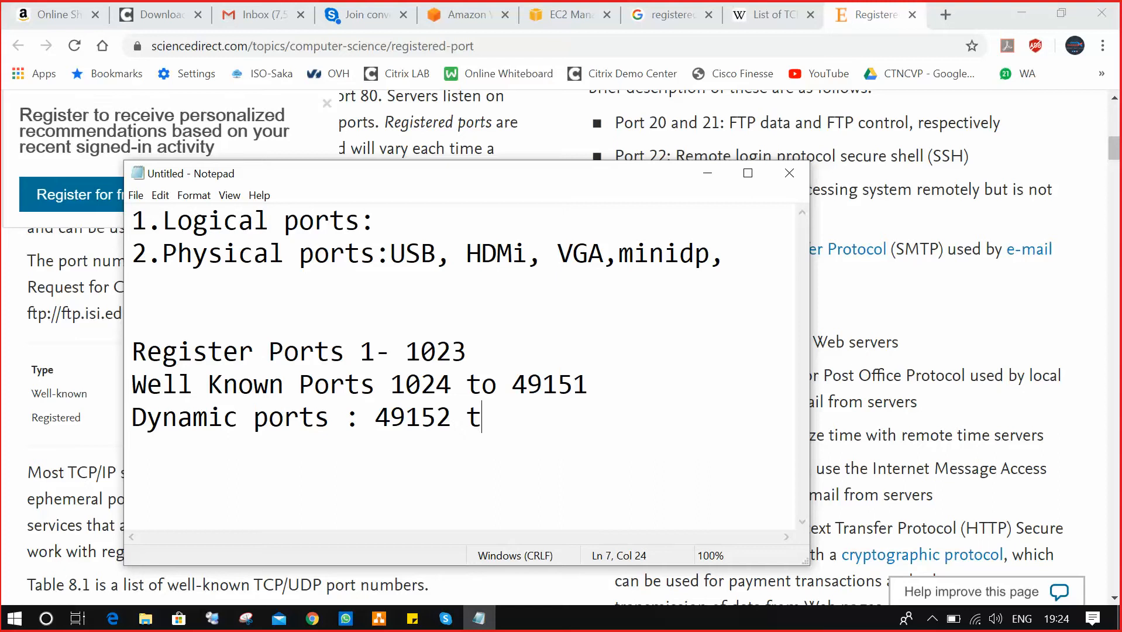
{"action": "type", "text": "o 65535"}
Check the ranges against the web page and correct the typo in 65535.
{"action": "key", "text": "alt+Tab"}
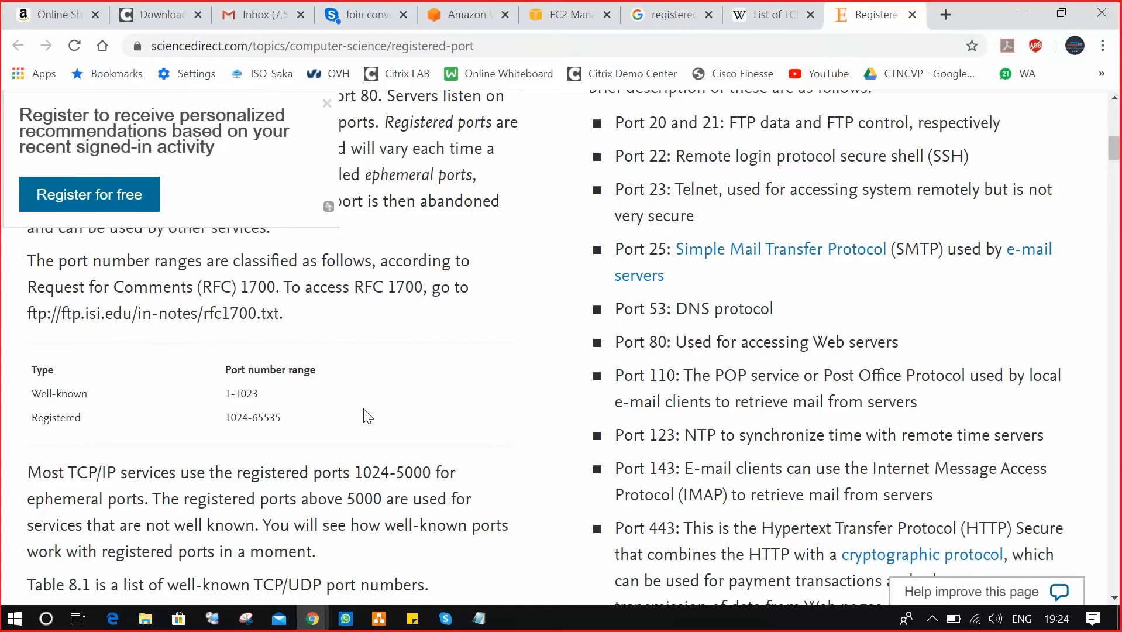
{"action": "key", "text": "alt+Tab"}
{"action": "key", "text": "BackSpace"}
{"action": "key", "text": "BackSpace"}
{"action": "key", "text": "BackSpace"}
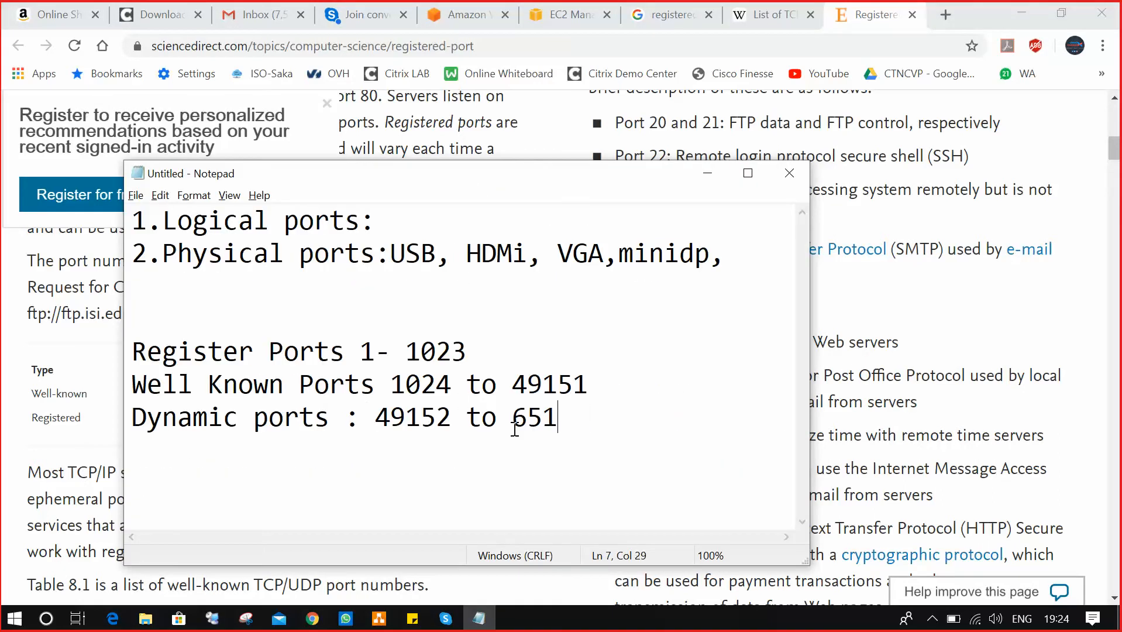
{"action": "type", "text": "535"}
{"action": "key", "text": "alt+Tab"}
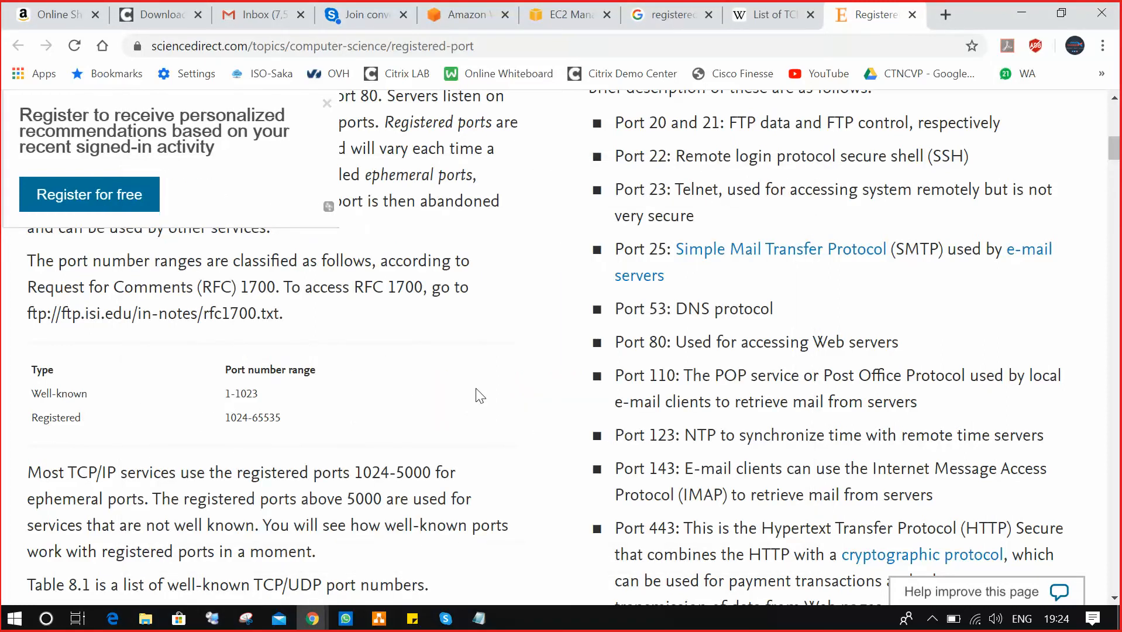
{"action": "key", "text": "alt+Tab"}
Highlight the 1- 1023 and 1024 to 49151 port lines, then minimize Notepad.
{"action": "left_click_drag", "start_coordinate": [590, 417], "coordinate": [107, 354]}
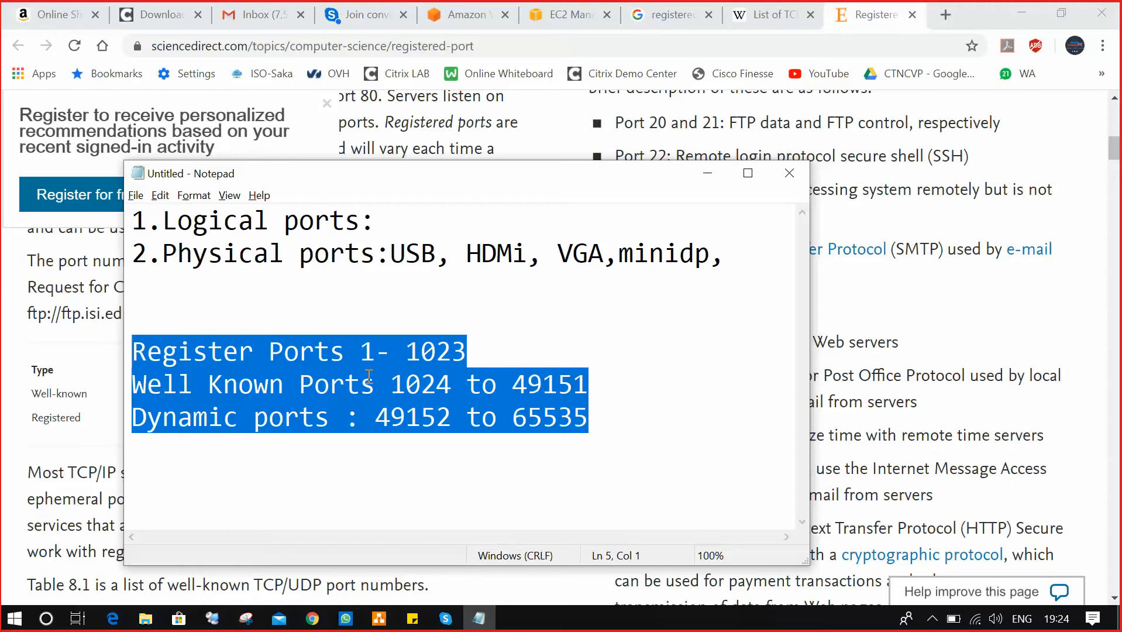
{"action": "left_click", "coordinate": [472, 349]}
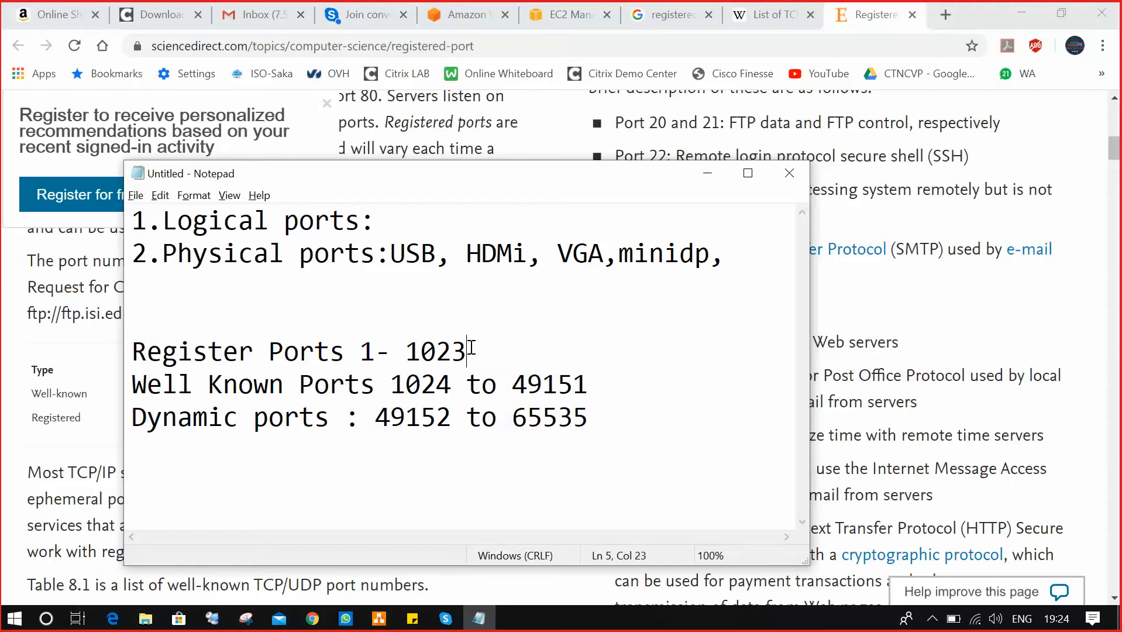
{"action": "left_click_drag", "start_coordinate": [472, 349], "coordinate": [132, 341]}
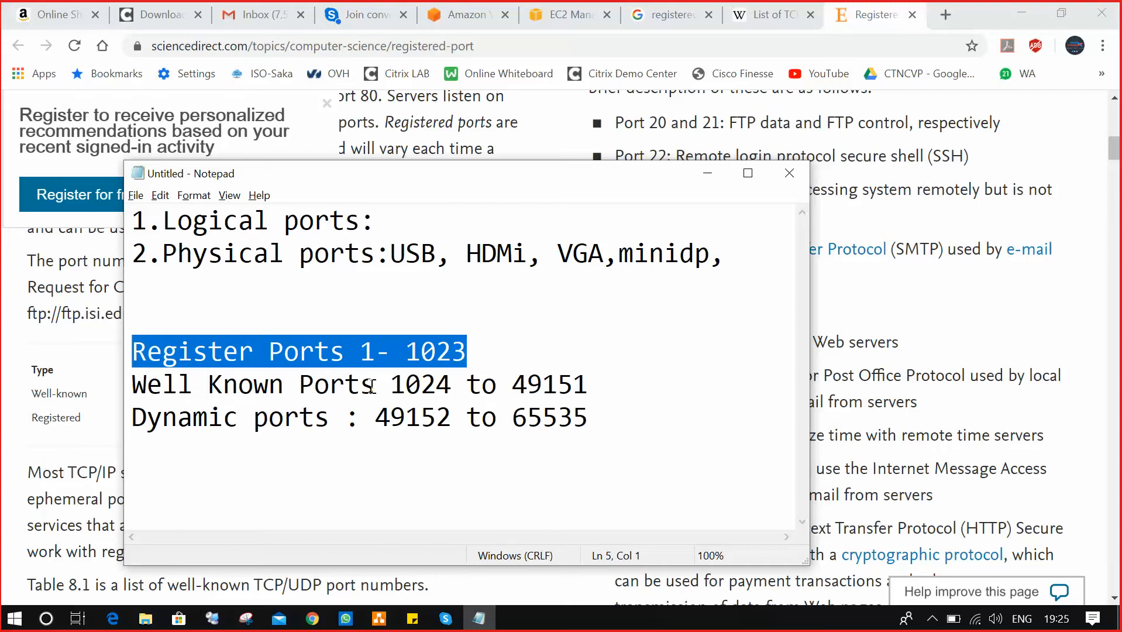
{"action": "left_click_drag", "start_coordinate": [390, 384], "coordinate": [609, 384]}
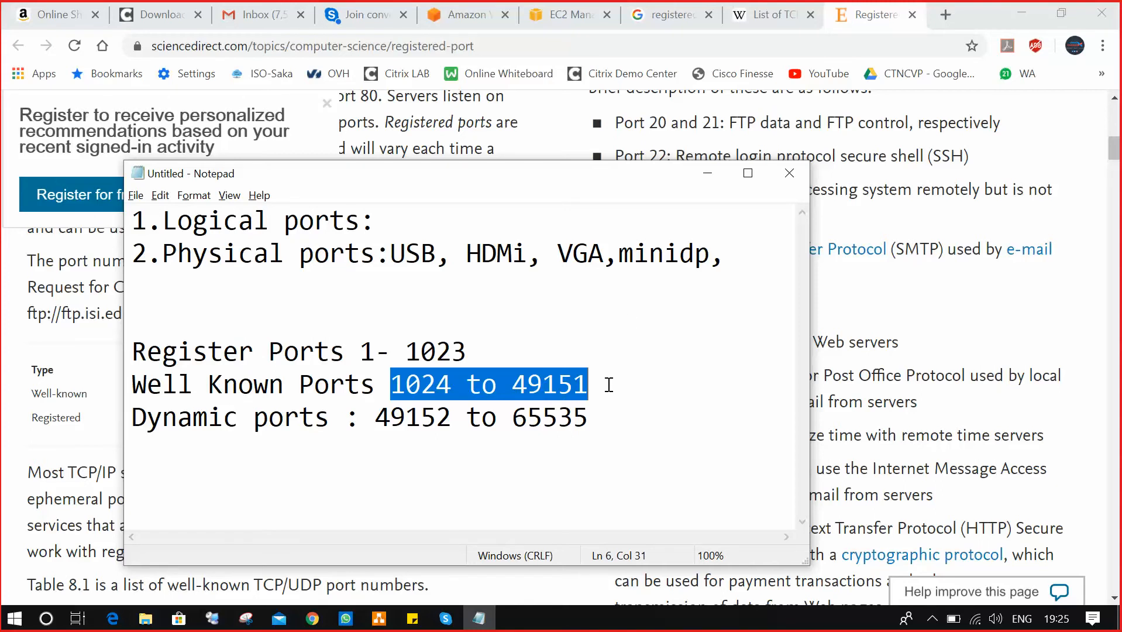
{"action": "left_click", "coordinate": [707, 173]}
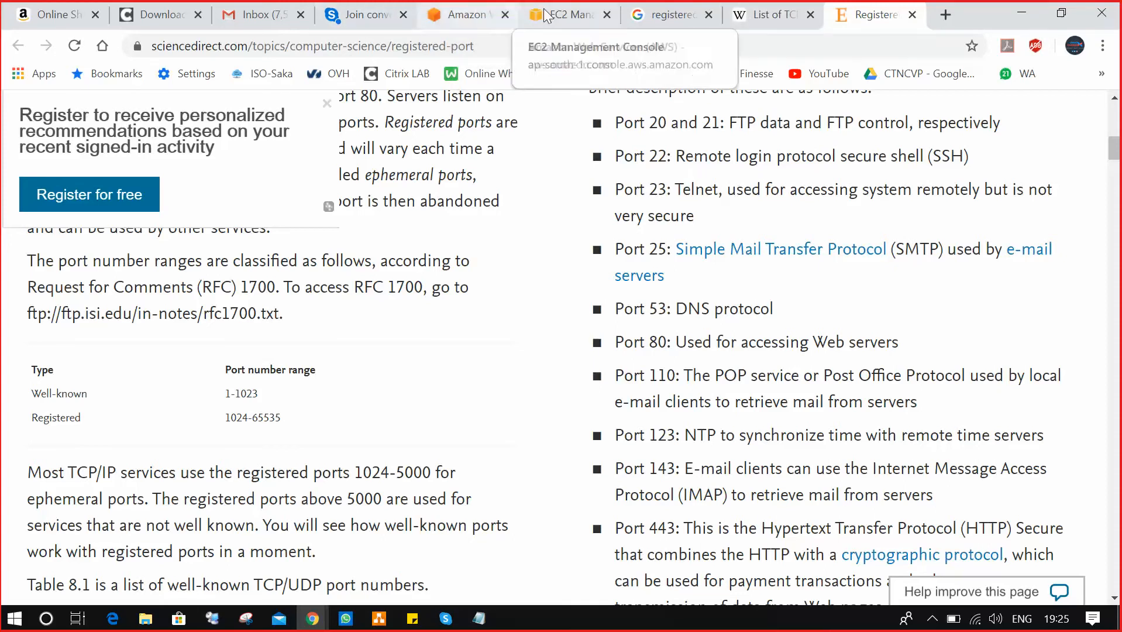
Back in the EC2 console, cancel the inbound-rule edit and go to Instances.
{"action": "left_click", "coordinate": [563, 16]}
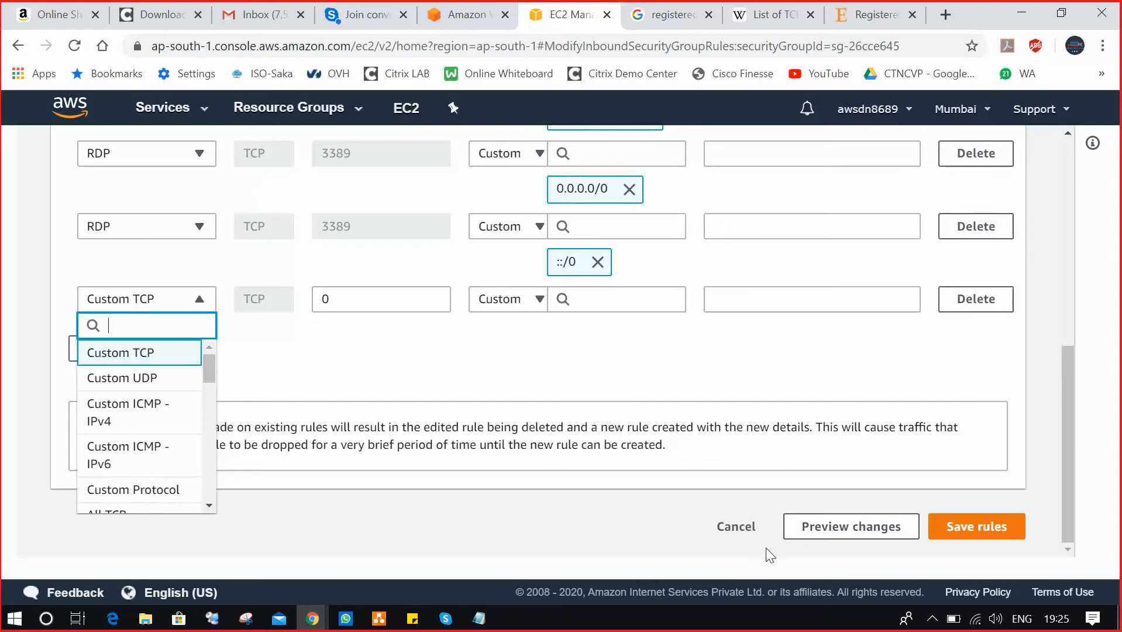
{"action": "left_click", "coordinate": [736, 526]}
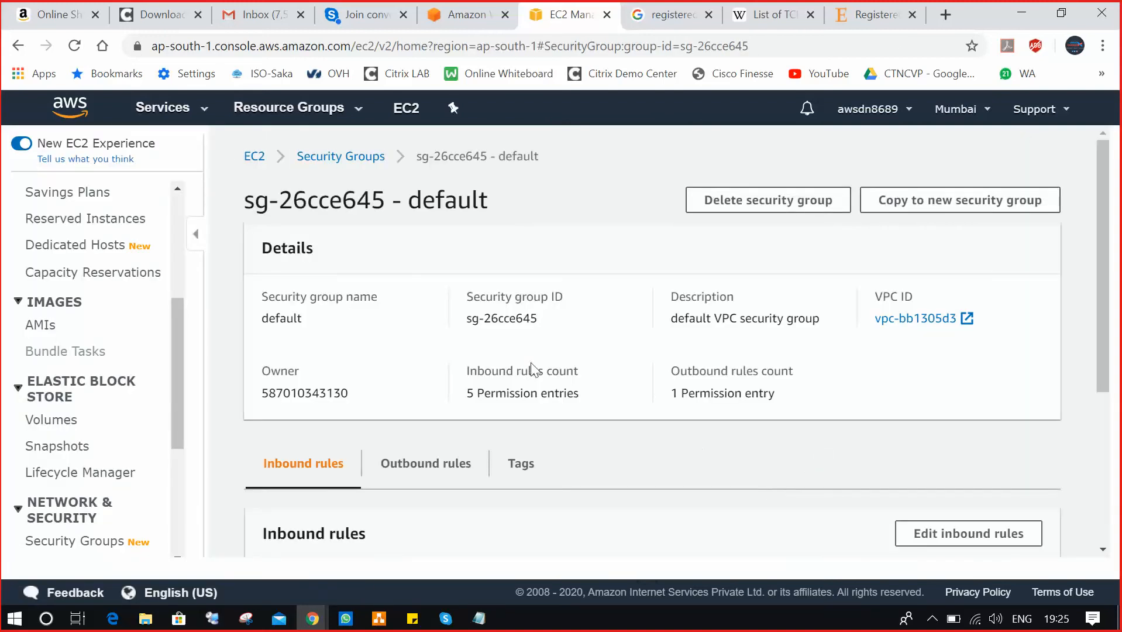
{"action": "scroll", "coordinate": [168, 278], "scroll_direction": "up", "scroll_amount": 5}
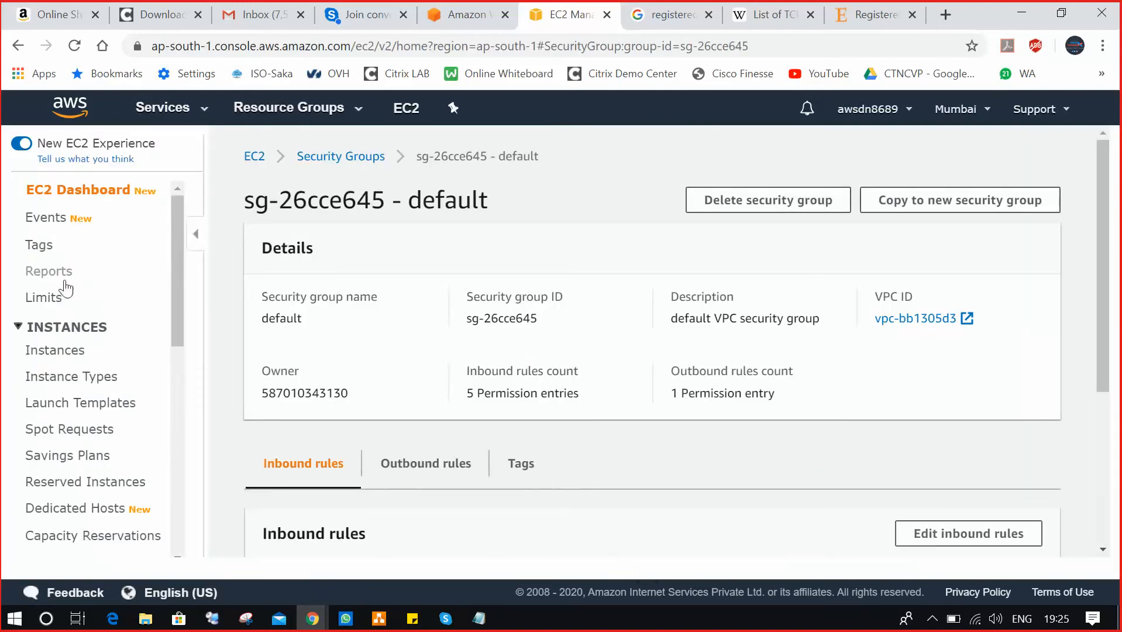
{"action": "left_click", "coordinate": [70, 351]}
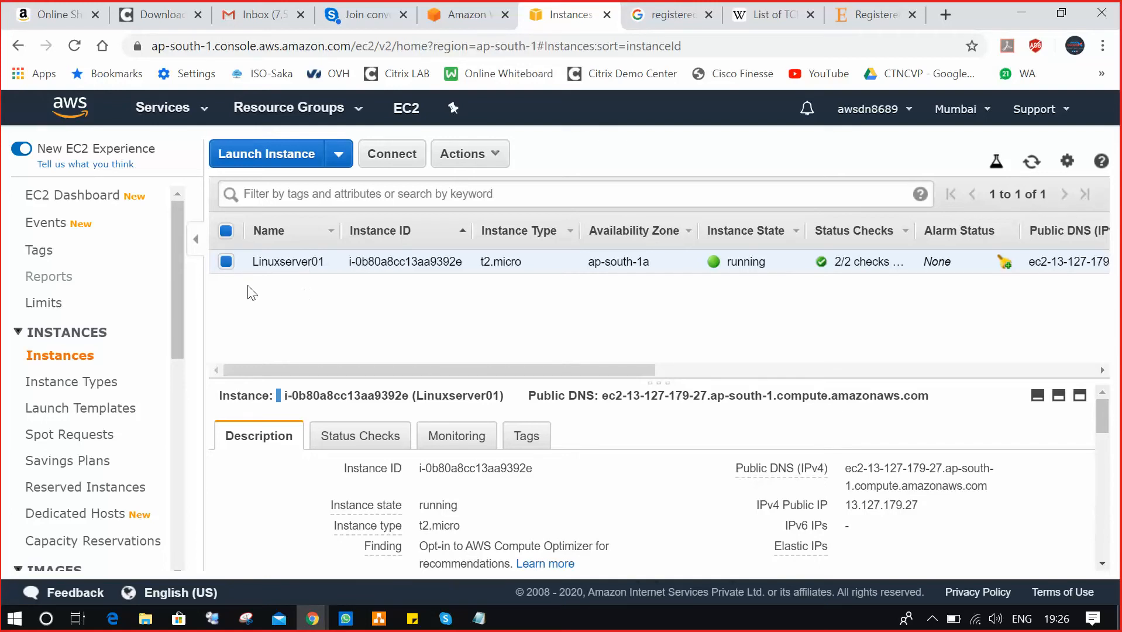
Open default security group sg-26cce645 and start editing its inbound rules again.
{"action": "left_click_drag", "start_coordinate": [174, 298], "coordinate": [175, 446]}
{"action": "left_click", "coordinate": [73, 455]}
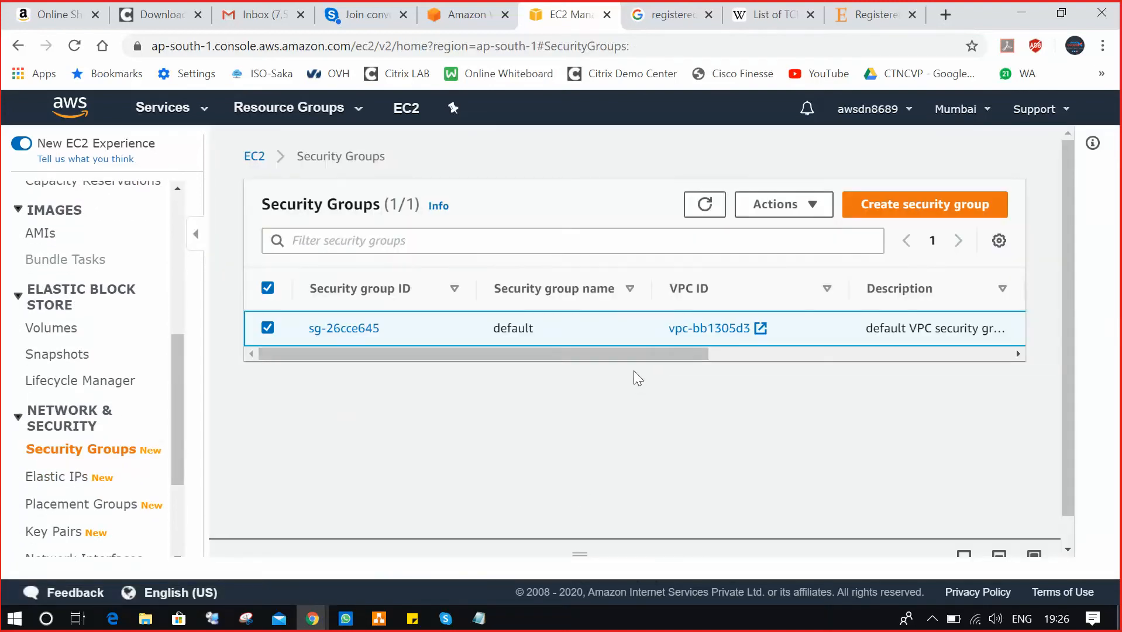
{"action": "left_click", "coordinate": [376, 329]}
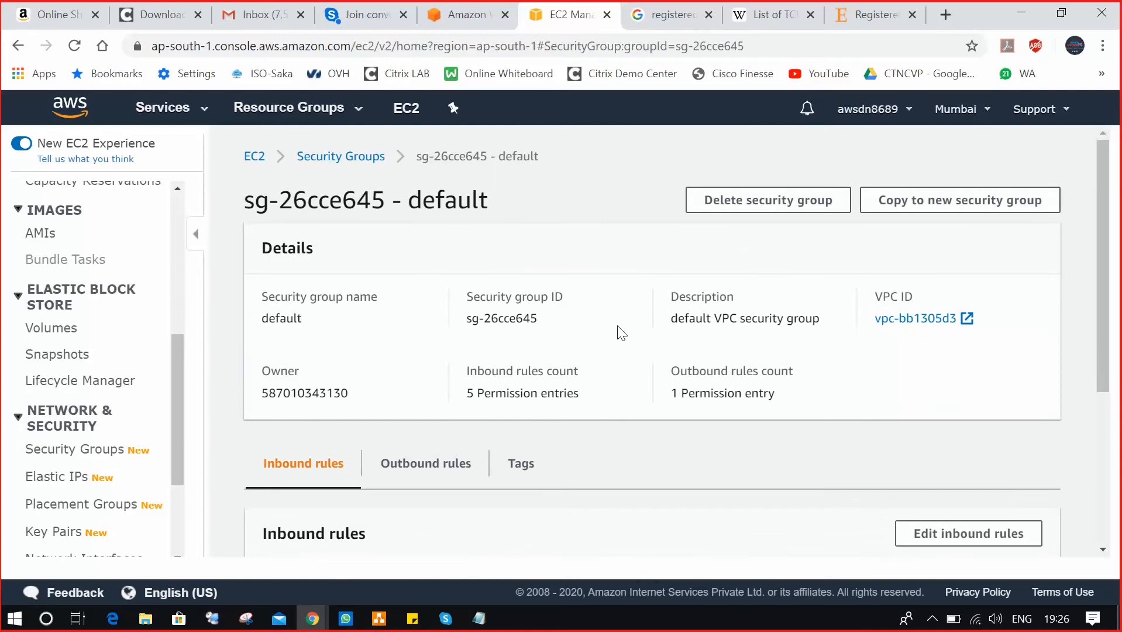
{"action": "scroll", "coordinate": [620, 331], "scroll_direction": "down", "scroll_amount": 4}
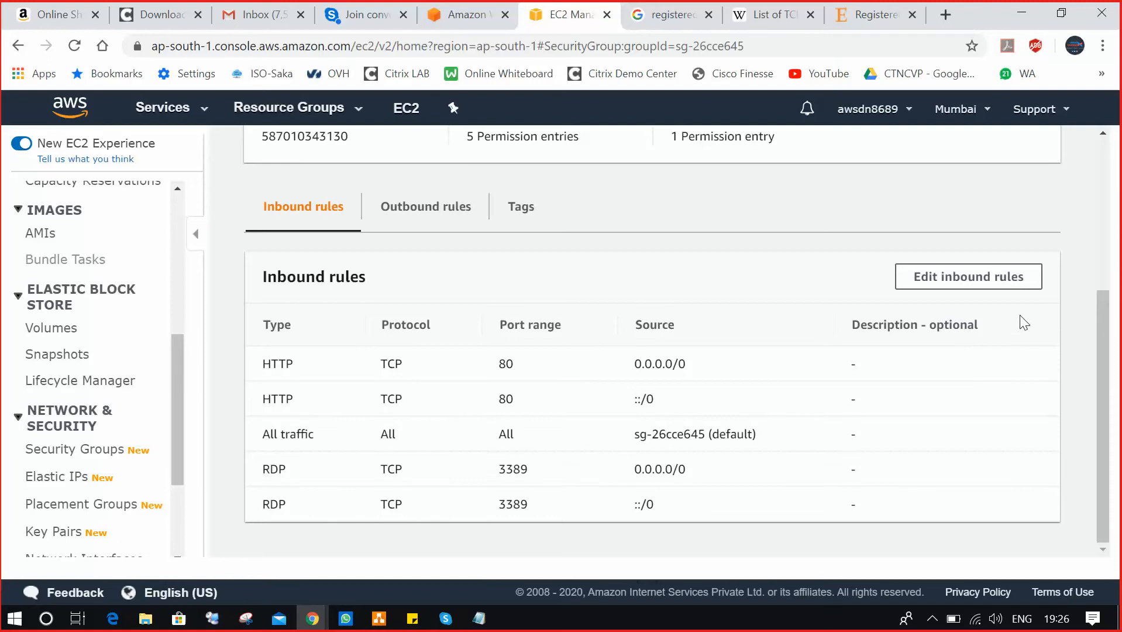
{"action": "left_click", "coordinate": [982, 278]}
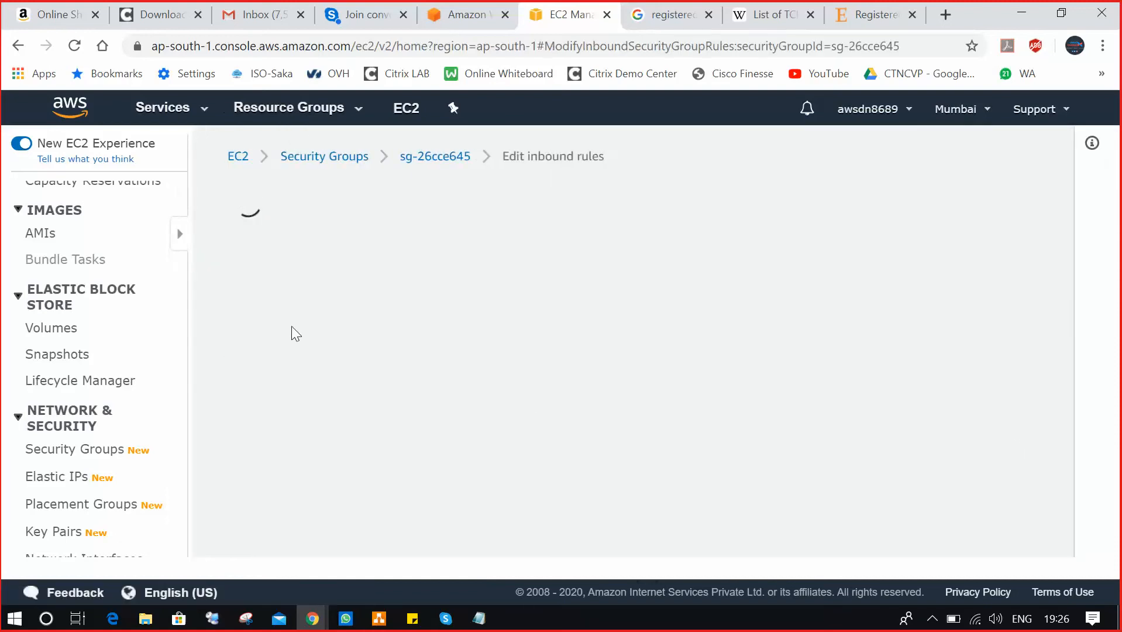
Add an inbound SSH port 22 rule open to Anywhere (0.0.0.0/0, ::/0) and save the rules.
{"action": "scroll", "coordinate": [338, 319], "scroll_direction": "down", "scroll_amount": 7}
{"action": "left_click", "coordinate": [111, 346]}
{"action": "left_click", "coordinate": [184, 335]}
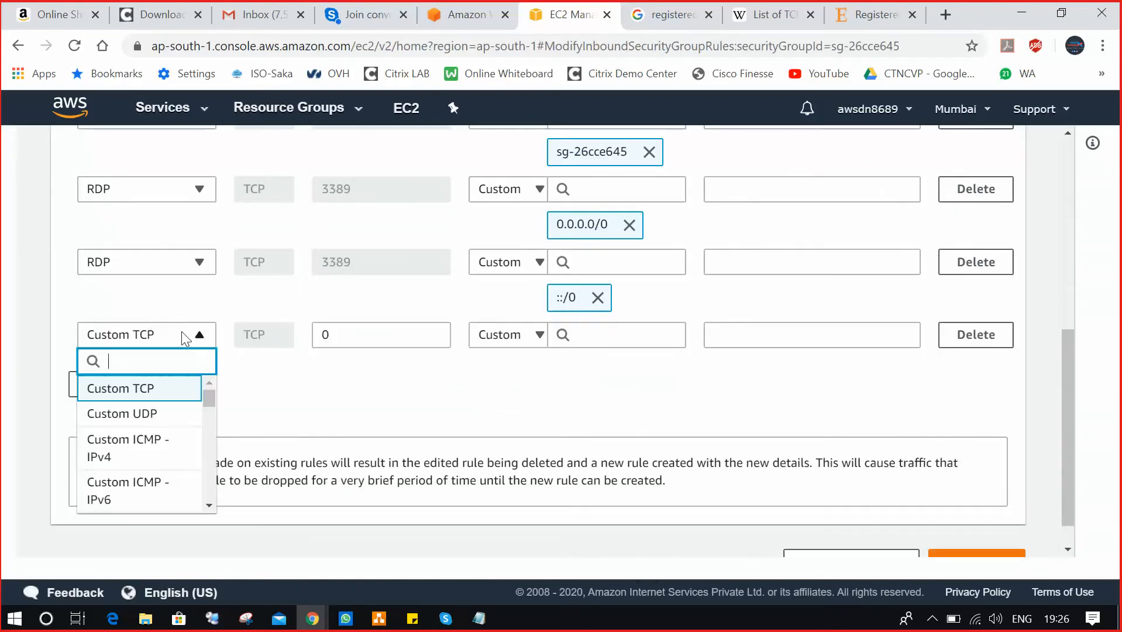
{"action": "scroll", "coordinate": [170, 410], "scroll_direction": "down", "scroll_amount": 3}
{"action": "scroll", "coordinate": [164, 433], "scroll_direction": "down", "scroll_amount": 2}
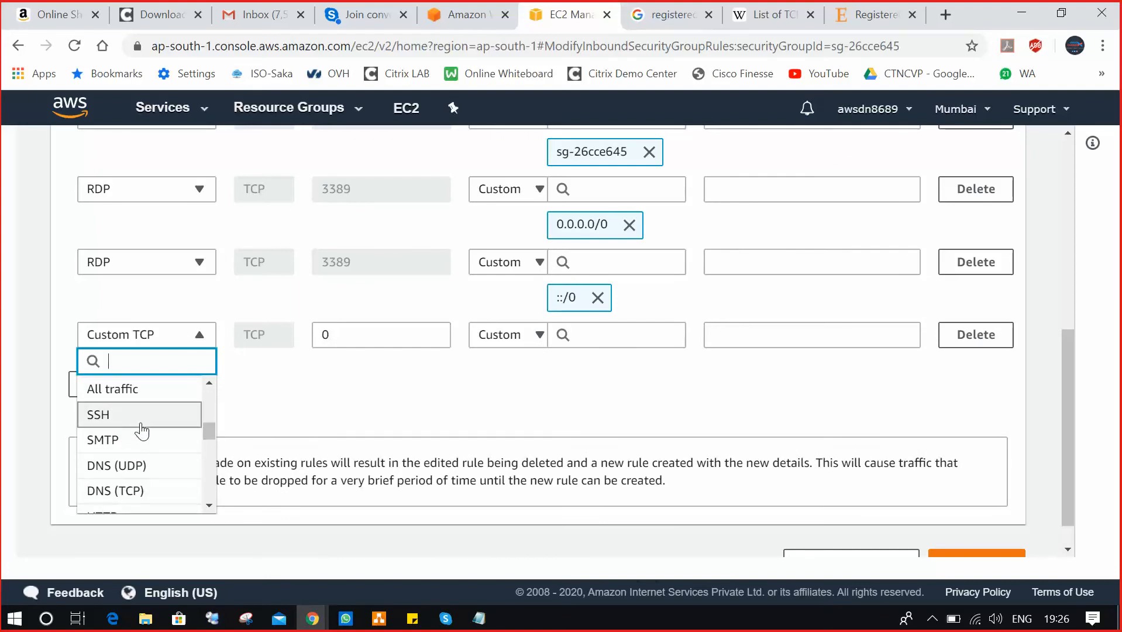
{"action": "left_click", "coordinate": [142, 414]}
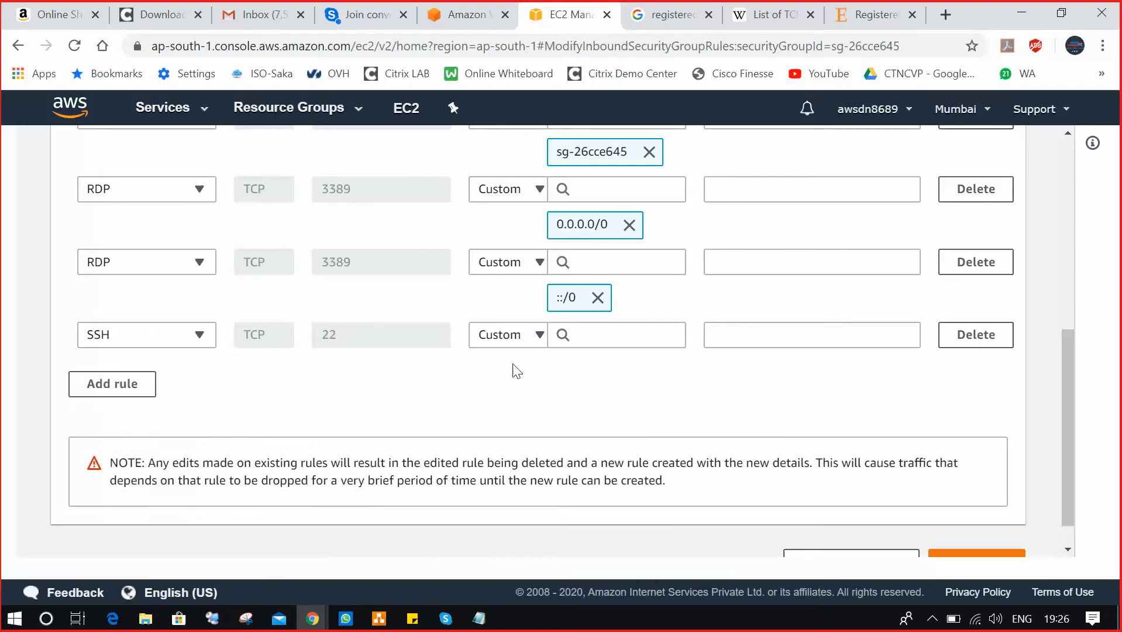
{"action": "left_click", "coordinate": [527, 335]}
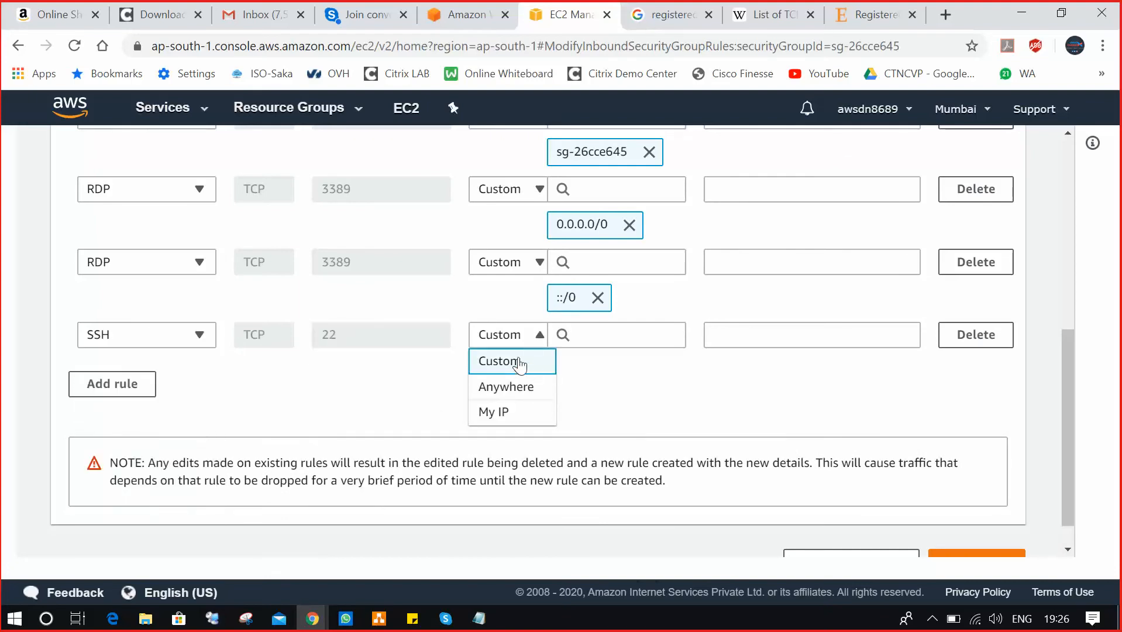
{"action": "left_click", "coordinate": [522, 387]}
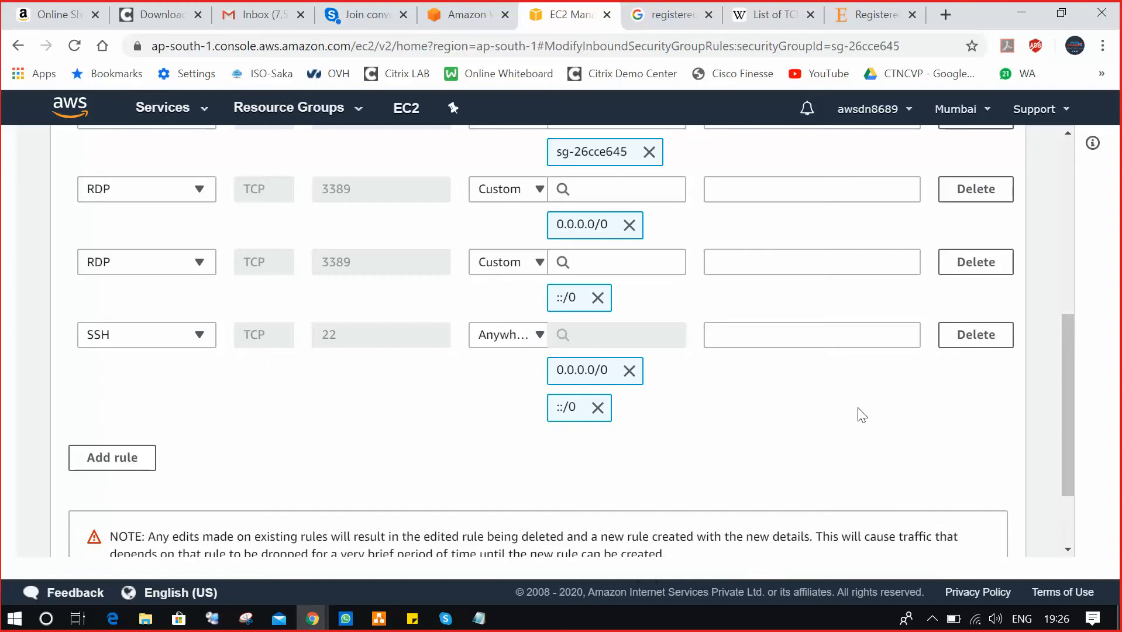
{"action": "scroll", "coordinate": [851, 406], "scroll_direction": "down", "scroll_amount": 2}
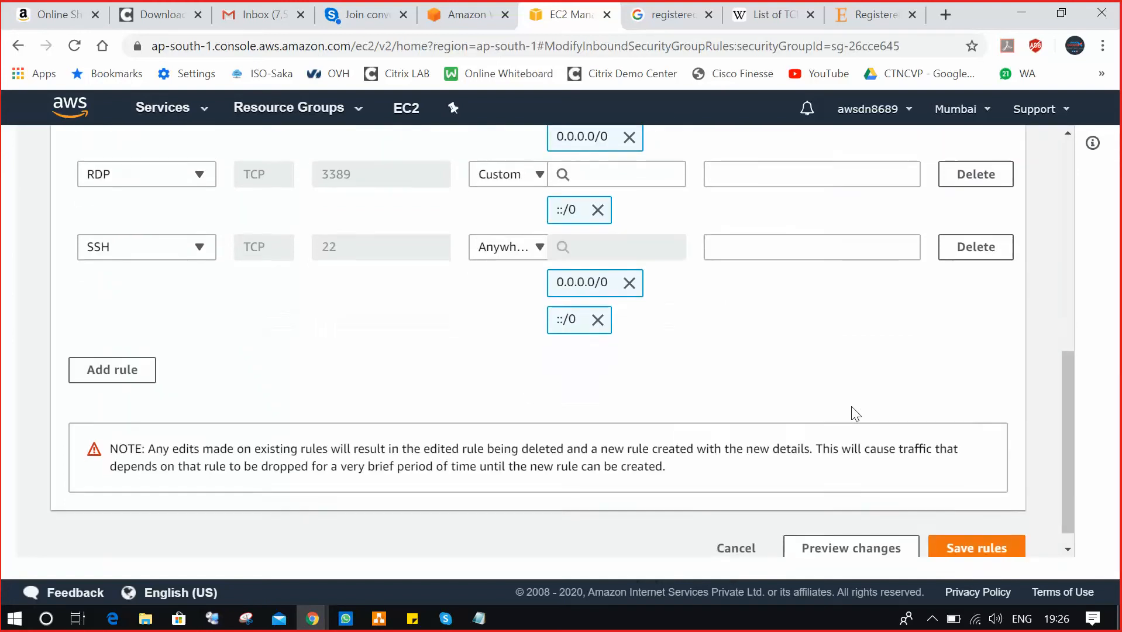
{"action": "left_click", "coordinate": [980, 547]}
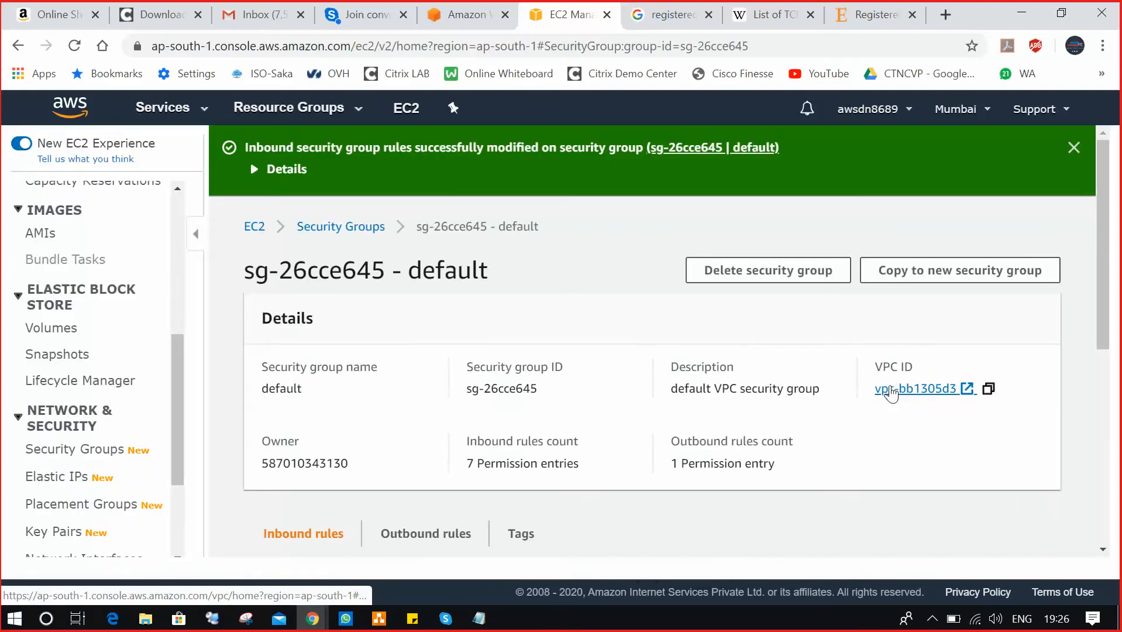
Confirm Linuxserver01 is running in the EC2 Instances list, then minimize Chrome.
{"action": "left_click_drag", "start_coordinate": [179, 345], "coordinate": [135, 224]}
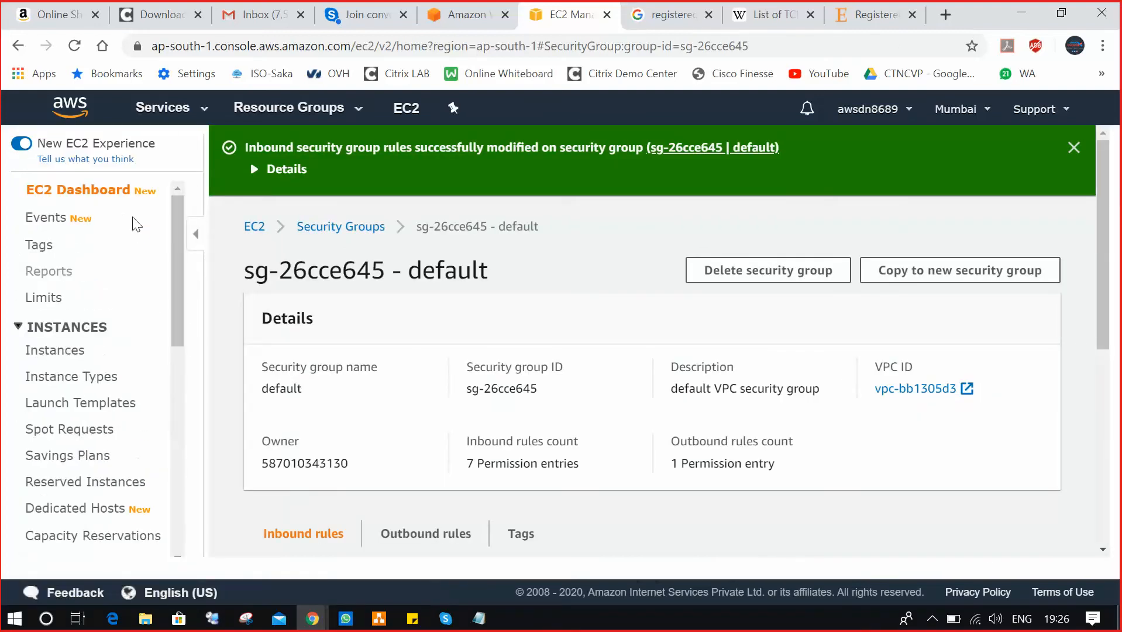
{"action": "left_click", "coordinate": [48, 354]}
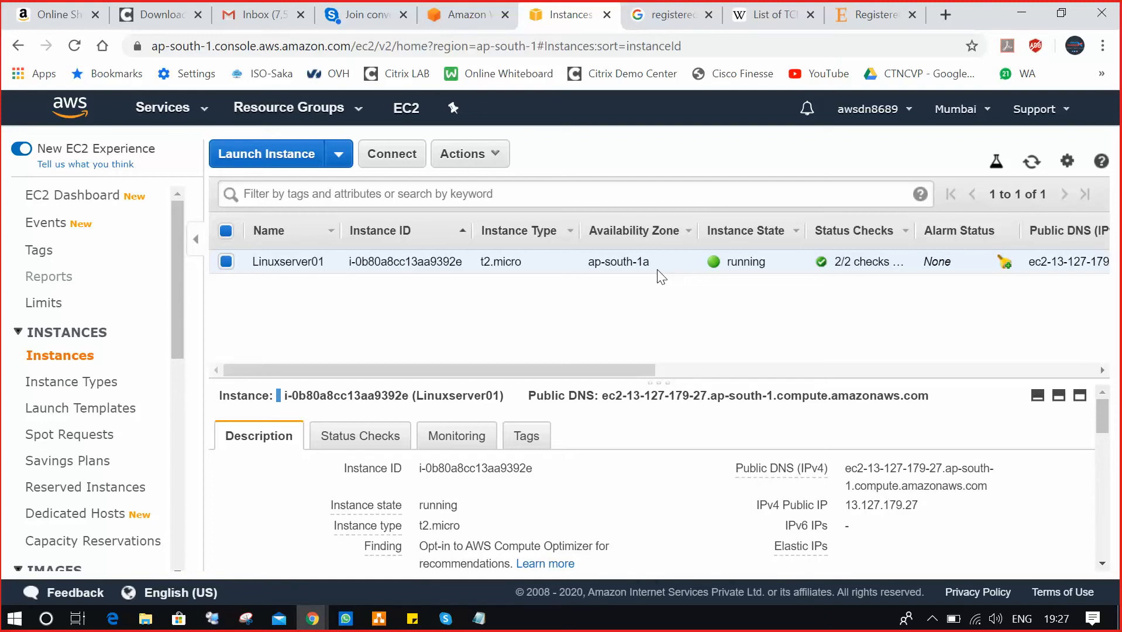
{"action": "left_click", "coordinate": [1017, 13]}
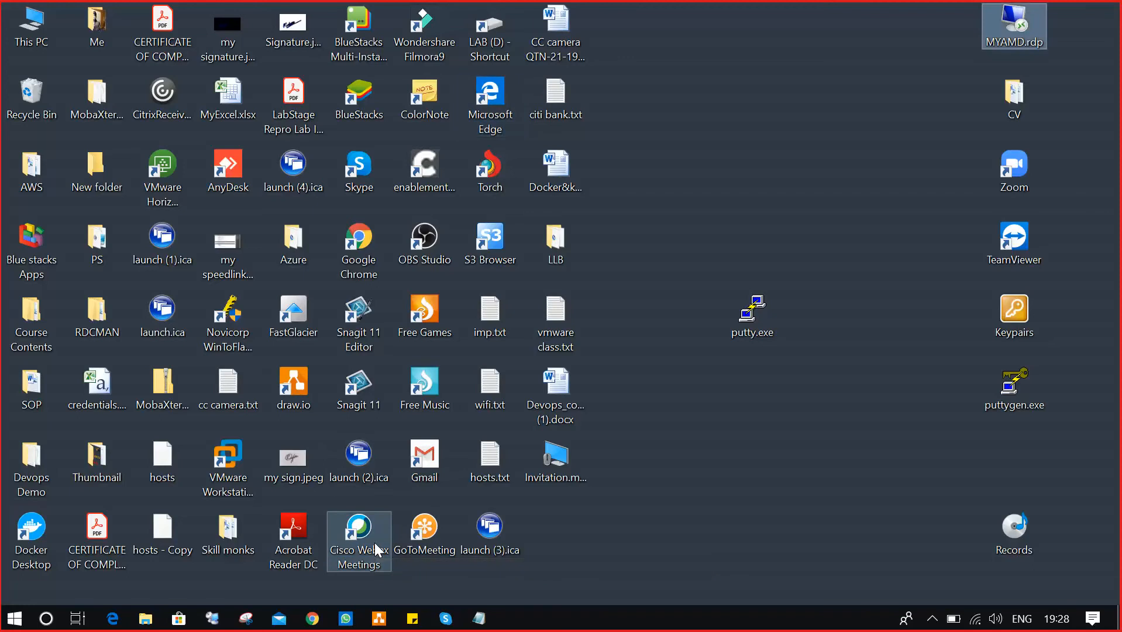
Find puttygen.exe and putty.exe among the desktop icons, then open the Keypairs folder.
{"action": "key", "text": "m"}
{"action": "key", "text": "m"}
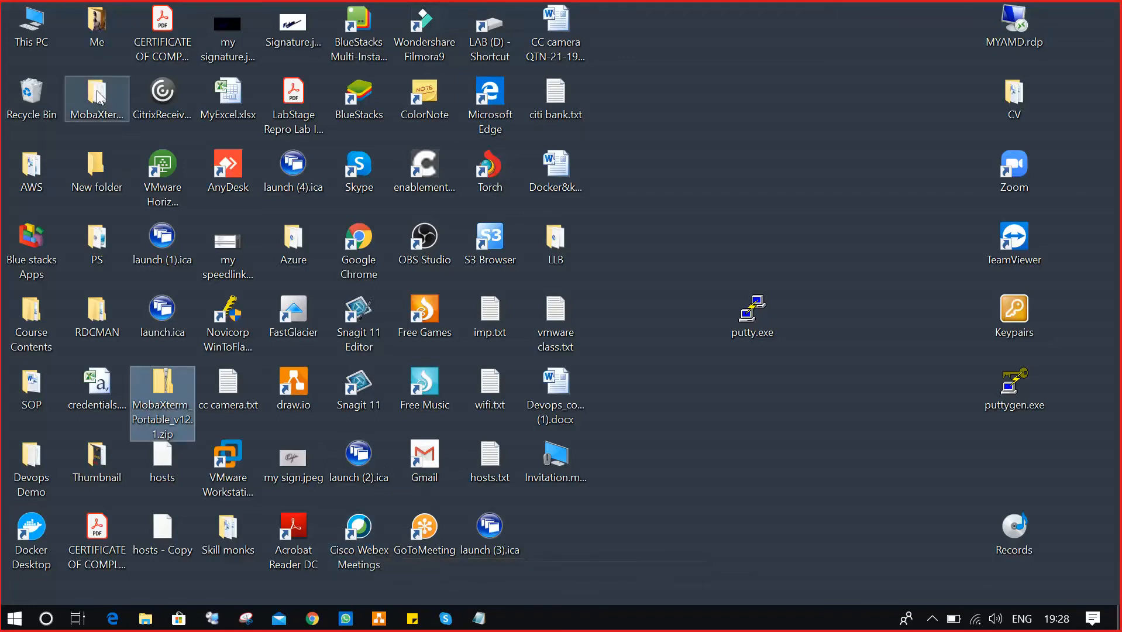
{"action": "left_click", "coordinate": [112, 107]}
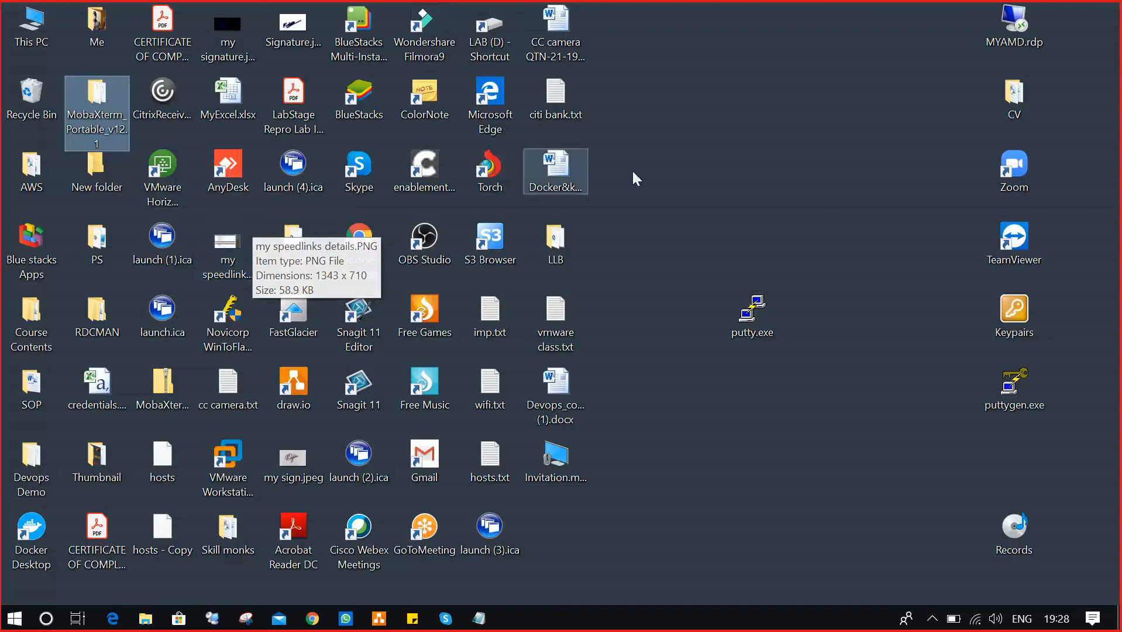
{"action": "left_click", "coordinate": [733, 135]}
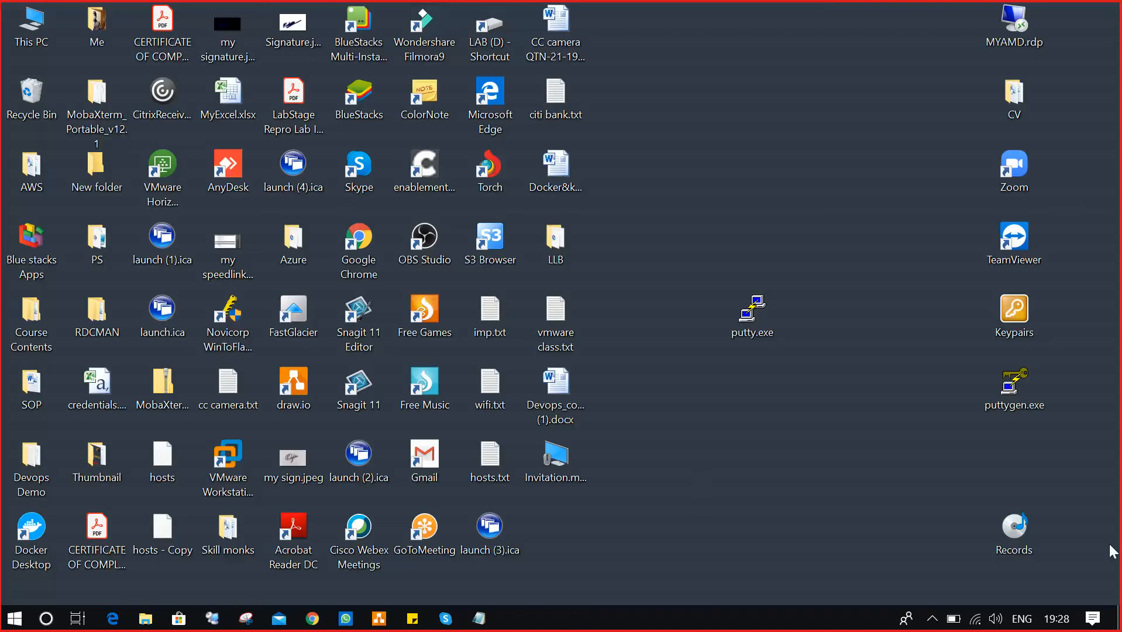
{"action": "mouse_move", "coordinate": [1019, 396]}
{"action": "left_click", "coordinate": [1020, 383]}
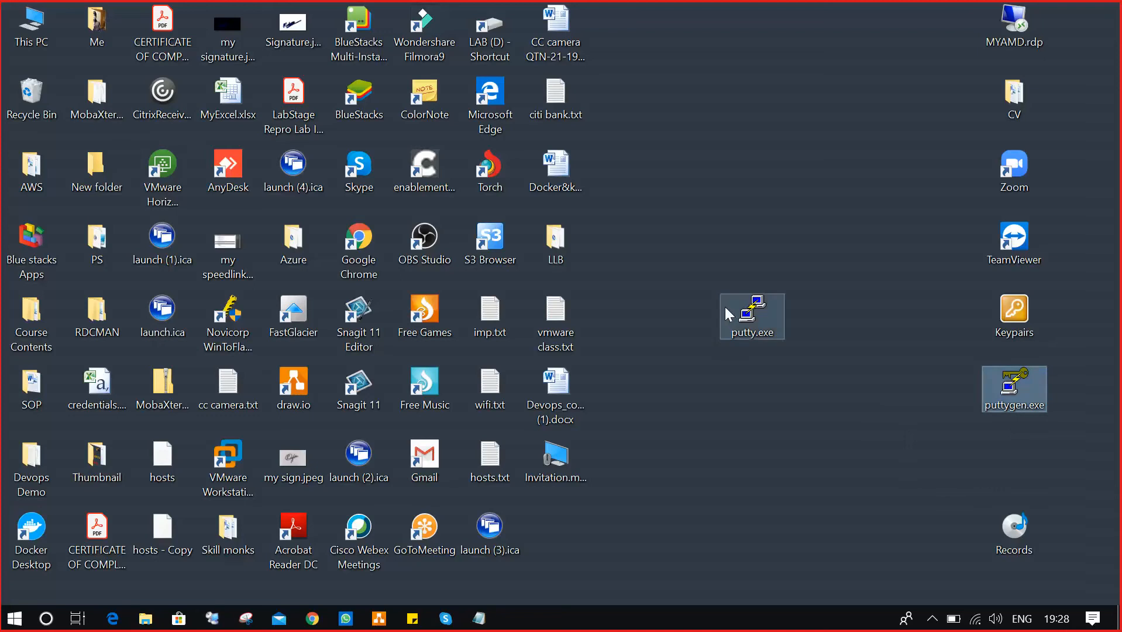
{"action": "left_click", "coordinate": [751, 312]}
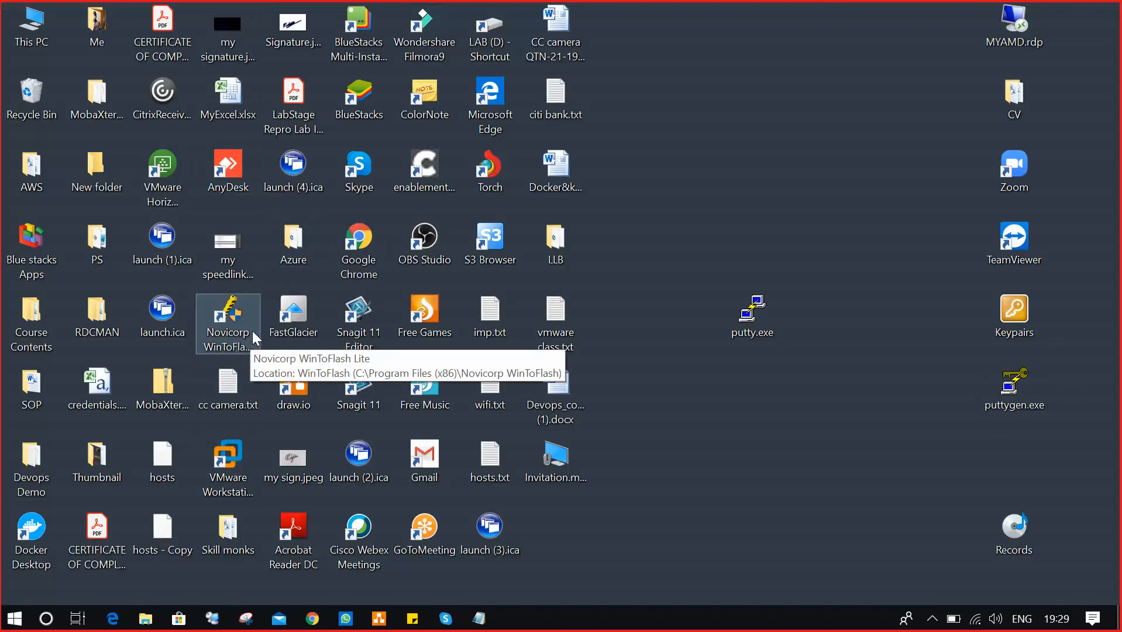
{"action": "double_click", "coordinate": [1026, 314]}
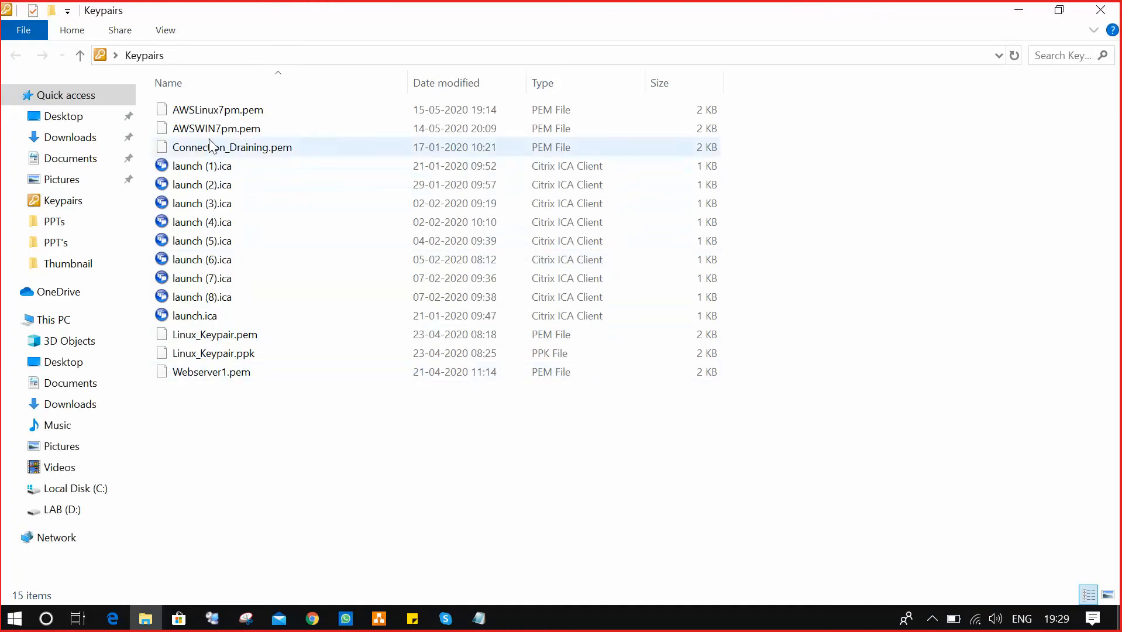
Select AWSLinux7pm.pem in Keypairs, then minimize the Explorer window.
{"action": "left_click", "coordinate": [219, 110]}
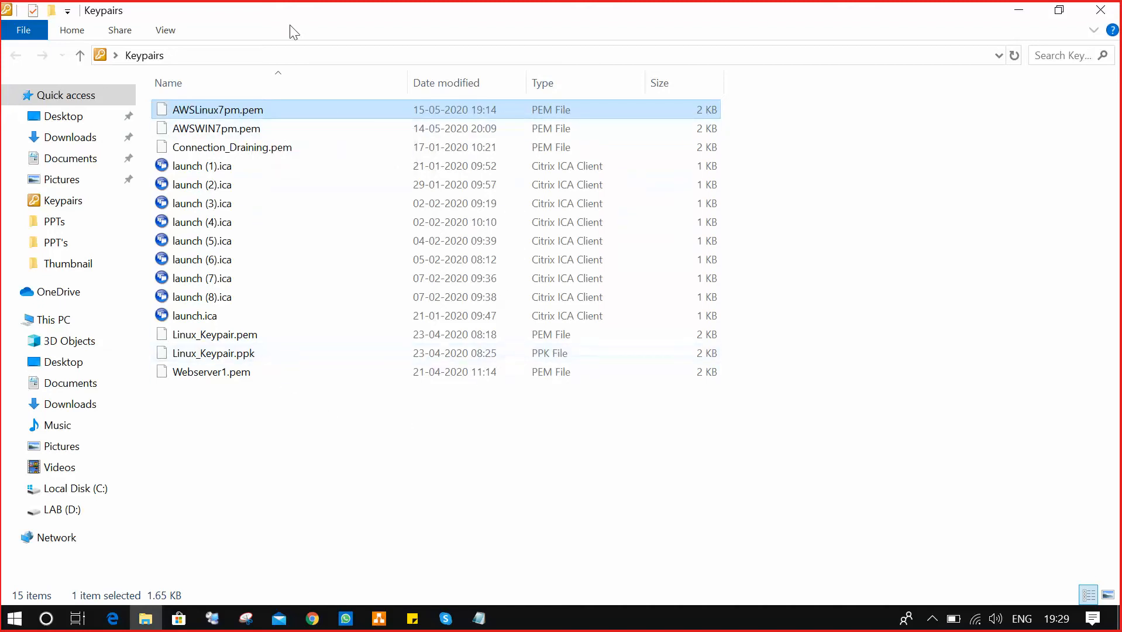
{"action": "left_click", "coordinate": [1021, 13]}
Start puttygen.exe and load AWSLinux7pm.pem using the All Files (*.*) filter.
{"action": "double_click", "coordinate": [1014, 384]}
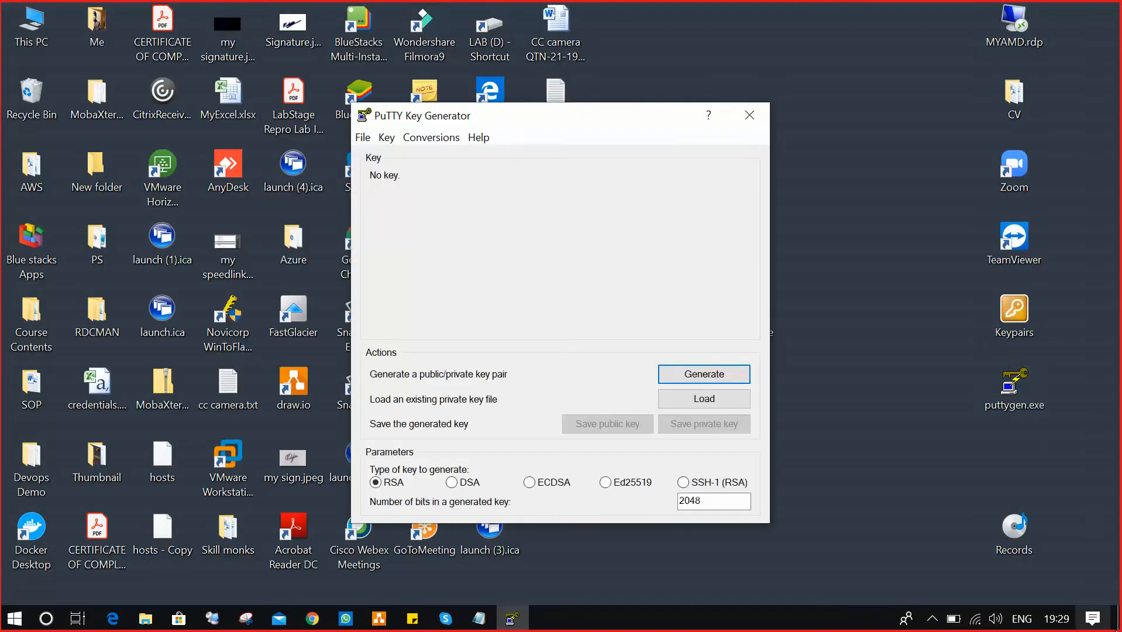
{"action": "left_click", "coordinate": [715, 397]}
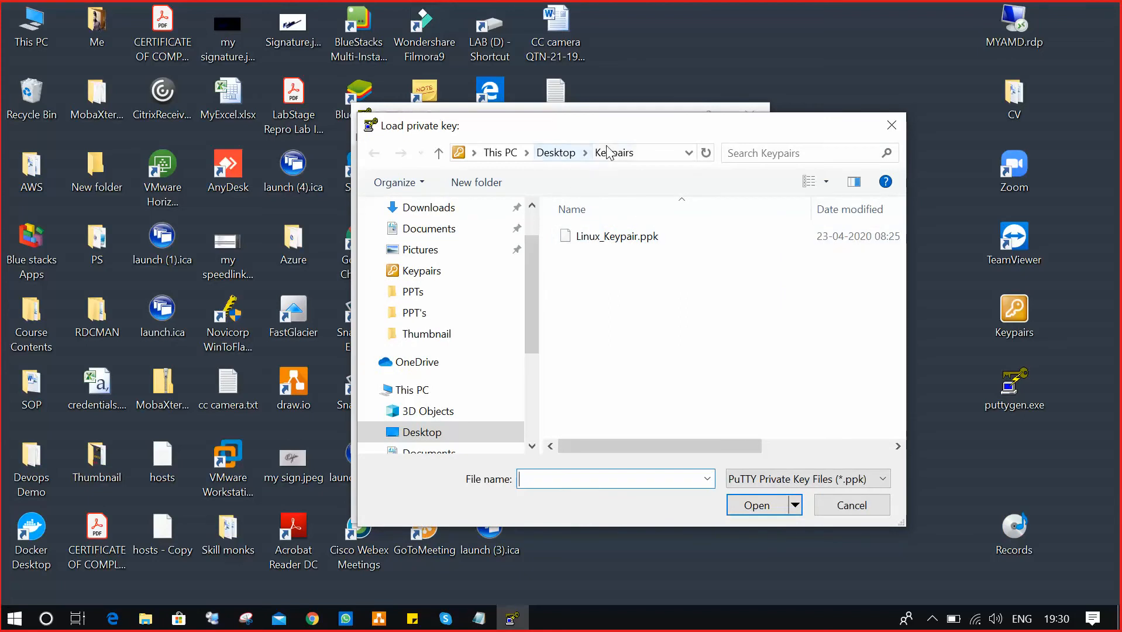
{"action": "left_click", "coordinate": [828, 480]}
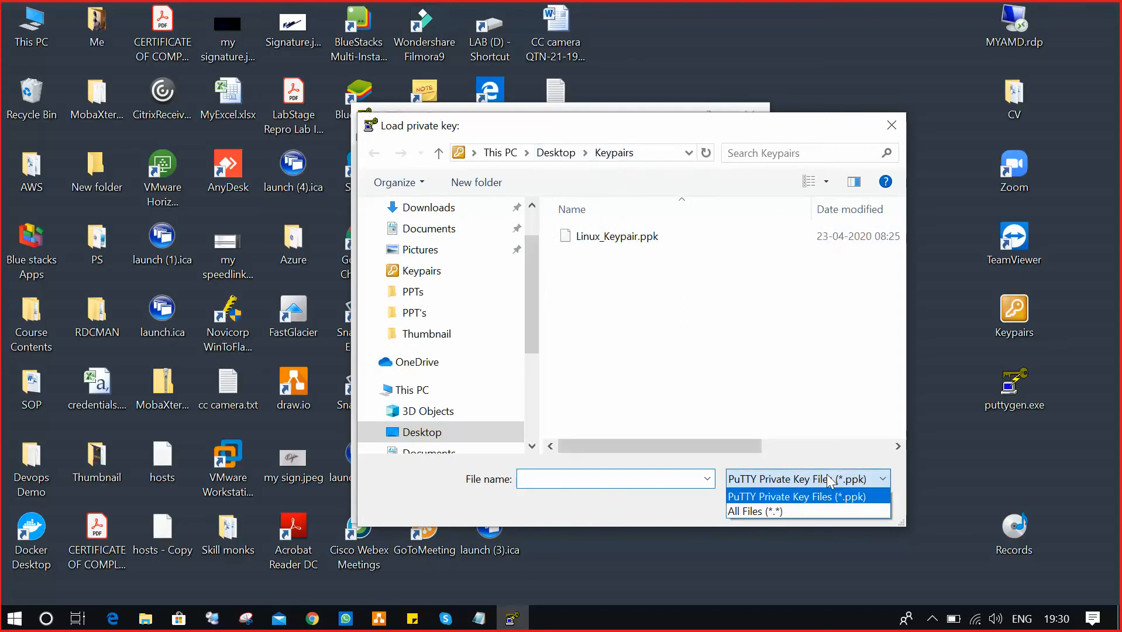
{"action": "left_click", "coordinate": [796, 511]}
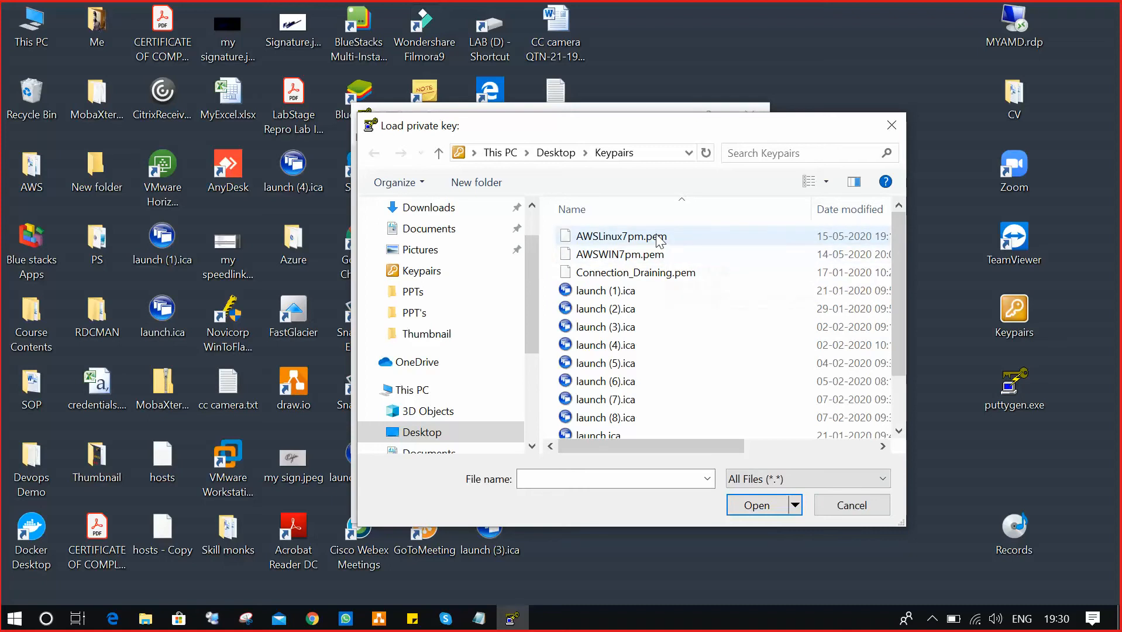
{"action": "left_click", "coordinate": [597, 240]}
{"action": "left_click", "coordinate": [768, 500]}
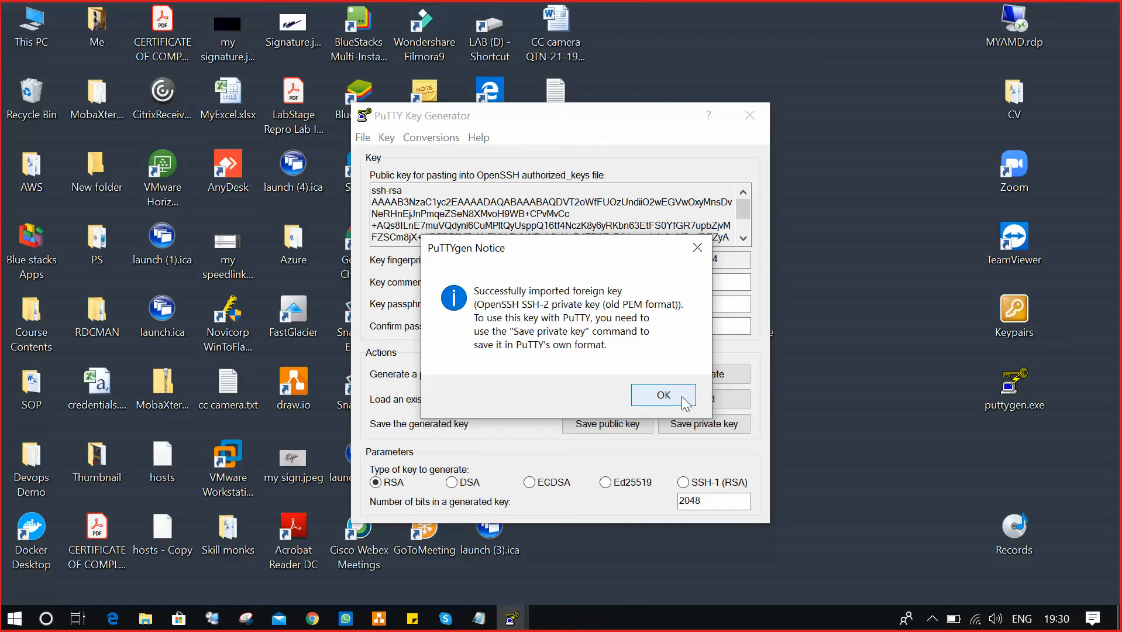
Save the imported key without a passphrase as AWSLinux7pm.ppk under All Files in Keypairs.
{"action": "left_click", "coordinate": [663, 395]}
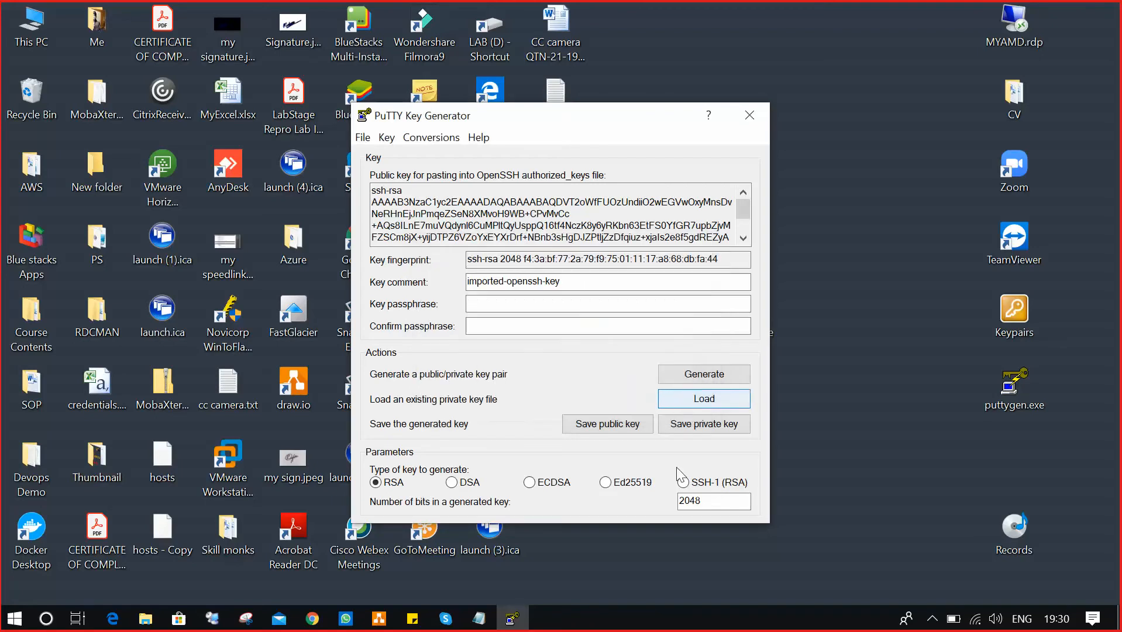
{"action": "left_click", "coordinate": [697, 422]}
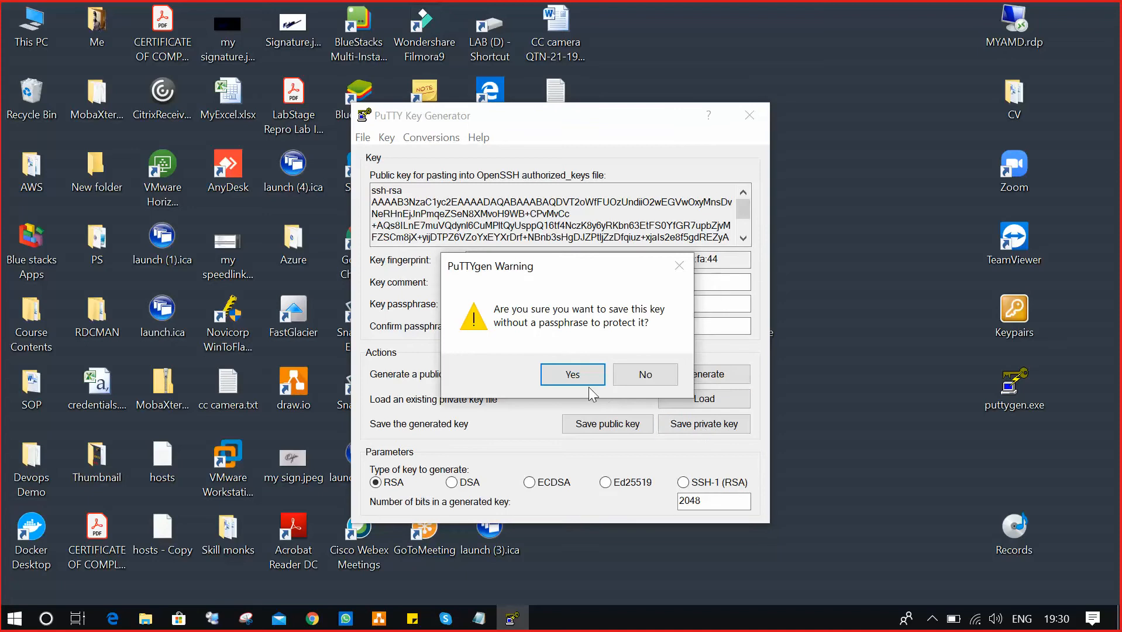
{"action": "left_click", "coordinate": [584, 371]}
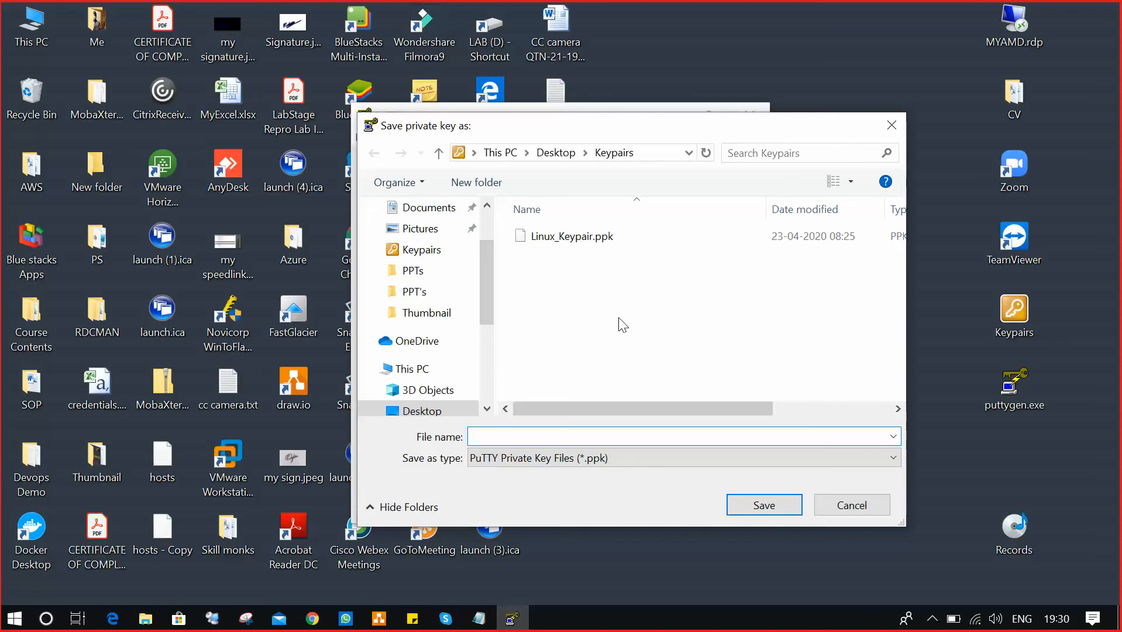
{"action": "left_click_drag", "start_coordinate": [635, 139], "coordinate": [602, 161]}
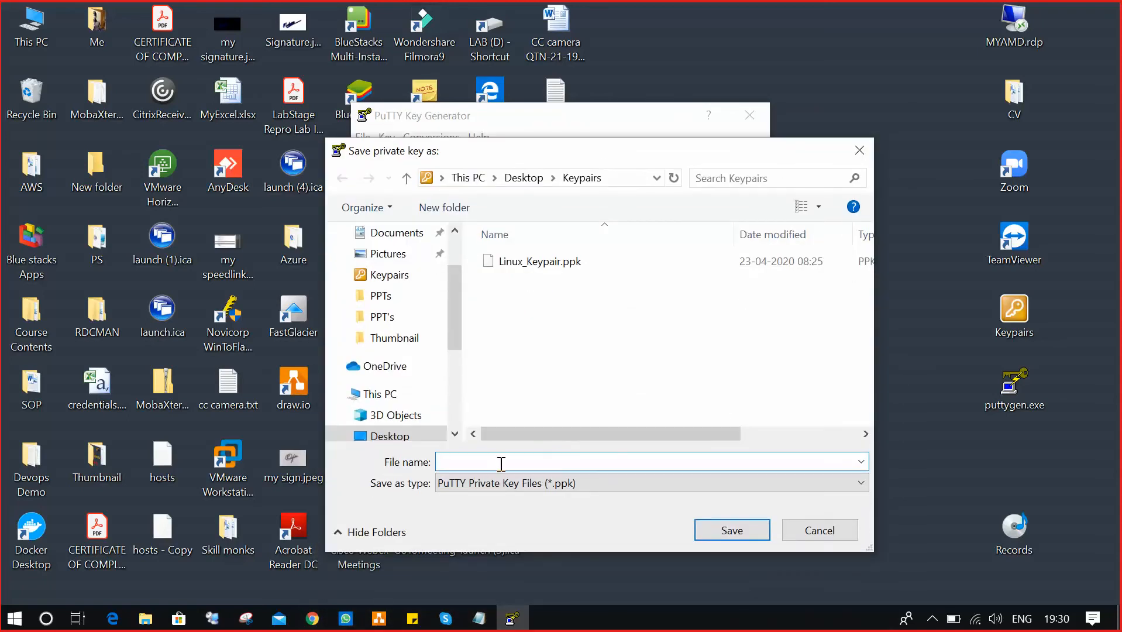
{"action": "left_click", "coordinate": [586, 484]}
{"action": "left_click", "coordinate": [510, 509]}
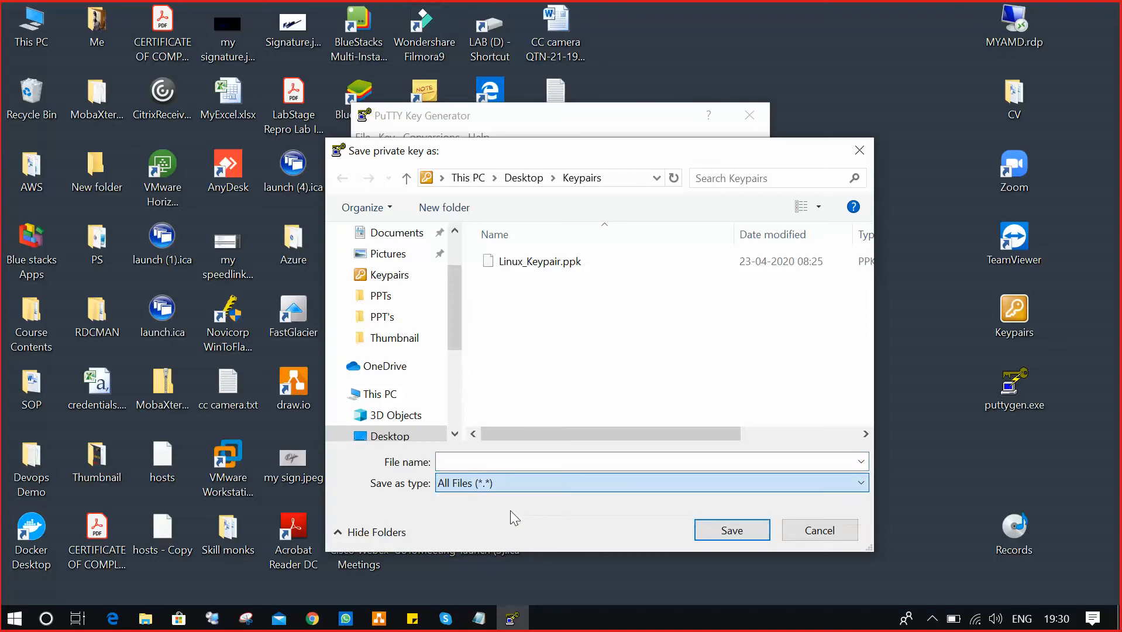
{"action": "left_click", "coordinate": [504, 465]}
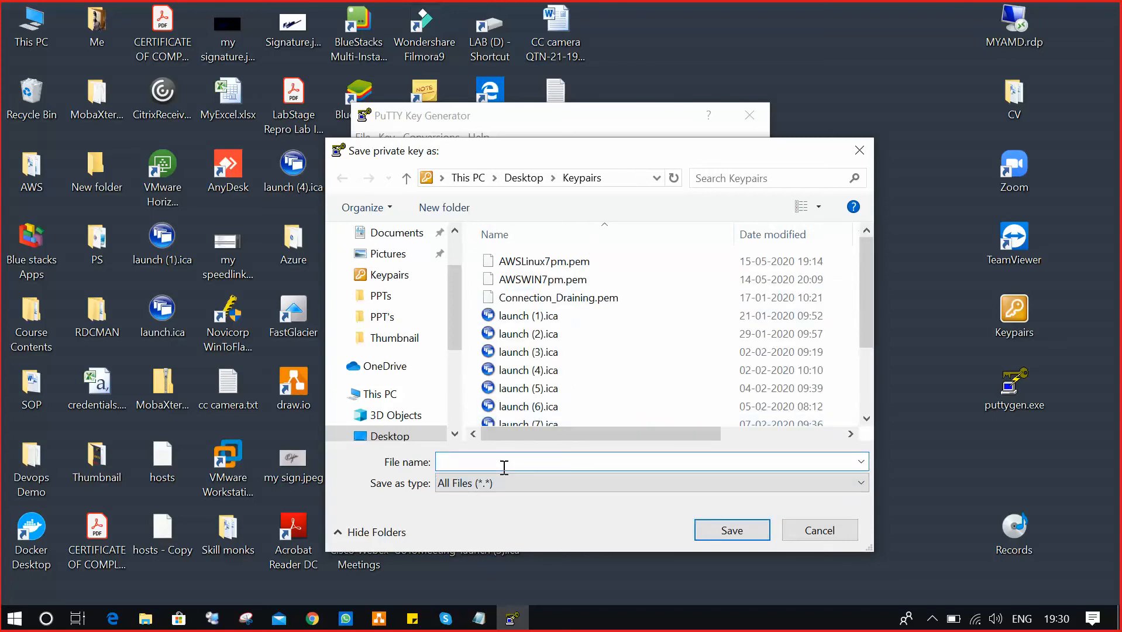
{"action": "type", "text": "AWS"}
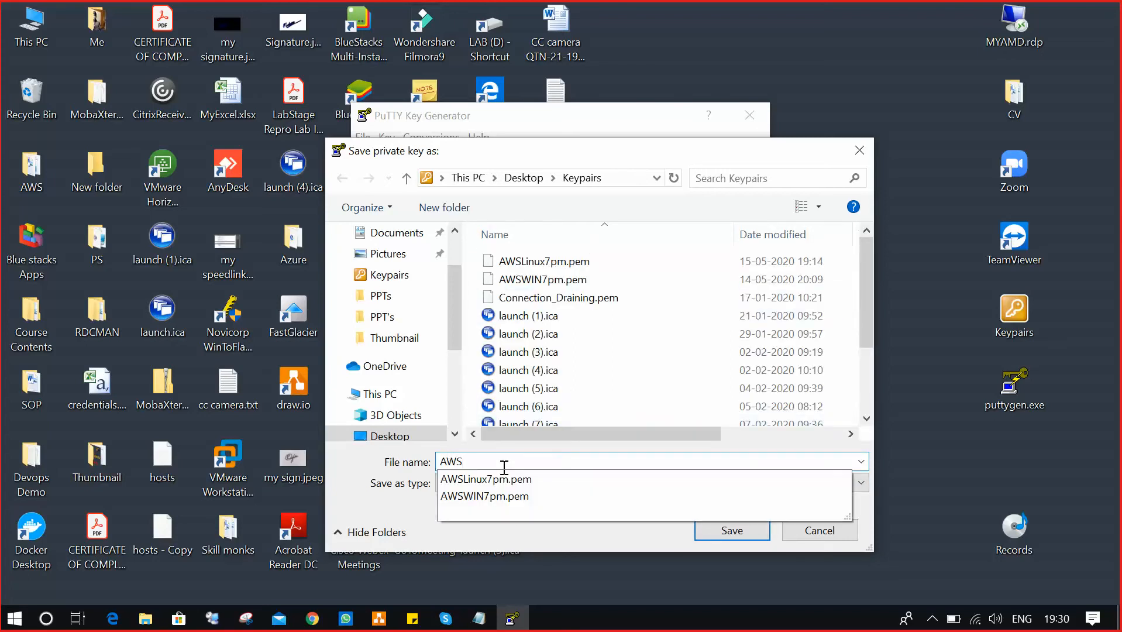
{"action": "type", "text": "Linux"}
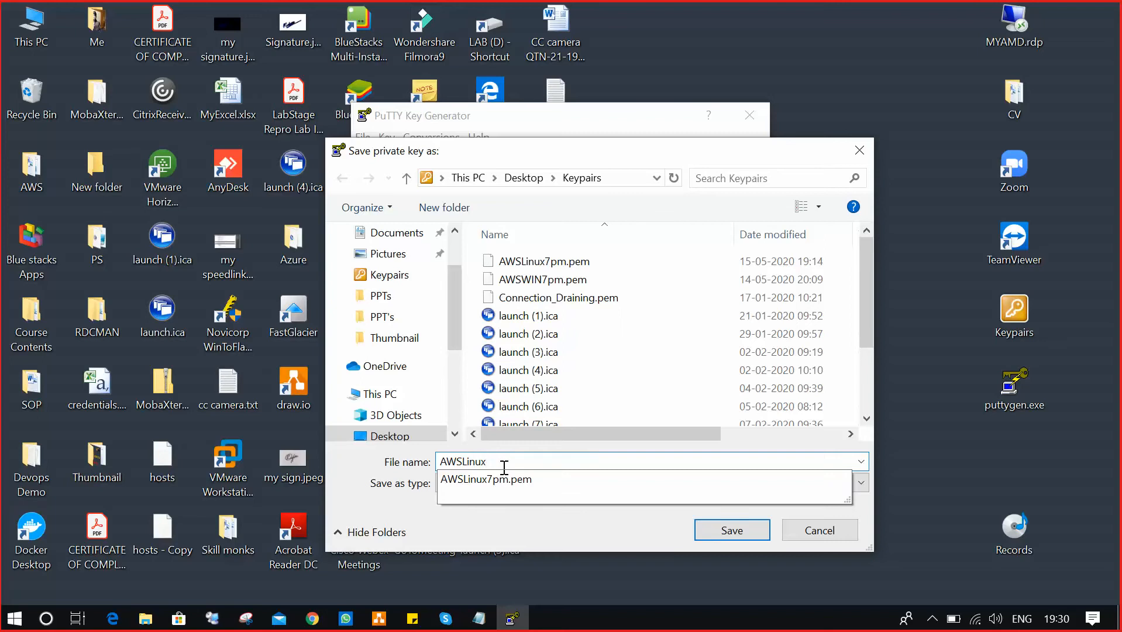
{"action": "type", "text": "7pm.ppk"}
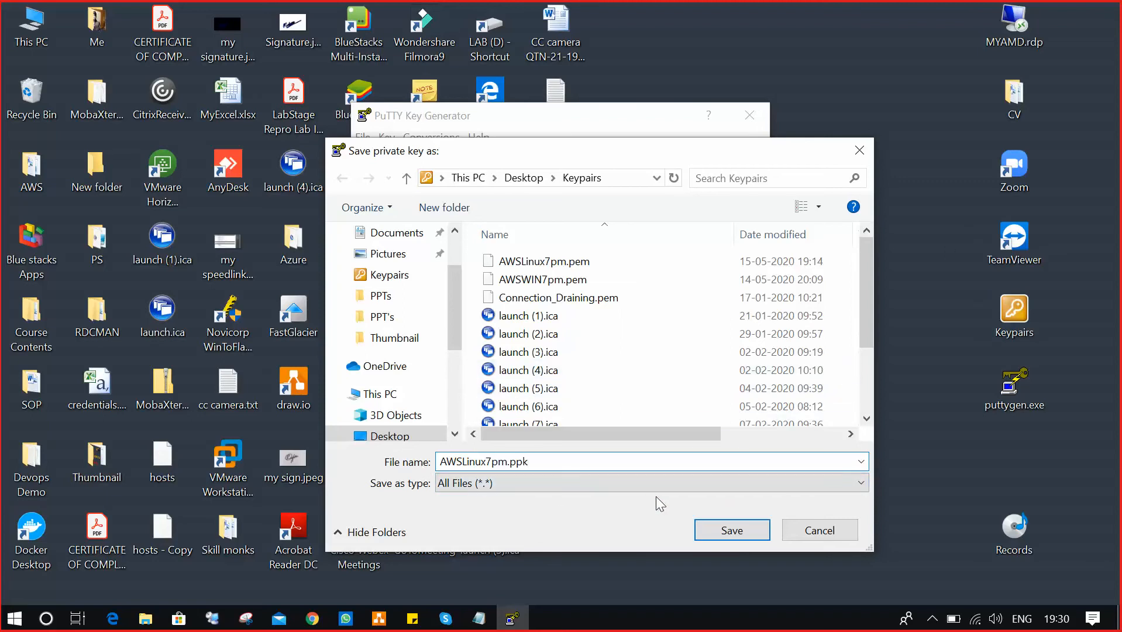
{"action": "left_click", "coordinate": [750, 530]}
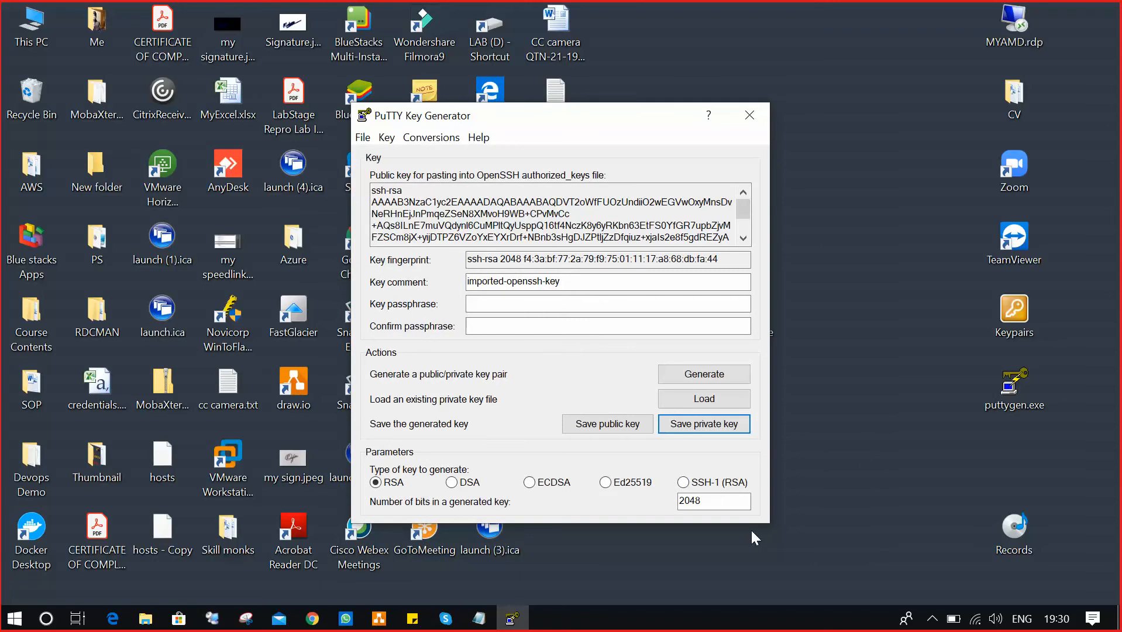
Close PuTTYgen, verify AWSLinux7pm.ppk in the maximized Keypairs folder, then close it.
{"action": "left_click", "coordinate": [758, 117]}
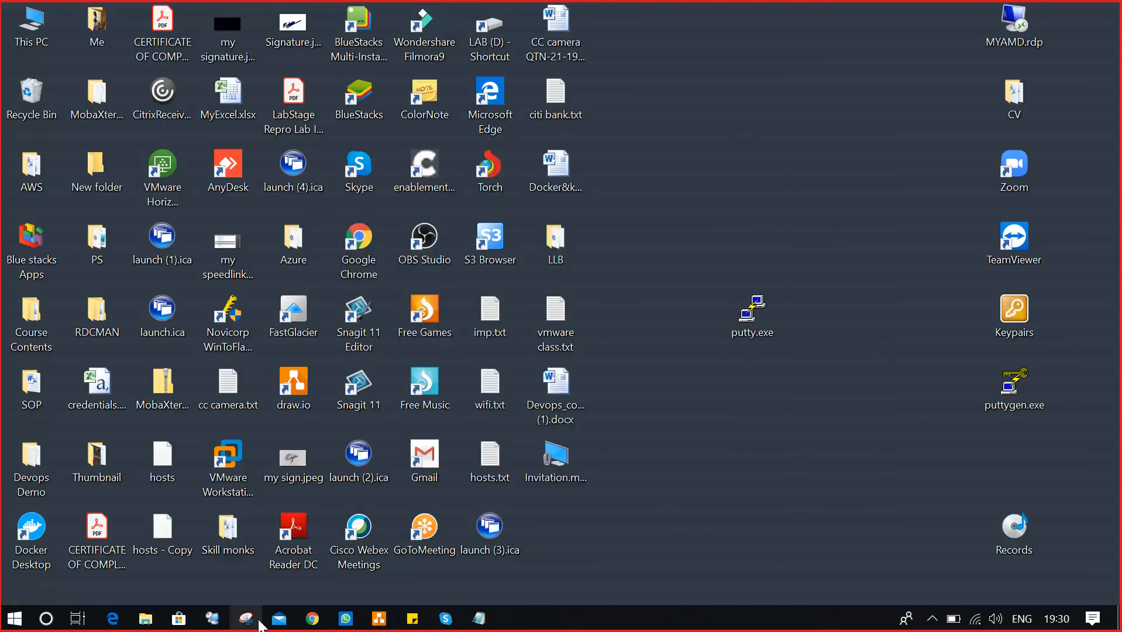
{"action": "double_click", "coordinate": [1014, 308]}
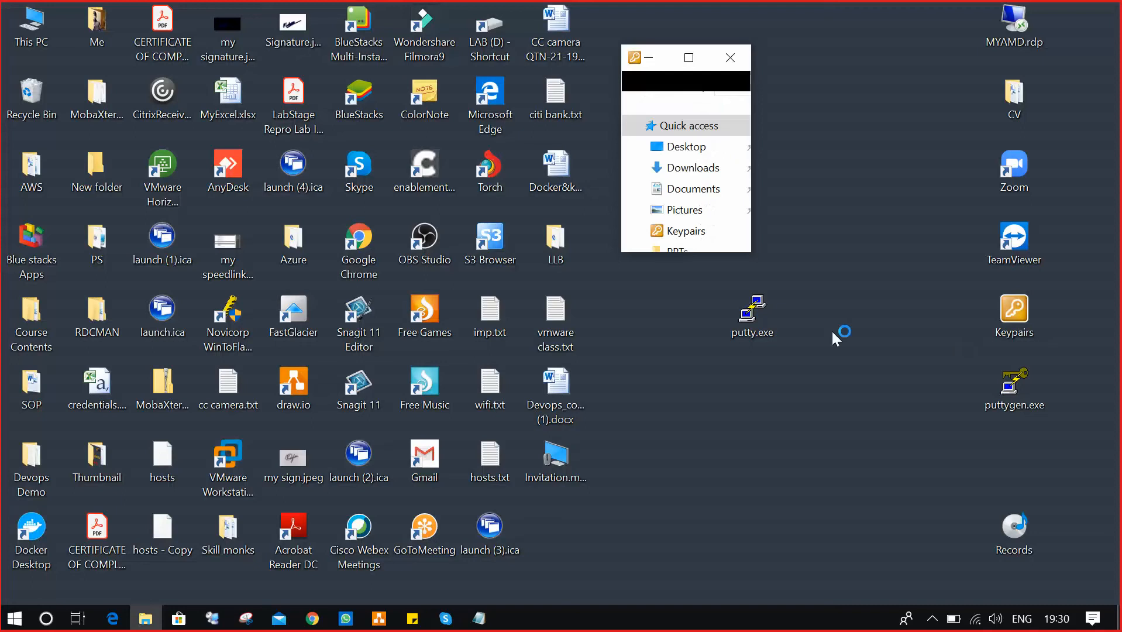
{"action": "left_click", "coordinate": [688, 58]}
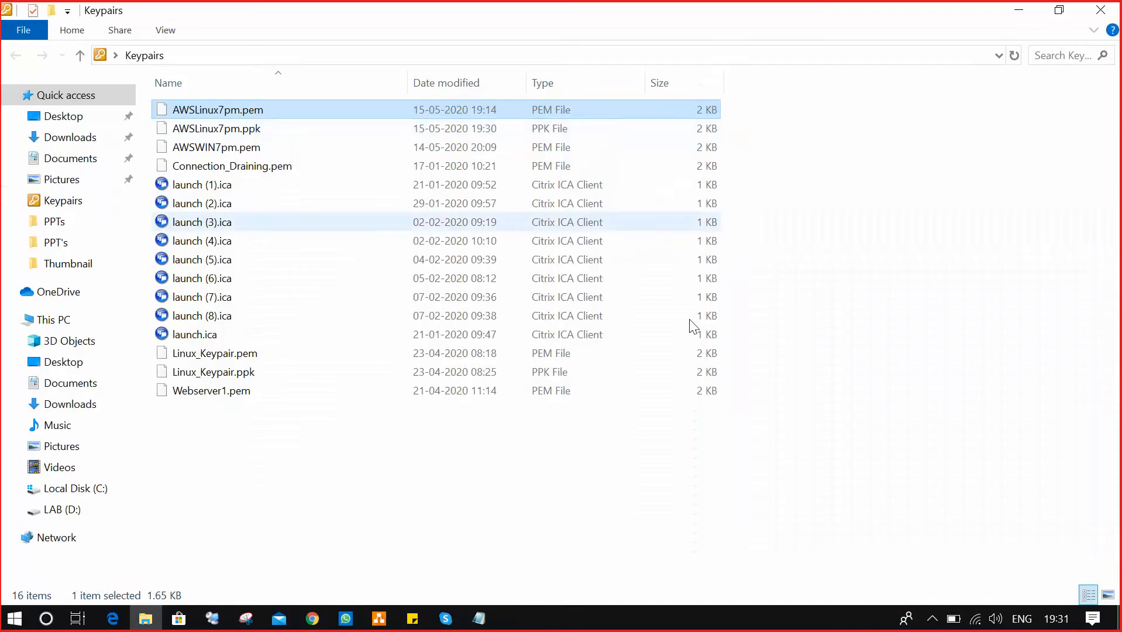
{"action": "left_click", "coordinate": [262, 131]}
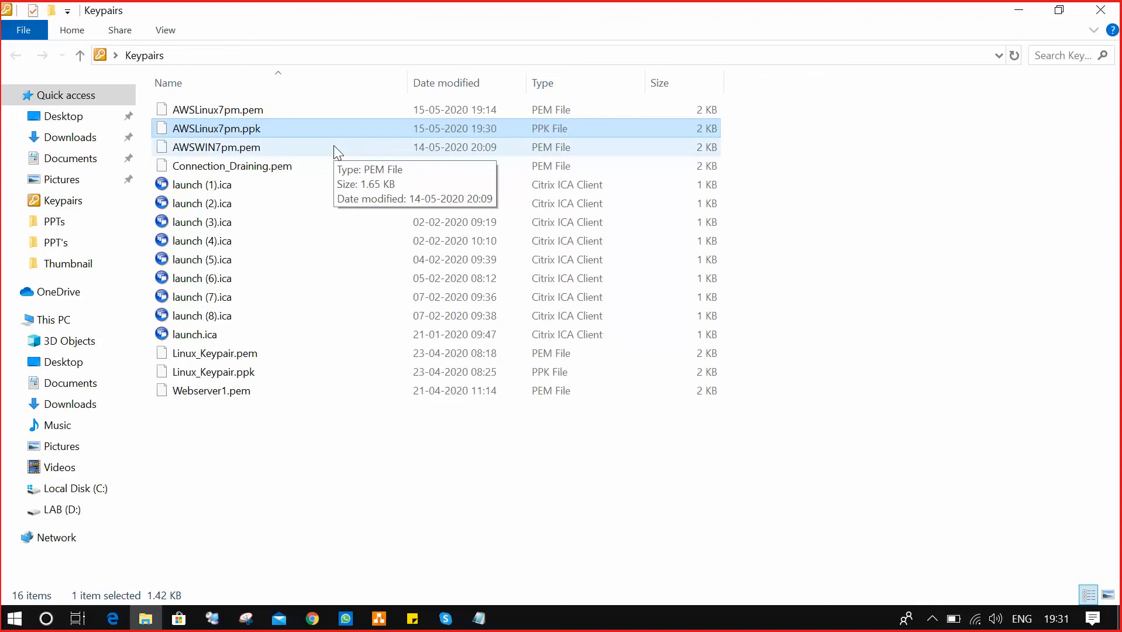
{"action": "left_click", "coordinate": [1098, 11]}
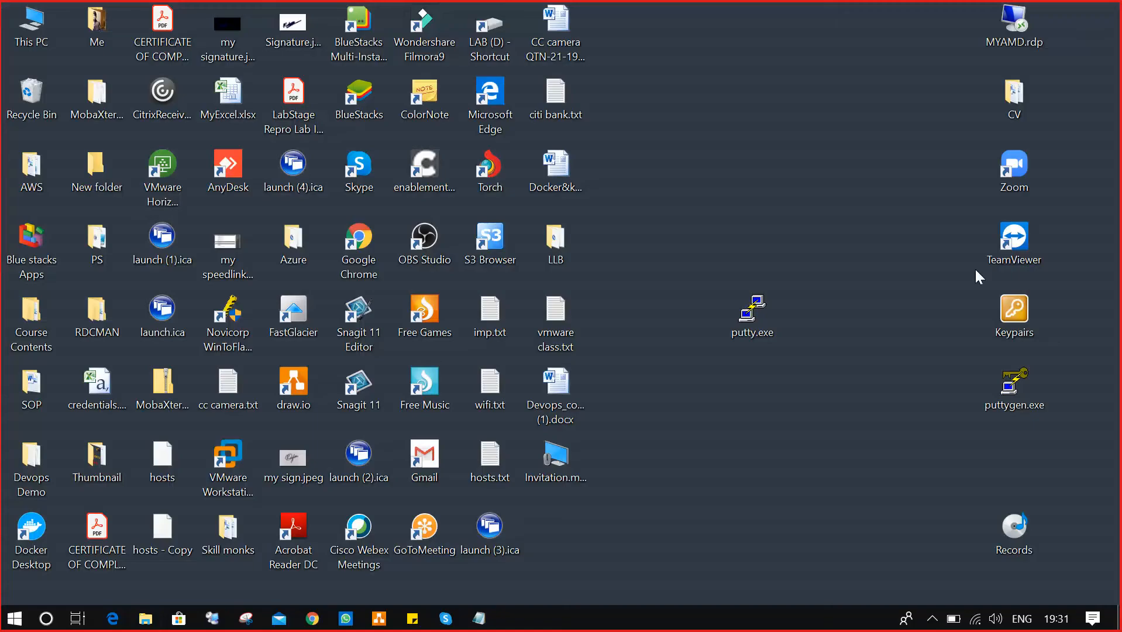
Launch PuTTY and paste Linuxserver01's public IP 13.127.179.27 from EC2 as the host name.
{"action": "double_click", "coordinate": [750, 300]}
{"action": "left_click_drag", "start_coordinate": [623, 122], "coordinate": [638, 26]}
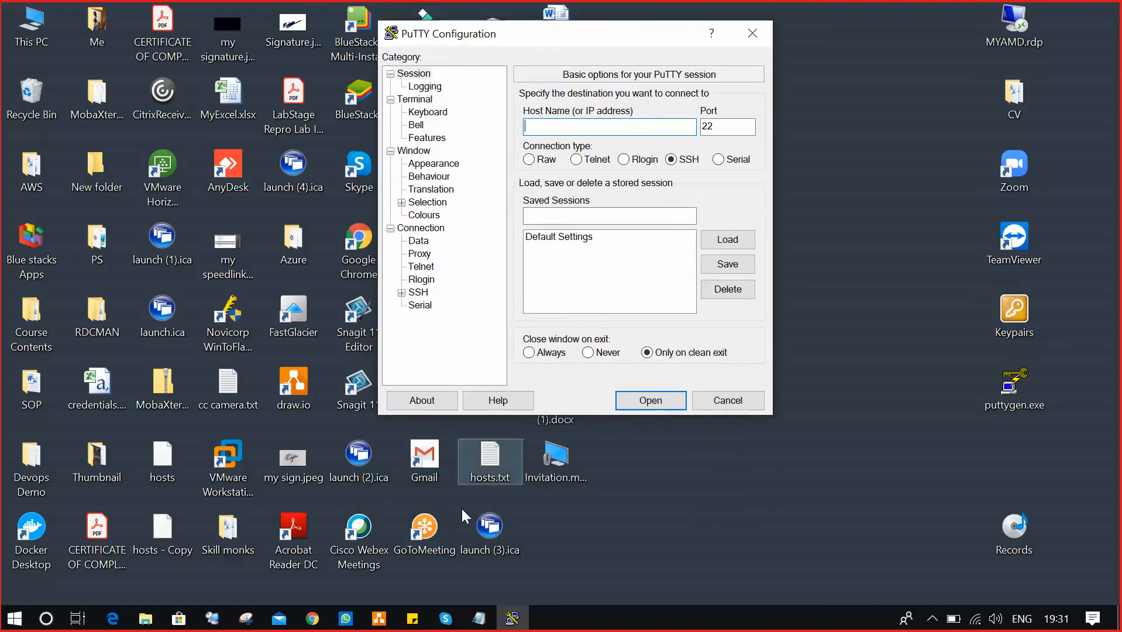
{"action": "mouse_move", "coordinate": [312, 615]}
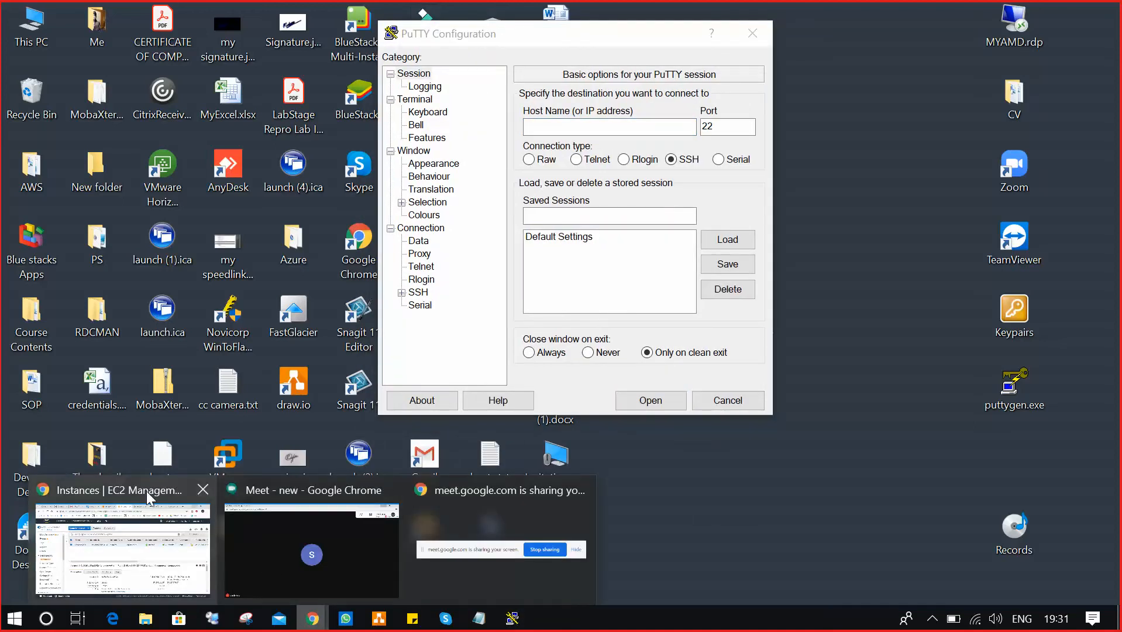
{"action": "left_click", "coordinate": [151, 547]}
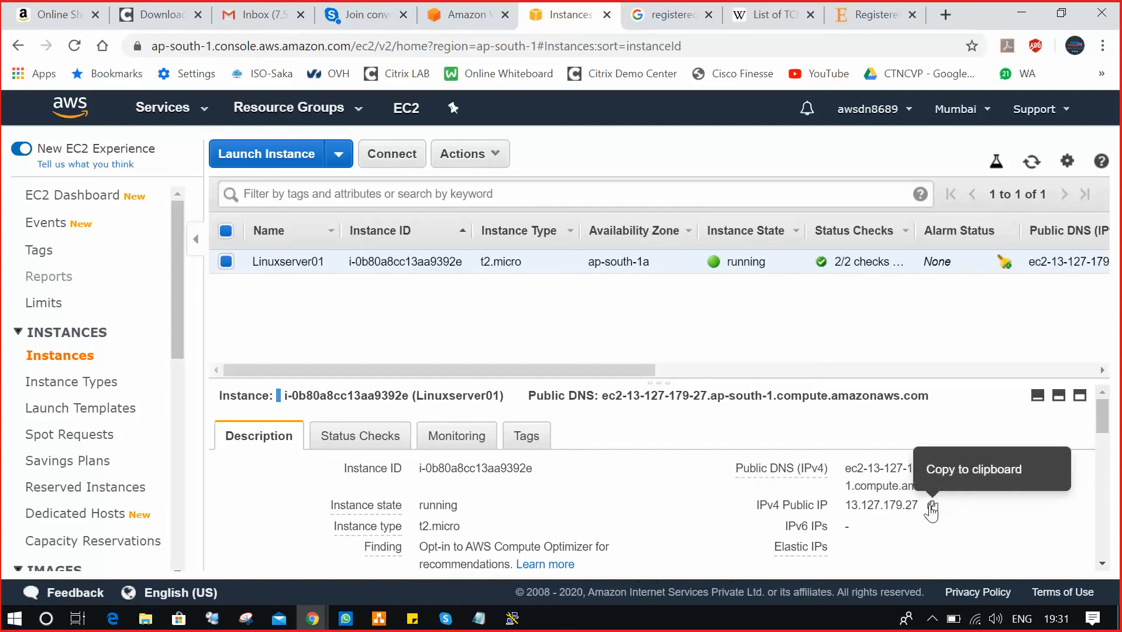
{"action": "left_click", "coordinate": [933, 506]}
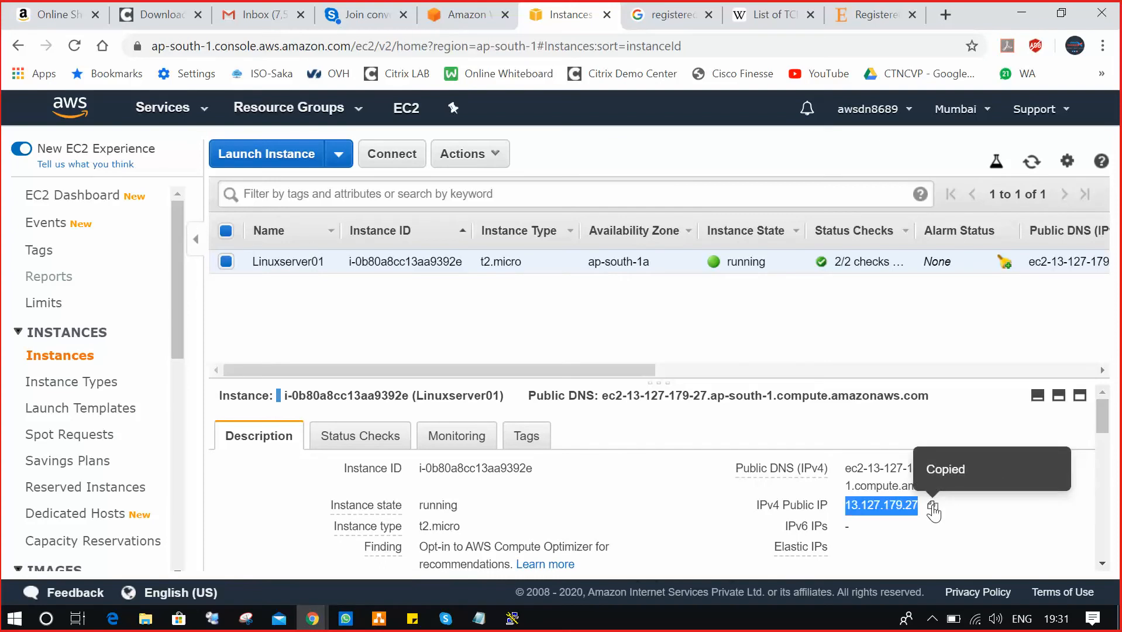
{"action": "left_click", "coordinate": [1021, 13]}
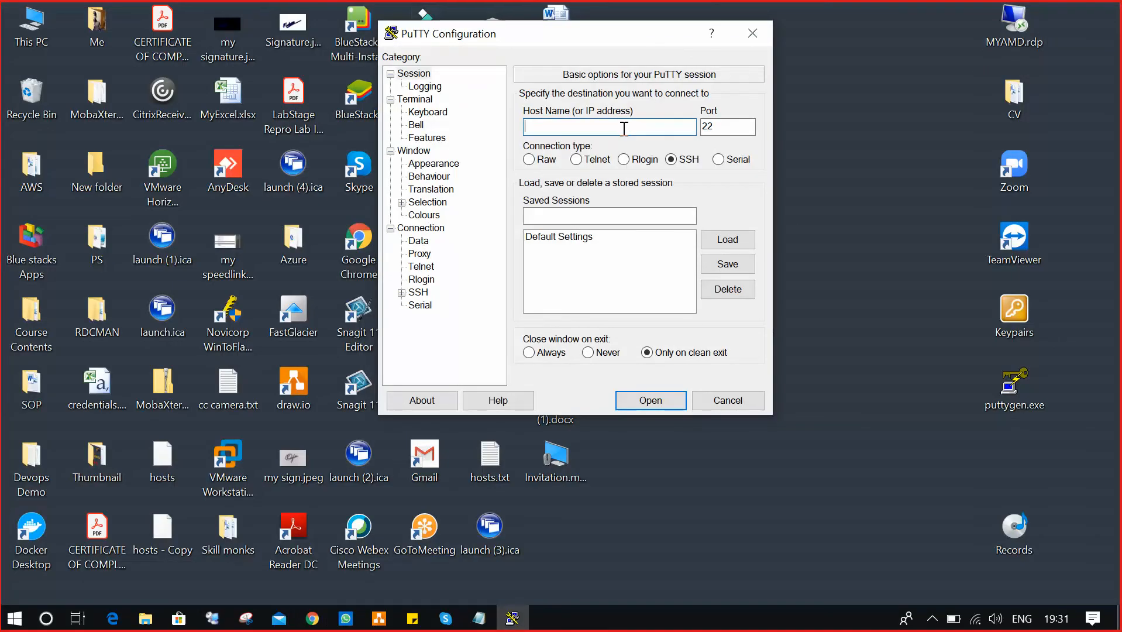
{"action": "key", "text": "ctrl+v"}
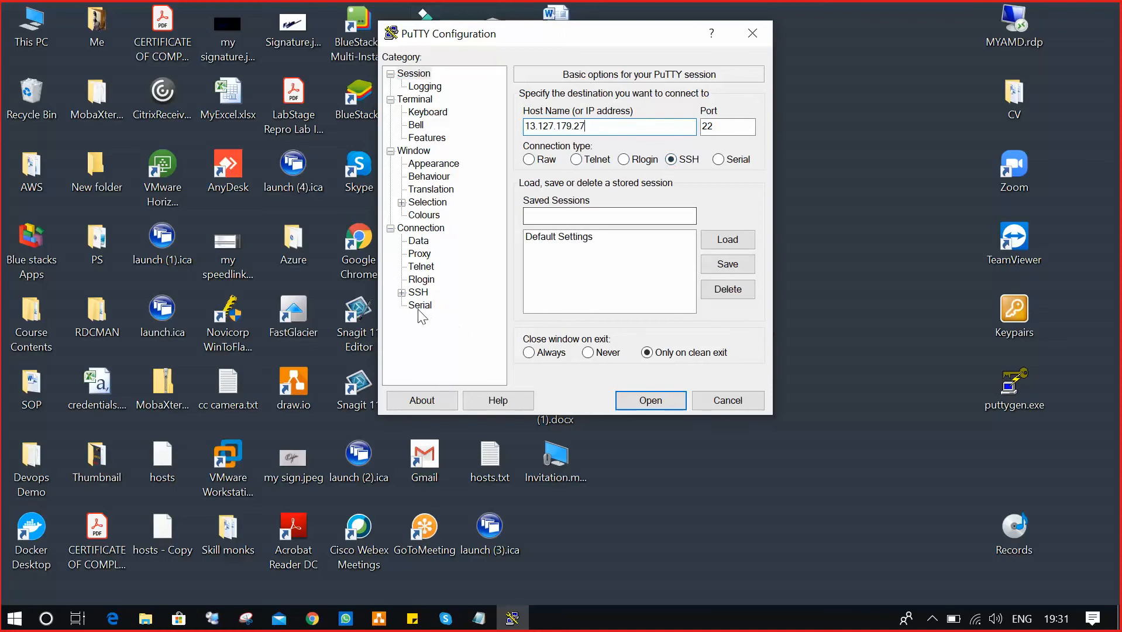
{"action": "left_click", "coordinate": [402, 293]}
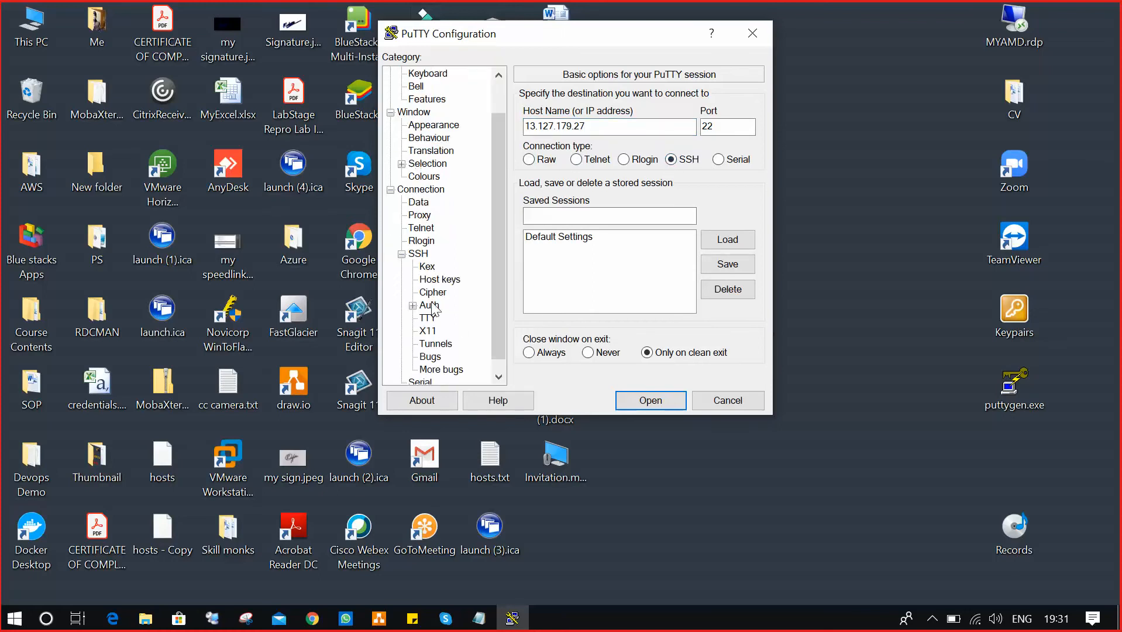
Set SSH Auth to the AWSLinux7pm.ppk private key and start the connection.
{"action": "left_click", "coordinate": [431, 306]}
{"action": "left_click", "coordinate": [733, 279]}
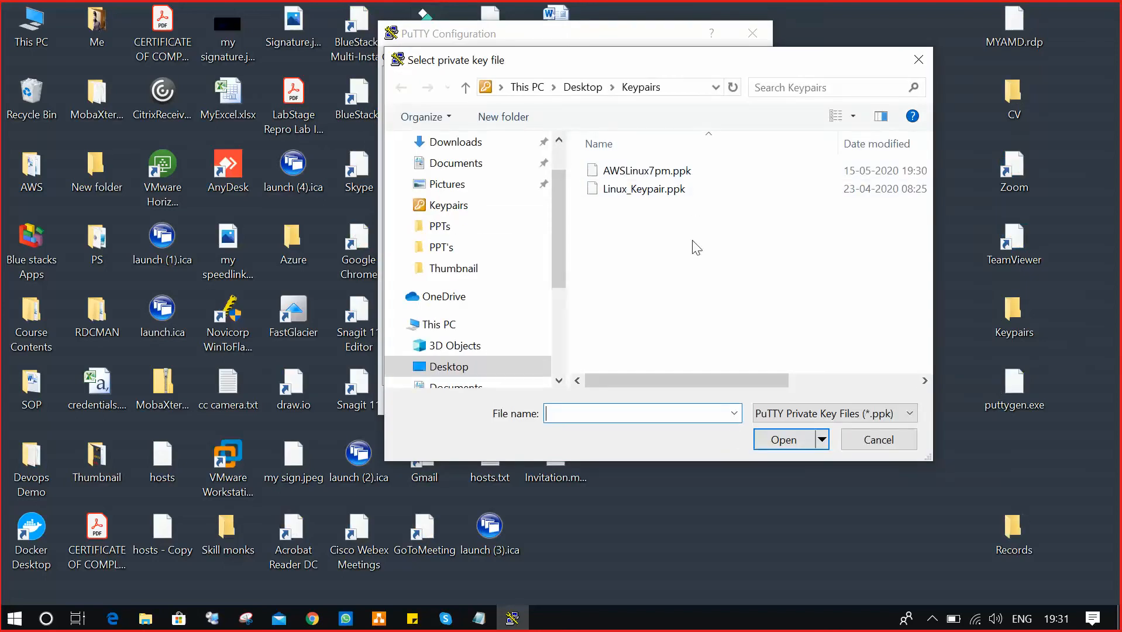
{"action": "left_click", "coordinate": [643, 171]}
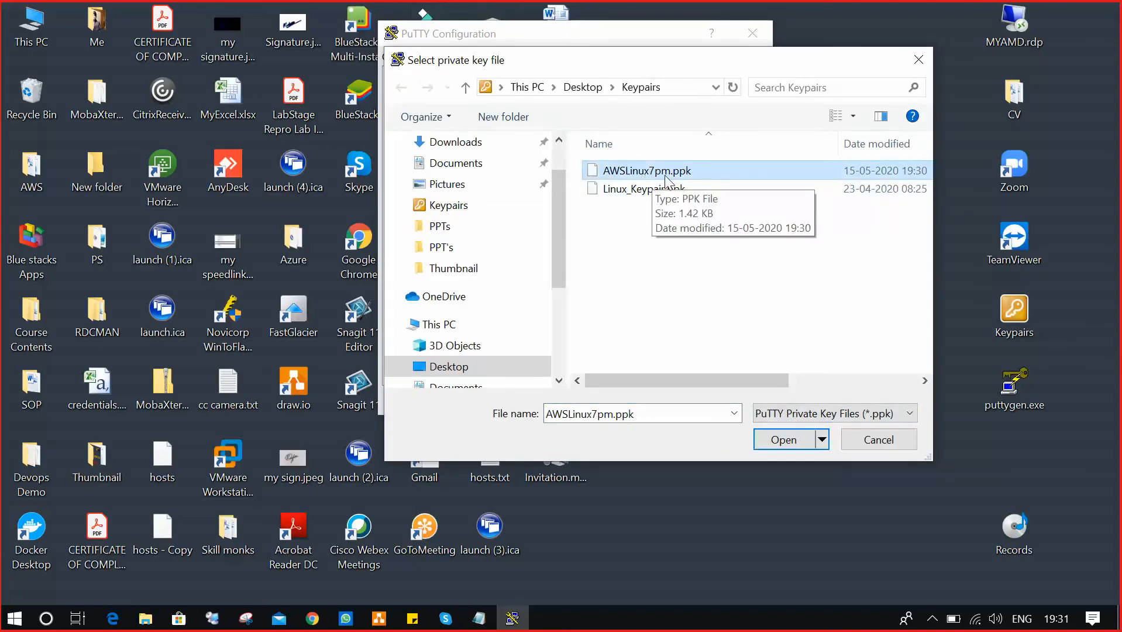
{"action": "left_click", "coordinate": [787, 442]}
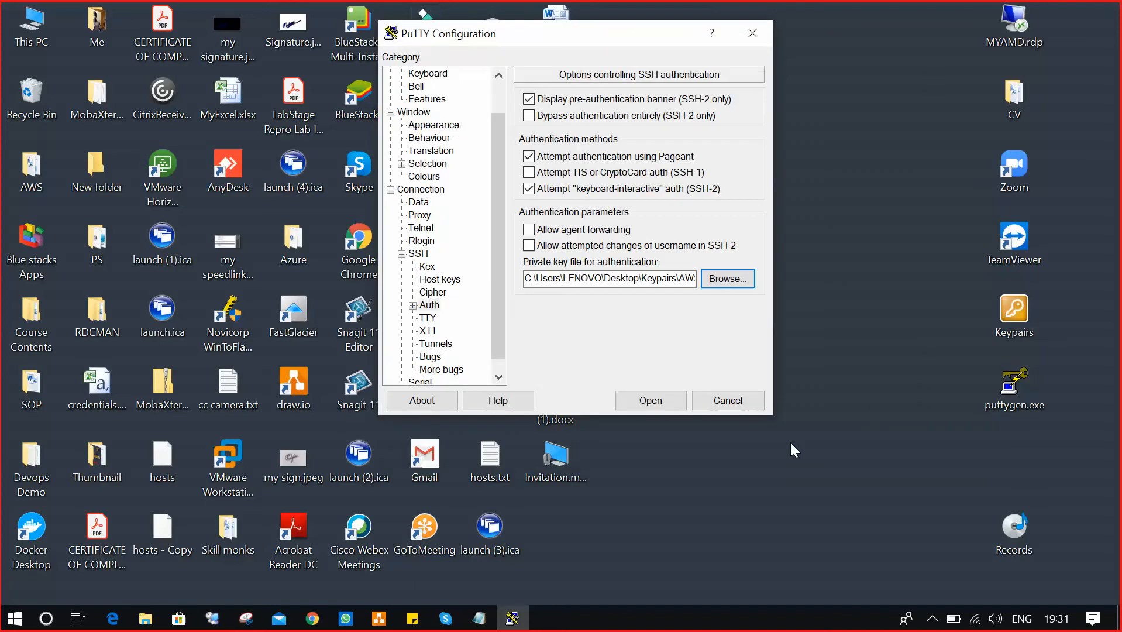
{"action": "left_click", "coordinate": [651, 400]}
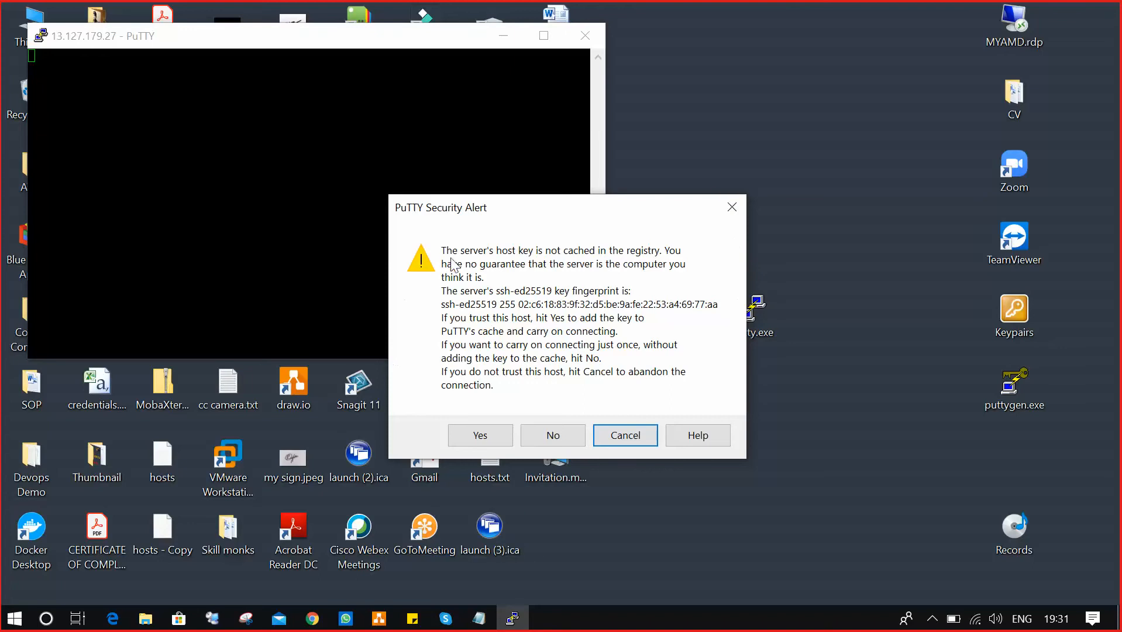
Trust the server's host key and log in as ec2-user.
{"action": "left_click", "coordinate": [481, 434]}
{"action": "left_click_drag", "start_coordinate": [396, 44], "coordinate": [608, 146]}
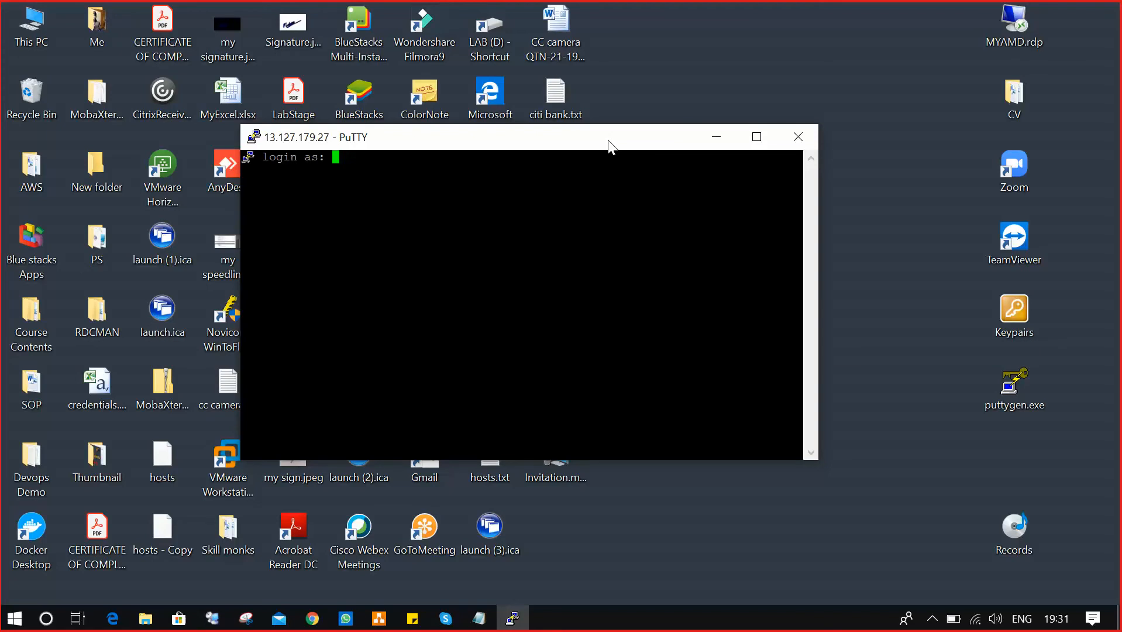
{"action": "type", "text": "ec2-user"}
{"action": "key", "text": "Return"}
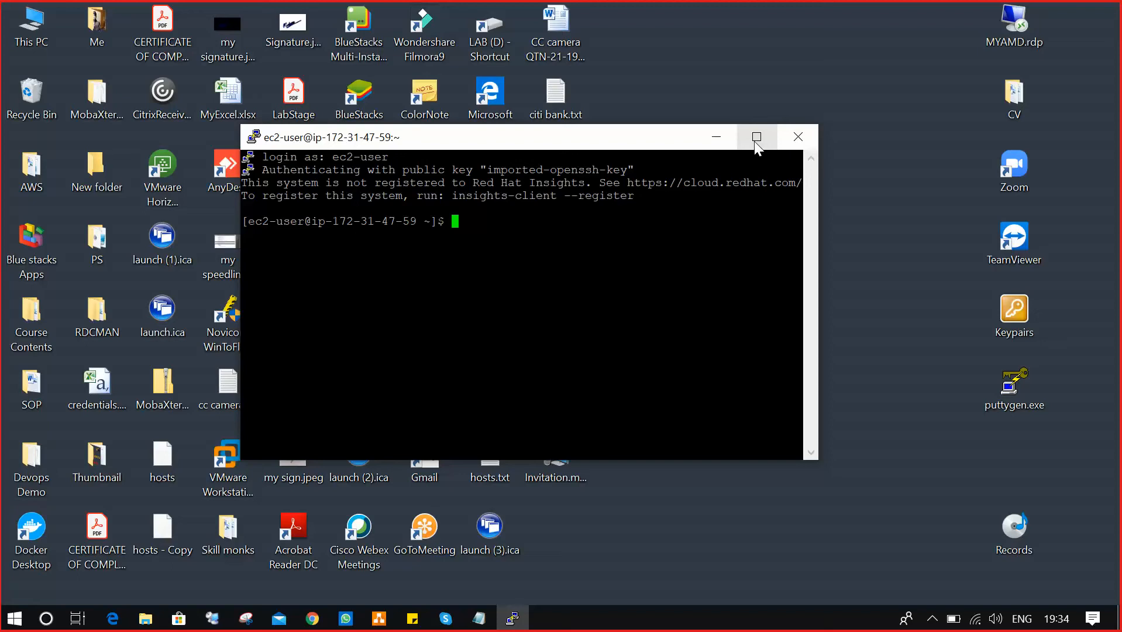
Run sudo to show its usage text, then close the PuTTY session and confirm the exit.
{"action": "type", "text": "sudo"}
{"action": "key", "text": "Return"}
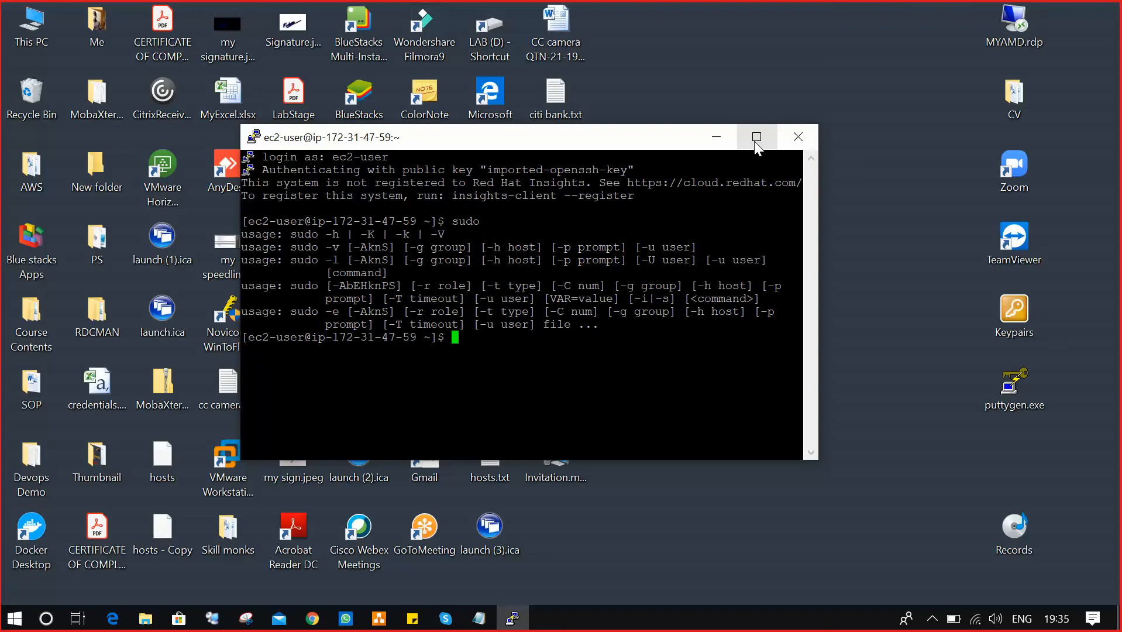
{"action": "left_click", "coordinate": [795, 132]}
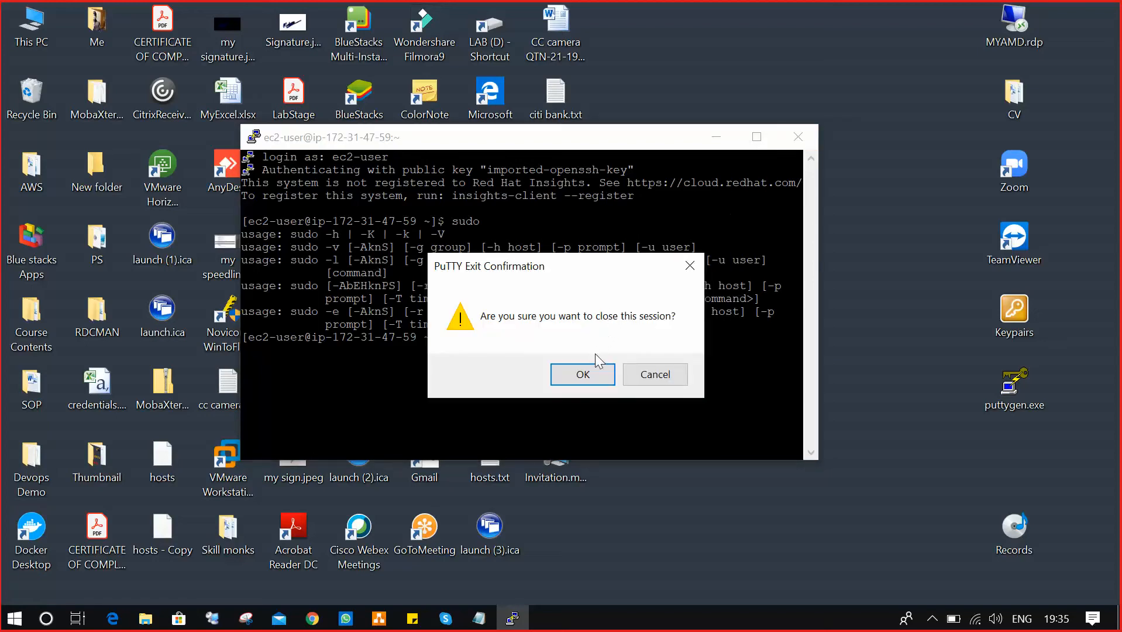
{"action": "left_click", "coordinate": [592, 374]}
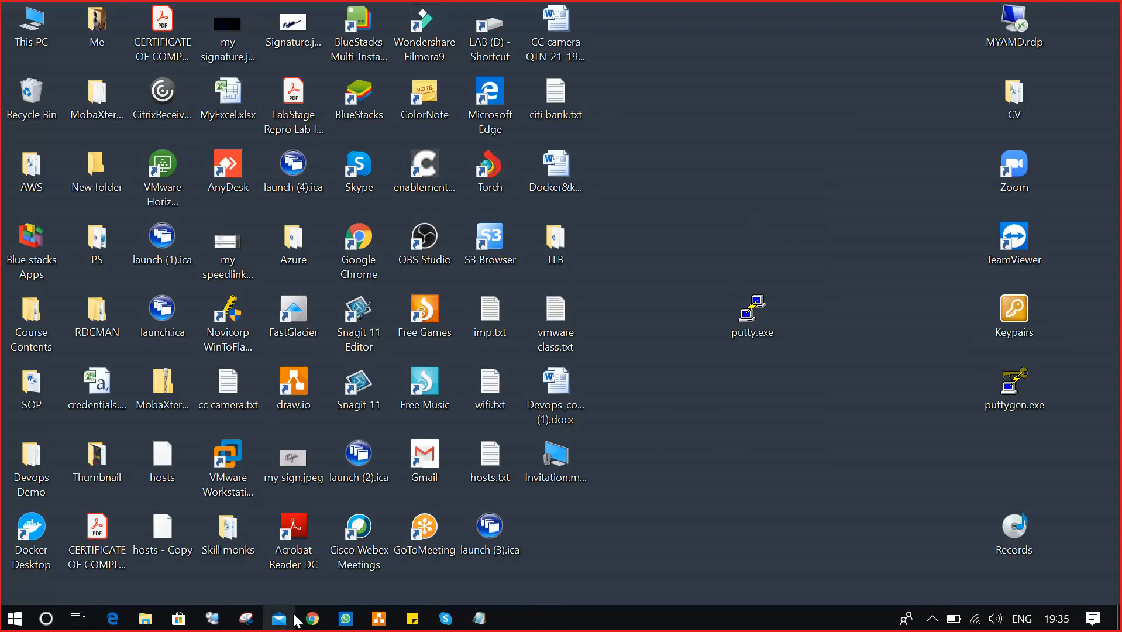
Back on the EC2 instances page, stop Linuxserver01 via Actions > Instance State > Stop and confirm.
{"action": "mouse_move", "coordinate": [313, 620]}
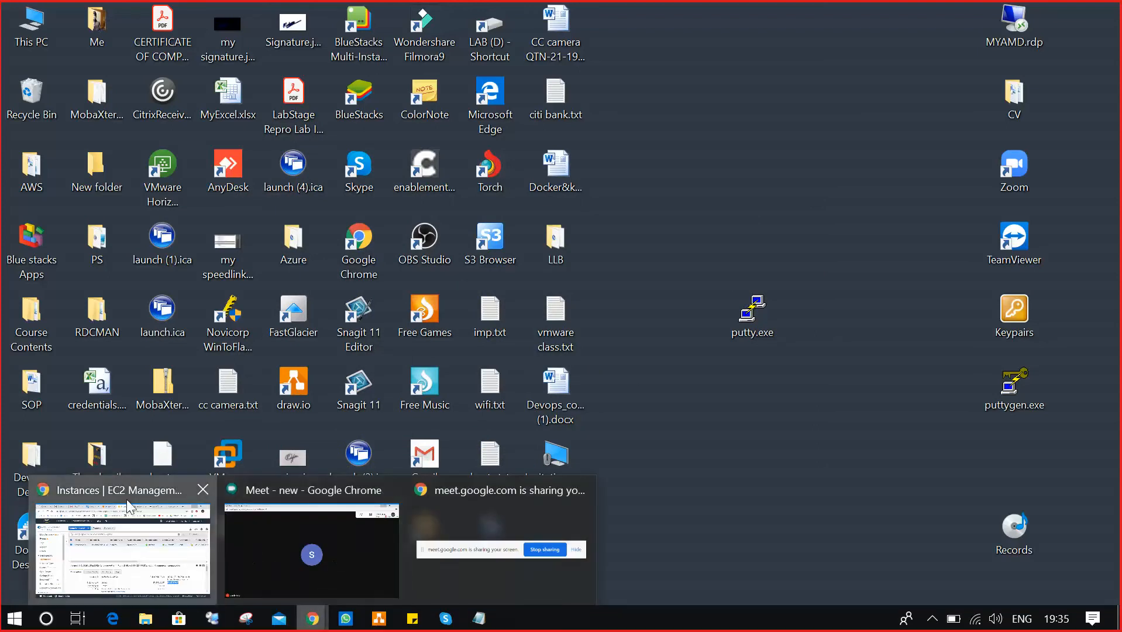
{"action": "left_click", "coordinate": [84, 519]}
{"action": "left_click", "coordinate": [371, 292]}
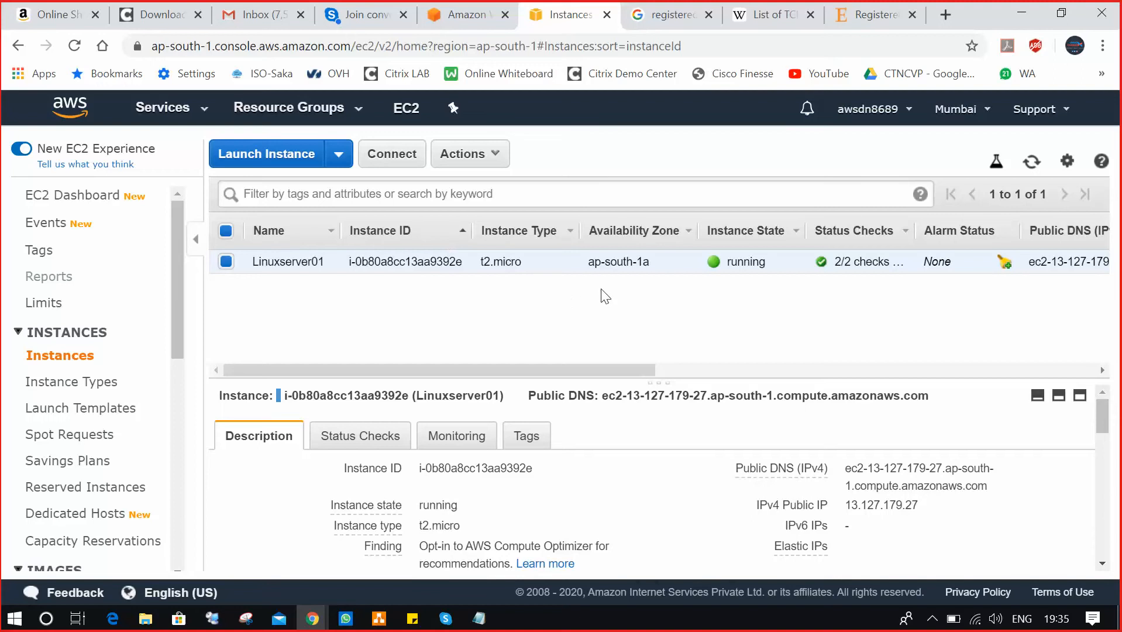
{"action": "left_click", "coordinate": [491, 154]}
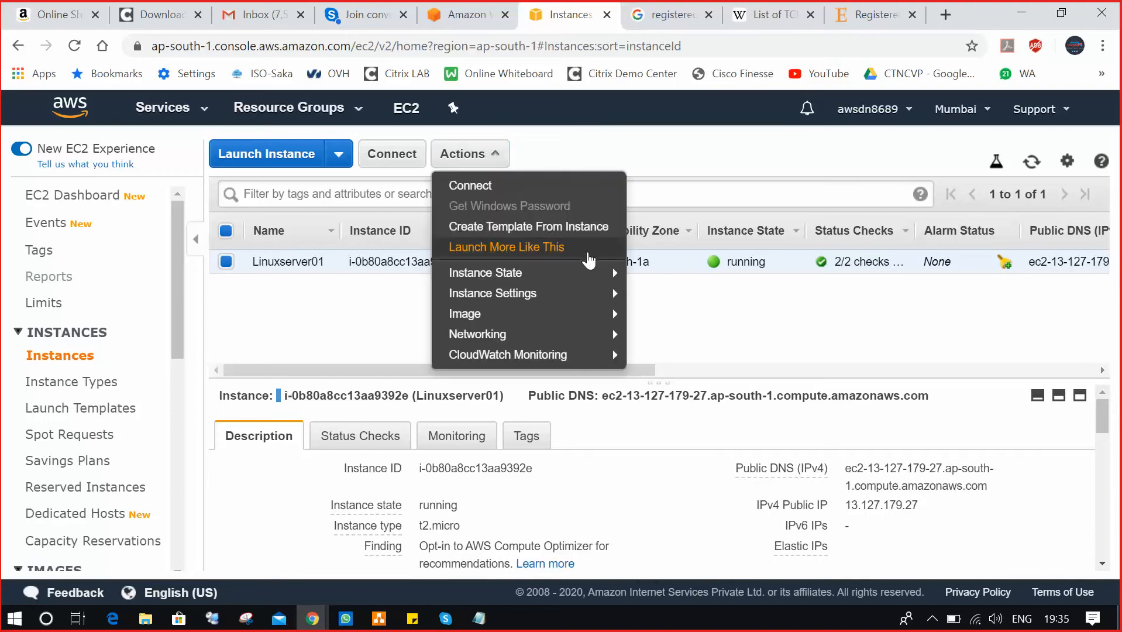
{"action": "mouse_move", "coordinate": [594, 272]}
{"action": "left_click", "coordinate": [693, 294]}
{"action": "left_click", "coordinate": [744, 460]}
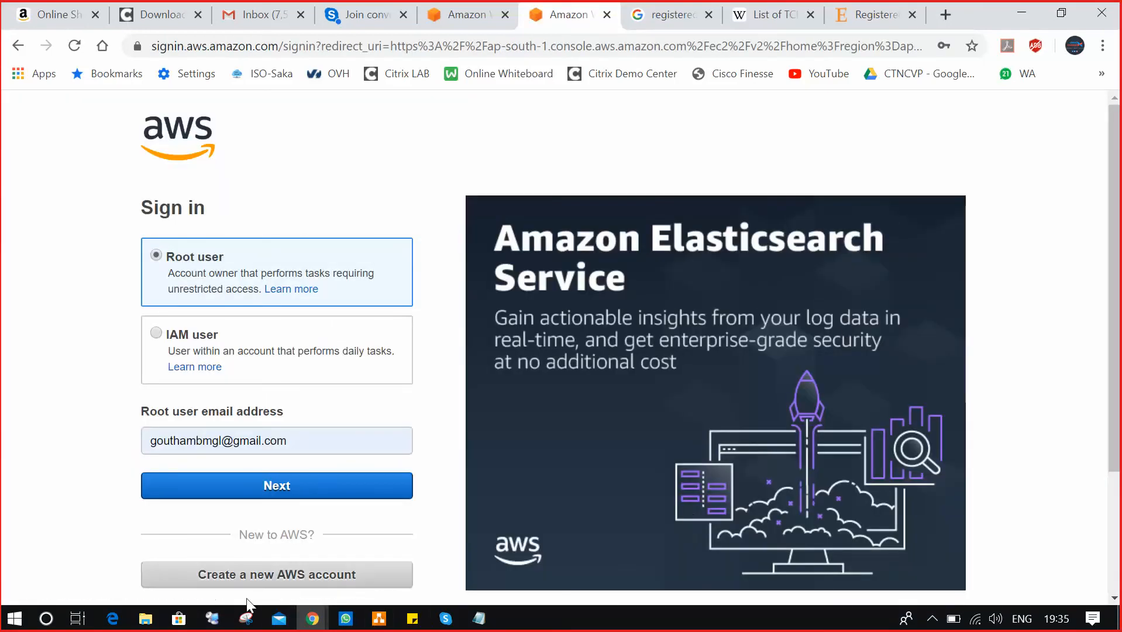
Browse to LAB (D:) > TechDocs & Videos > AWS > PPT's and open Day-2 AWS infrastructure.pptx.
{"action": "left_click", "coordinate": [144, 618]}
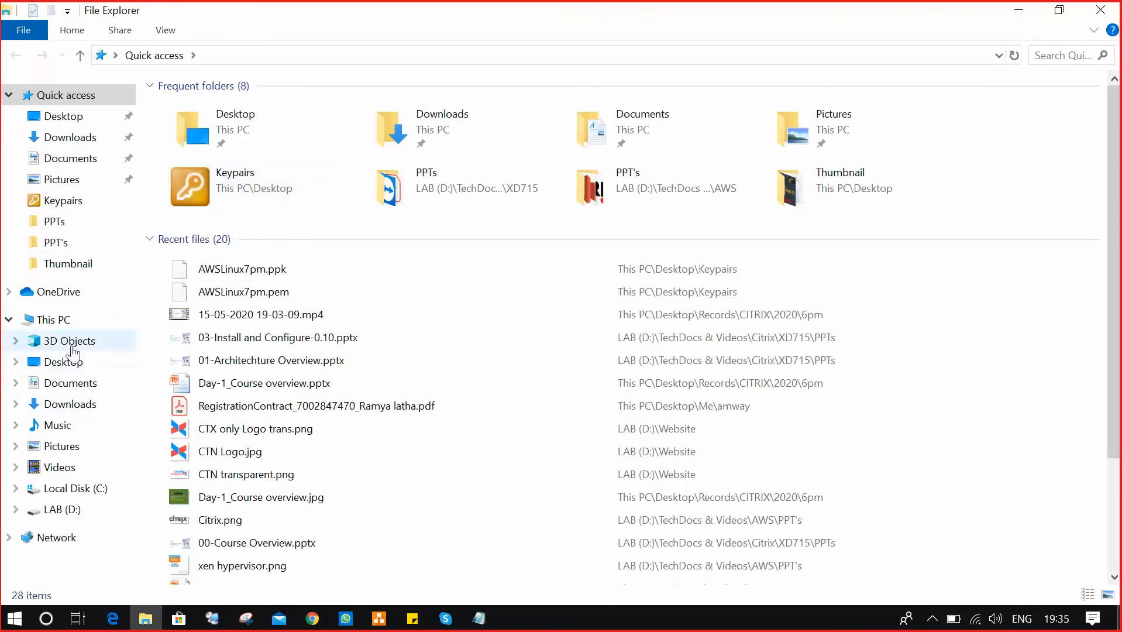
{"action": "left_click", "coordinate": [89, 510]}
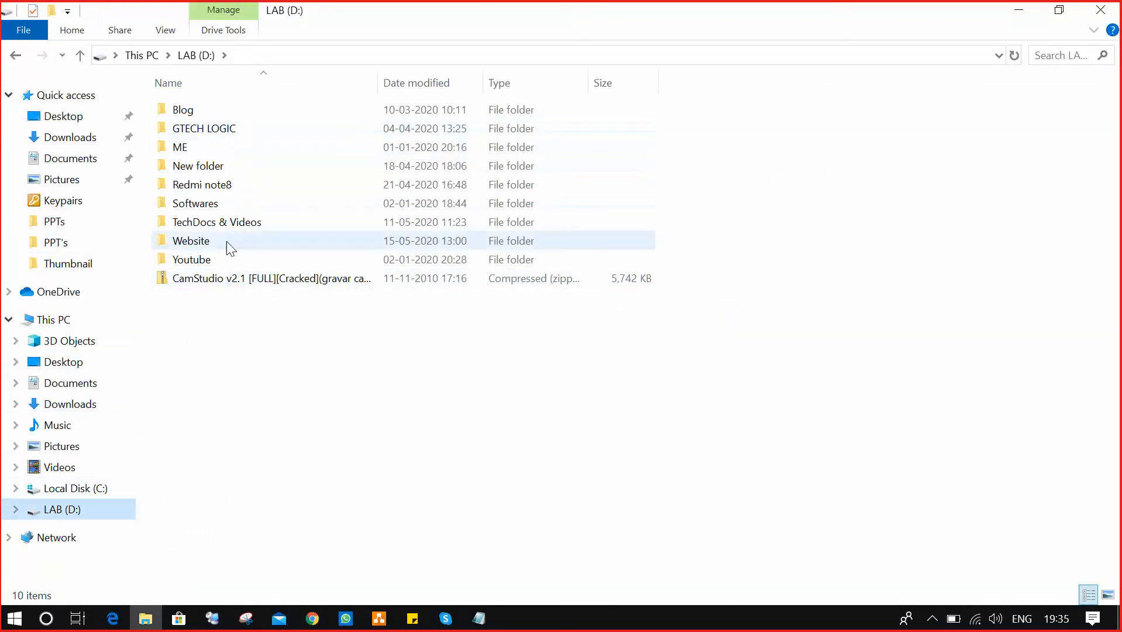
{"action": "left_click", "coordinate": [237, 228]}
{"action": "double_click", "coordinate": [216, 110]}
{"action": "double_click", "coordinate": [214, 147]}
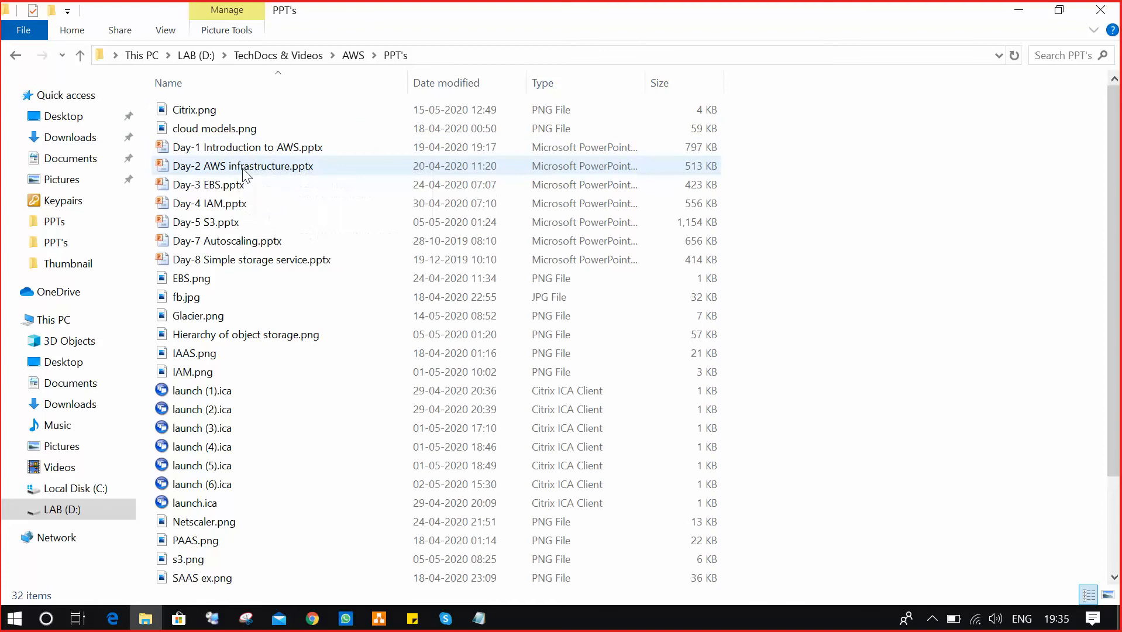
{"action": "double_click", "coordinate": [293, 168]}
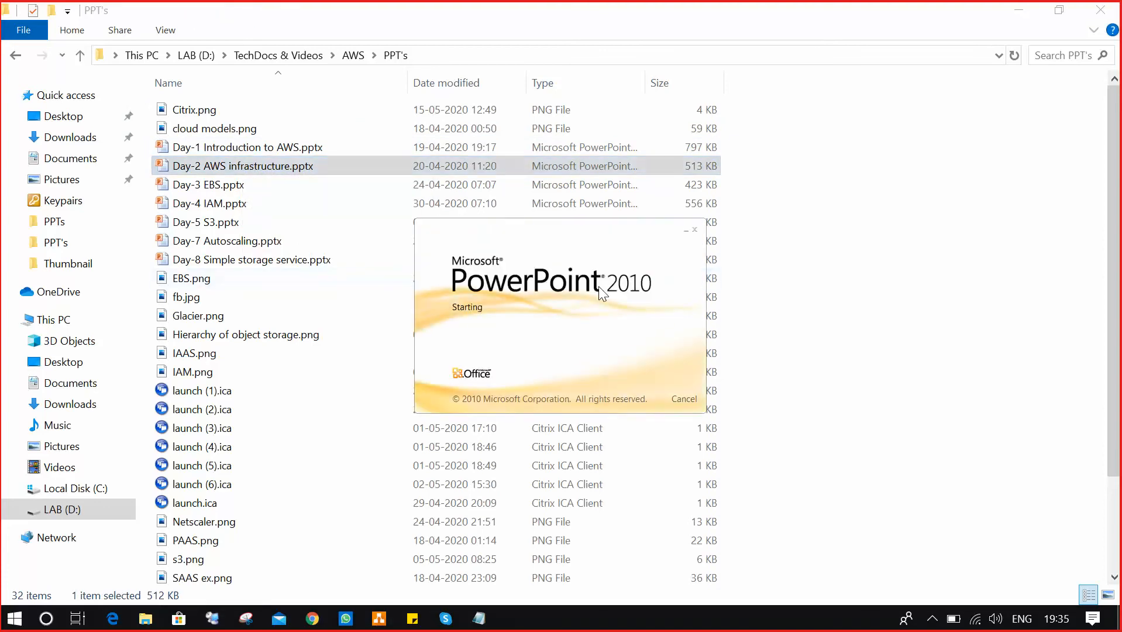
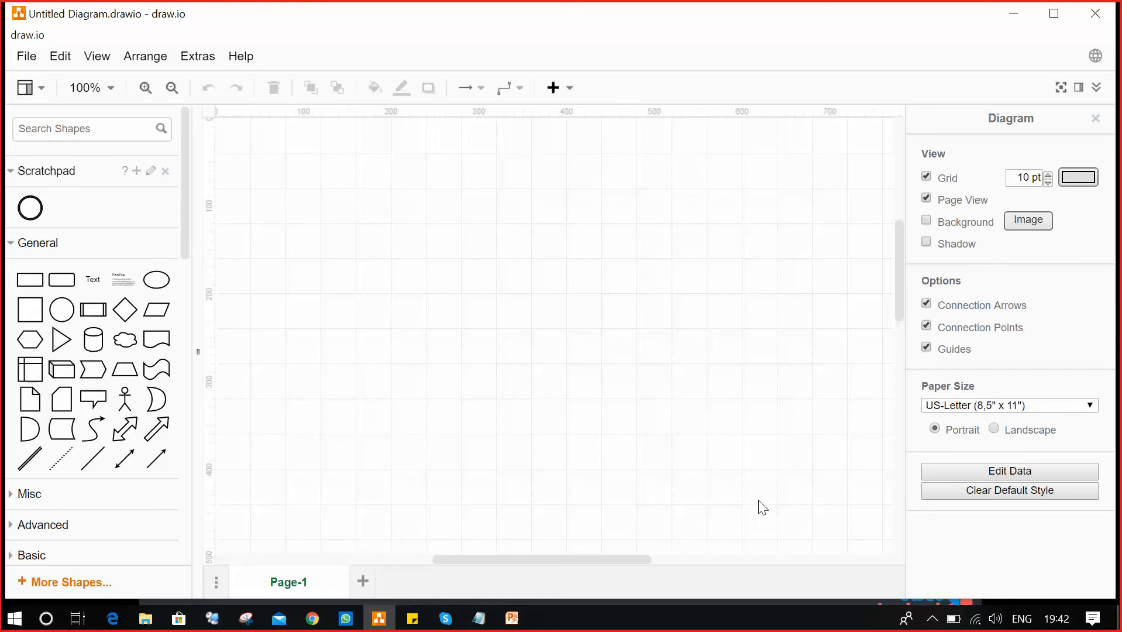
Check the PowerPoint SAN slide, then search the shape library for 'SAN' and 'storrage'.
{"action": "key", "text": "alt+Tab"}
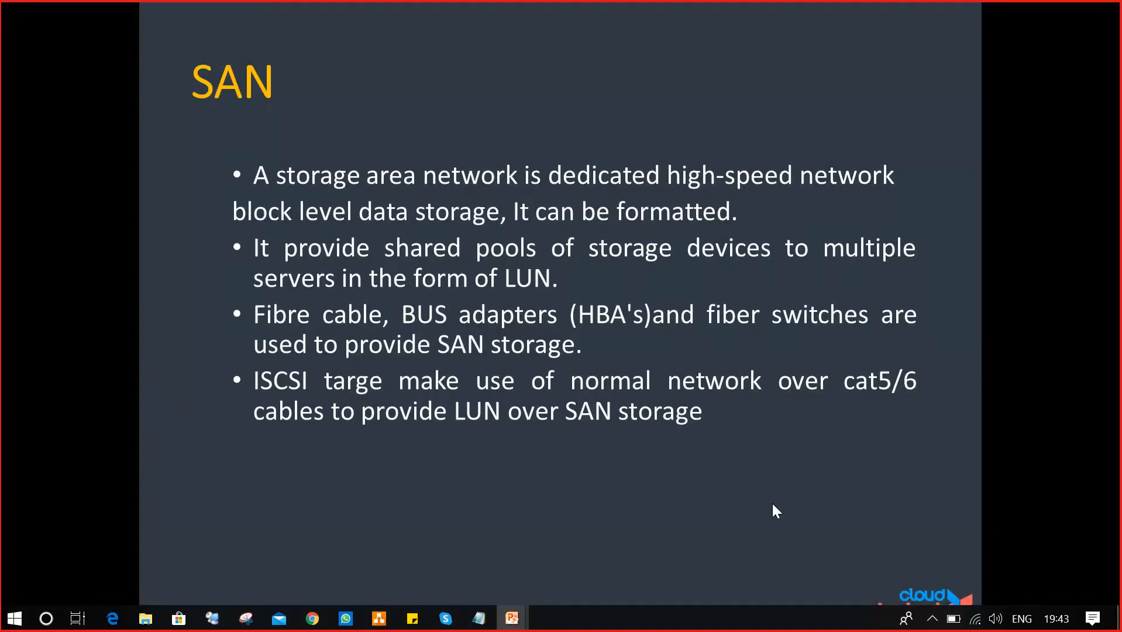
{"action": "key", "text": "alt+Tab"}
{"action": "left_click", "coordinate": [144, 124]}
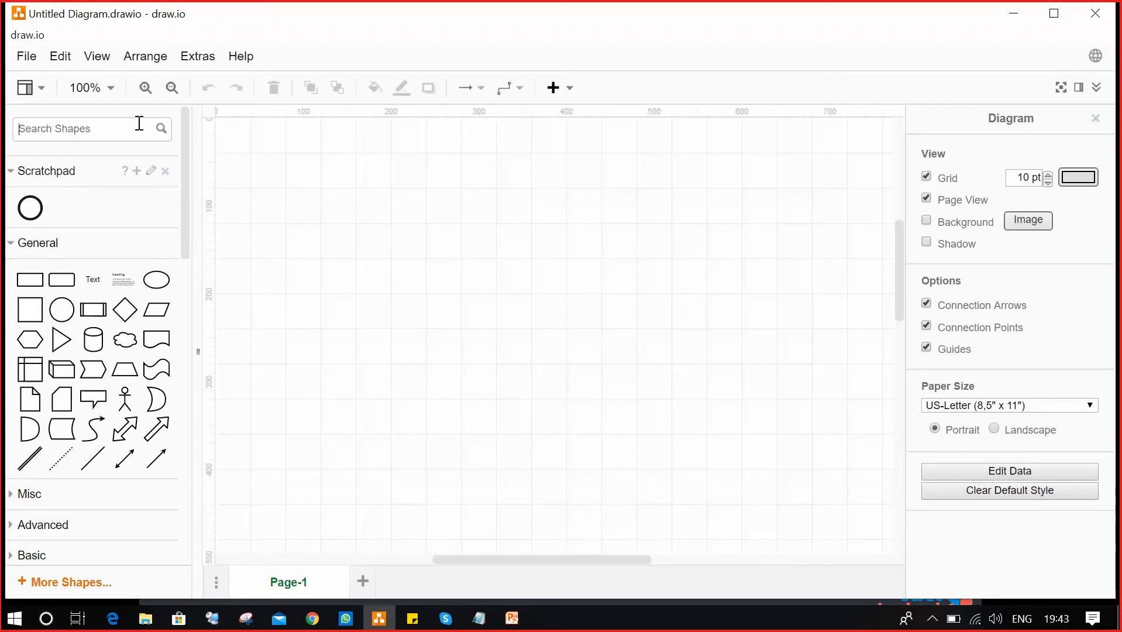
{"action": "type", "text": "SAN"}
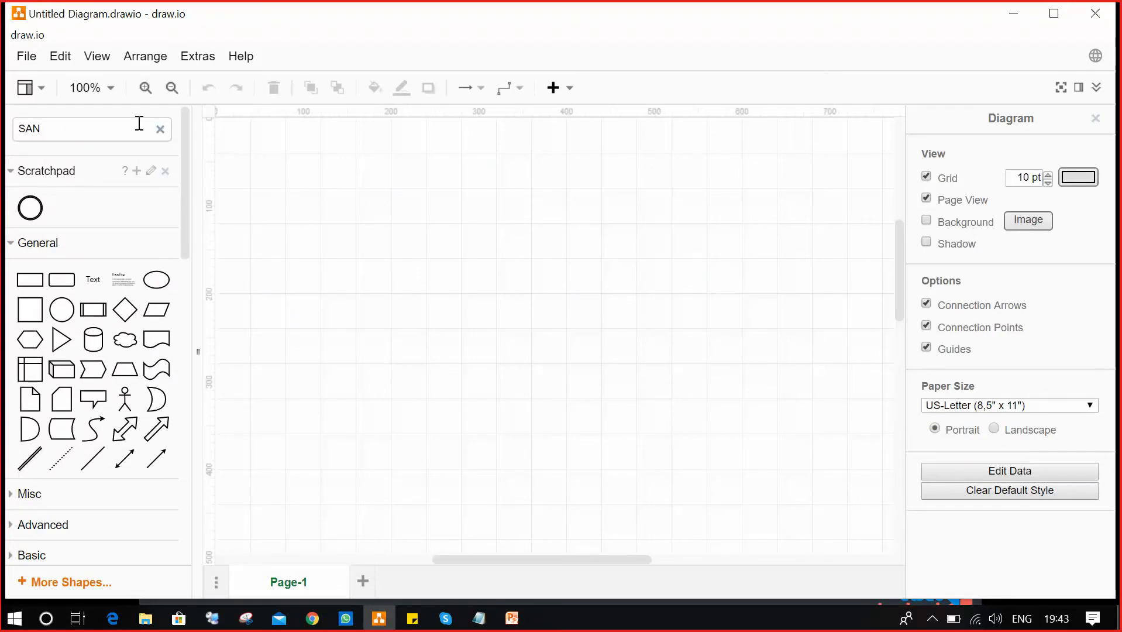
{"action": "key", "text": "Return"}
{"action": "type", "text": "storr"}
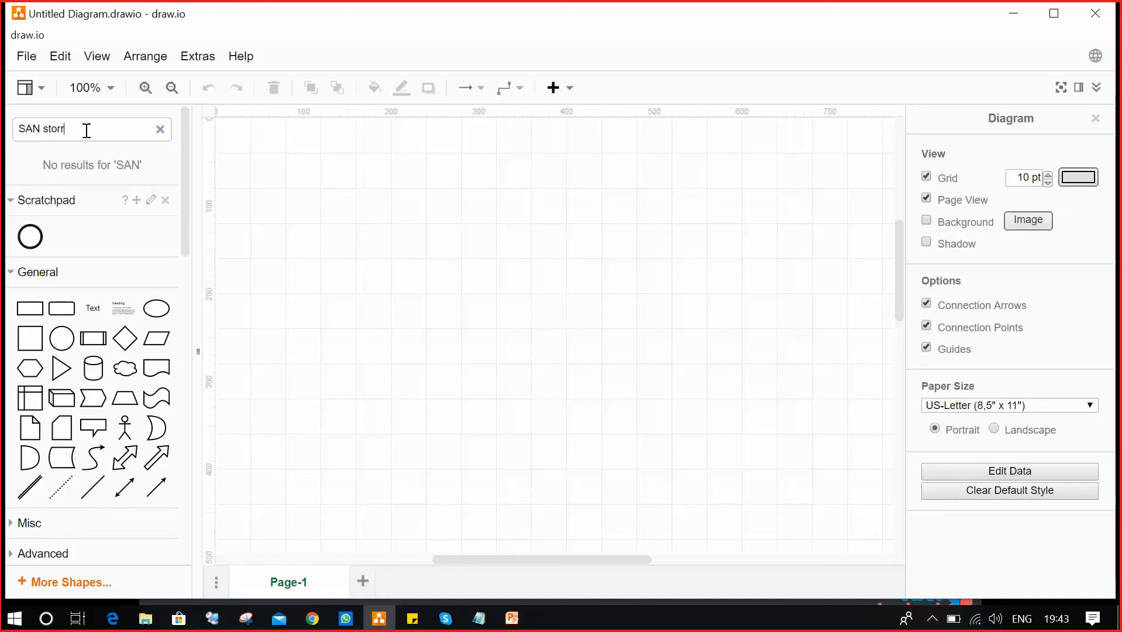
{"action": "type", "text": "age"}
{"action": "key", "text": "Return"}
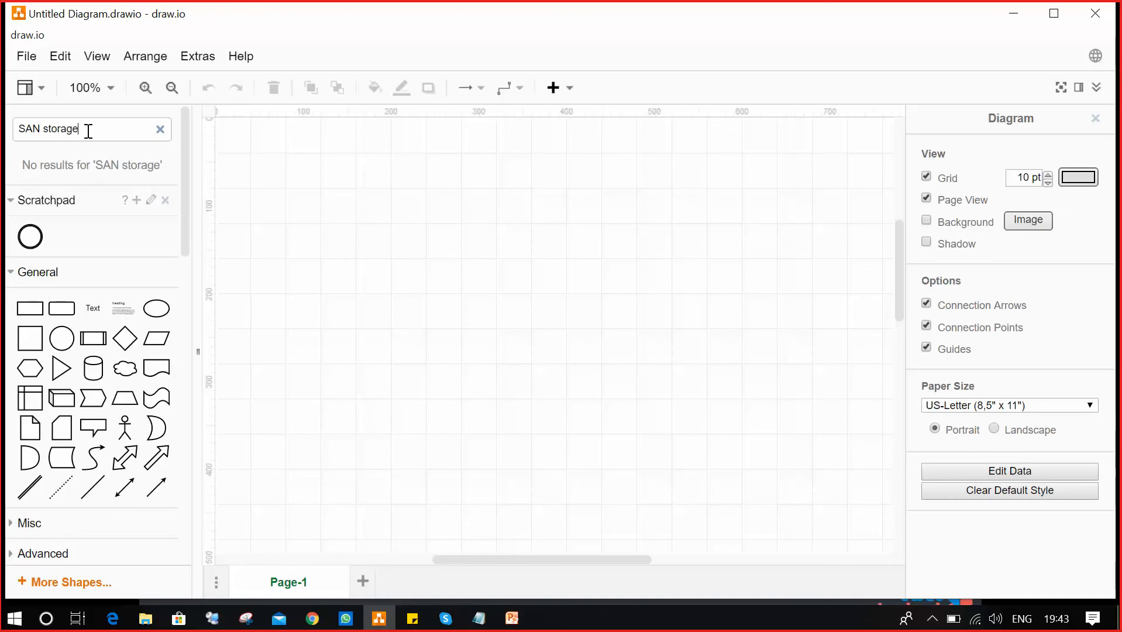
Refine the shape search to 'Storage area network', then trim it to 'Storage'.
{"action": "left_click_drag", "start_coordinate": [85, 127], "coordinate": [24, 129]}
{"action": "key", "text": "BackSpace"}
{"action": "type", "text": "torage aread network"}
{"action": "key", "text": "Return"}
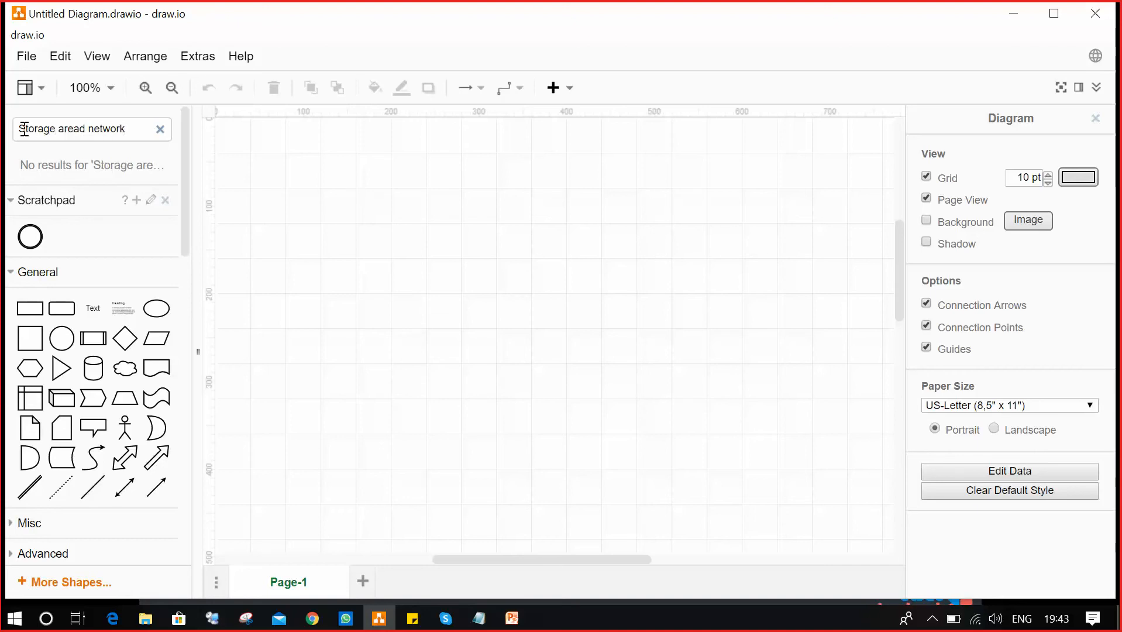
{"action": "left_click", "coordinate": [81, 130]}
{"action": "key", "text": "BackSpace"}
{"action": "left_click_drag", "start_coordinate": [116, 129], "coordinate": [58, 128]}
{"action": "key", "text": "BackSpace"}
{"action": "key", "text": "BackSpace"}
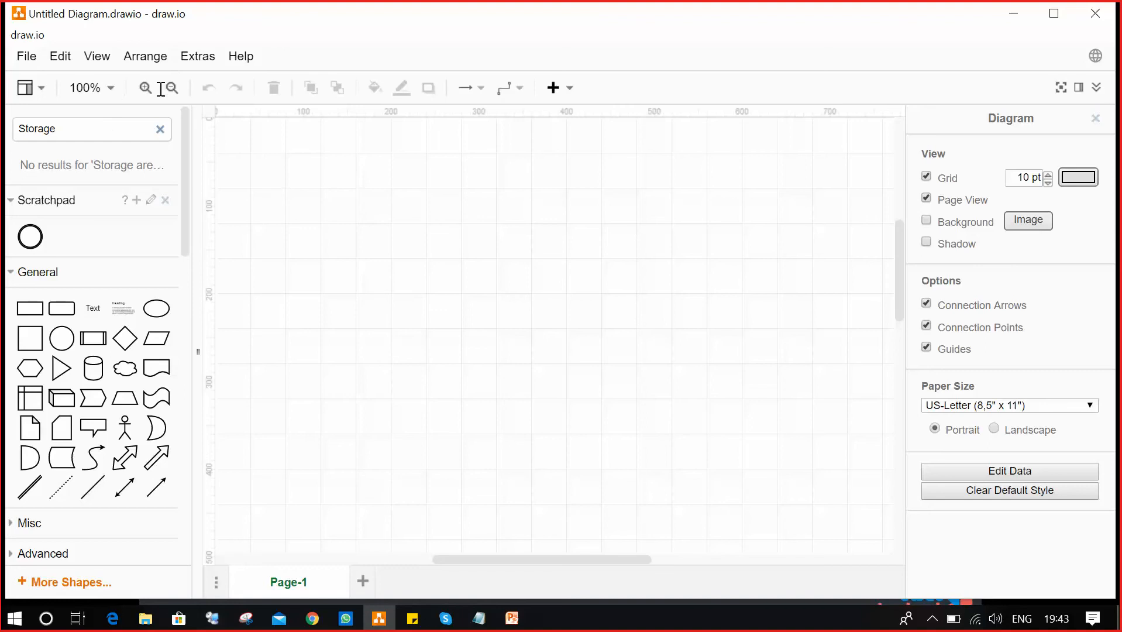
{"action": "key", "text": "Return"}
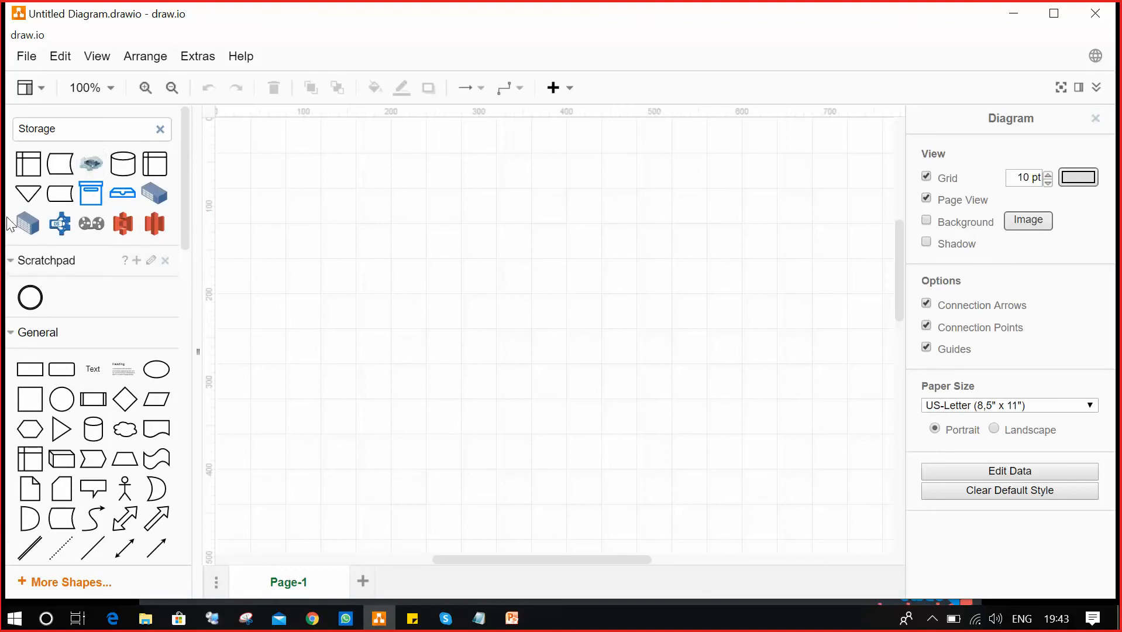
Insert the large datacenter storage unit shape and move it lower on the page.
{"action": "mouse_move", "coordinate": [28, 225]}
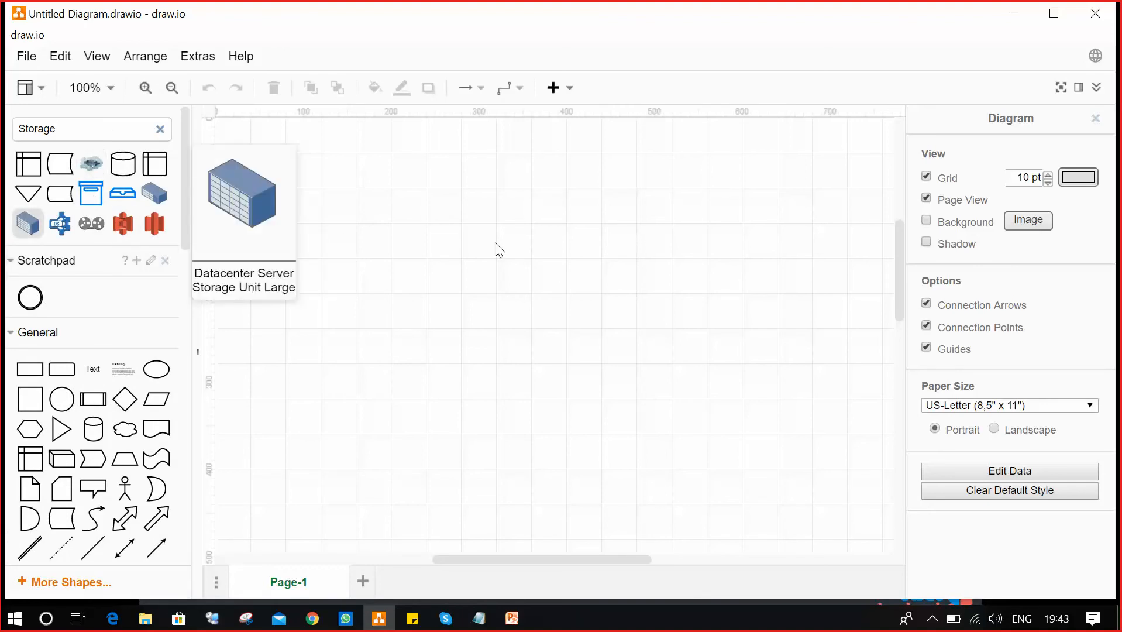
{"action": "left_click", "coordinate": [28, 225]}
{"action": "left_click_drag", "start_coordinate": [277, 167], "coordinate": [361, 417]}
{"action": "left_click", "coordinate": [362, 489]}
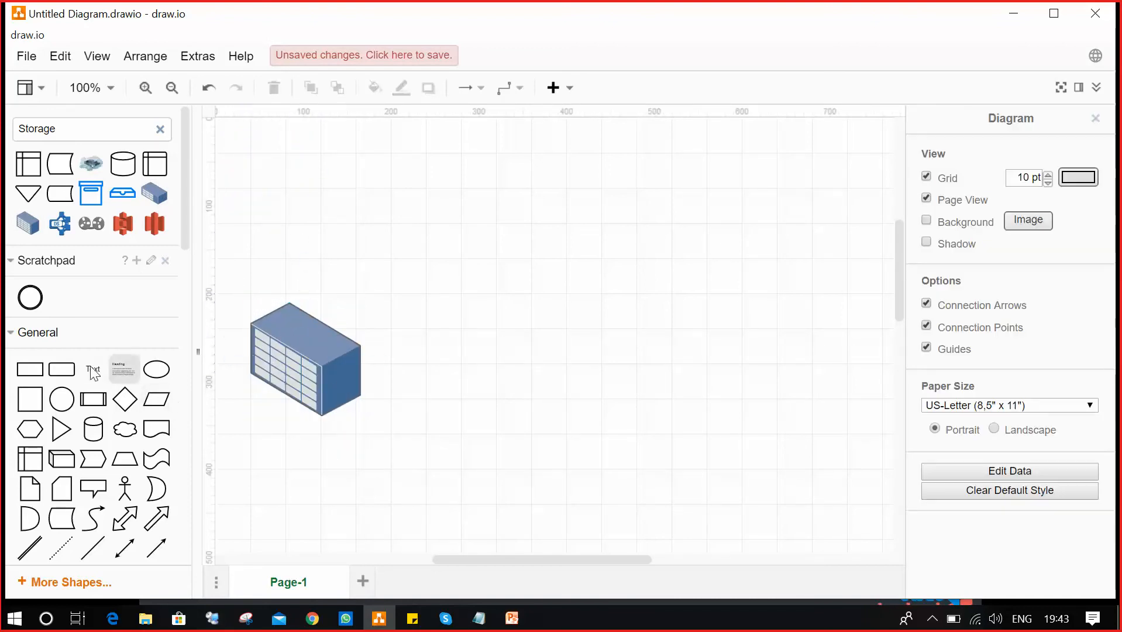
Add a two-line 'Hitachi SAN' text label centred beneath the storage unit.
{"action": "left_click", "coordinate": [93, 368]}
{"action": "left_click_drag", "start_coordinate": [280, 445], "coordinate": [314, 444]}
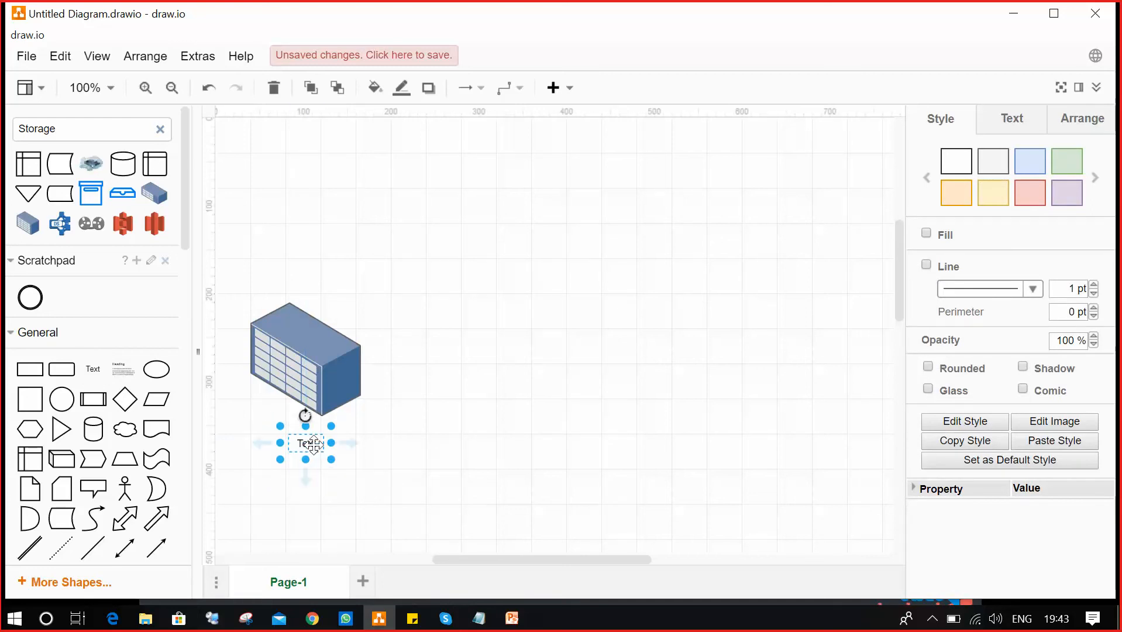
{"action": "double_click", "coordinate": [314, 444]}
{"action": "type", "text": "Hitachi"}
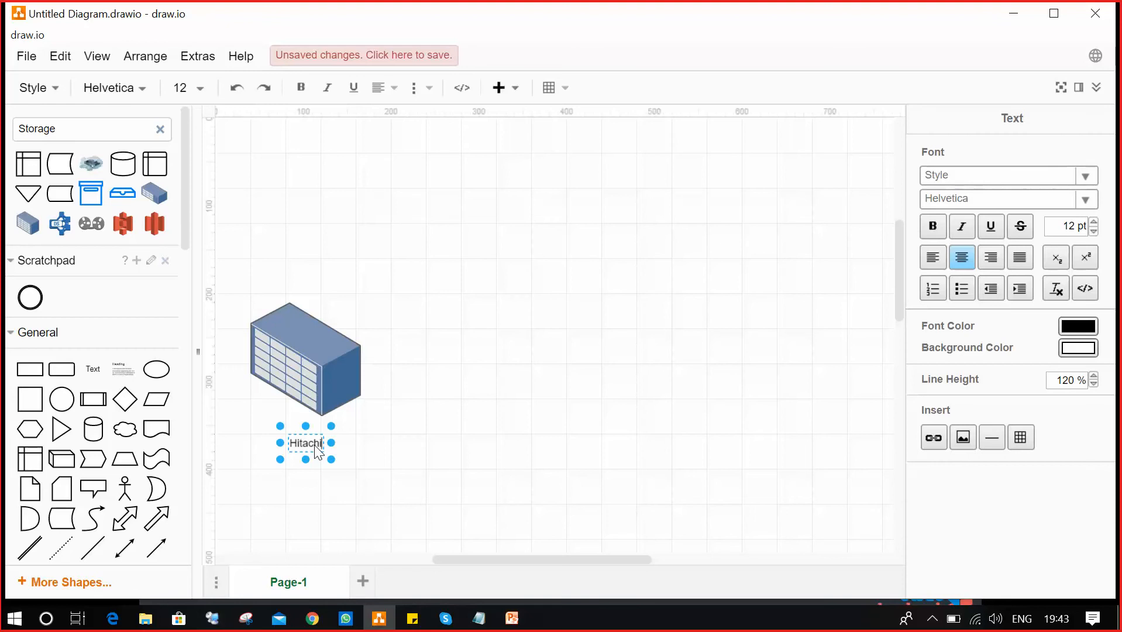
{"action": "key", "text": "Return"}
{"action": "type", "text": "SAN"}
{"action": "left_click", "coordinate": [634, 455]}
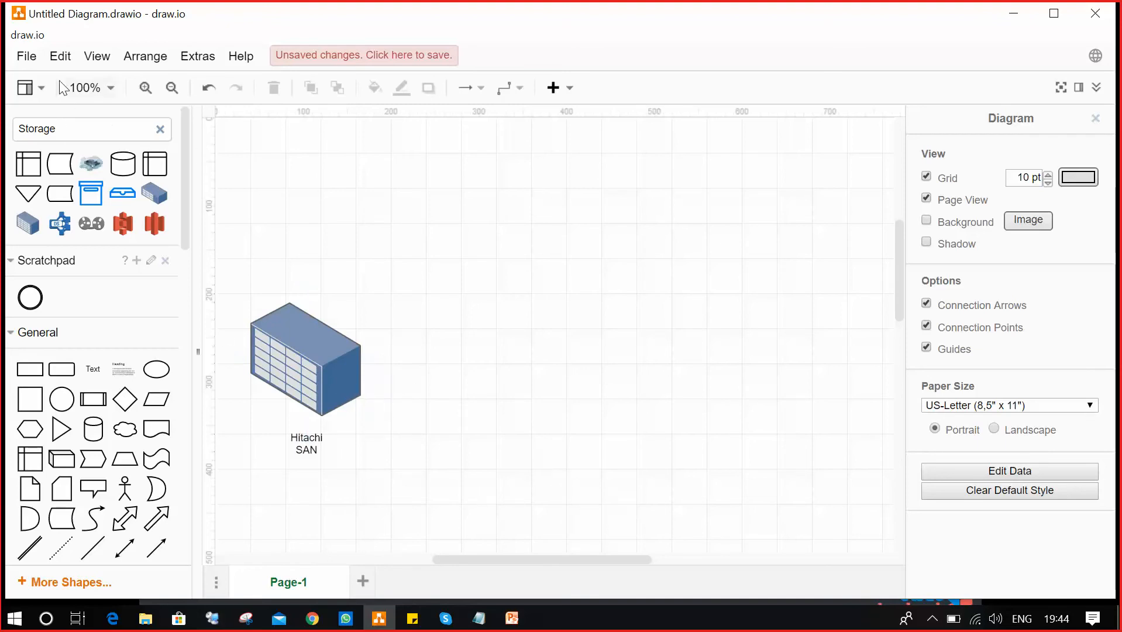
Search shapes for 'servers' and place the green Application Server on the right.
{"action": "left_click", "coordinate": [158, 129]}
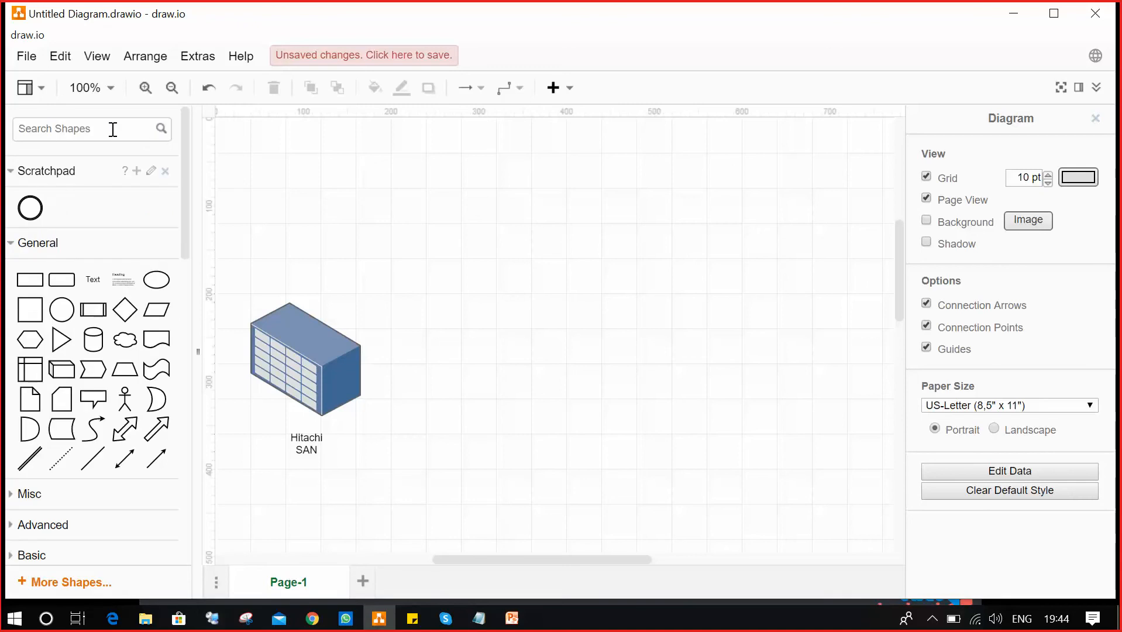
{"action": "type", "text": "serve"}
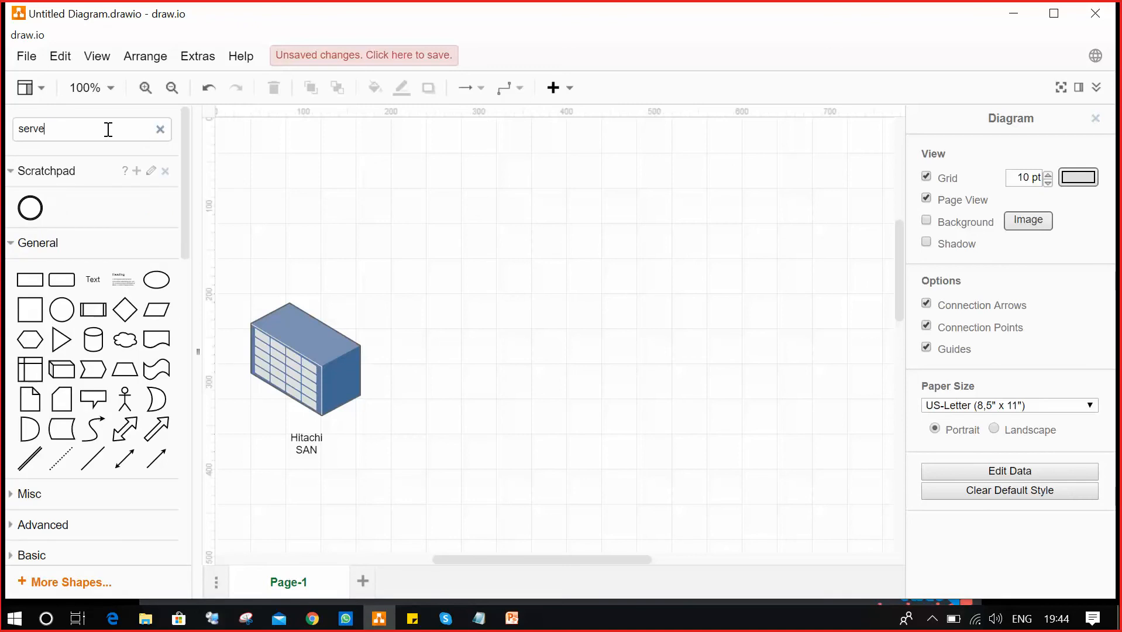
{"action": "type", "text": "rs"}
{"action": "key", "text": "Return"}
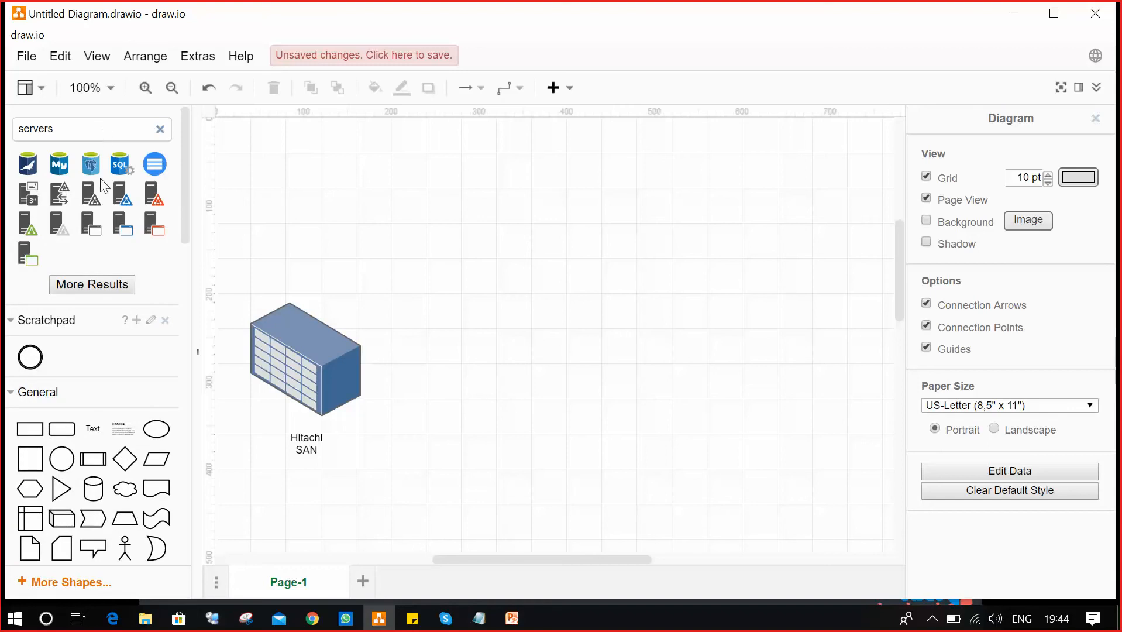
{"action": "mouse_move", "coordinate": [21, 248]}
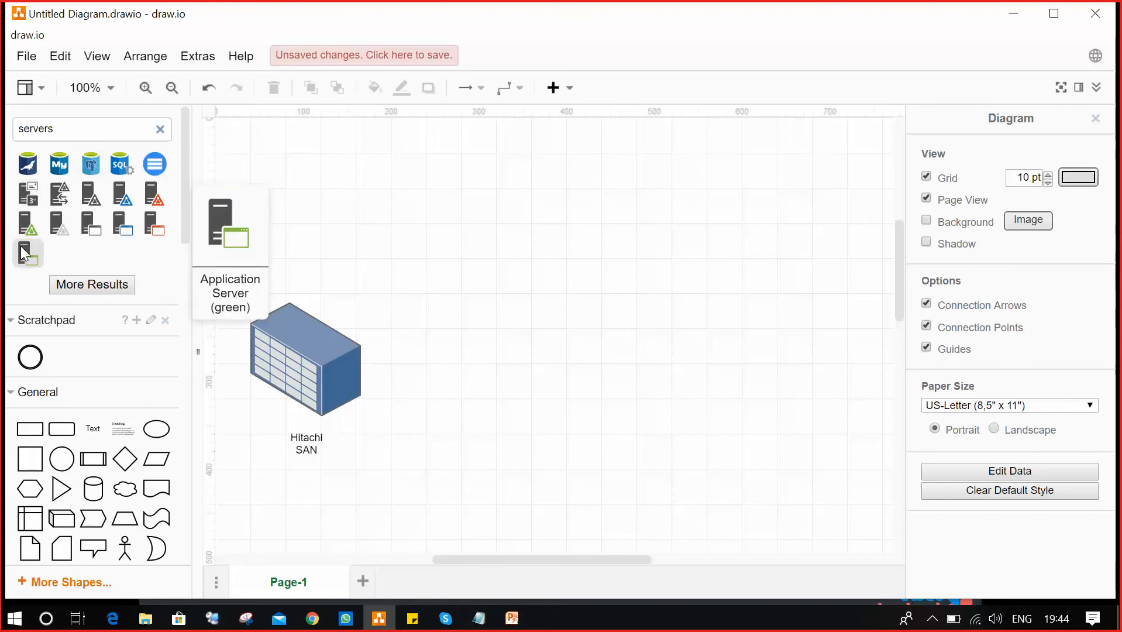
{"action": "left_click", "coordinate": [22, 248]}
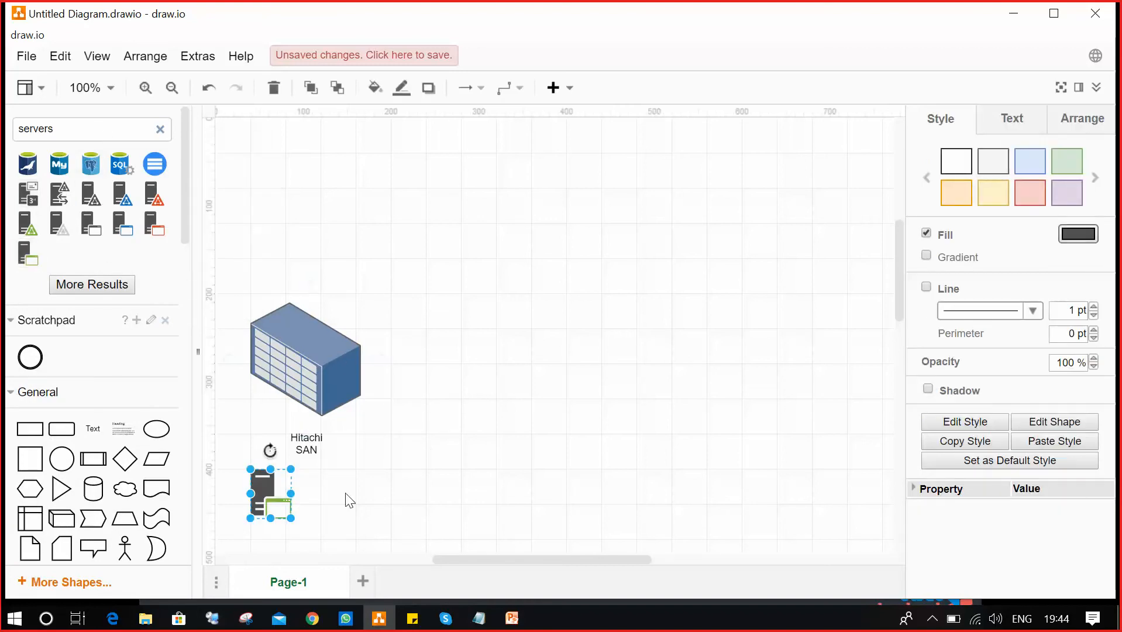
{"action": "left_click_drag", "start_coordinate": [260, 485], "coordinate": [790, 358]}
{"action": "left_click", "coordinate": [813, 464]}
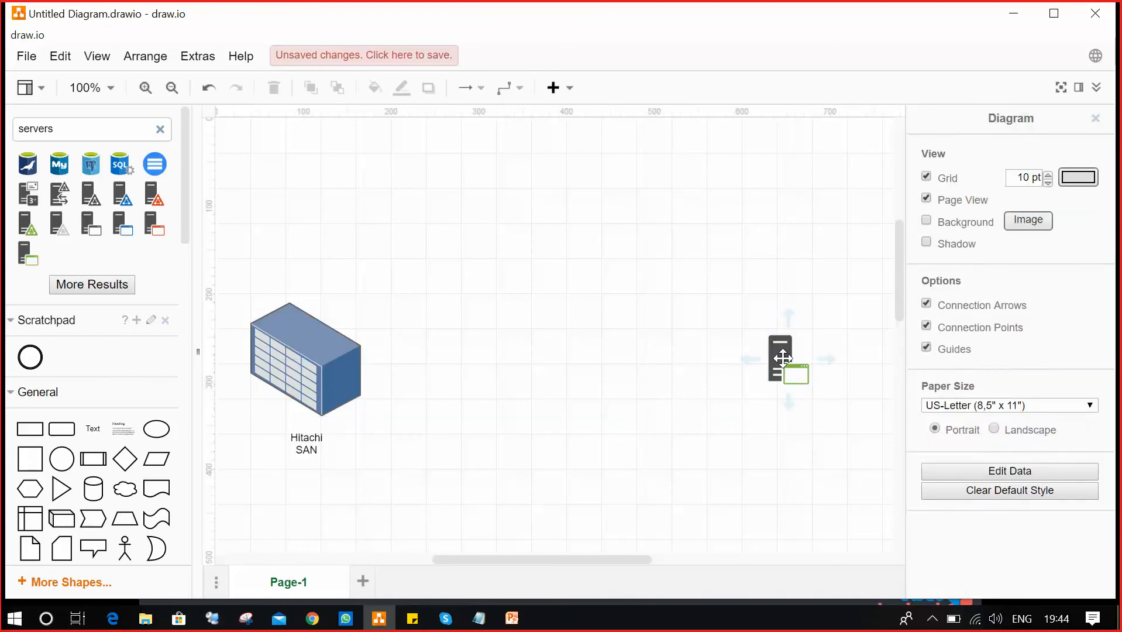
{"action": "left_click", "coordinate": [781, 356]}
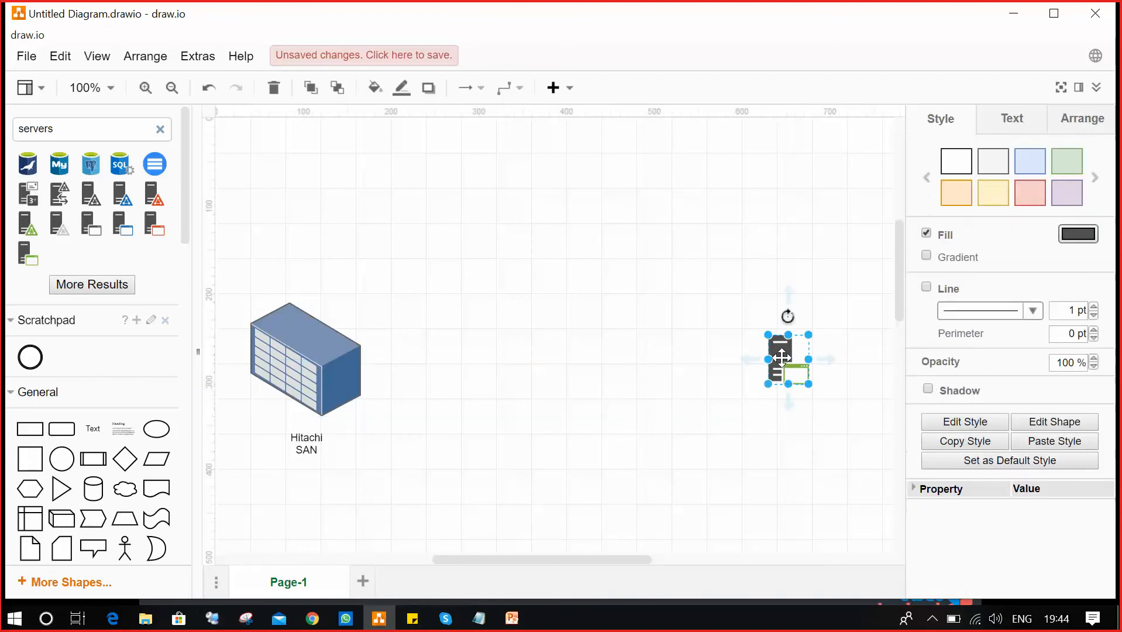
Add an 'App Server' text label beneath the server icon.
{"action": "left_click", "coordinate": [93, 428]}
{"action": "left_click_drag", "start_coordinate": [270, 476], "coordinate": [789, 437]}
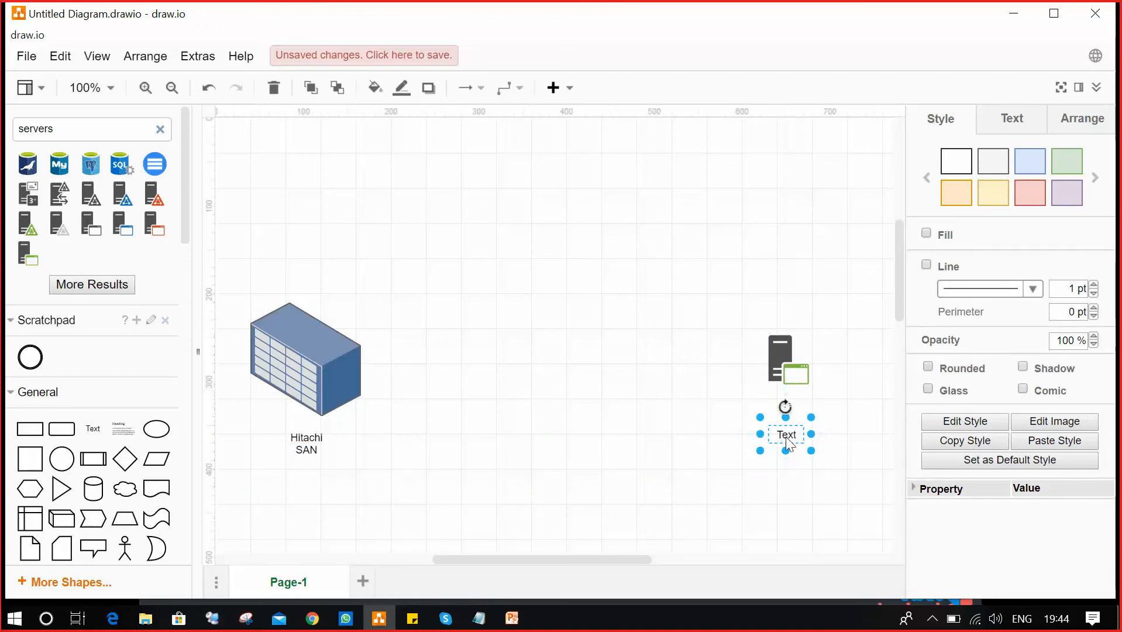
{"action": "double_click", "coordinate": [786, 436]}
{"action": "type", "text": "Ser"}
{"action": "type", "text": " Se"}
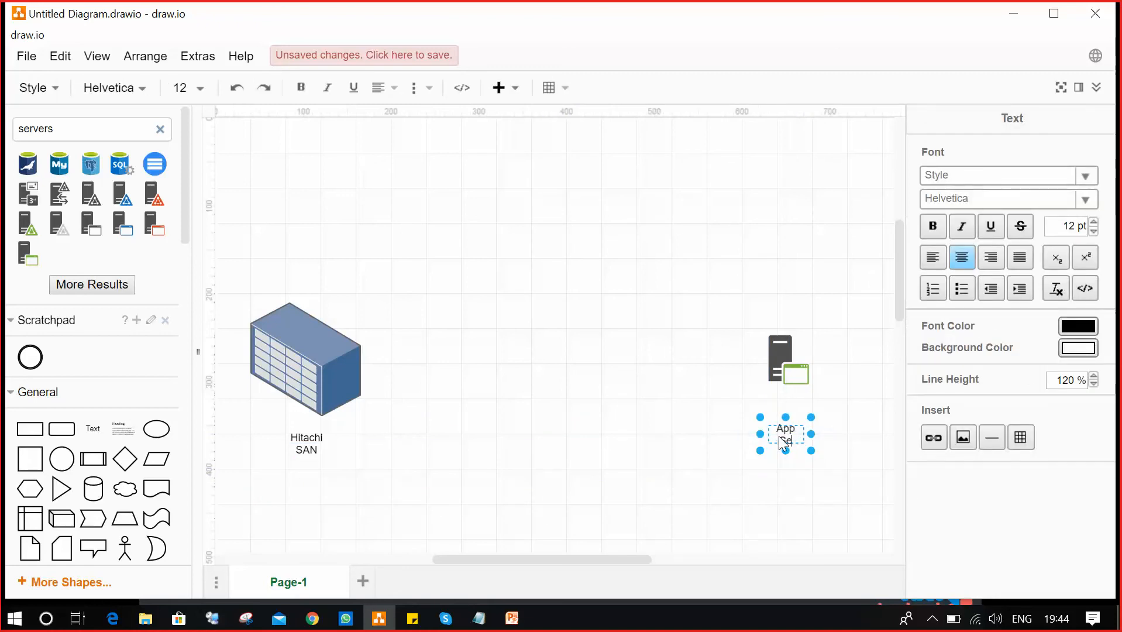
{"action": "left_click", "coordinate": [697, 487]}
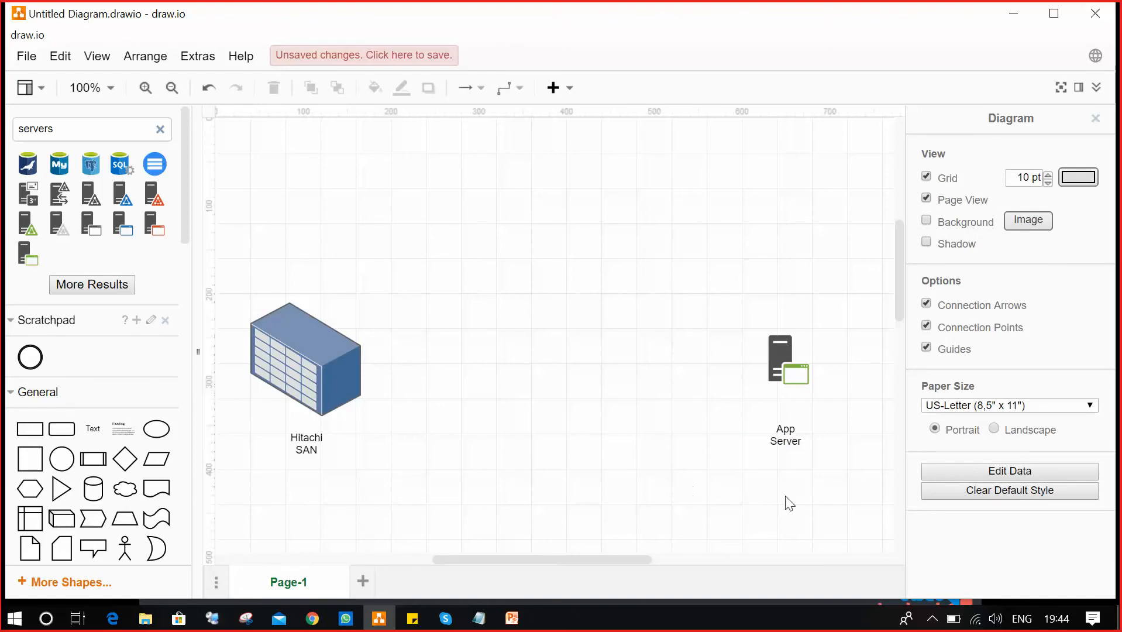
{"action": "mouse_move", "coordinate": [782, 379]}
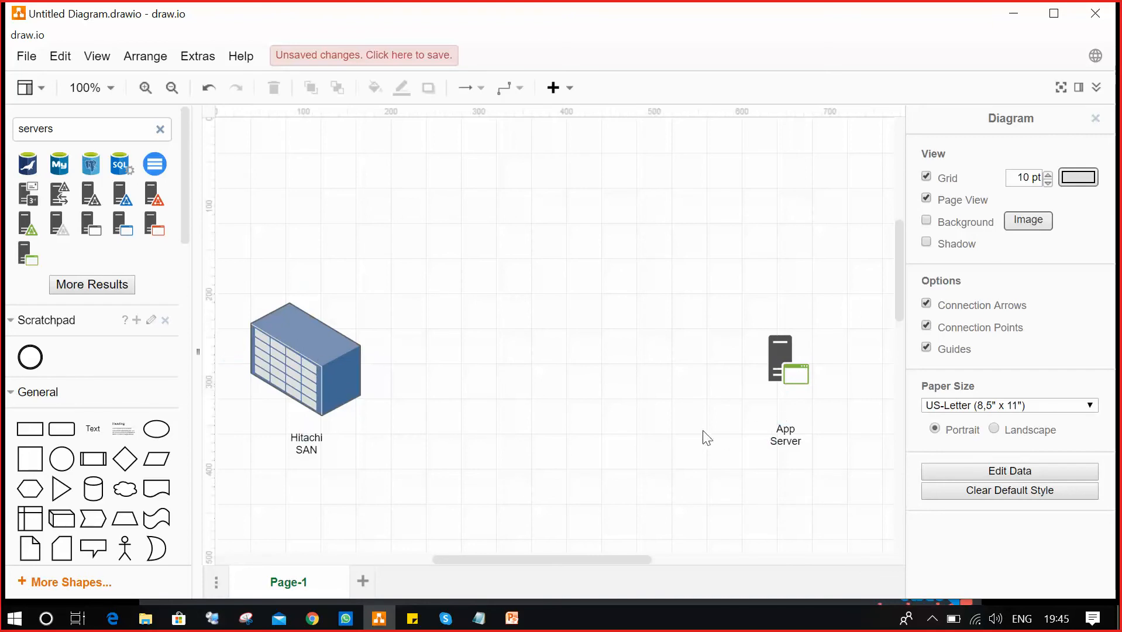
Add a double-headed block arrow and stretch it from Hitachi SAN to App Server.
{"action": "scroll", "coordinate": [102, 468], "scroll_direction": "down", "scroll_amount": 4}
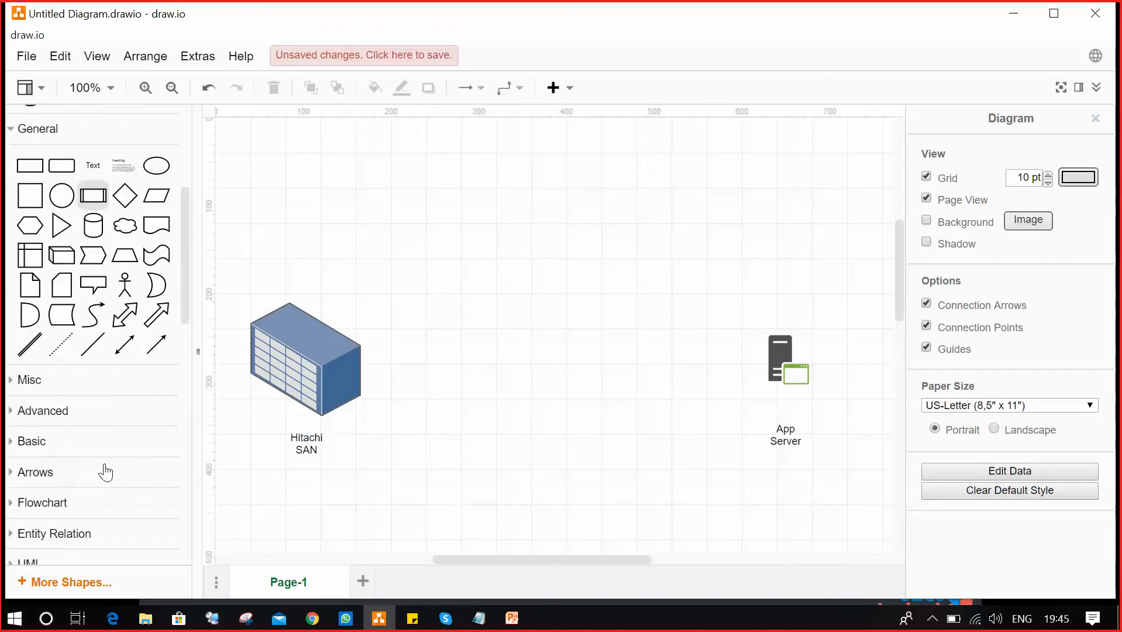
{"action": "scroll", "coordinate": [105, 472], "scroll_direction": "up", "scroll_amount": 3}
{"action": "mouse_move", "coordinate": [133, 405]}
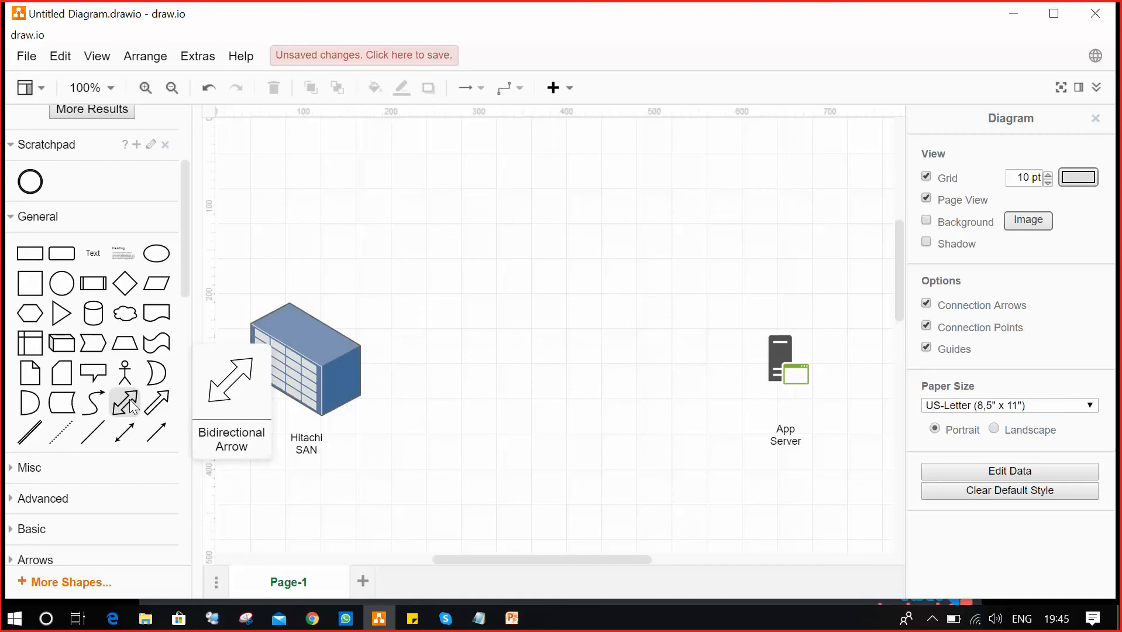
{"action": "left_click_drag", "start_coordinate": [133, 405], "coordinate": [272, 491]}
{"action": "left_click", "coordinate": [394, 522]}
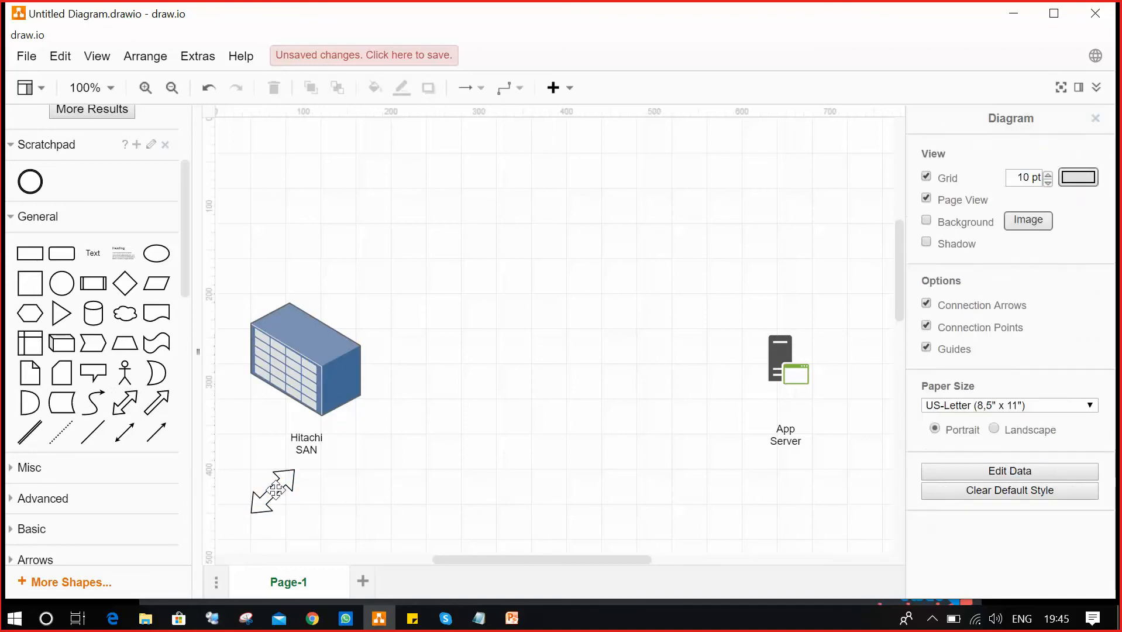
{"action": "left_click", "coordinate": [275, 490]}
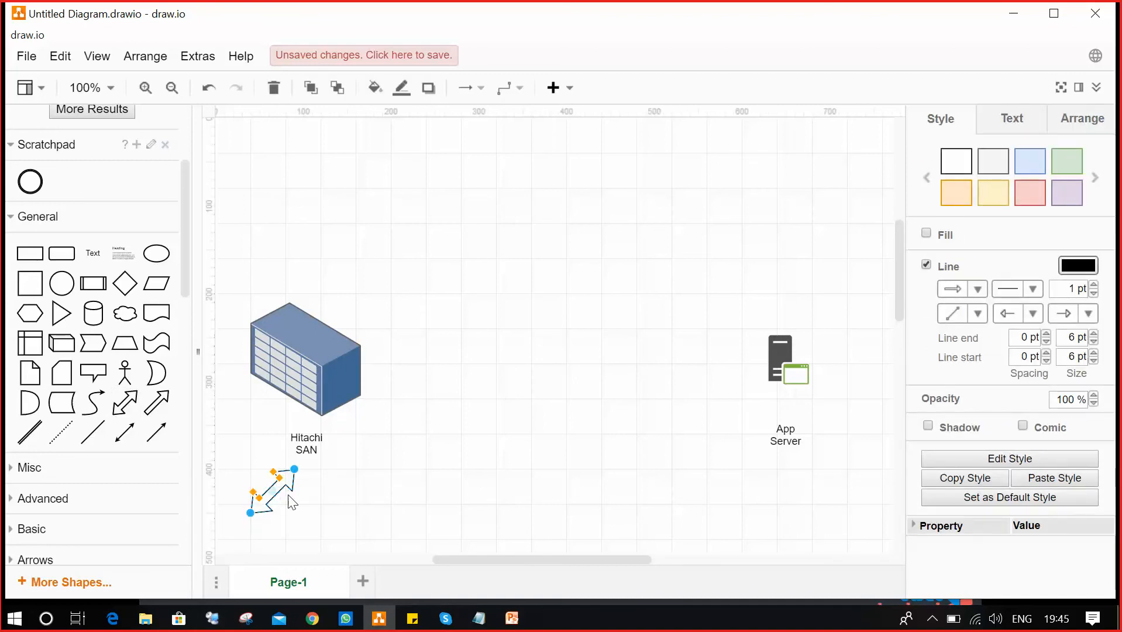
{"action": "left_click_drag", "start_coordinate": [290, 503], "coordinate": [425, 354]}
{"action": "left_click_drag", "start_coordinate": [592, 360], "coordinate": [741, 357]}
{"action": "left_click", "coordinate": [693, 456]}
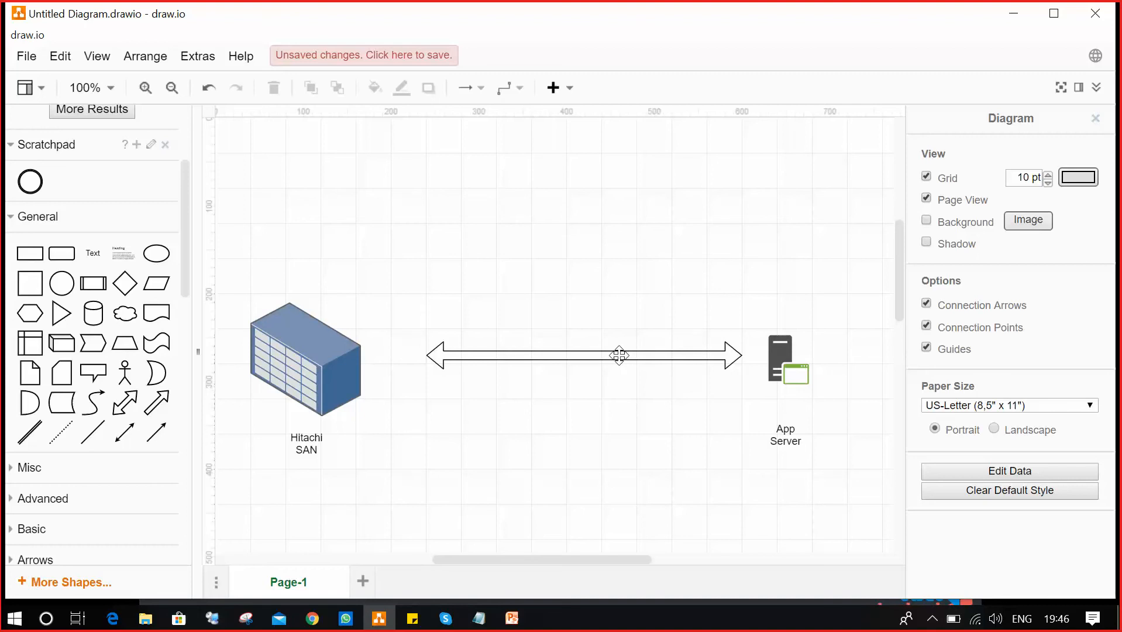
Duplicate the double arrow and place the copy just below the original.
{"action": "left_click", "coordinate": [619, 355]}
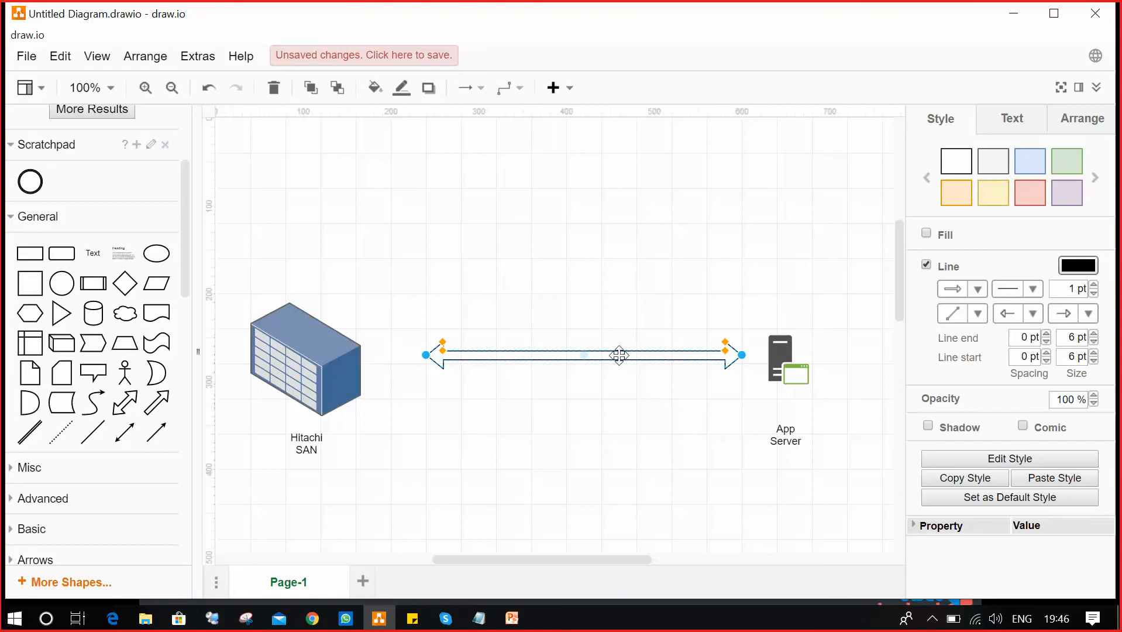
{"action": "key", "text": "ctrl+d"}
{"action": "left_click_drag", "start_coordinate": [603, 364], "coordinate": [603, 390]}
{"action": "left_click", "coordinate": [683, 443]}
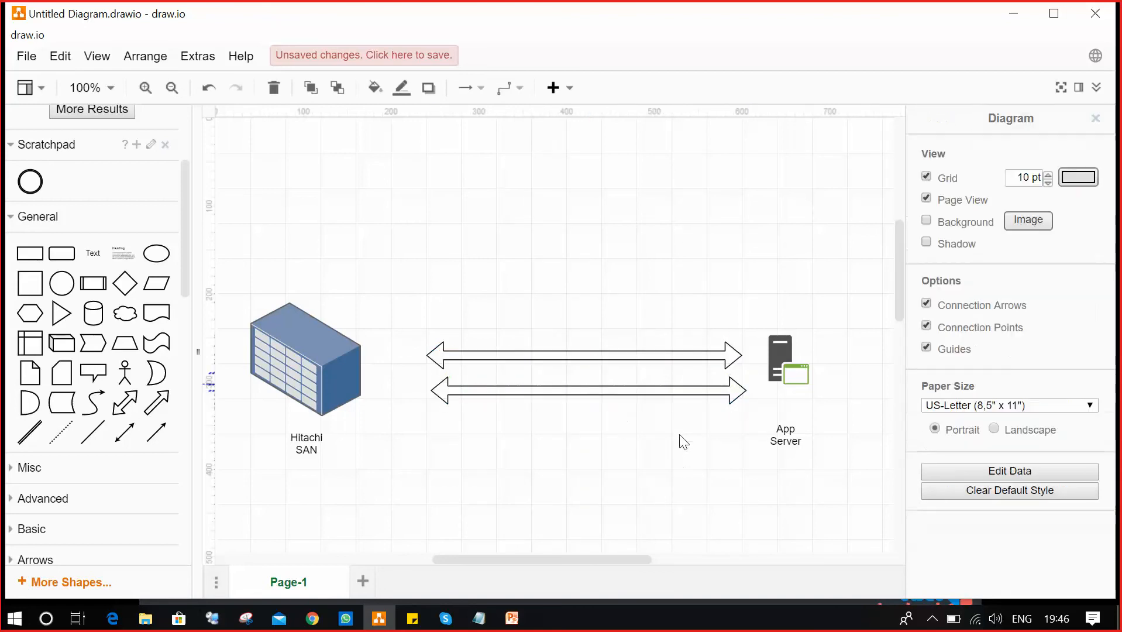
Make the upper arrow green and the lower arrow red, and insert a Text shape.
{"action": "left_click", "coordinate": [650, 356]}
{"action": "left_click", "coordinate": [1067, 166]}
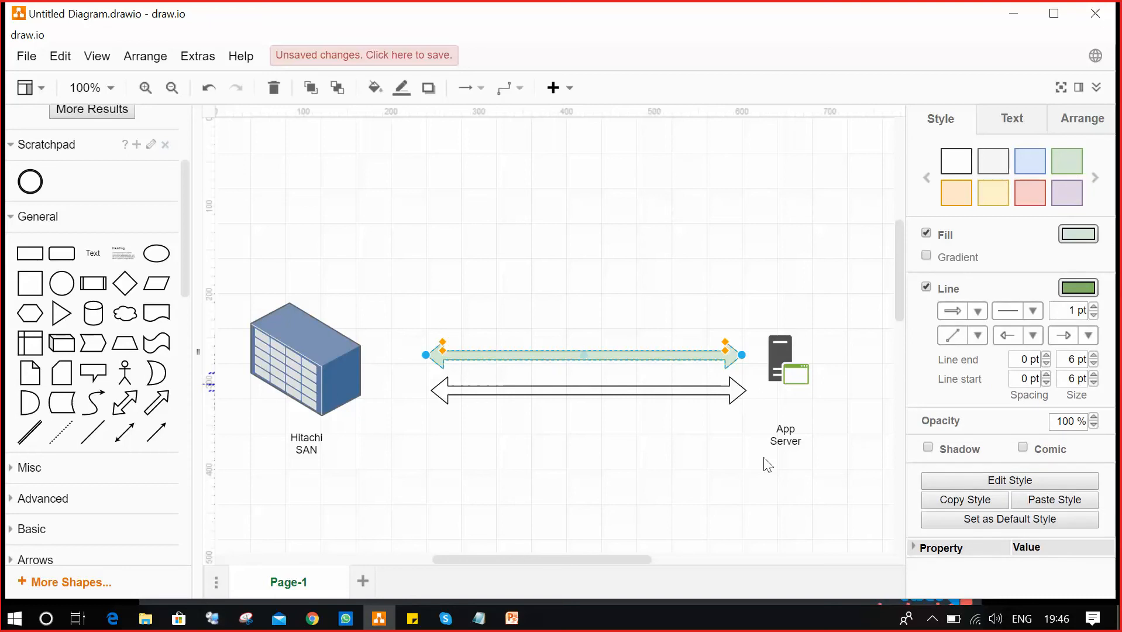
{"action": "left_click", "coordinate": [634, 392]}
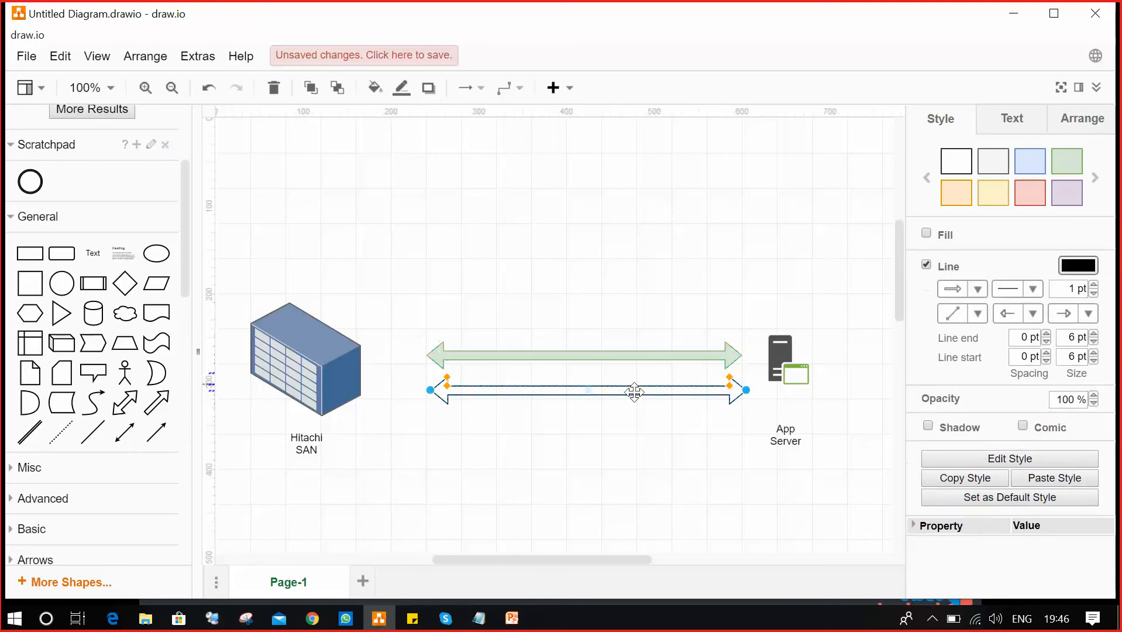
{"action": "left_click_drag", "start_coordinate": [633, 392], "coordinate": [629, 391]}
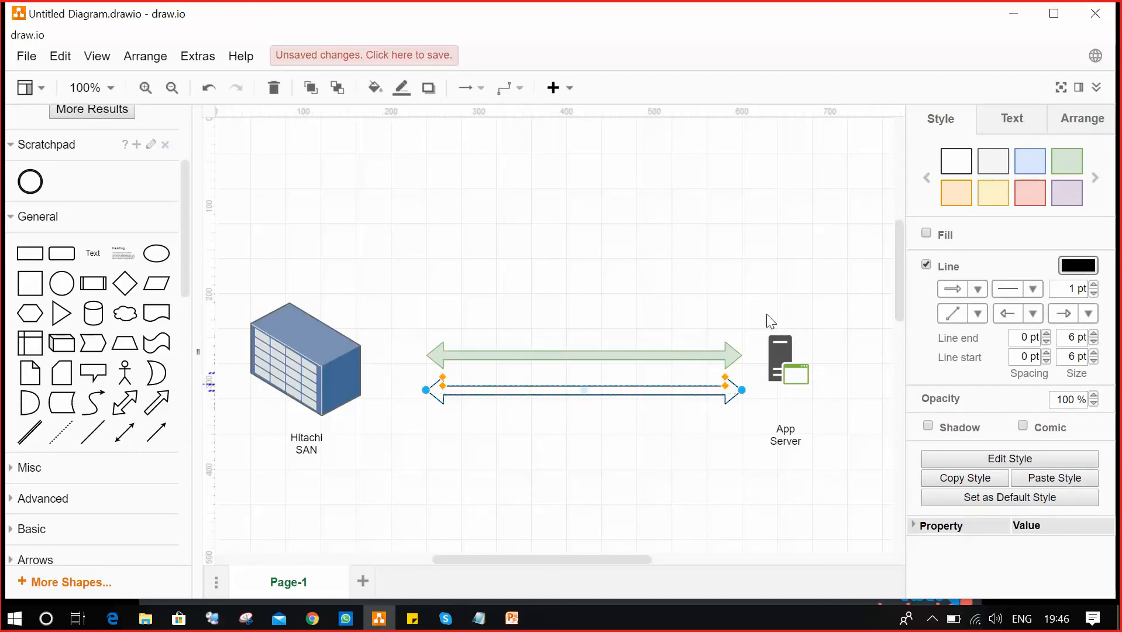
{"action": "left_click", "coordinate": [1032, 192]}
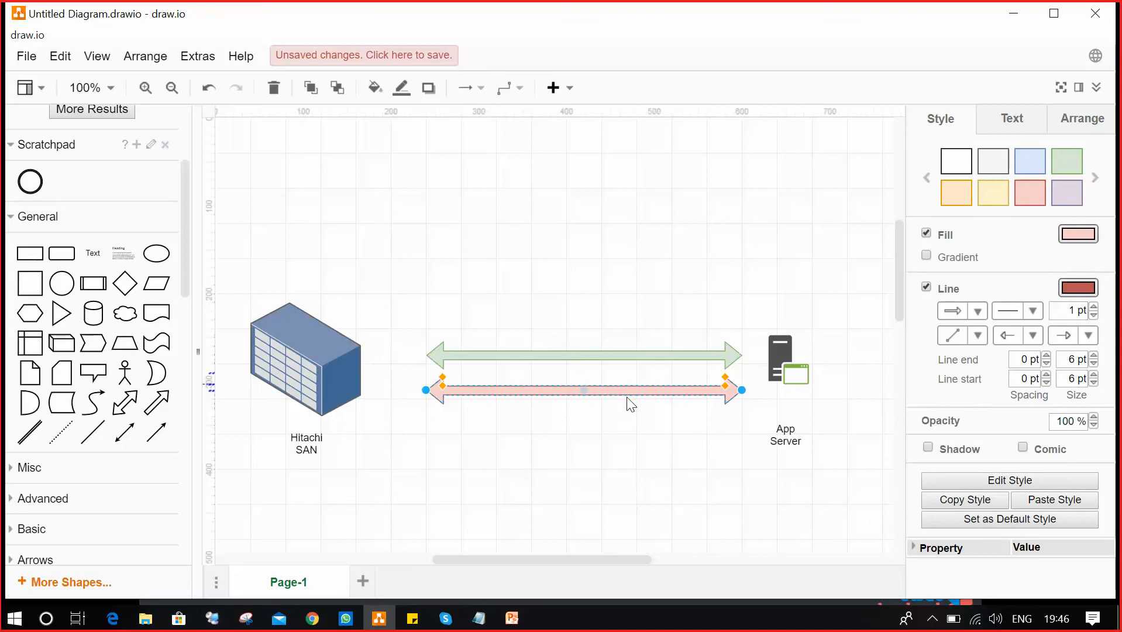
{"action": "left_click", "coordinate": [661, 480]}
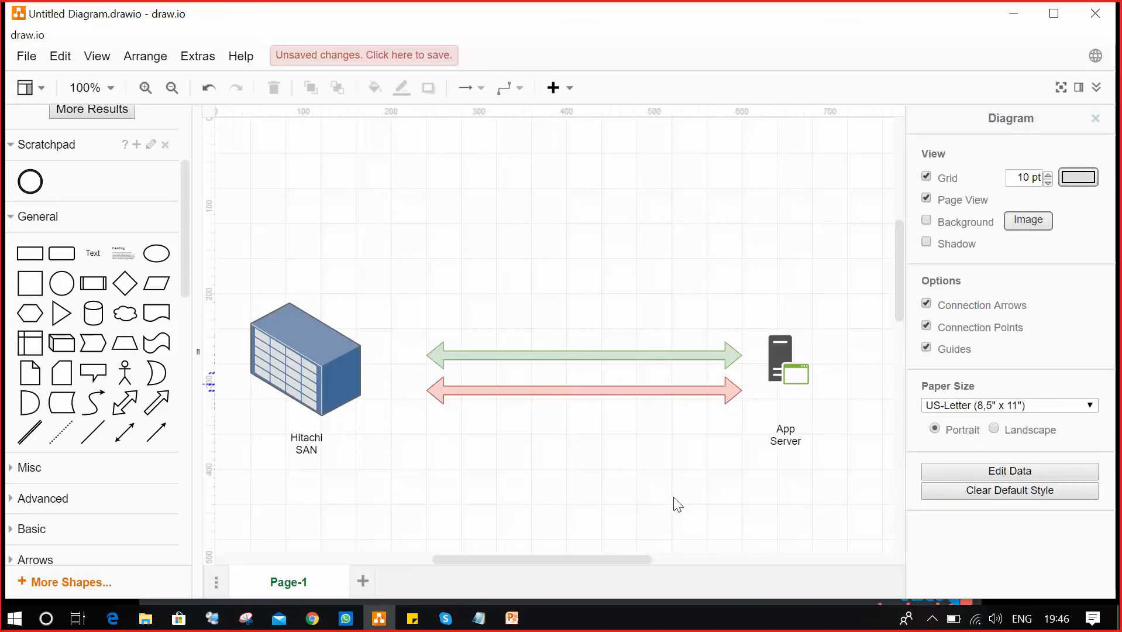
{"action": "left_click", "coordinate": [95, 250]}
Label the green arrow 'FC' with the text box placed above it.
{"action": "left_click_drag", "start_coordinate": [263, 474], "coordinate": [670, 326]}
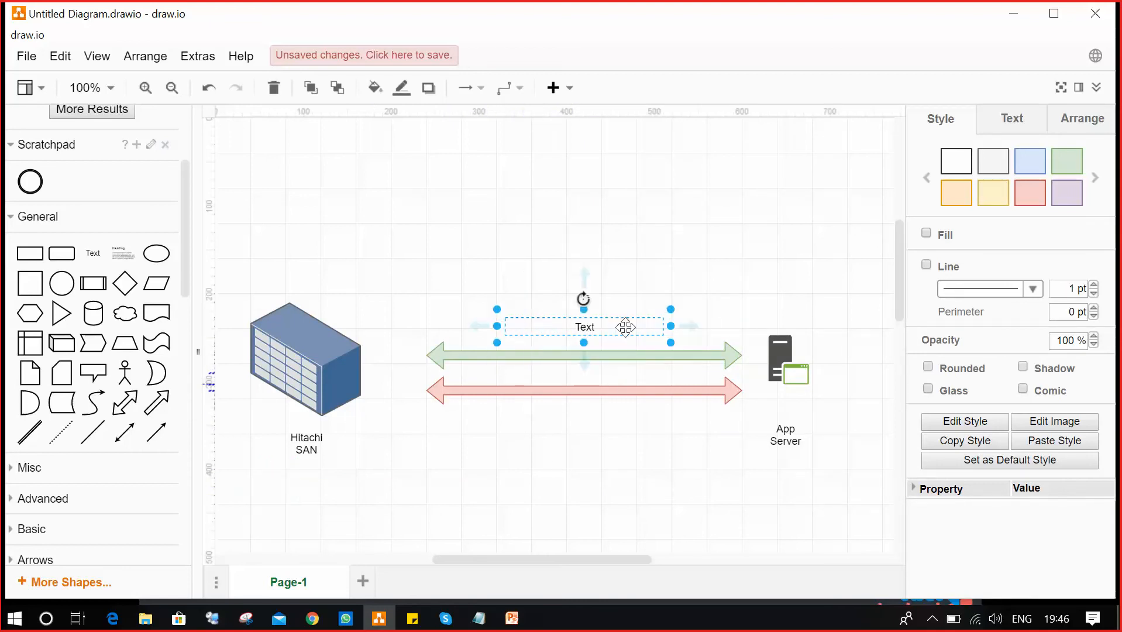
{"action": "double_click", "coordinate": [585, 324]}
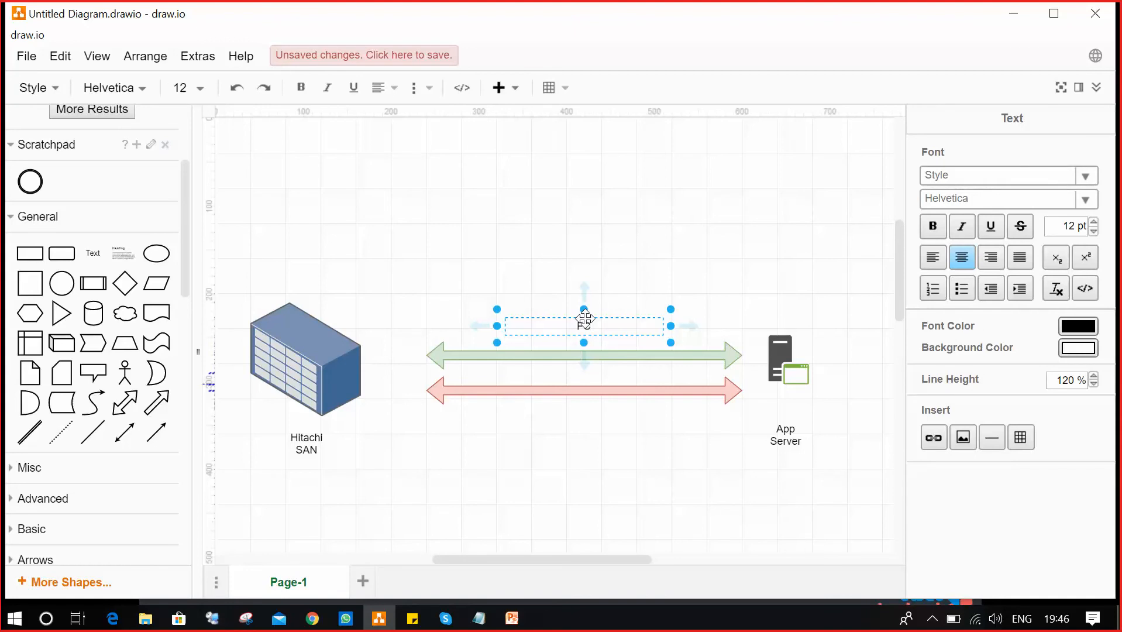
{"action": "left_click", "coordinate": [608, 321]}
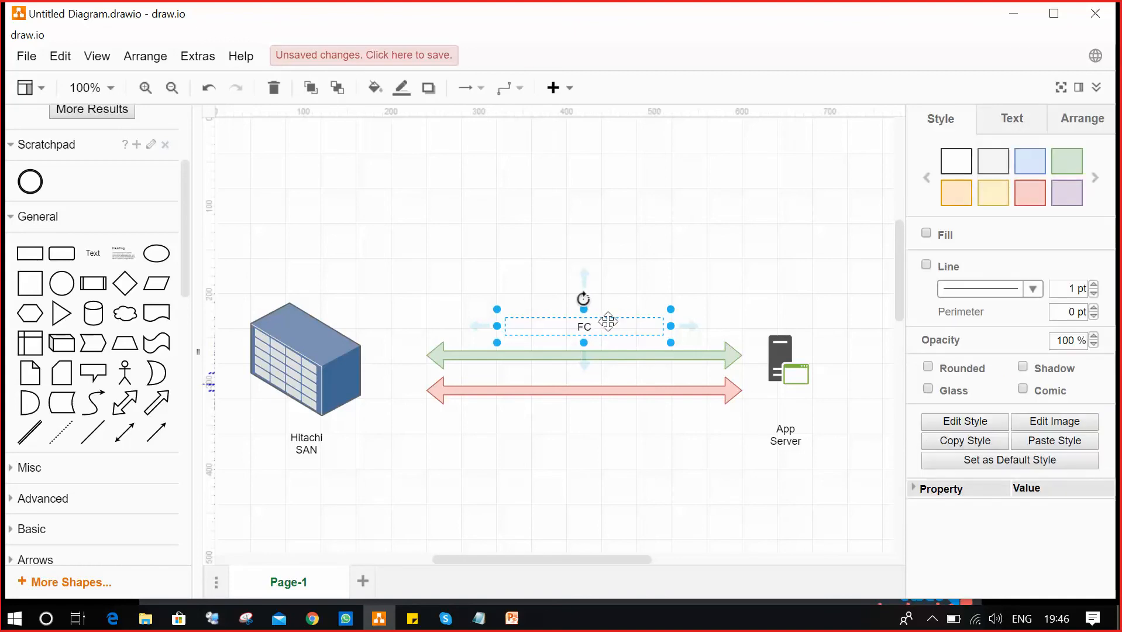
Copy the label below the red arrow and change its text to 'iSCSI'.
{"action": "key", "text": "ctrl+d"}
{"action": "left_click_drag", "start_coordinate": [614, 328], "coordinate": [612, 434]}
{"action": "double_click", "coordinate": [583, 425]}
{"action": "key", "text": "BackSpace"}
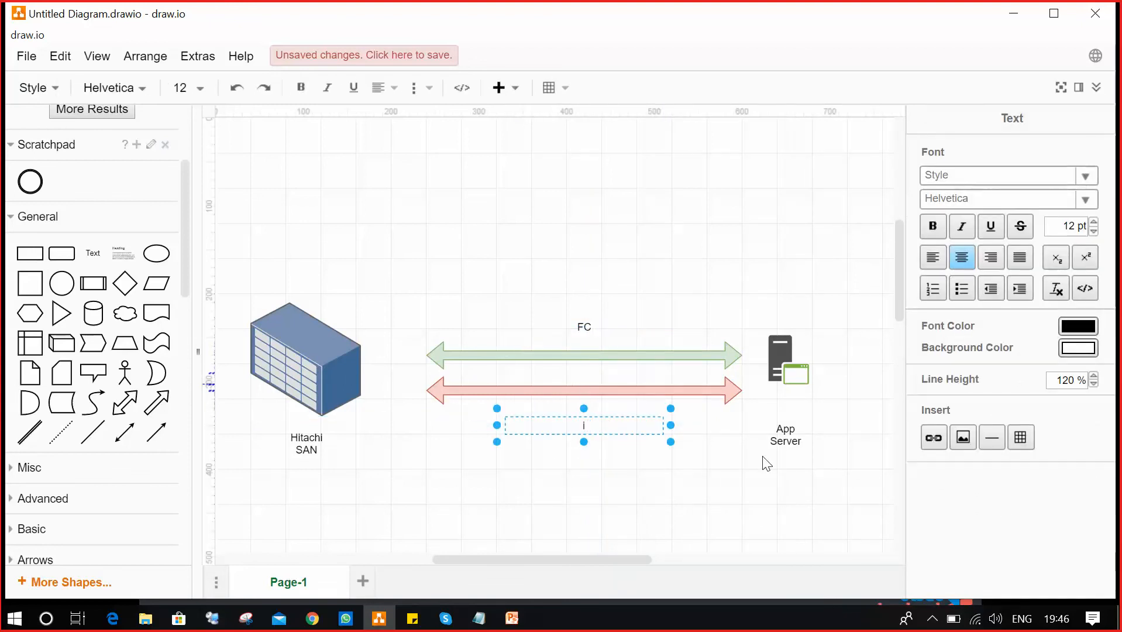
{"action": "key", "text": "BackSpace"}
{"action": "key", "text": "BackSpace"}
{"action": "type", "text": "iSCSI"}
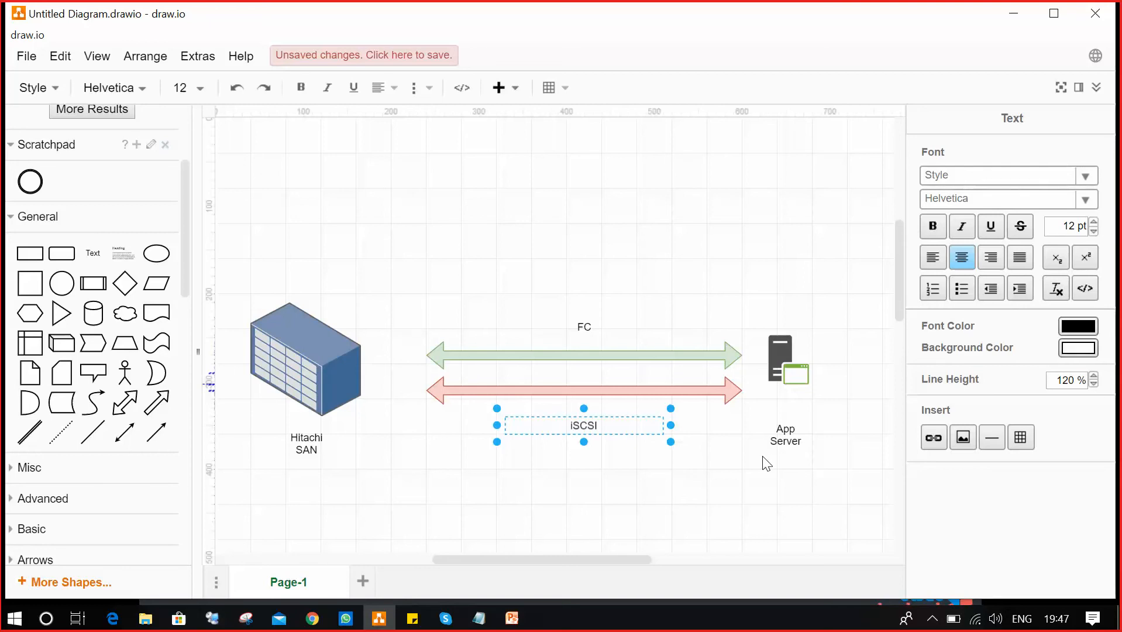
{"action": "left_click", "coordinate": [761, 501]}
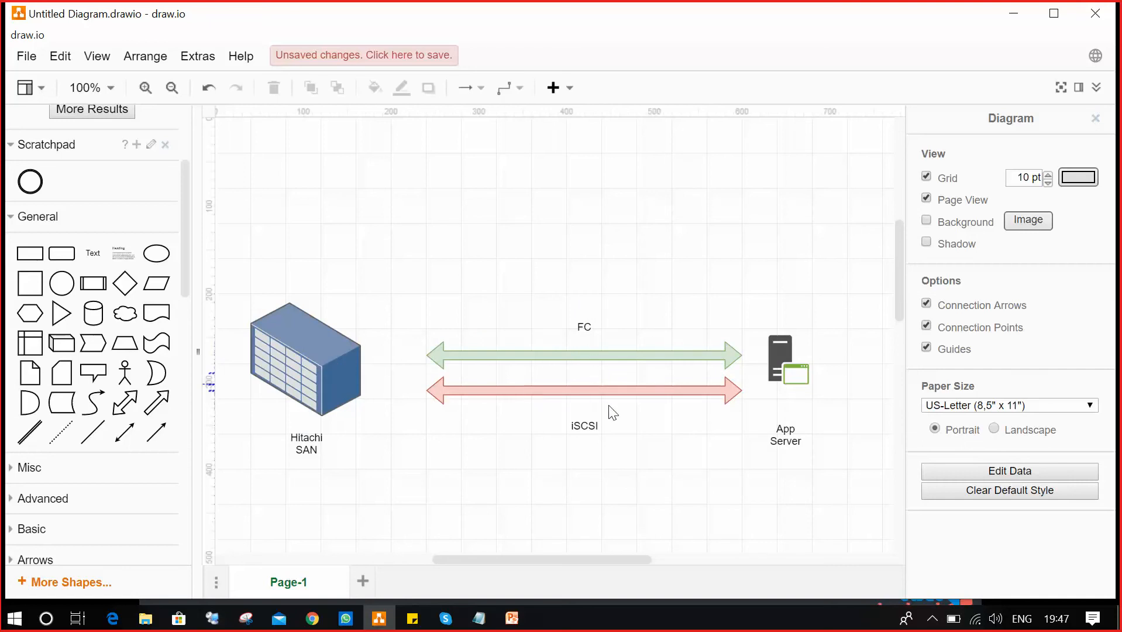
Delete the App Server icon and change its label text to 'Xenserver'.
{"action": "left_click", "coordinate": [792, 367]}
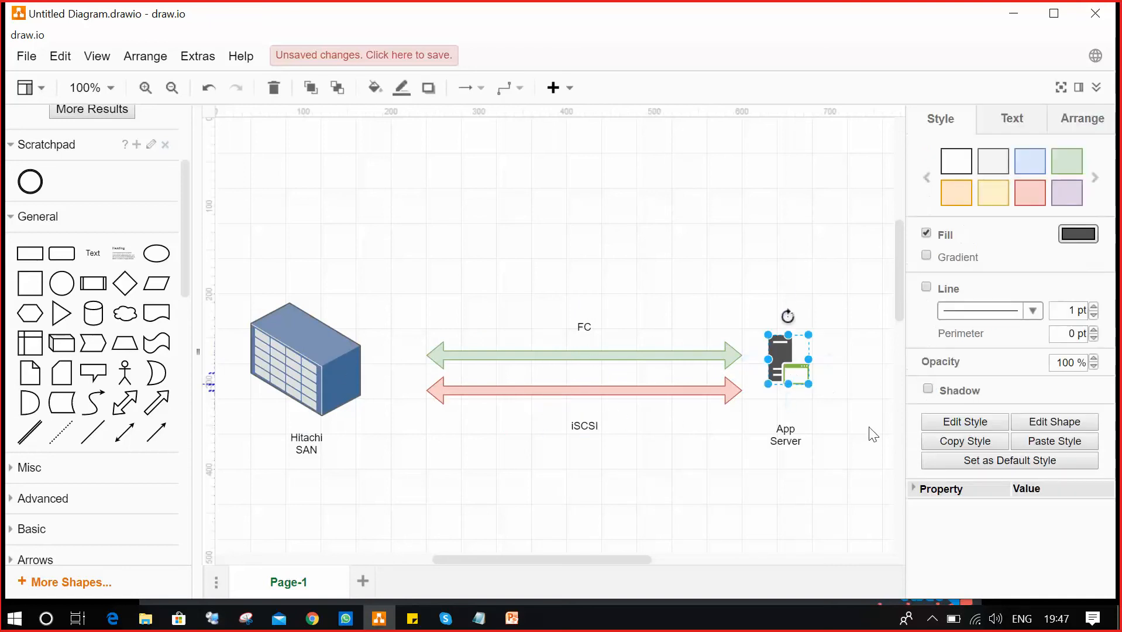
{"action": "left_click", "coordinate": [798, 427]}
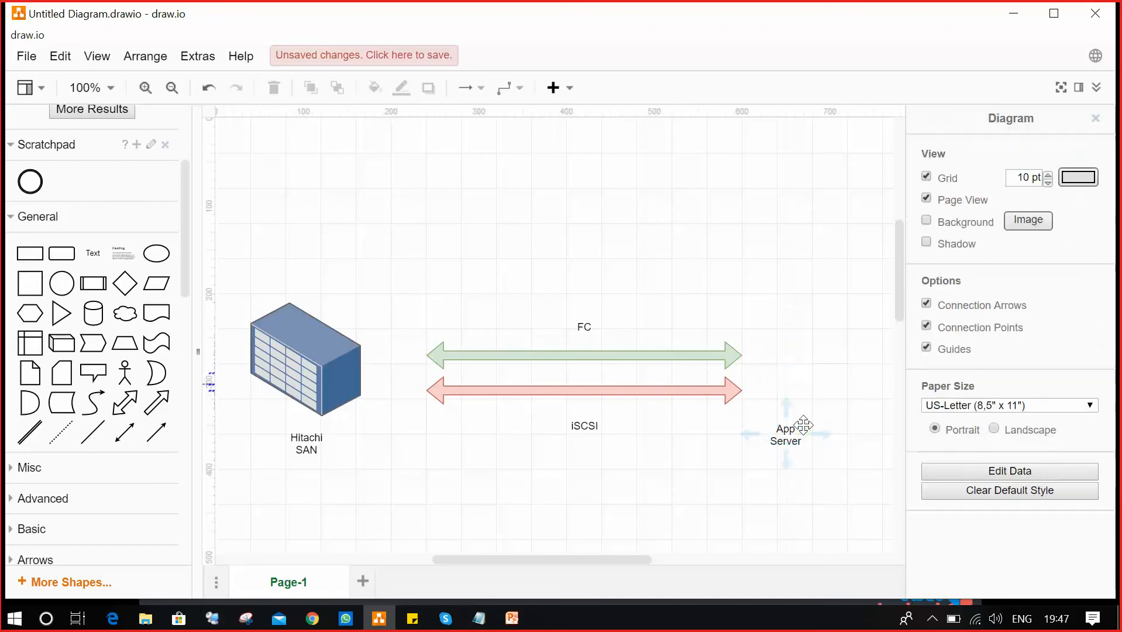
{"action": "left_click", "coordinate": [789, 434]}
{"action": "double_click", "coordinate": [790, 436]}
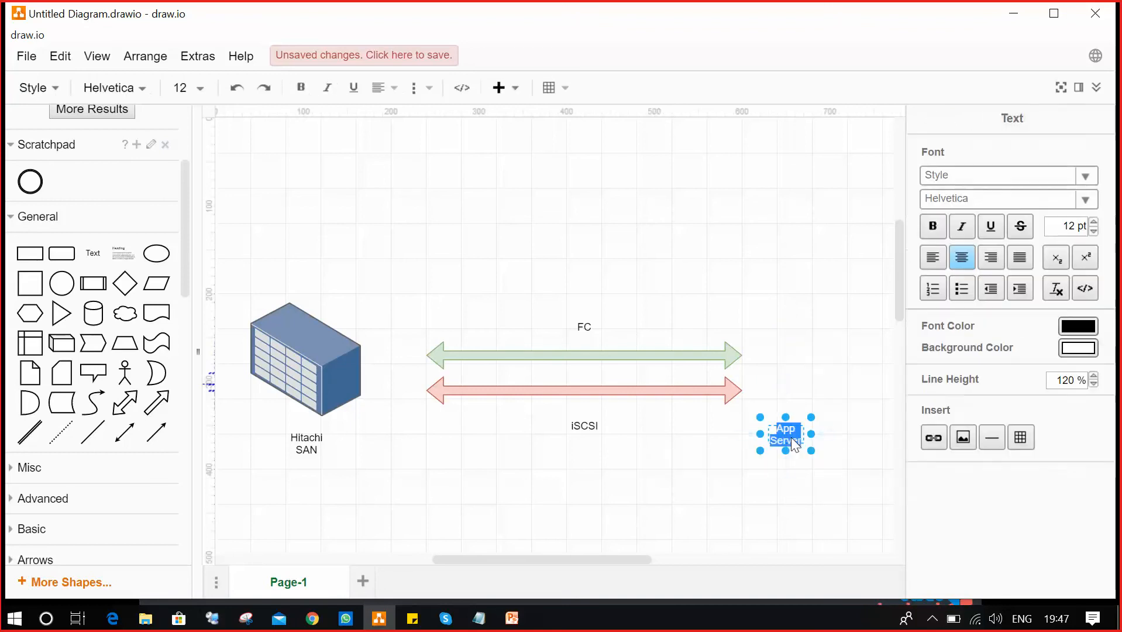
{"action": "key", "text": "BackSpace"}
{"action": "type", "text": "Xenserve"}
{"action": "left_click", "coordinate": [784, 514]}
{"action": "left_click", "coordinate": [784, 513]}
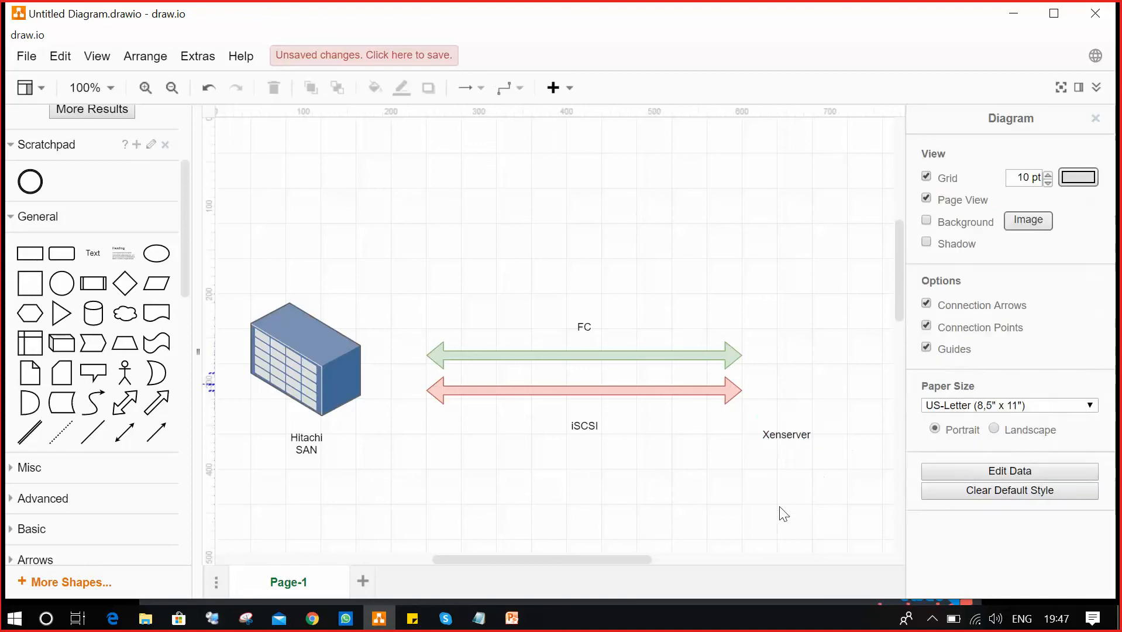
Search shapes for 'Xenser' and place the XenServer shape above the Xenserver label.
{"action": "scroll", "coordinate": [143, 156], "scroll_direction": "up", "scroll_amount": 3}
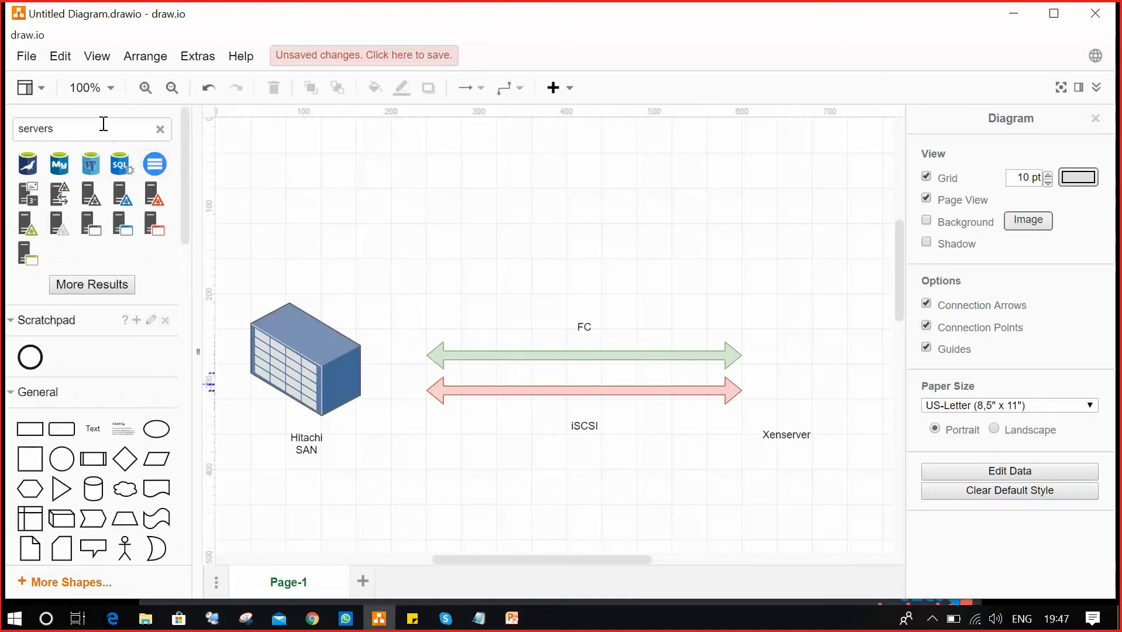
{"action": "left_click", "coordinate": [160, 129]}
{"action": "type", "text": "Xenser"}
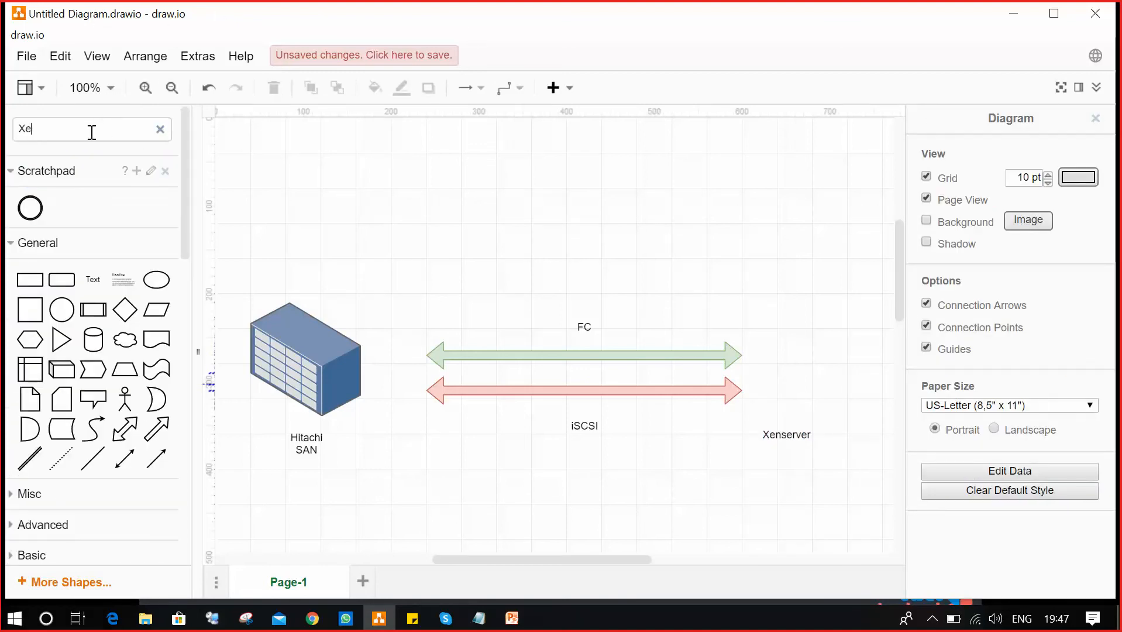
{"action": "key", "text": "Return"}
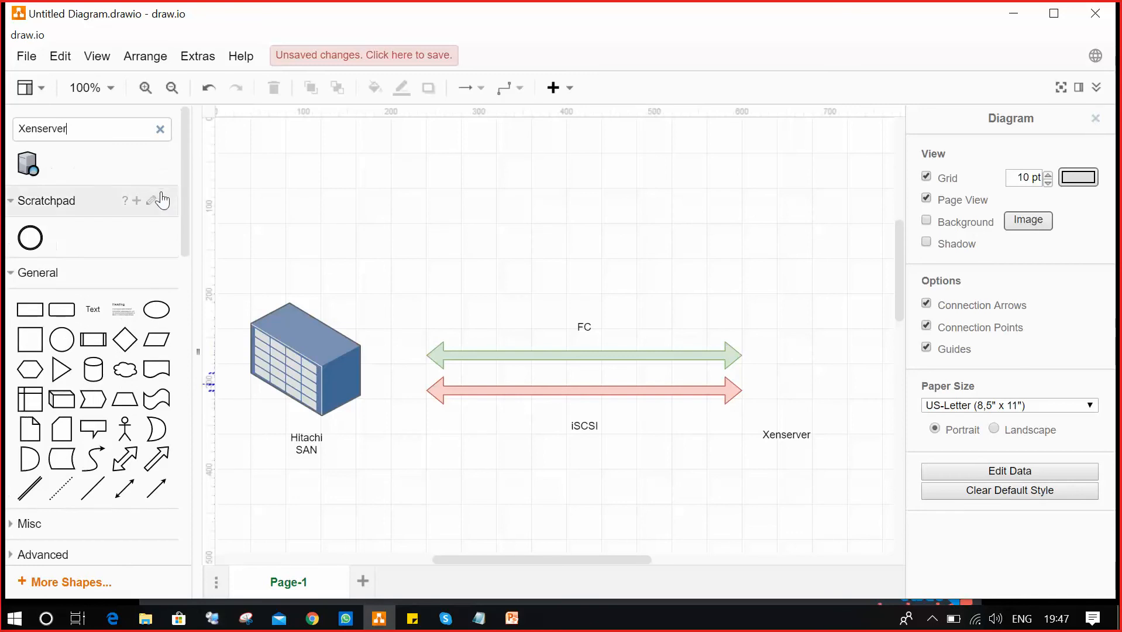
{"action": "left_click", "coordinate": [30, 168]}
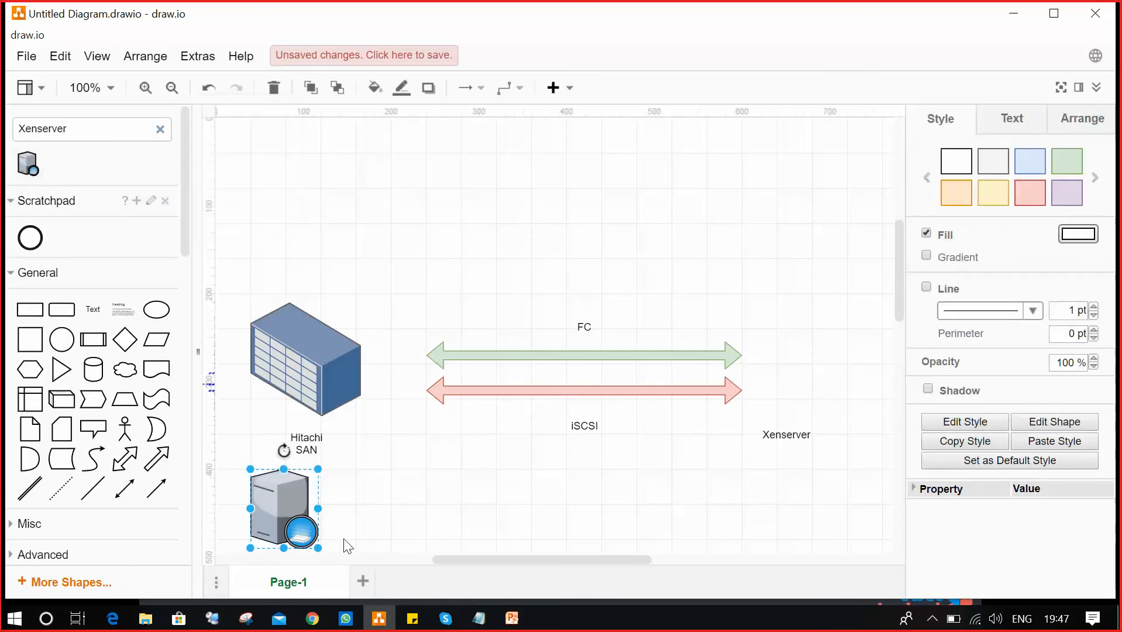
{"action": "left_click_drag", "start_coordinate": [281, 503], "coordinate": [802, 359]}
{"action": "left_click", "coordinate": [816, 519]}
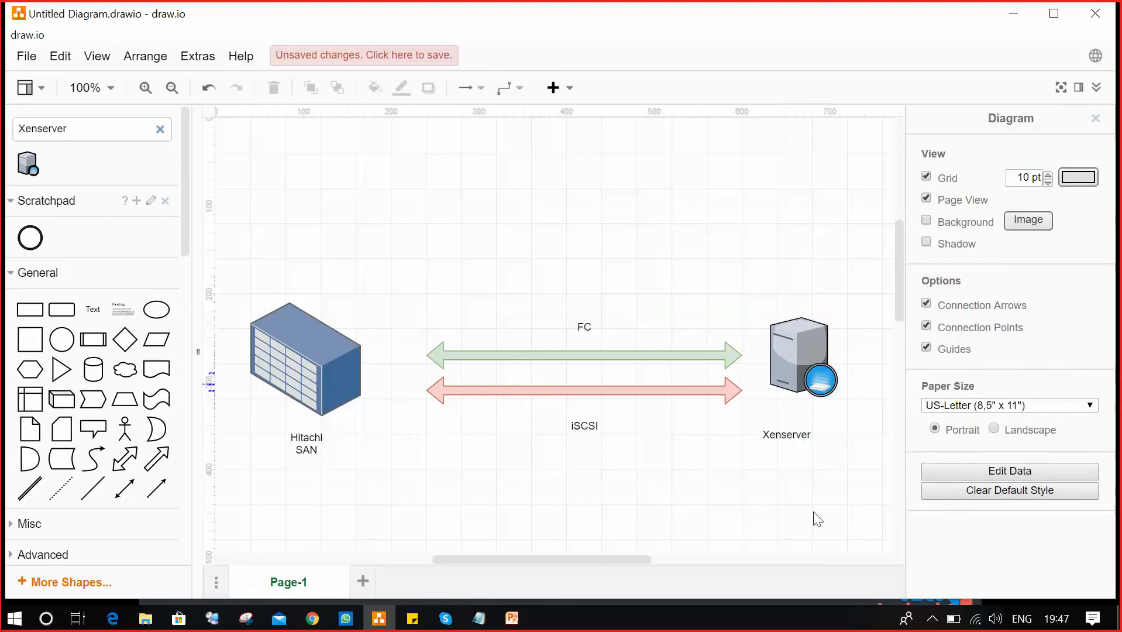
{"action": "left_click", "coordinate": [809, 347]}
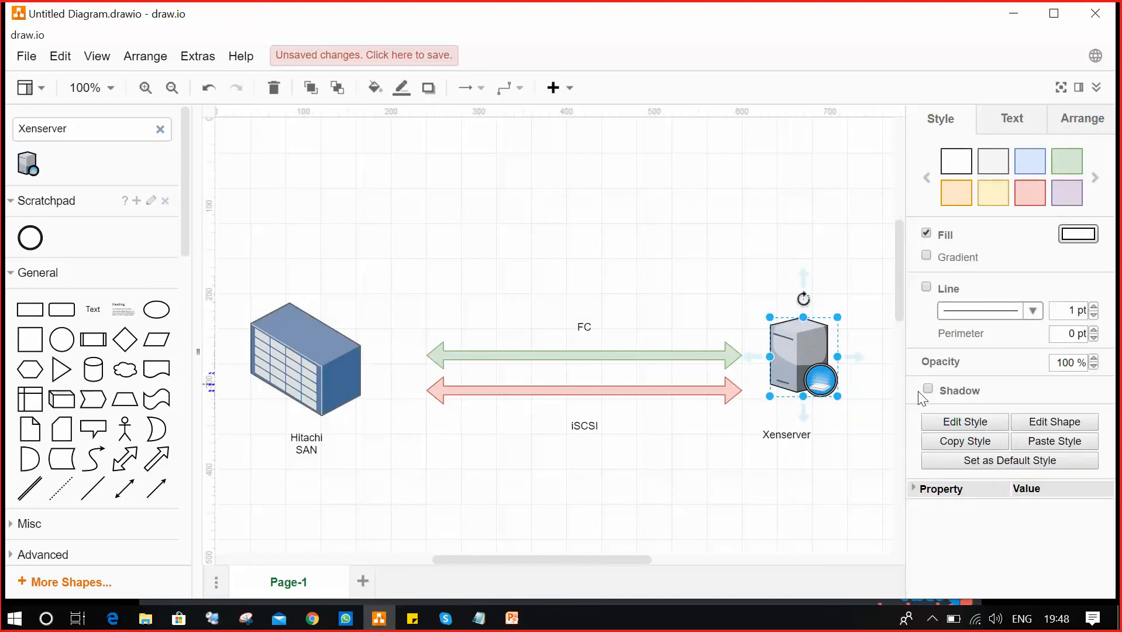
Search shapes for 'Virtual machines' and position the VM icon atop the XenServer shape.
{"action": "left_click", "coordinate": [158, 129]}
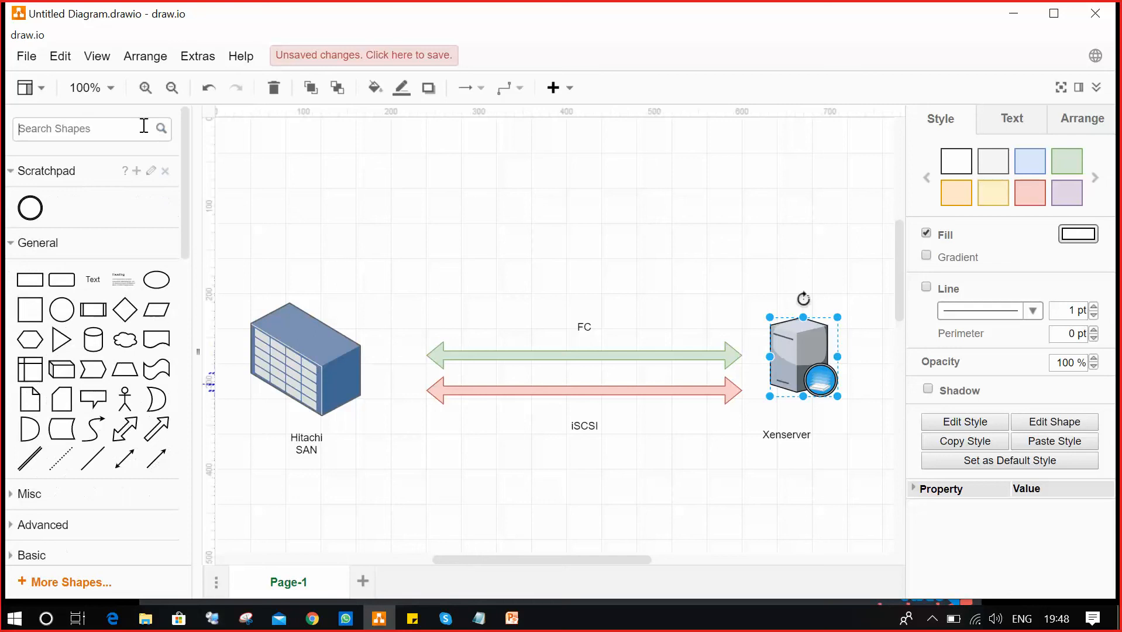
{"action": "type", "text": "Vms"}
{"action": "key", "text": "Return"}
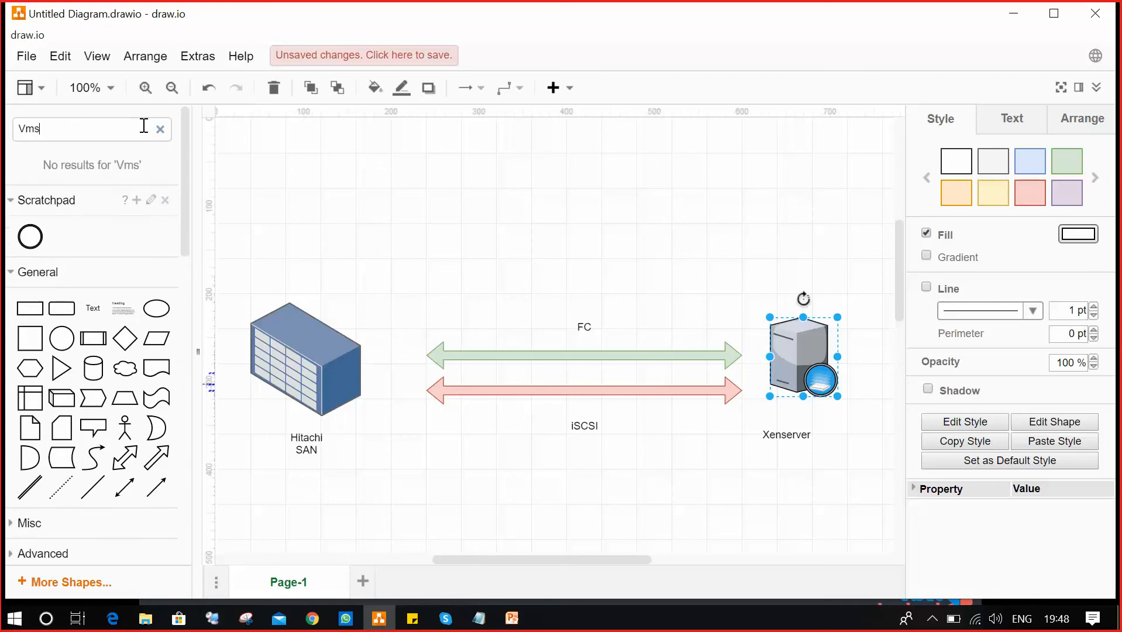
{"action": "key", "text": "BackSpace"}
{"action": "type", "text": "irtual machines"}
{"action": "key", "text": "Return"}
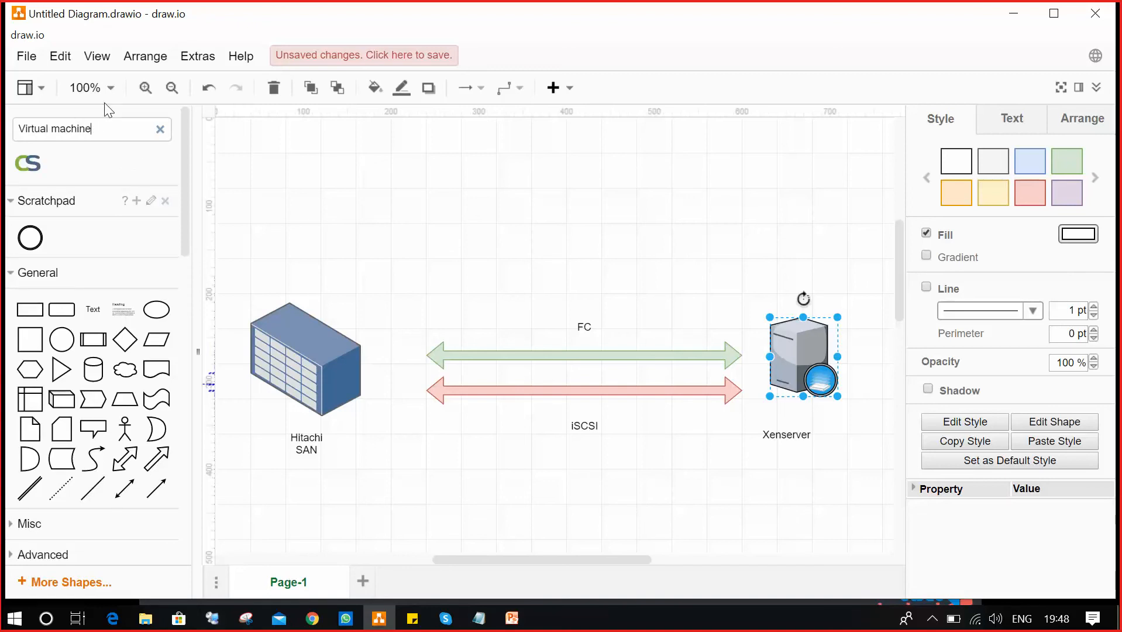
{"action": "key", "text": "Return"}
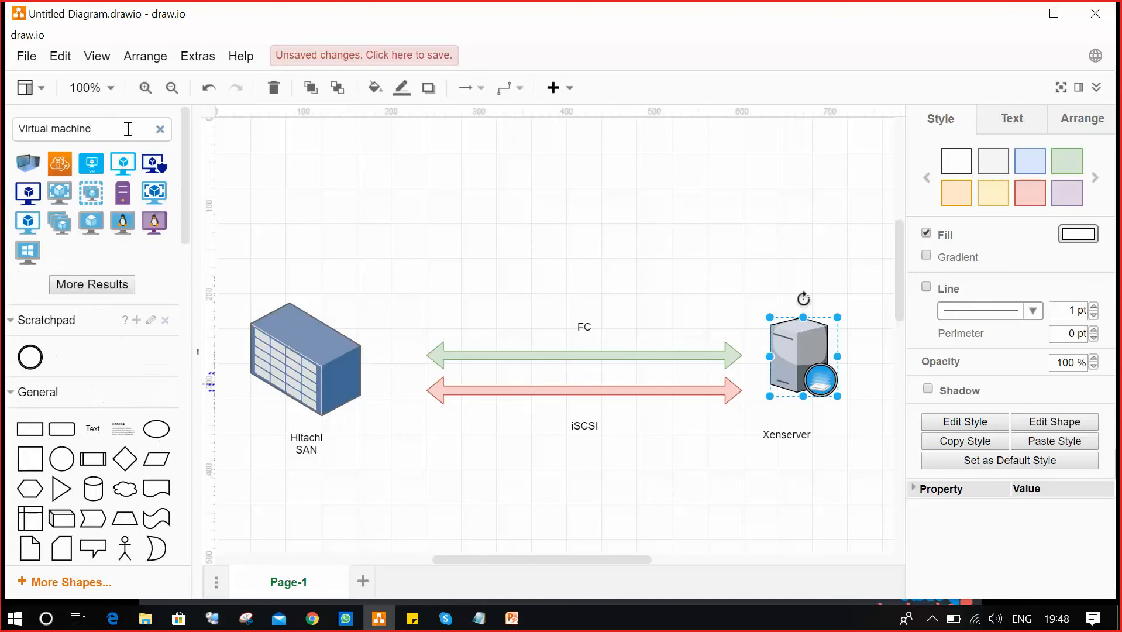
{"action": "mouse_move", "coordinate": [28, 225]}
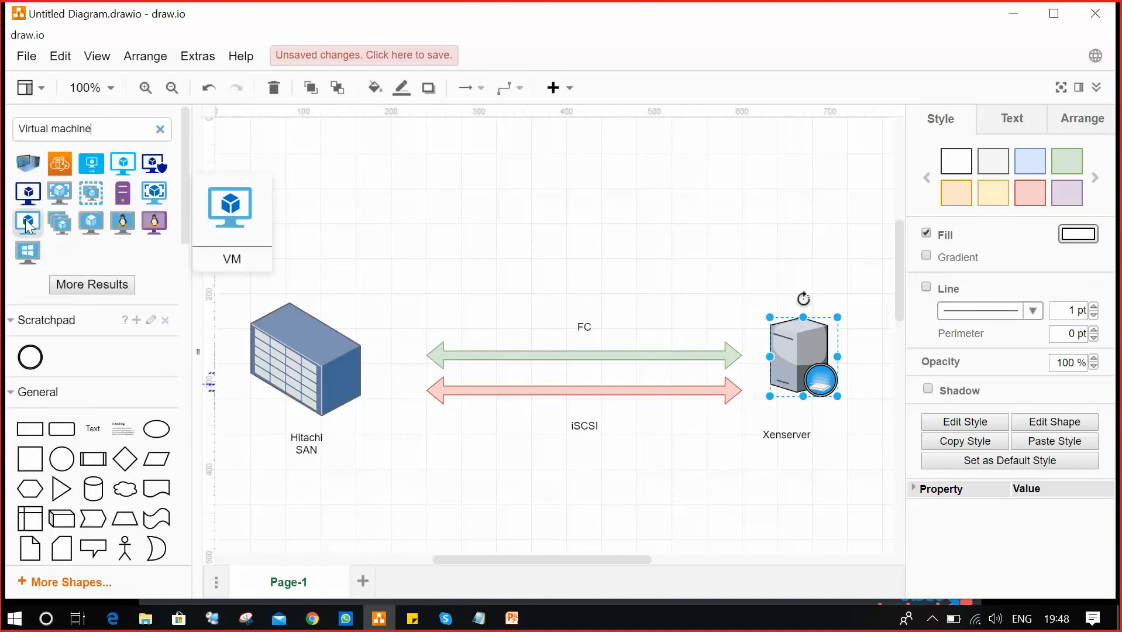
{"action": "left_click", "coordinate": [27, 225]}
{"action": "left_click_drag", "start_coordinate": [272, 484], "coordinate": [764, 285]}
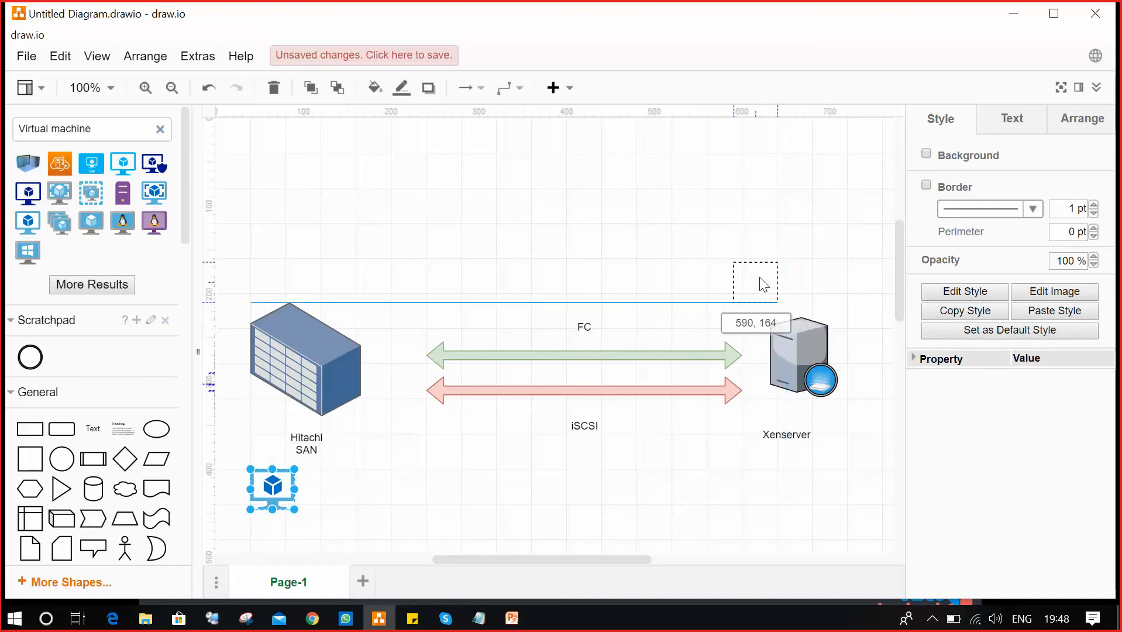
{"action": "left_click_drag", "start_coordinate": [798, 328], "coordinate": [797, 328]}
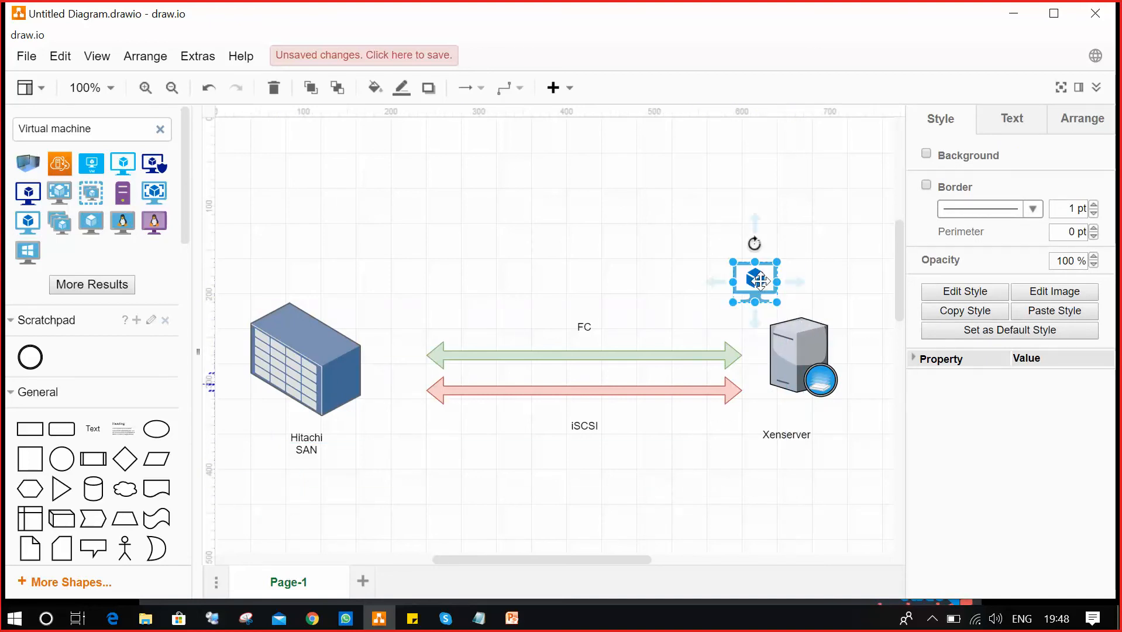
{"action": "left_click_drag", "start_coordinate": [759, 282], "coordinate": [772, 291]}
Finish placing the virtual machine icon above the Xenserver and deselect it.
{"action": "left_click", "coordinate": [881, 301]}
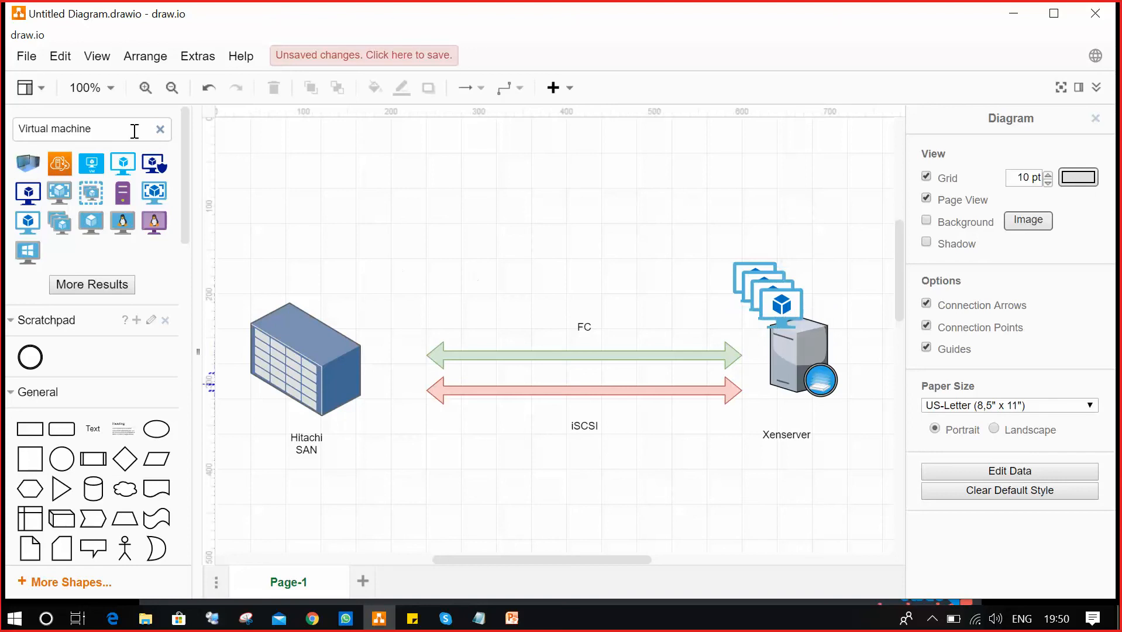
Search the shapes for 'LUN' and place a LUN shape on top of the Hitachi SAN.
{"action": "left_click", "coordinate": [160, 130]}
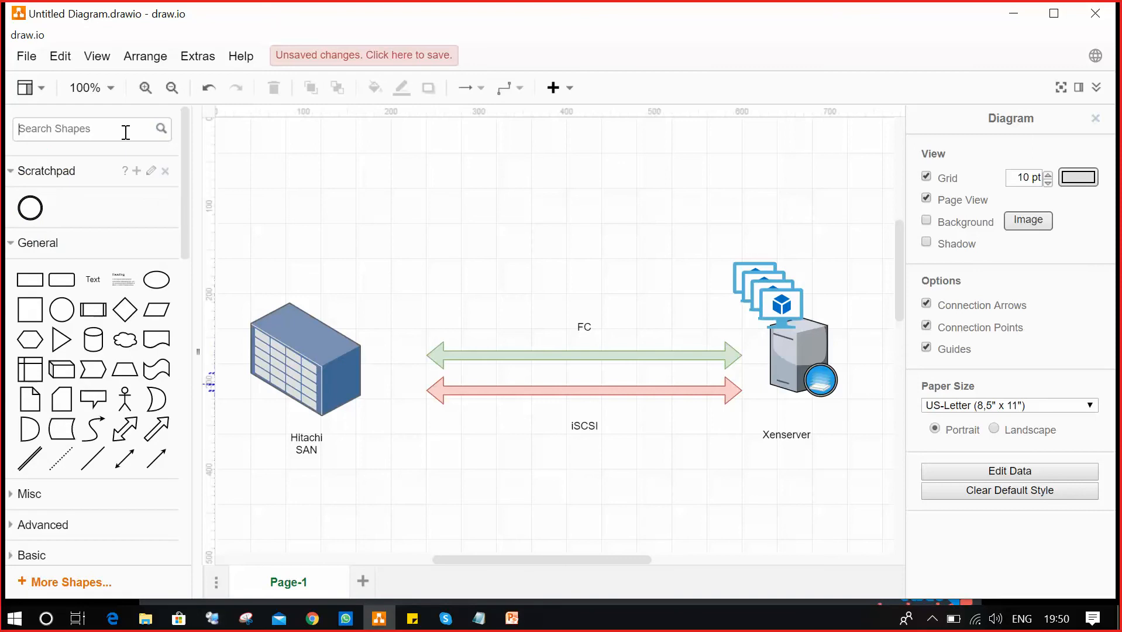
{"action": "type", "text": "LUN"}
{"action": "key", "text": "Return"}
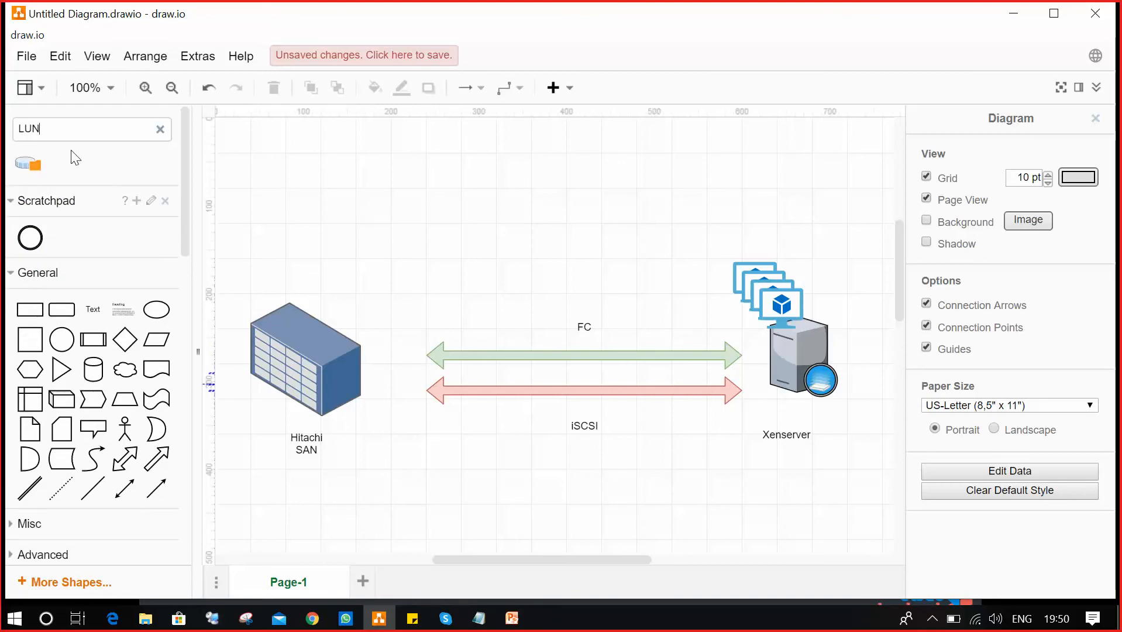
{"action": "left_click_drag", "start_coordinate": [28, 168], "coordinate": [291, 316]}
{"action": "left_click", "coordinate": [455, 527]}
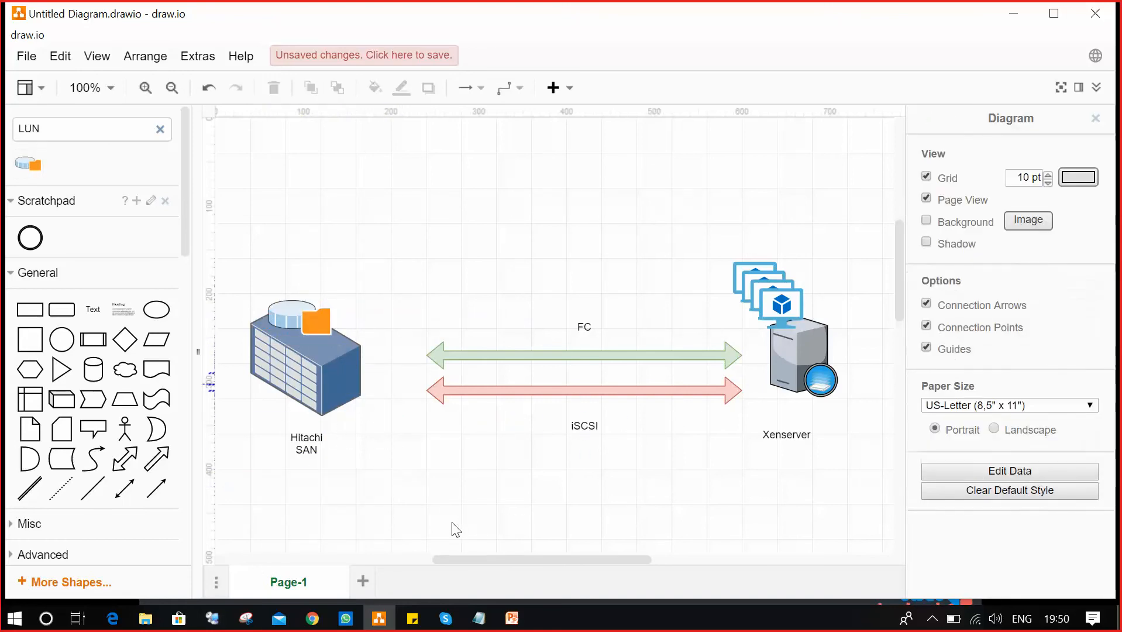
{"action": "left_click", "coordinate": [295, 313]}
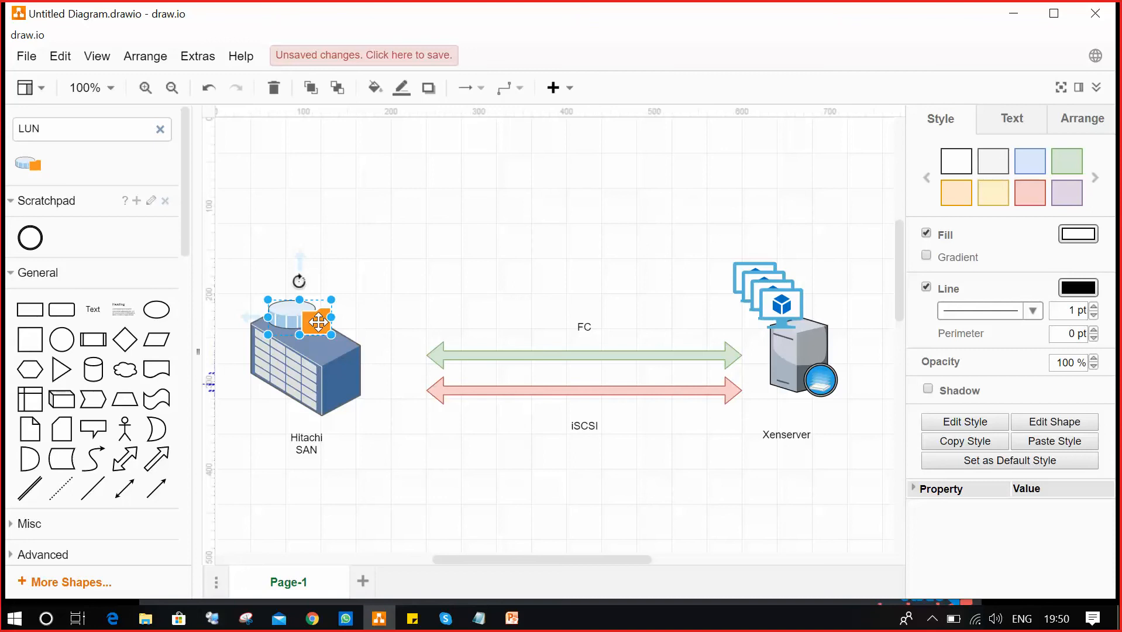
Add a '1TB' text label over the LUN shape and widen its box.
{"action": "left_click", "coordinate": [95, 311]}
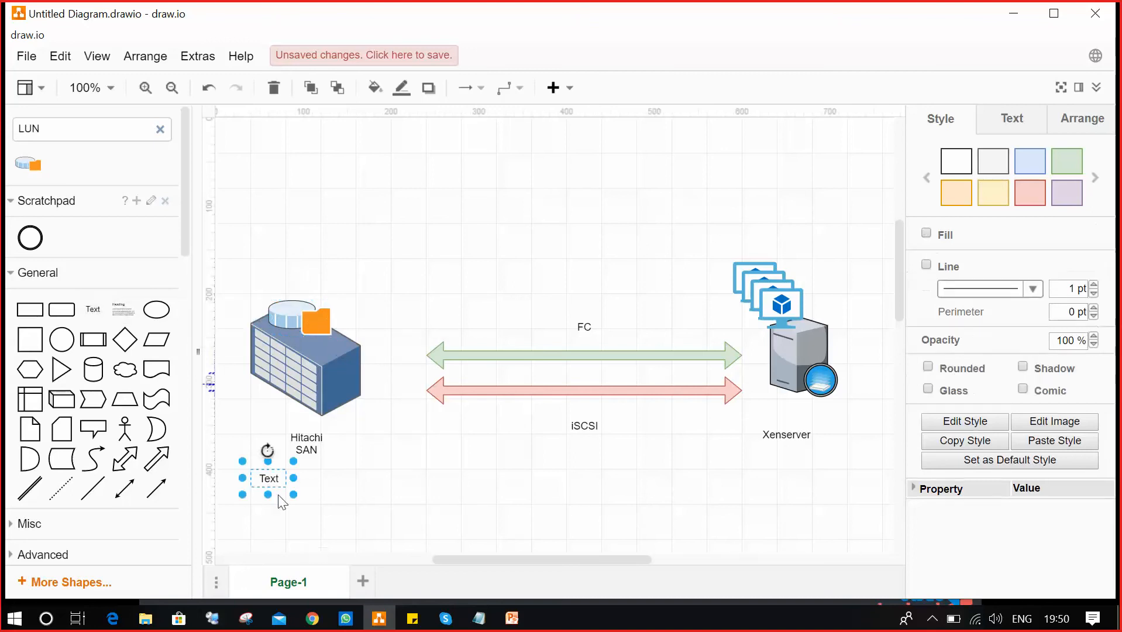
{"action": "left_click_drag", "start_coordinate": [268, 480], "coordinate": [290, 311]}
{"action": "type", "text": "1"}
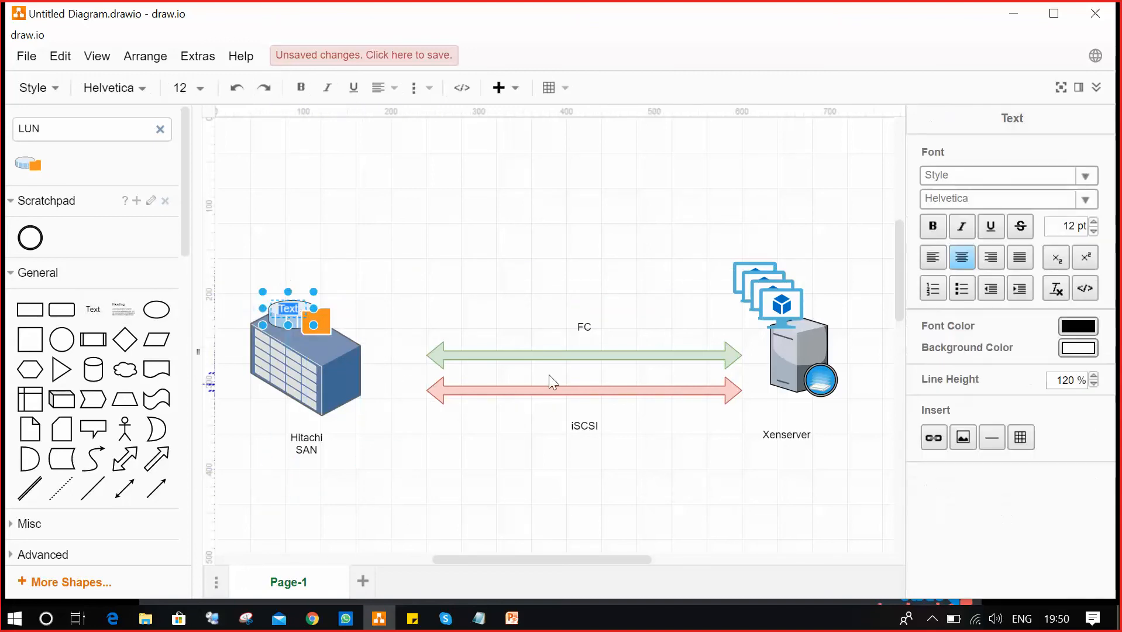
{"action": "type", "text": "TB"}
{"action": "left_click", "coordinate": [623, 228]}
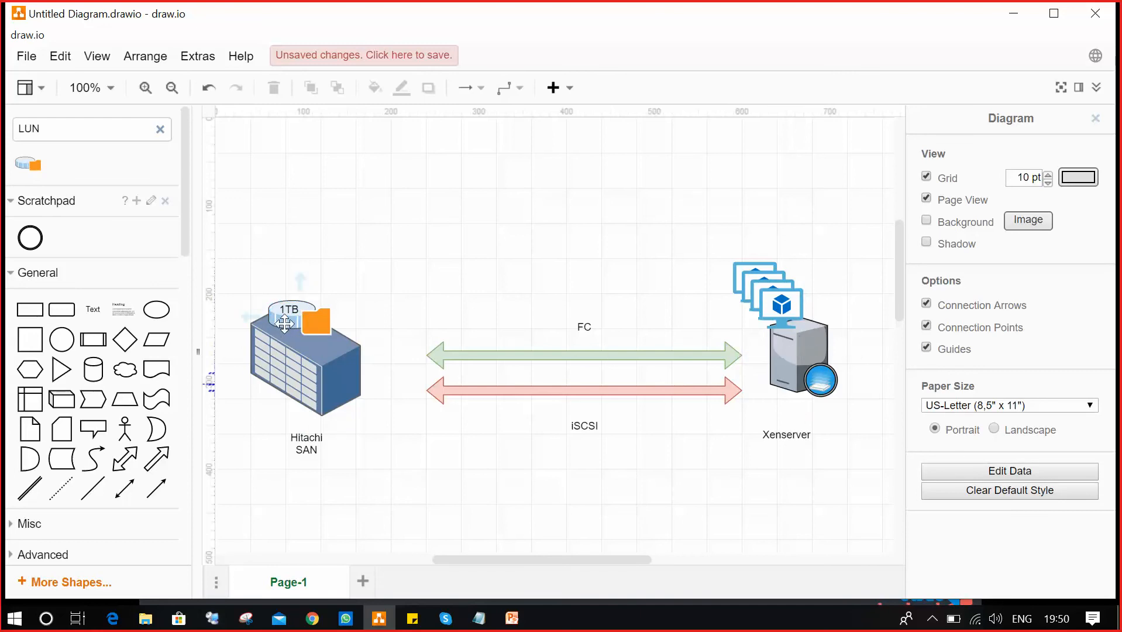
{"action": "double_click", "coordinate": [303, 308]}
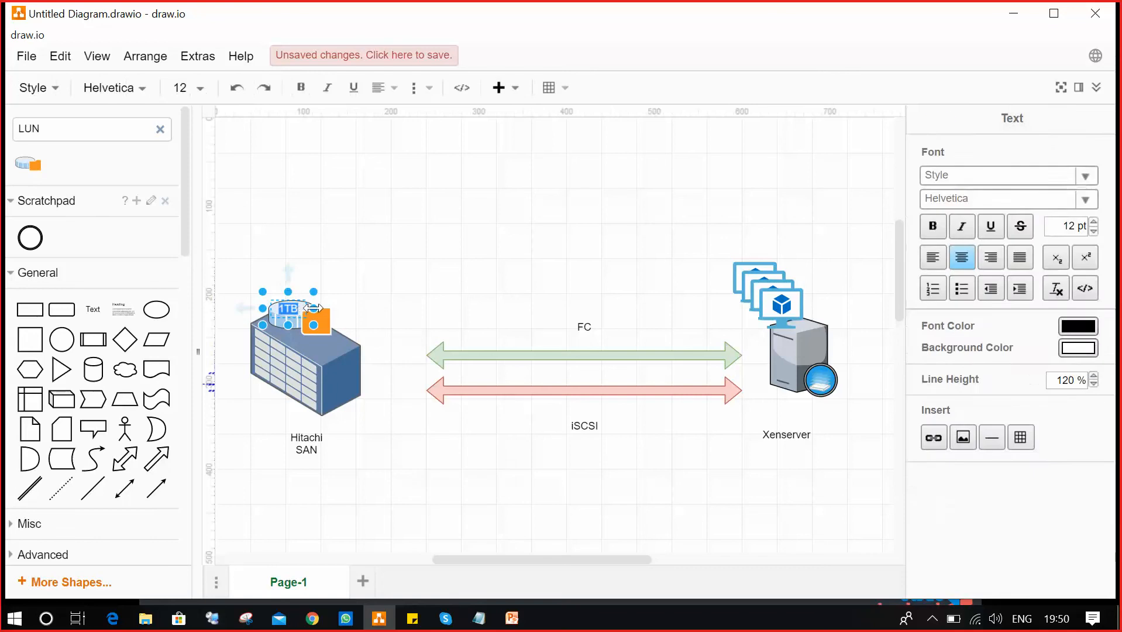
{"action": "left_click_drag", "start_coordinate": [313, 309], "coordinate": [355, 308]}
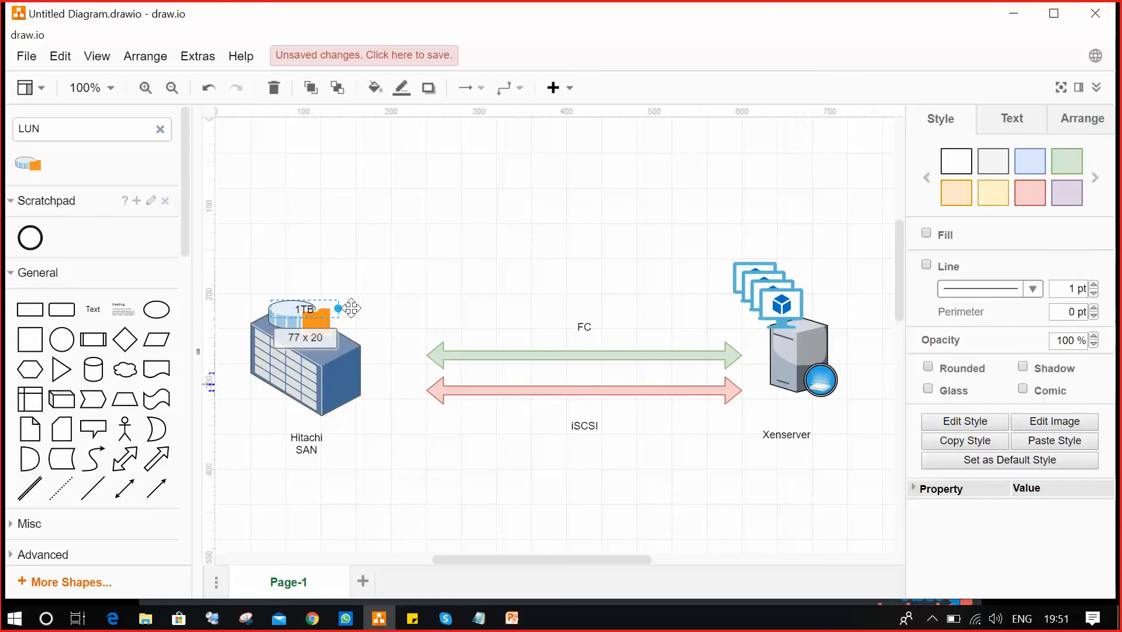
Add 'LUN' as a second line, make the whole label bold, and position it on the LUN.
{"action": "double_click", "coordinate": [317, 309]}
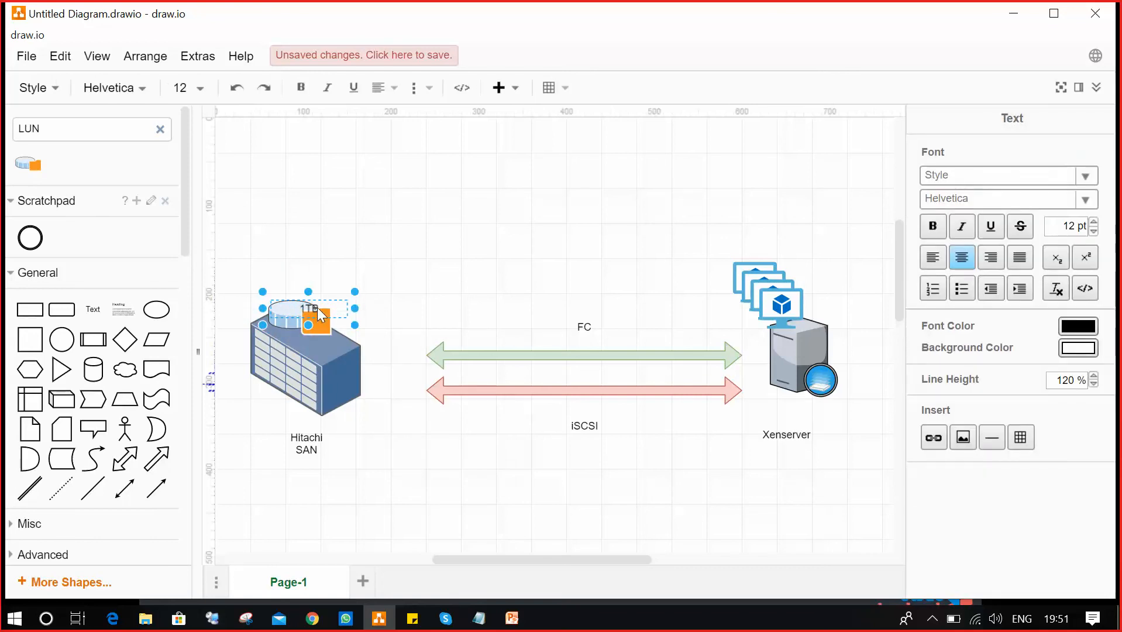
{"action": "key", "text": "Return"}
{"action": "type", "text": "LUN"}
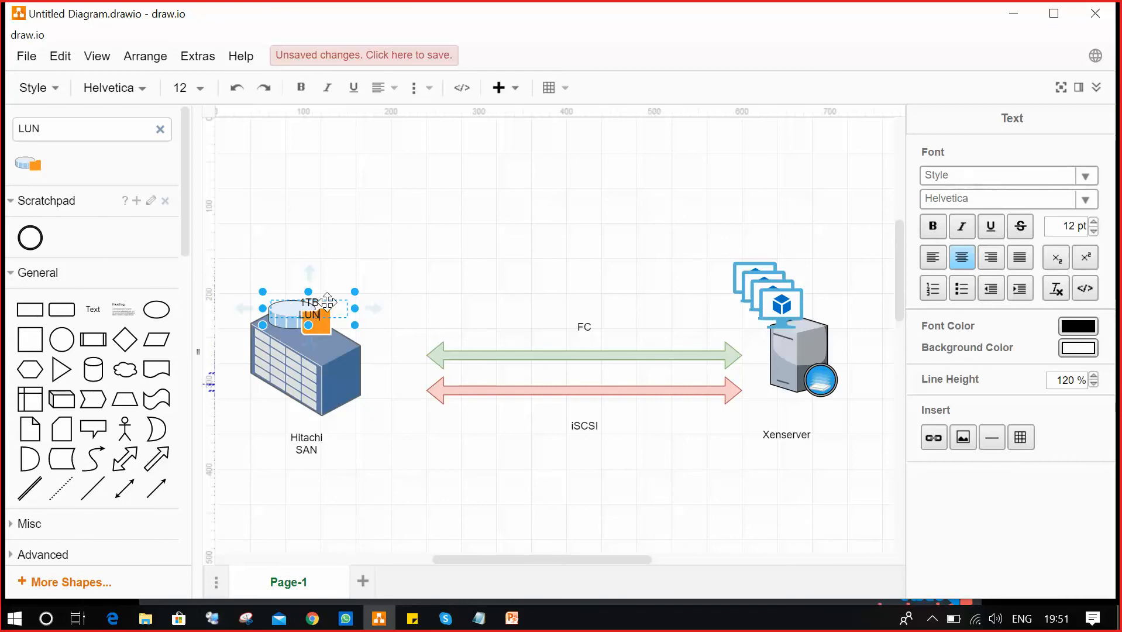
{"action": "key", "text": "ctrl+a"}
{"action": "key", "text": "ctrl+b"}
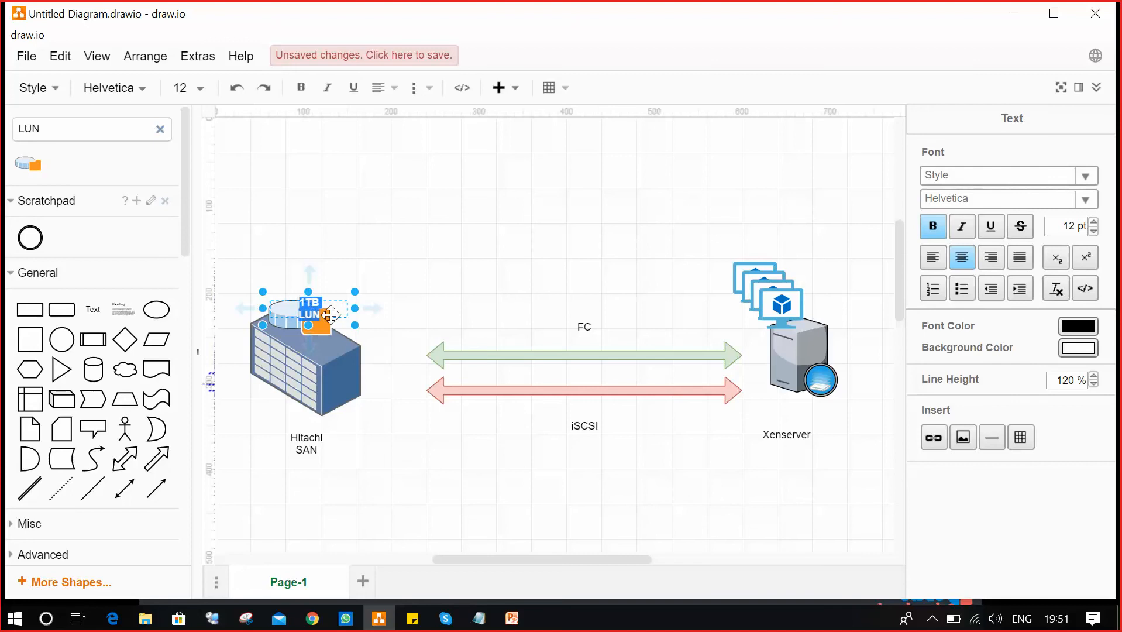
{"action": "left_click_drag", "start_coordinate": [322, 315], "coordinate": [378, 328]}
{"action": "left_click", "coordinate": [495, 225]}
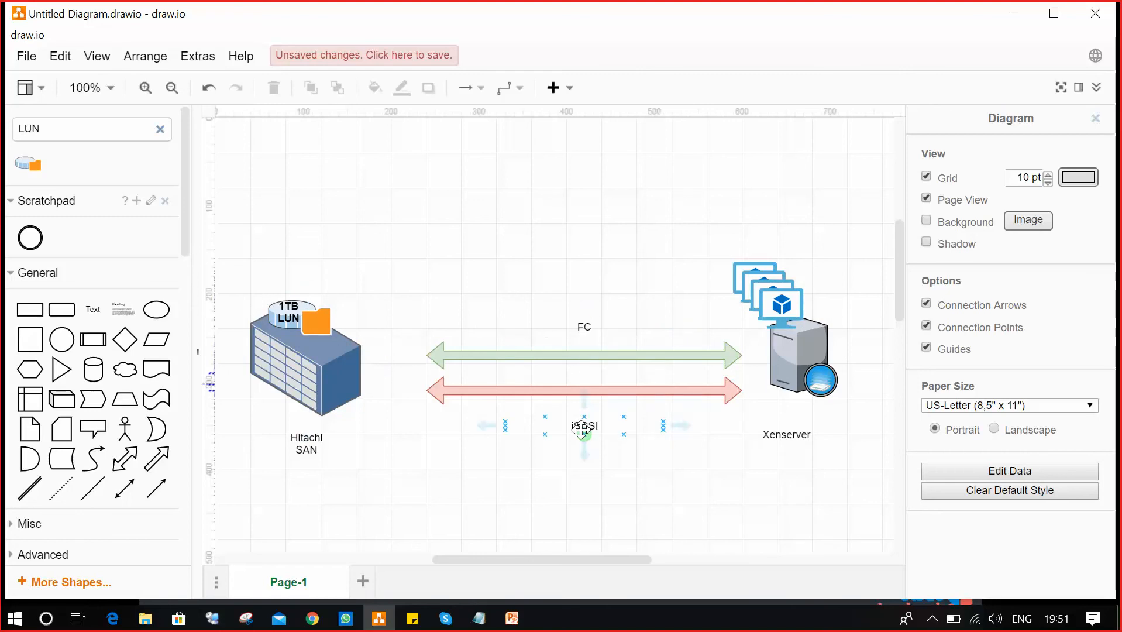
Add 'WWN' on a new line under 'FC' in the green arrow's label.
{"action": "left_click", "coordinate": [586, 326]}
{"action": "double_click", "coordinate": [586, 325]}
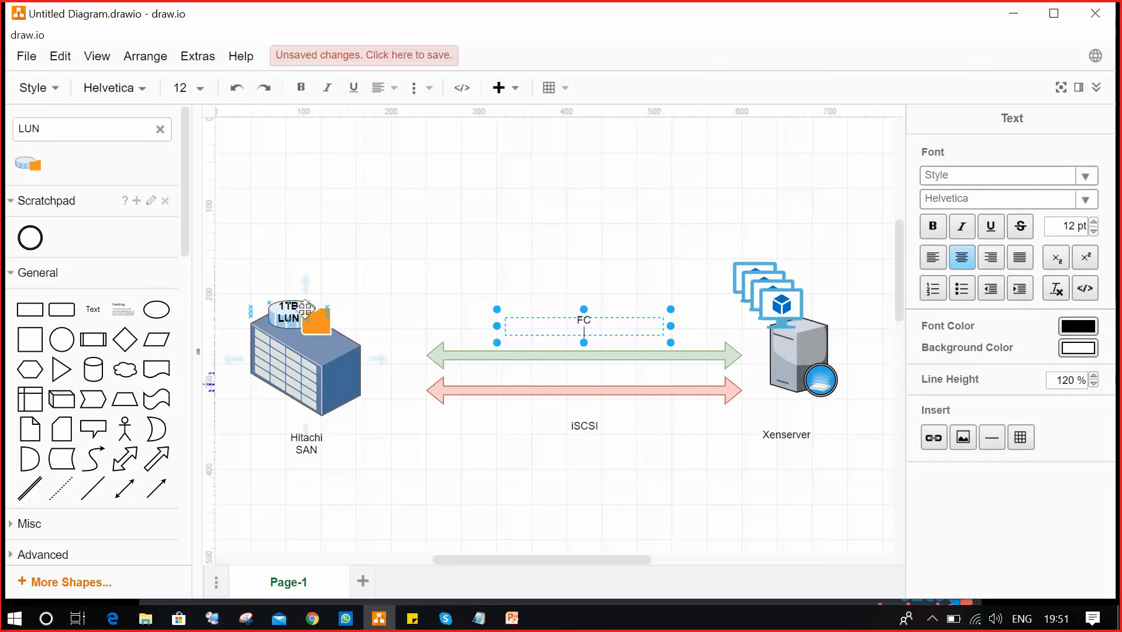
{"action": "type", "text": "WWN"}
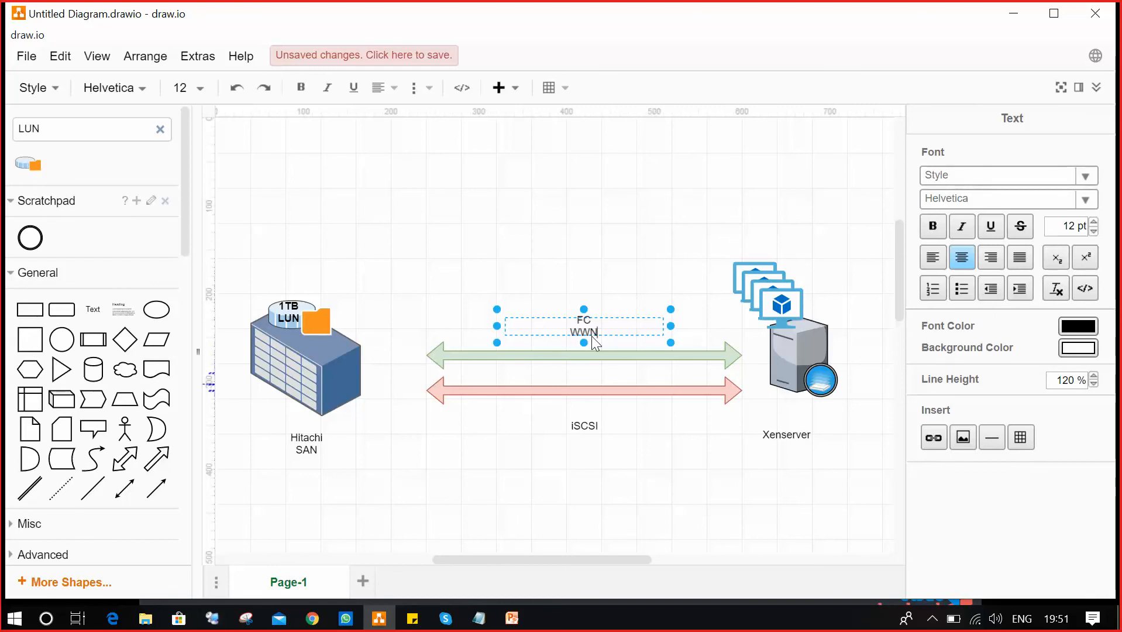
Add 'IQN' on a new line under 'iSCSI' in the red arrow's label.
{"action": "left_click", "coordinate": [583, 426]}
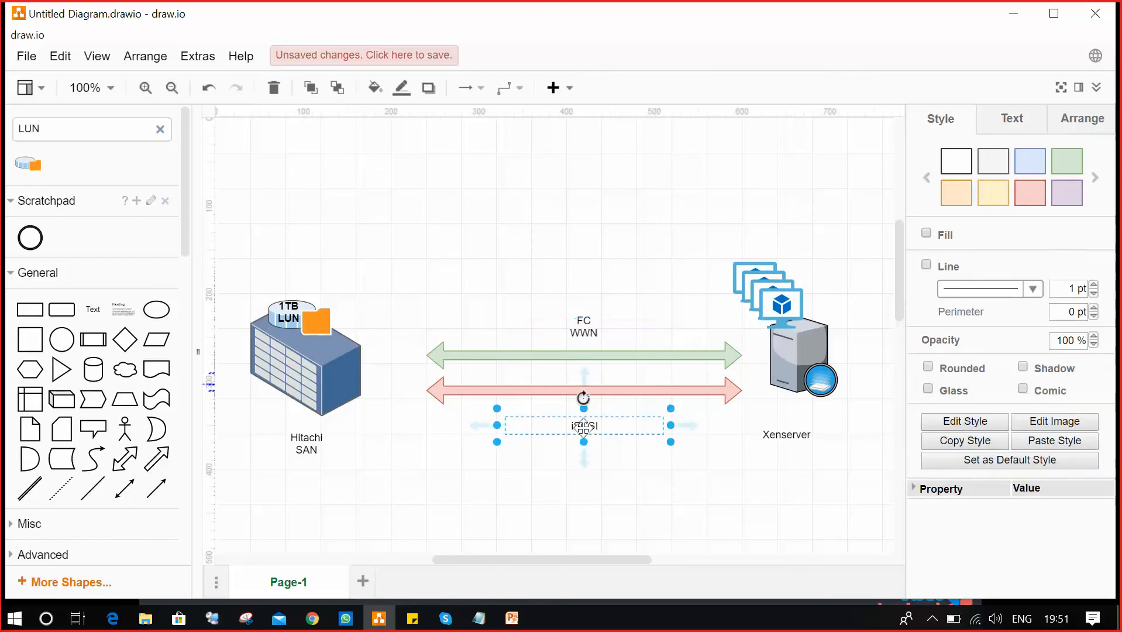
{"action": "double_click", "coordinate": [607, 426]}
{"action": "left_click", "coordinate": [609, 426]}
{"action": "double_click", "coordinate": [593, 425]}
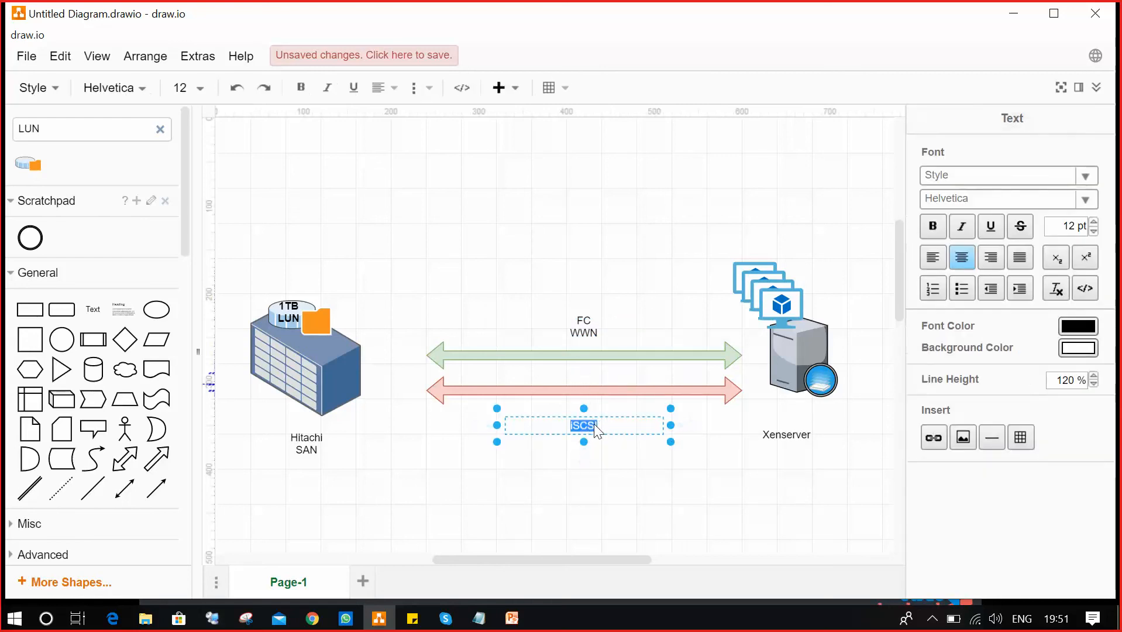
{"action": "left_click", "coordinate": [596, 422]}
{"action": "key", "text": "Return"}
{"action": "type", "text": "IQN"}
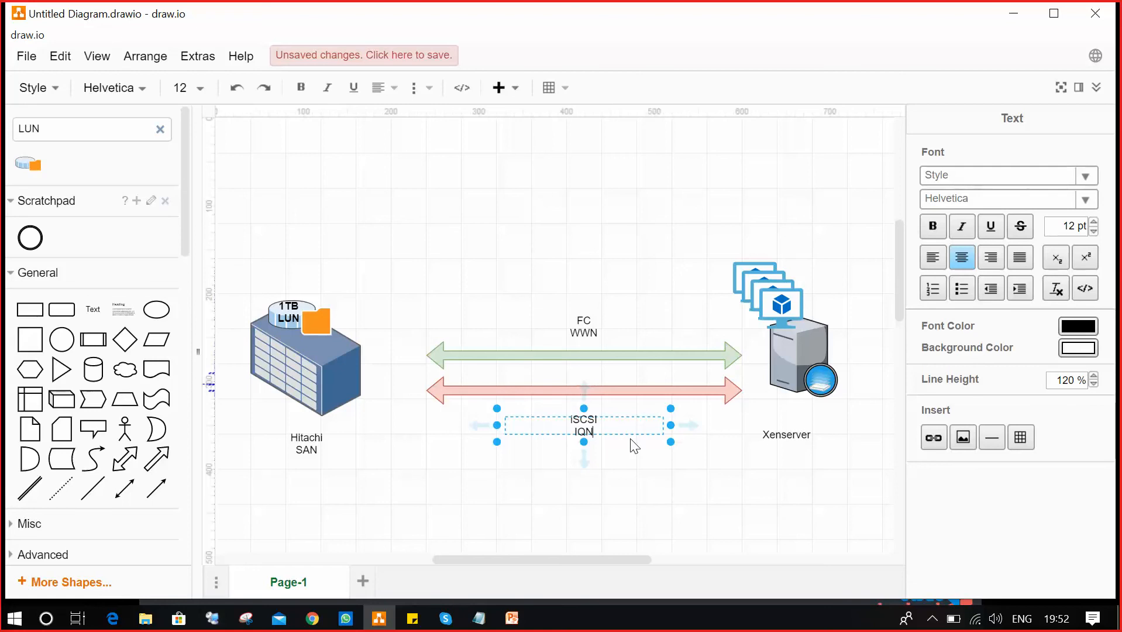
Shift the Xenserver caption right so it sits centred under the server shape.
{"action": "left_click", "coordinate": [789, 434]}
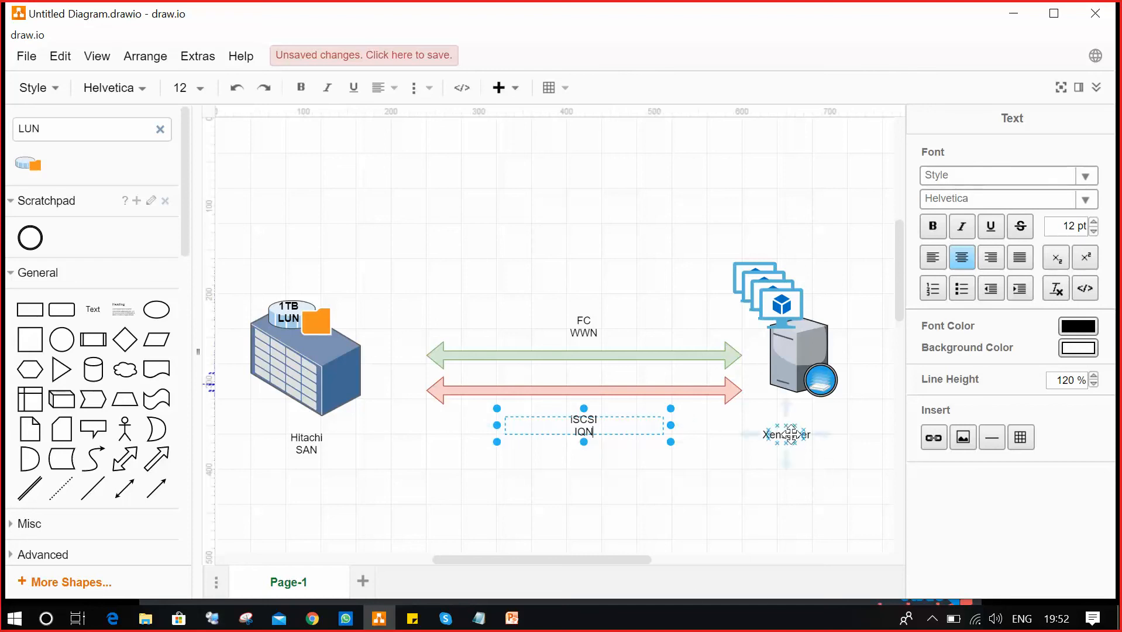
{"action": "left_click_drag", "start_coordinate": [790, 434], "coordinate": [807, 435]}
{"action": "left_click", "coordinate": [855, 508]}
{"action": "left_click", "coordinate": [857, 484]}
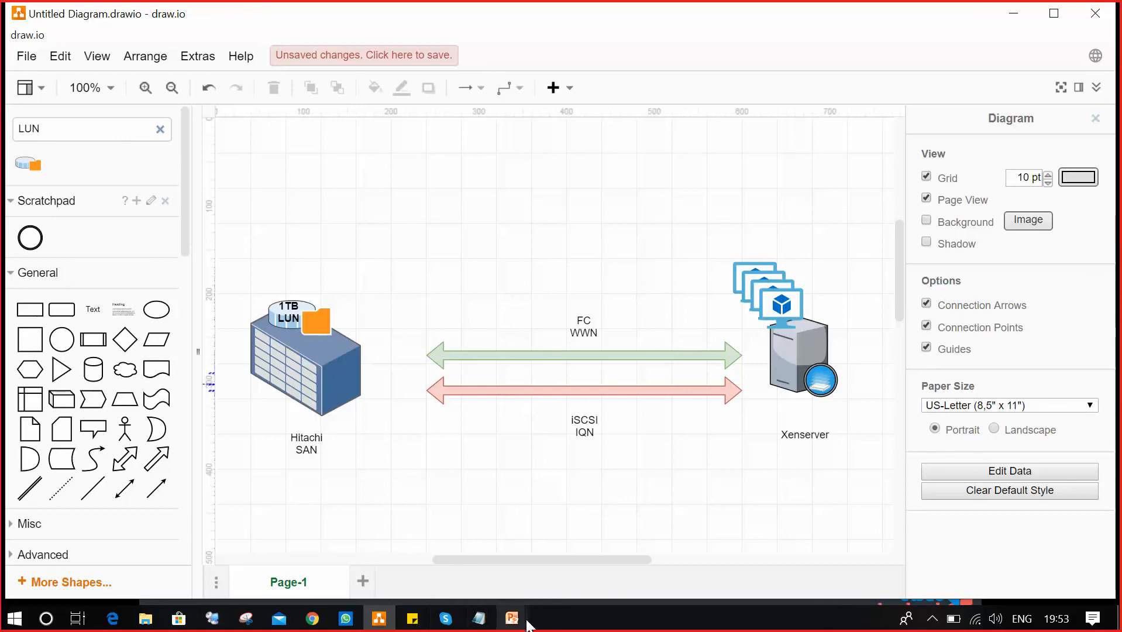
Switch back to the PowerPoint slide show and advance to the Cloud Storage slide.
{"action": "mouse_move", "coordinate": [512, 618]}
{"action": "mouse_move", "coordinate": [522, 570]}
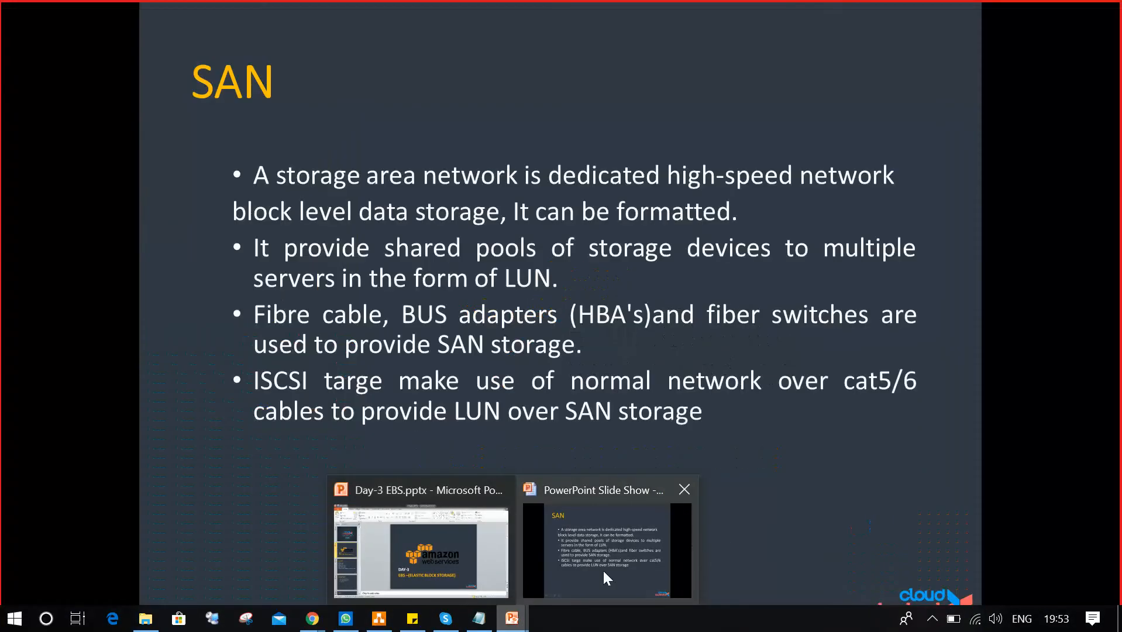
{"action": "left_click", "coordinate": [603, 570]}
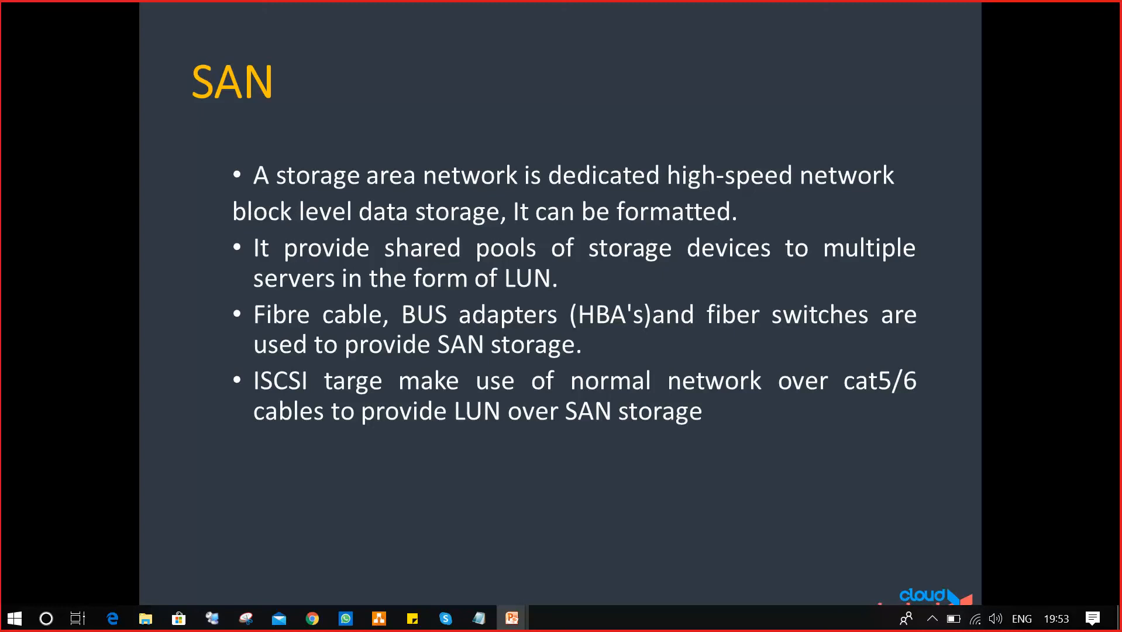
{"action": "key", "text": "Down"}
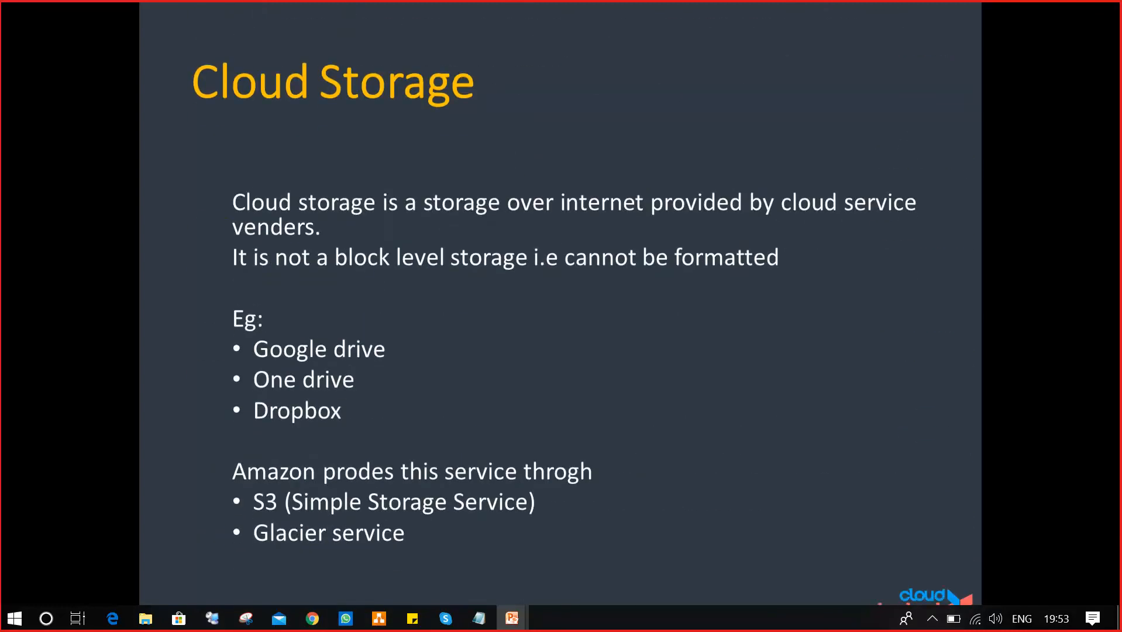
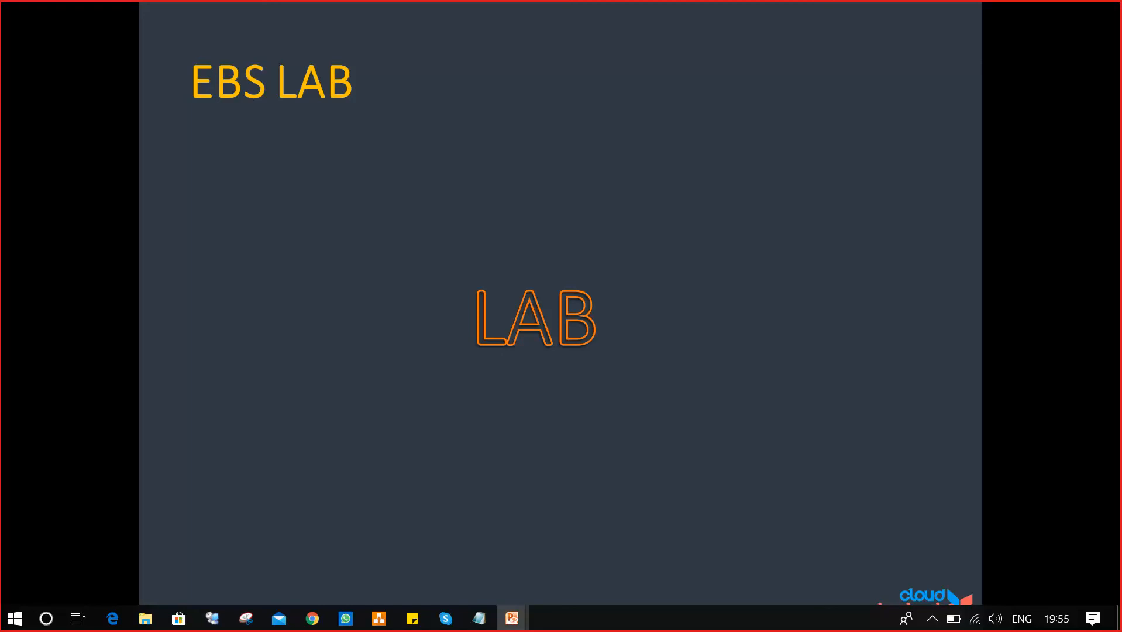
Open and close the Start menu from the EBS LAB slide, then bring up the taskbar.
{"action": "key", "text": "super"}
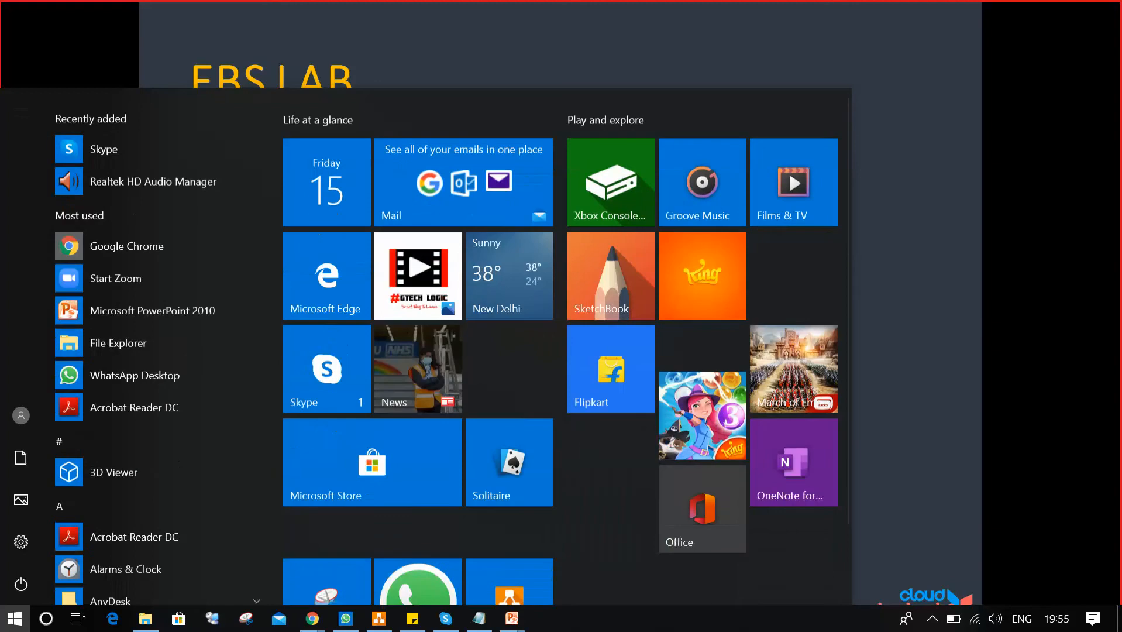
{"action": "left_click", "coordinate": [936, 327]}
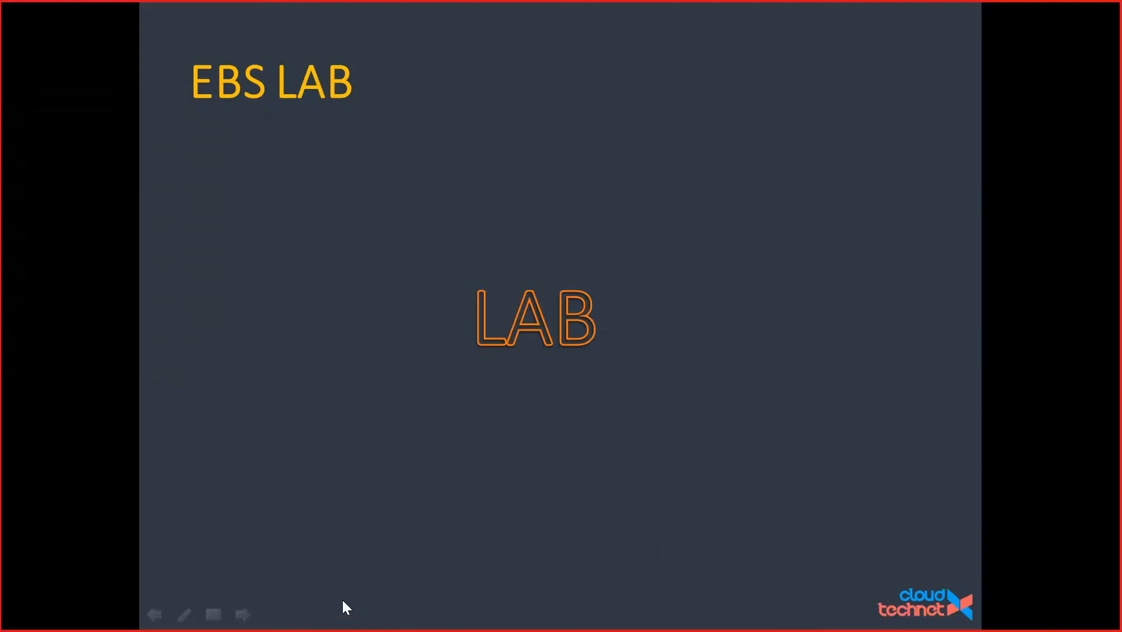
{"action": "key", "text": "super"}
In Chrome's aws.amazon.com tab, go to the AWS Management Console and close the four extra tabs.
{"action": "mouse_move", "coordinate": [307, 614]}
{"action": "left_click", "coordinate": [170, 516]}
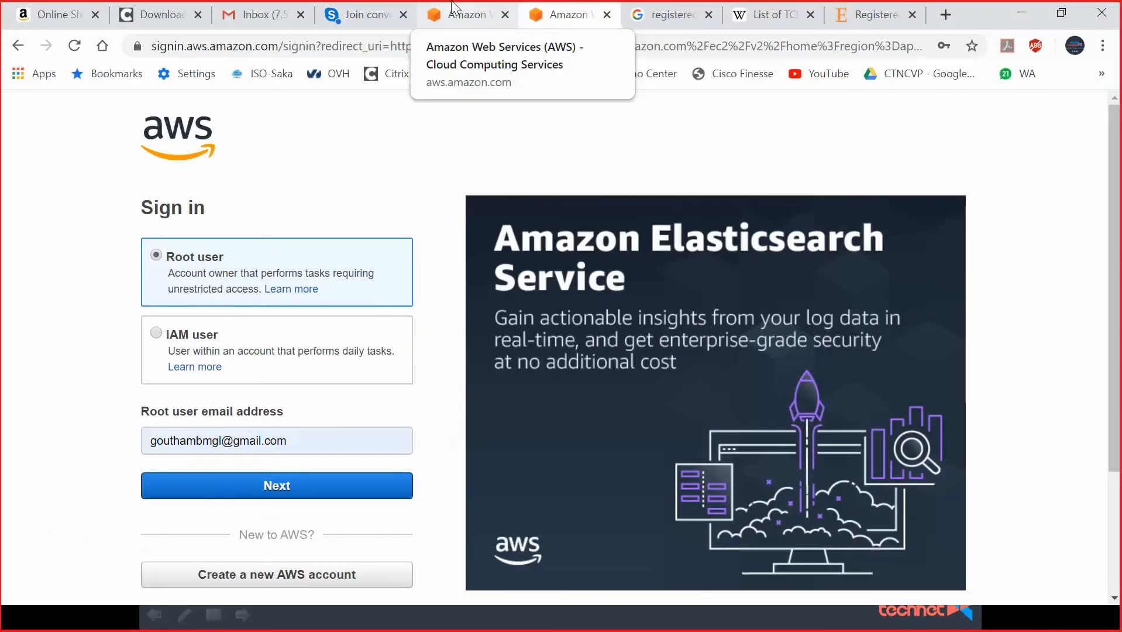
{"action": "left_click", "coordinate": [454, 8]}
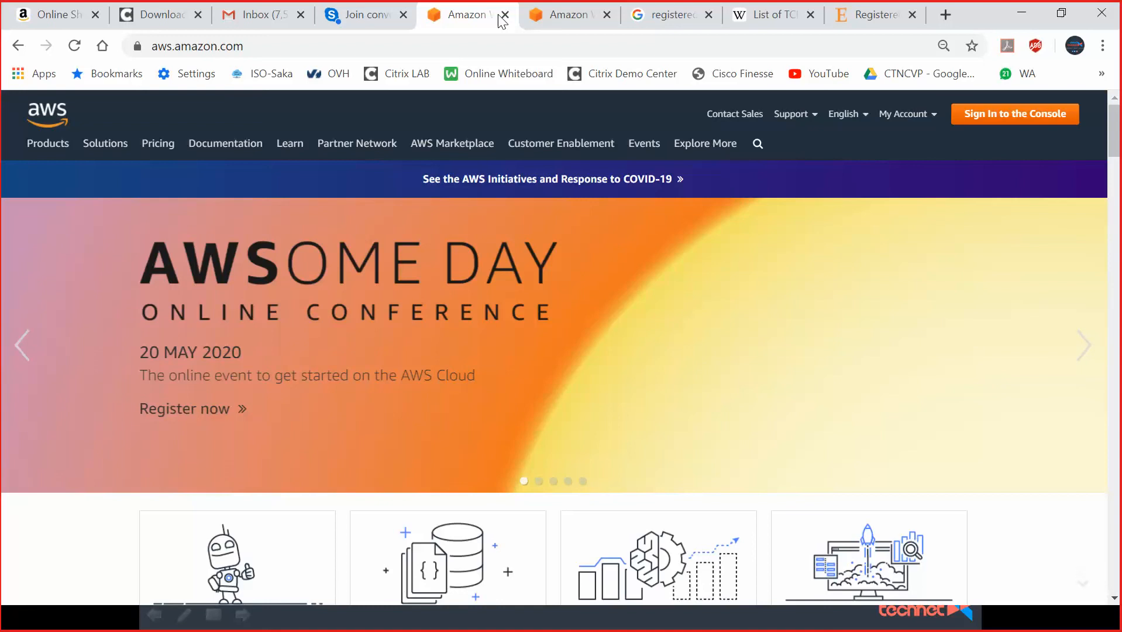
{"action": "mouse_move", "coordinate": [933, 119]}
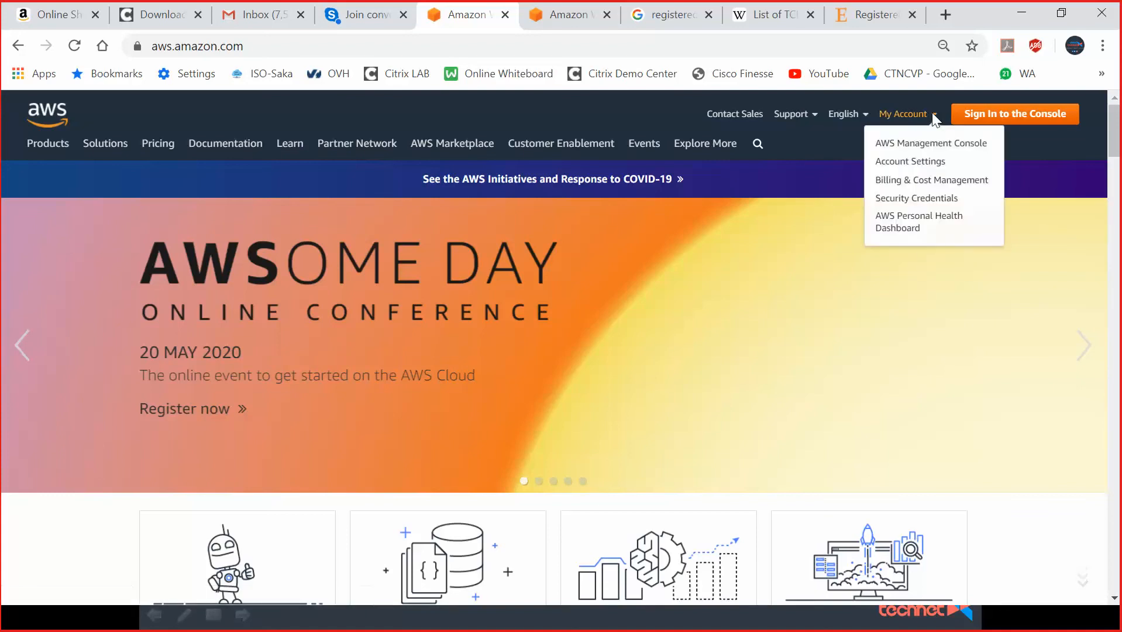
{"action": "left_click", "coordinate": [938, 143]}
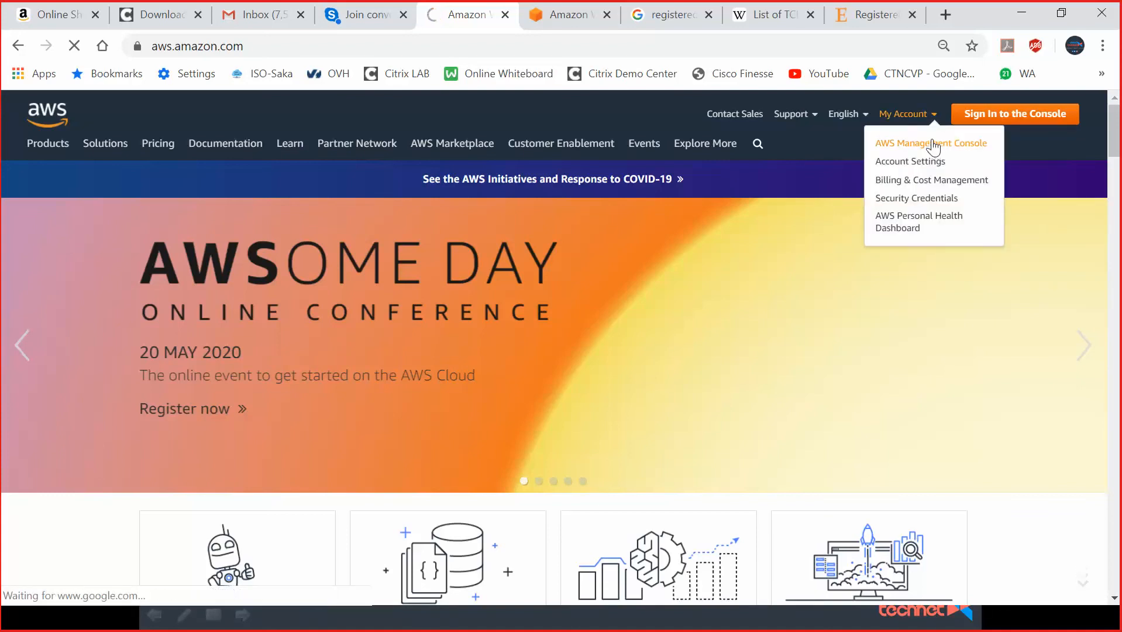
{"action": "left_click", "coordinate": [708, 15]}
{"action": "left_click", "coordinate": [709, 15]}
{"action": "left_click", "coordinate": [708, 15]}
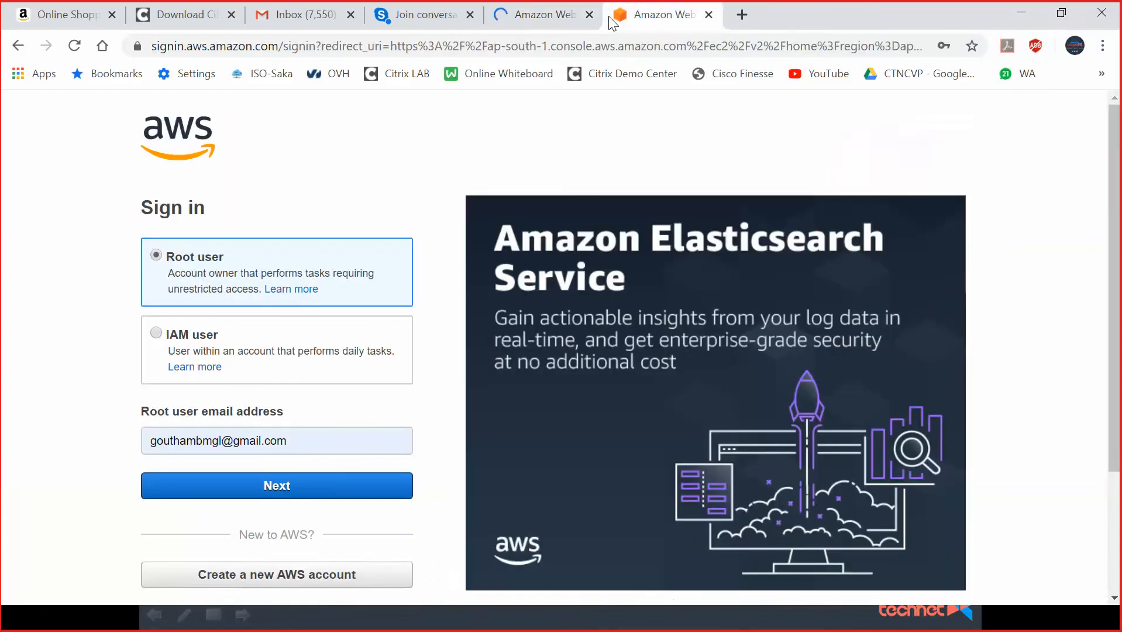
{"action": "left_click", "coordinate": [708, 16]}
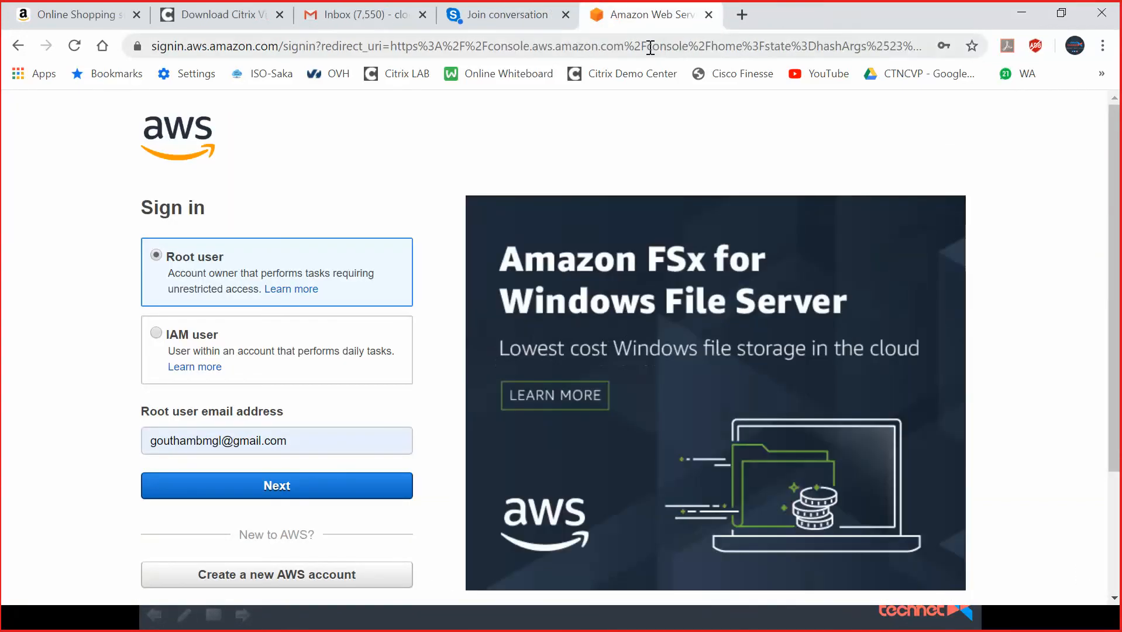
Sign in as root user using the saved password, then show the AWS services list.
{"action": "left_click", "coordinate": [316, 485]}
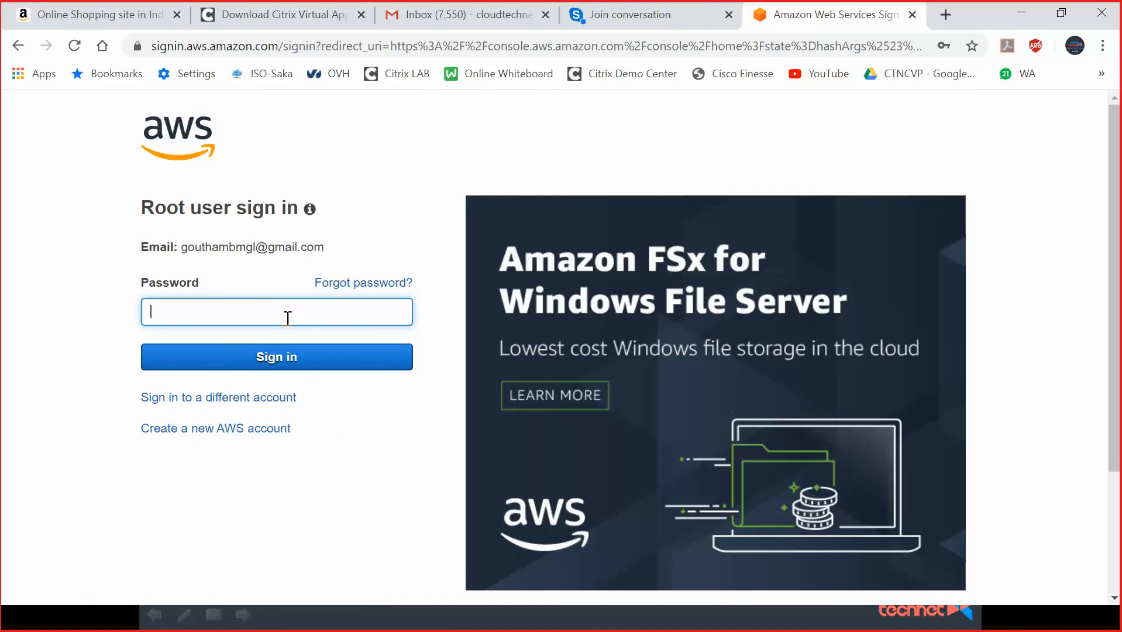
{"action": "left_click", "coordinate": [276, 306]}
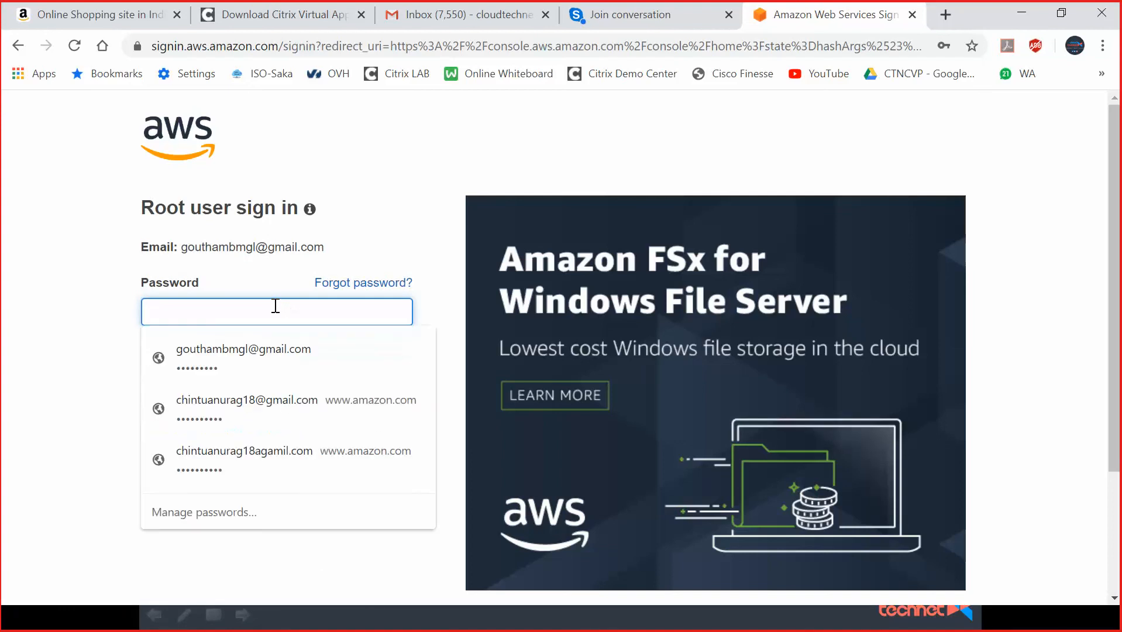
{"action": "left_click", "coordinate": [246, 345]}
{"action": "left_click", "coordinate": [260, 362]}
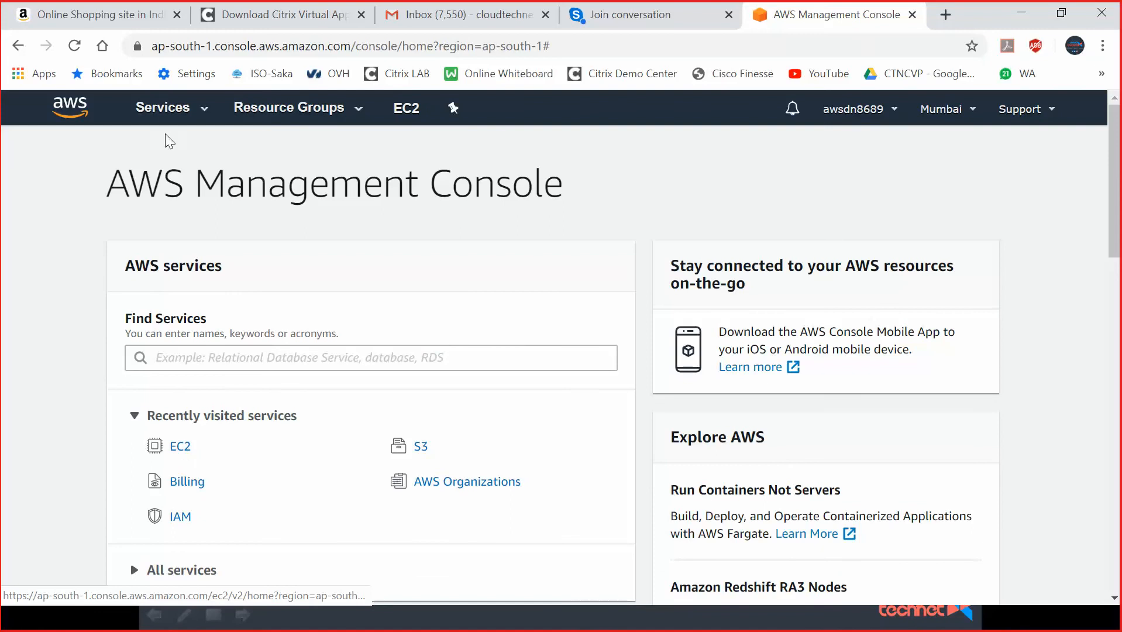
{"action": "left_click", "coordinate": [164, 110]}
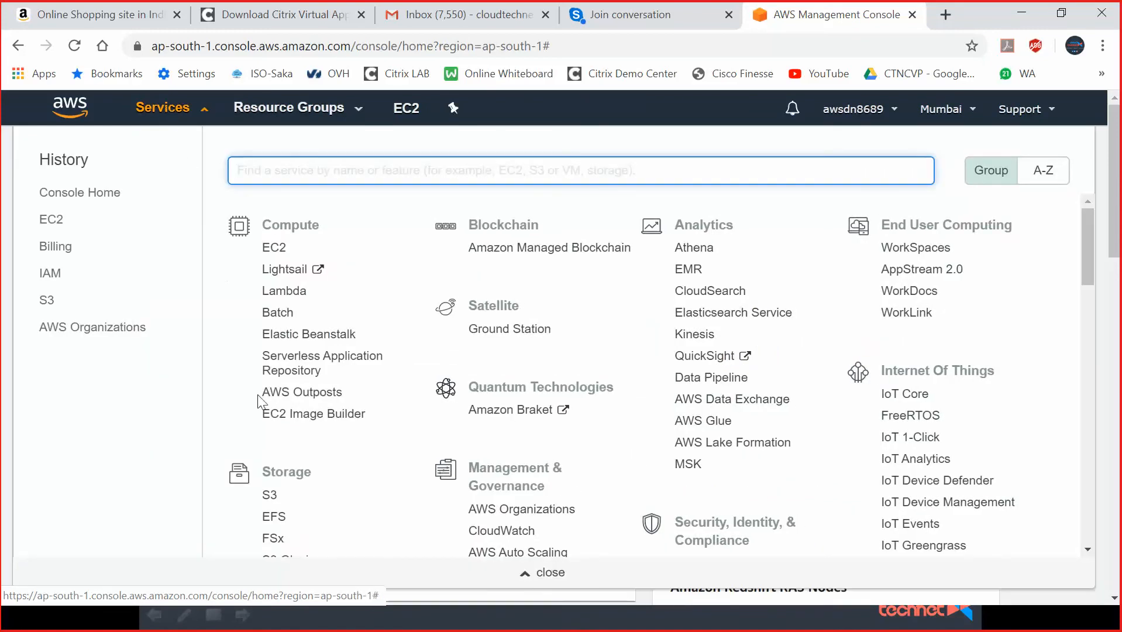
Go to EC2 from the services list and show the Instances list.
{"action": "scroll", "coordinate": [307, 377], "scroll_direction": "down", "scroll_amount": 3}
{"action": "scroll", "coordinate": [305, 252], "scroll_direction": "up", "scroll_amount": 3}
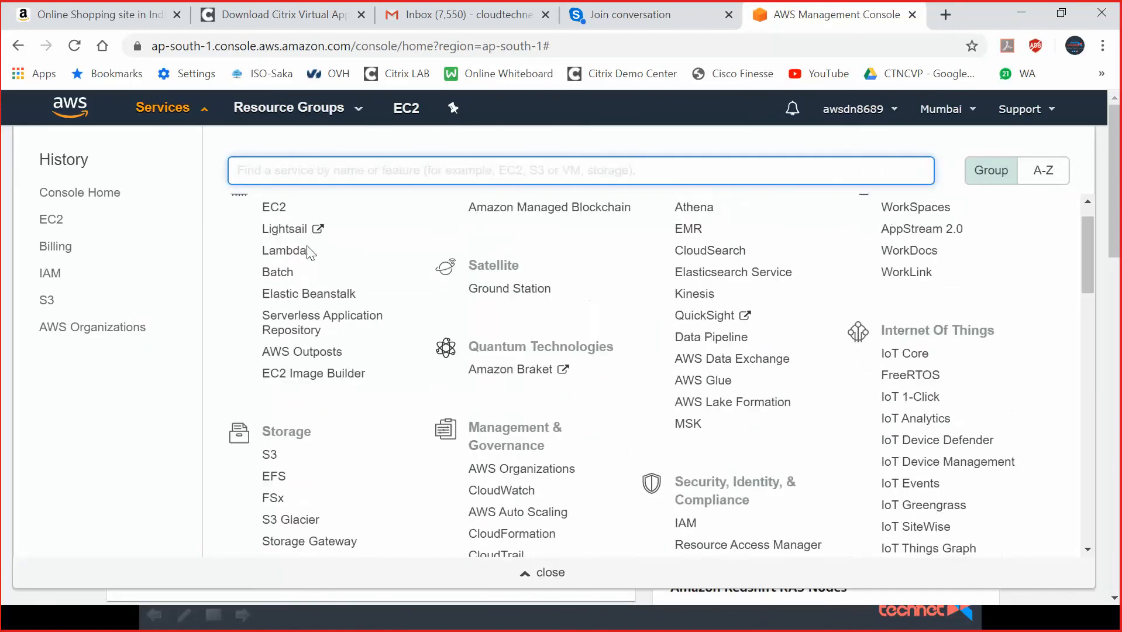
{"action": "left_click", "coordinate": [275, 247]}
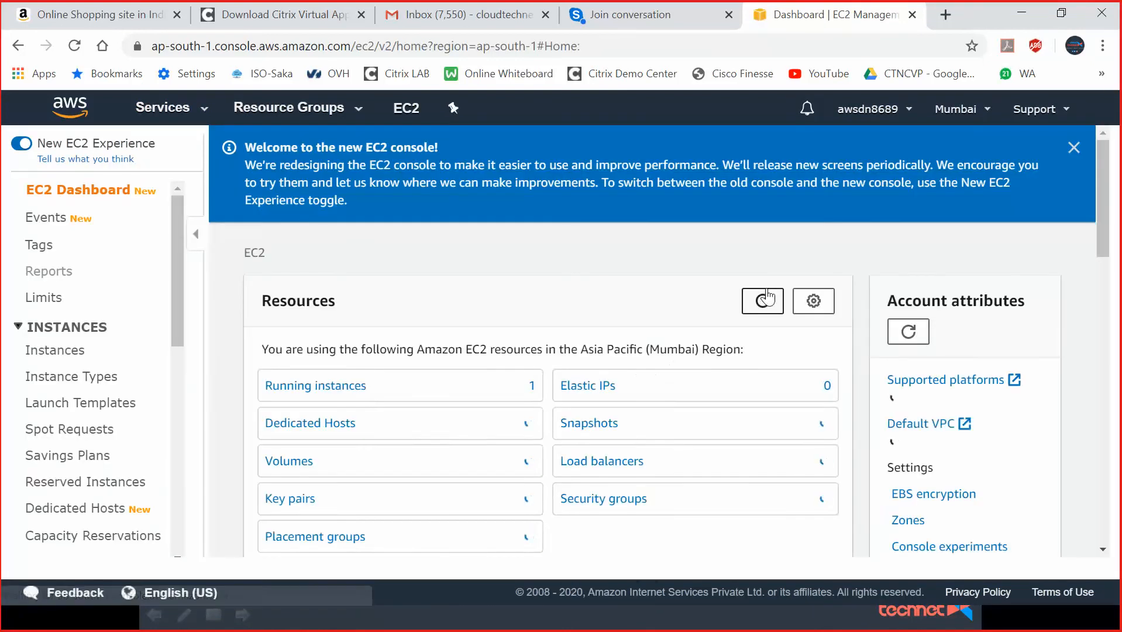
{"action": "left_click", "coordinate": [73, 351]}
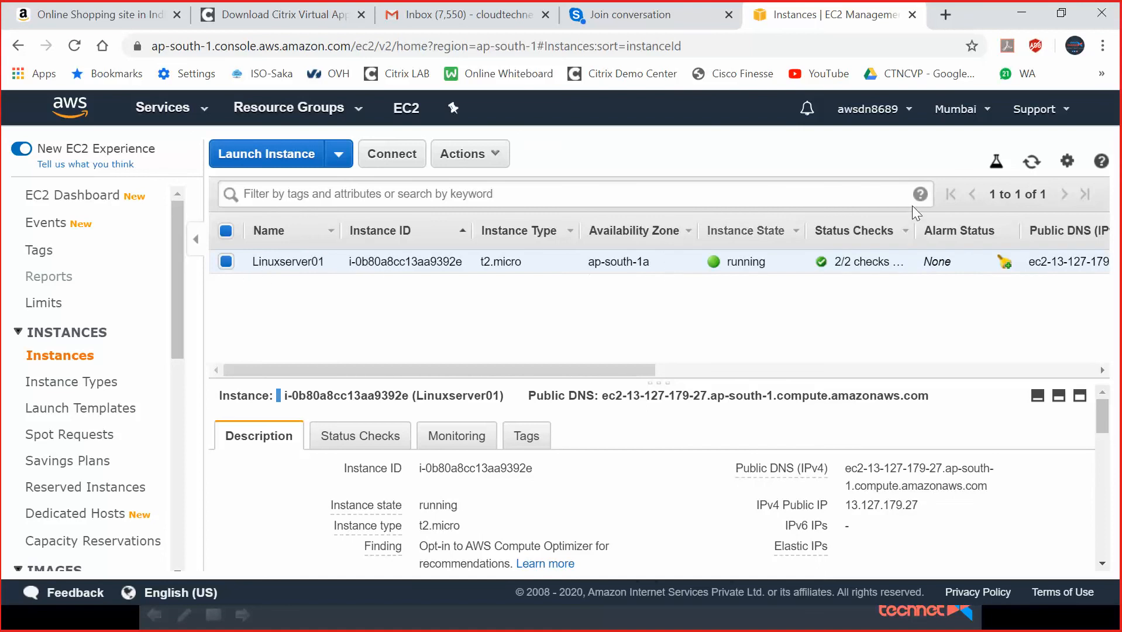
Stop Linuxserver01, refresh the list to check its state, and start Launch Instance.
{"action": "left_click", "coordinate": [467, 155]}
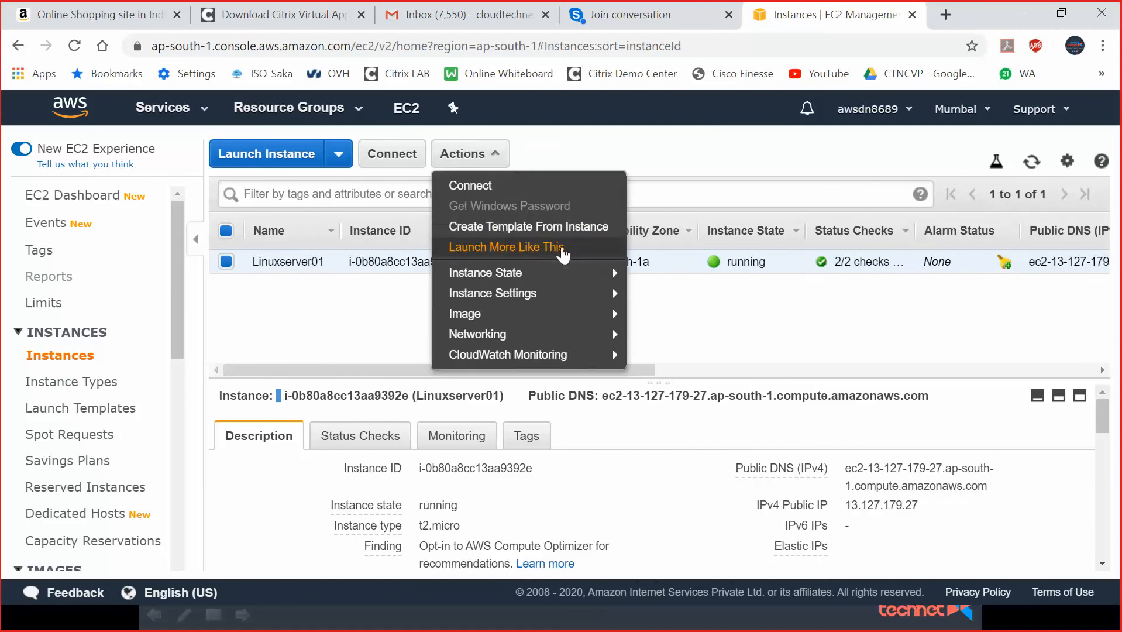
{"action": "mouse_move", "coordinate": [576, 272]}
{"action": "left_click", "coordinate": [692, 297]}
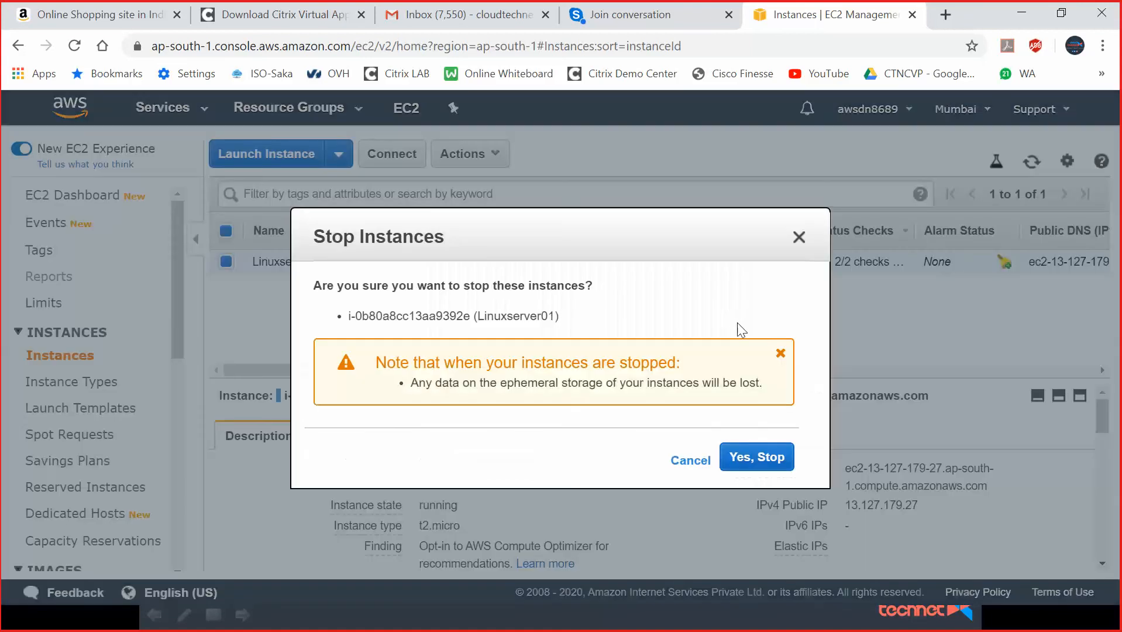
{"action": "left_click", "coordinate": [781, 457]}
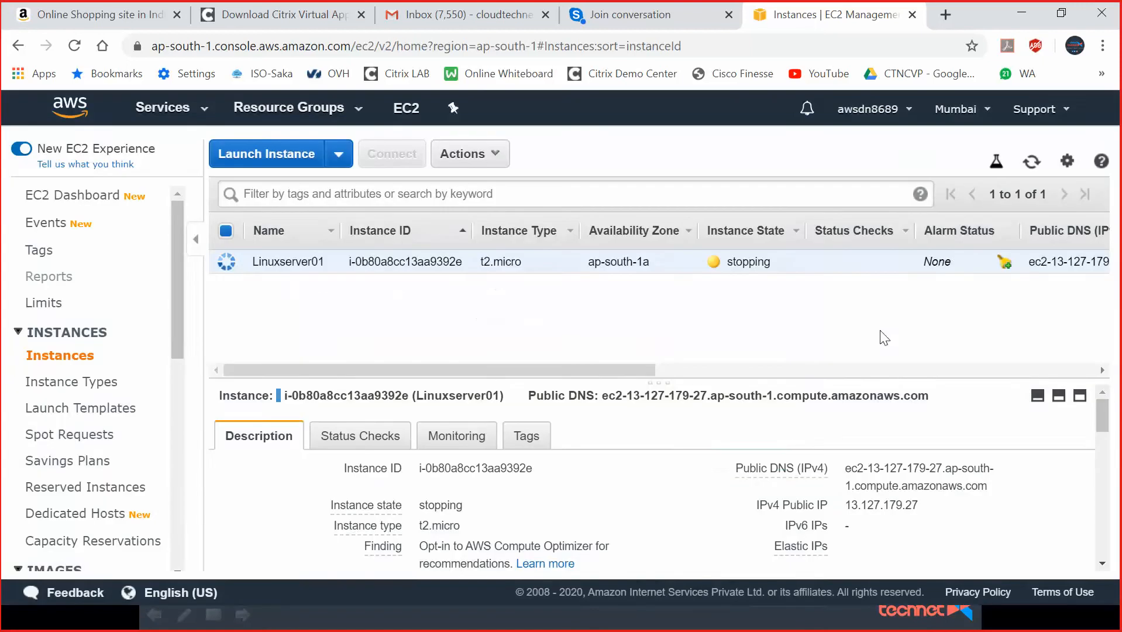
{"action": "left_click", "coordinate": [1032, 166]}
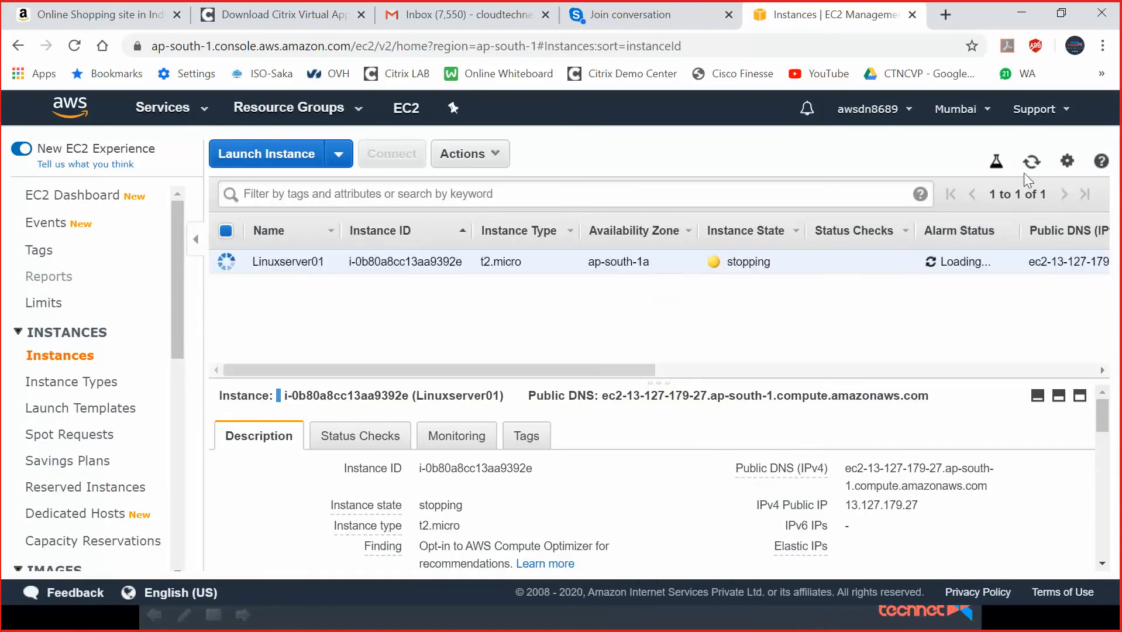
{"action": "left_click", "coordinate": [273, 155]}
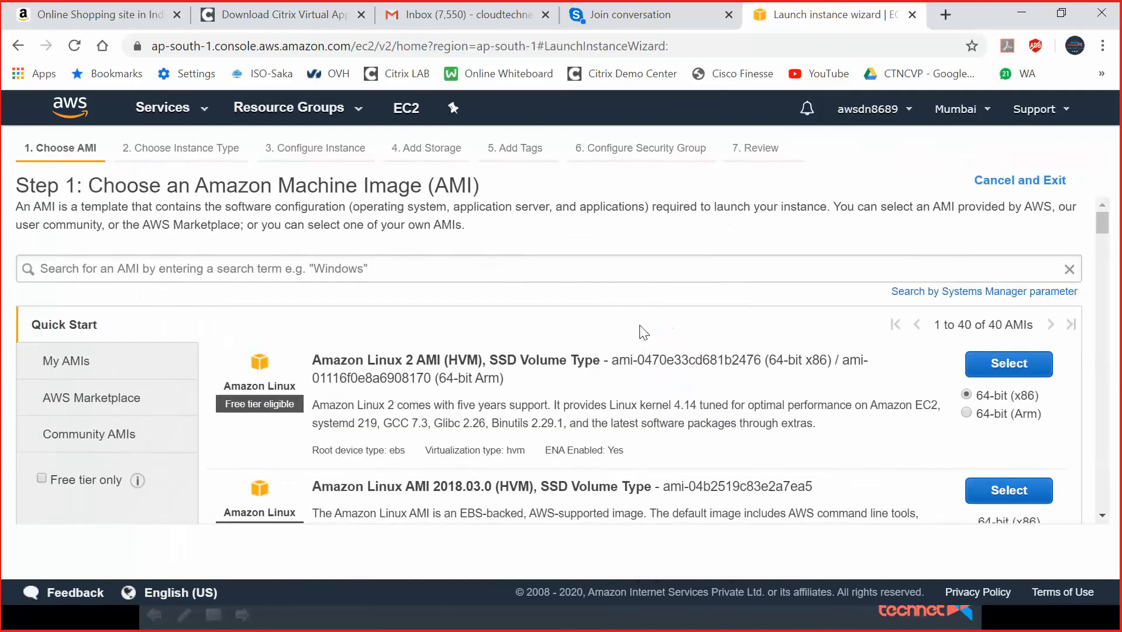
Search AMIs for 'windows' and pick Microsoft Windows Server 2019 Base on t2.micro, reaching Add Storage.
{"action": "left_click", "coordinate": [381, 264]}
{"action": "type", "text": "windows"}
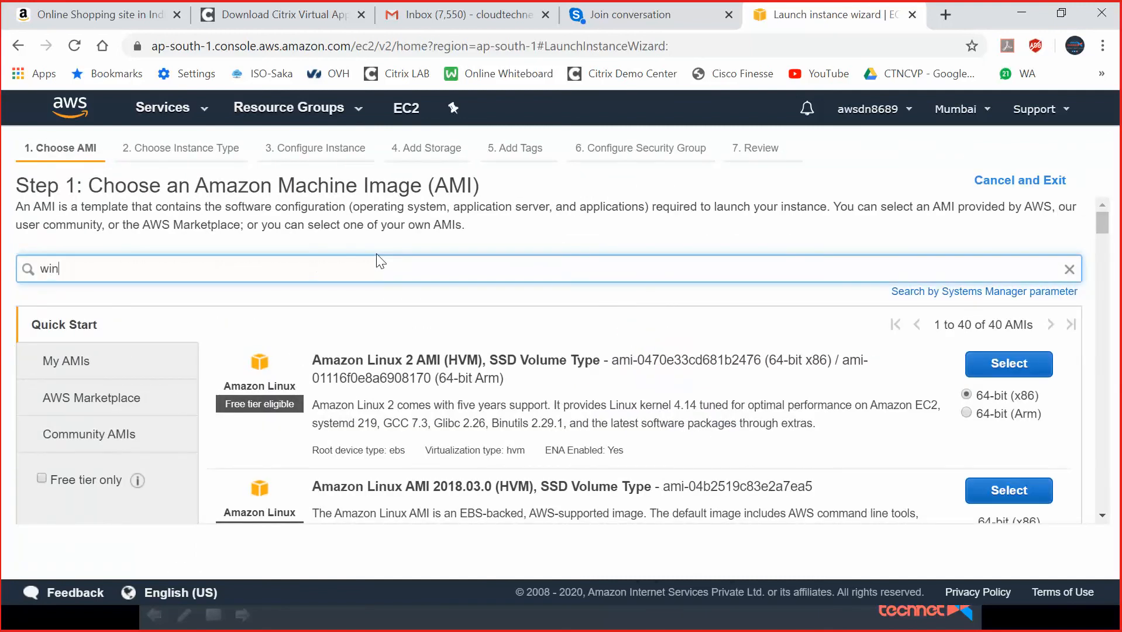
{"action": "key", "text": "Return"}
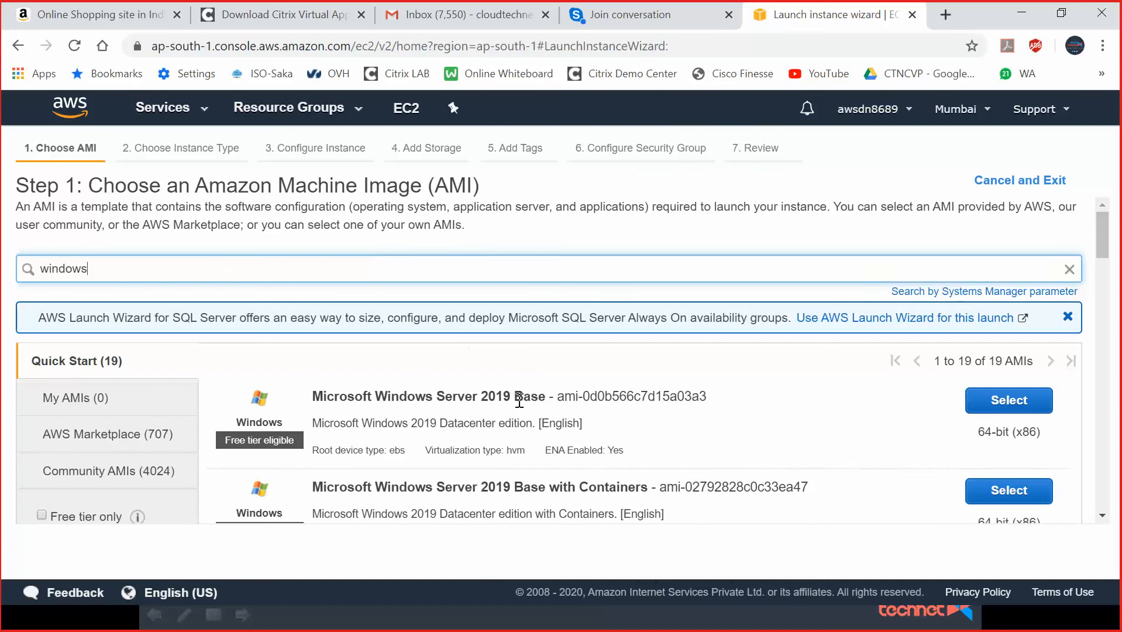
{"action": "left_click", "coordinate": [1008, 406]}
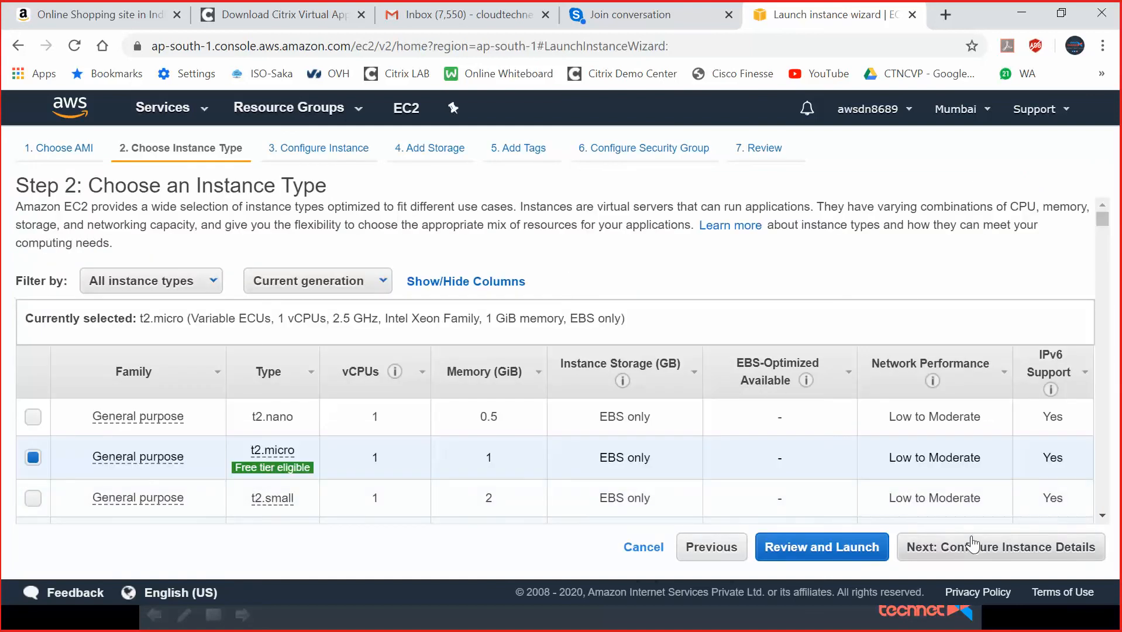
{"action": "left_click", "coordinate": [985, 544]}
{"action": "left_click", "coordinate": [988, 553]}
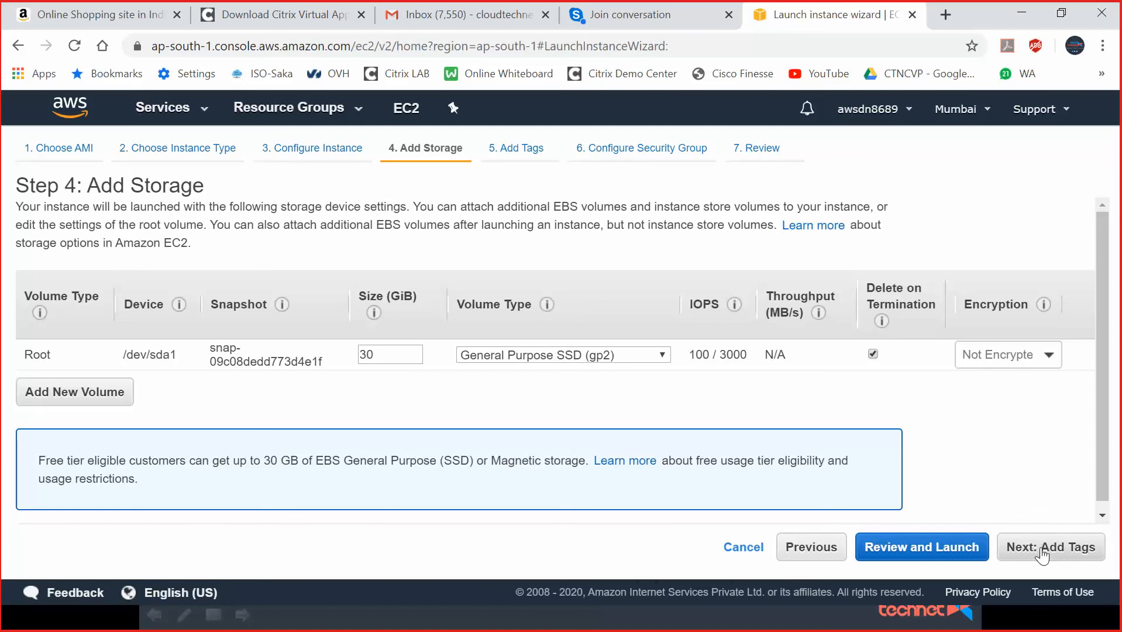
Add a second 8 GiB EBS volume and reduce the root volume to 20 GiB.
{"action": "left_click", "coordinate": [97, 390]}
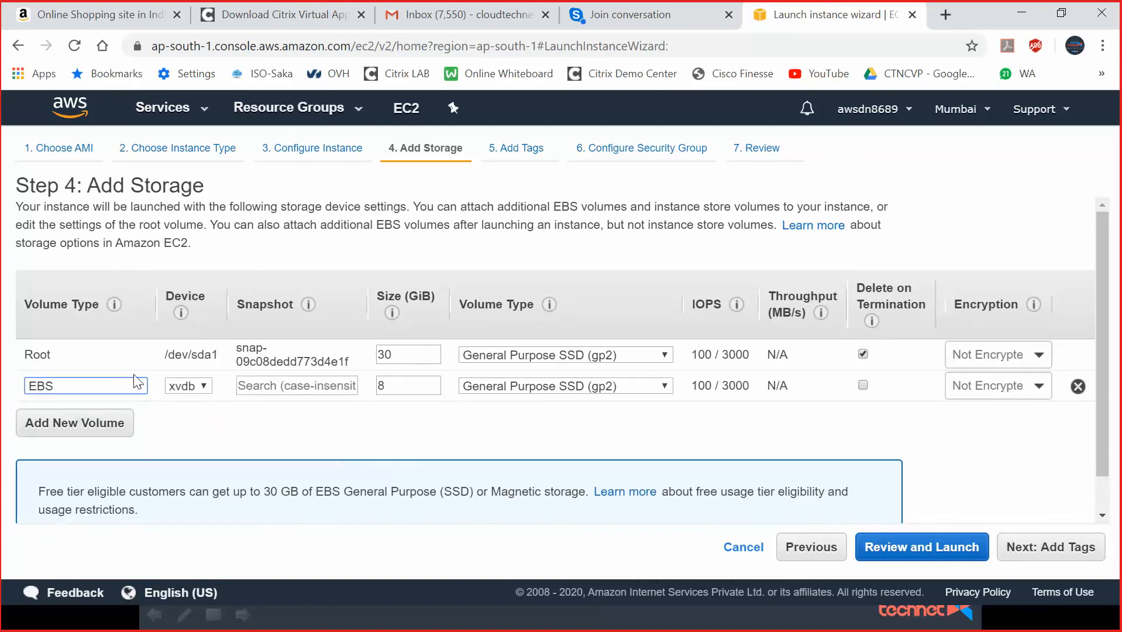
{"action": "left_click", "coordinate": [139, 386]}
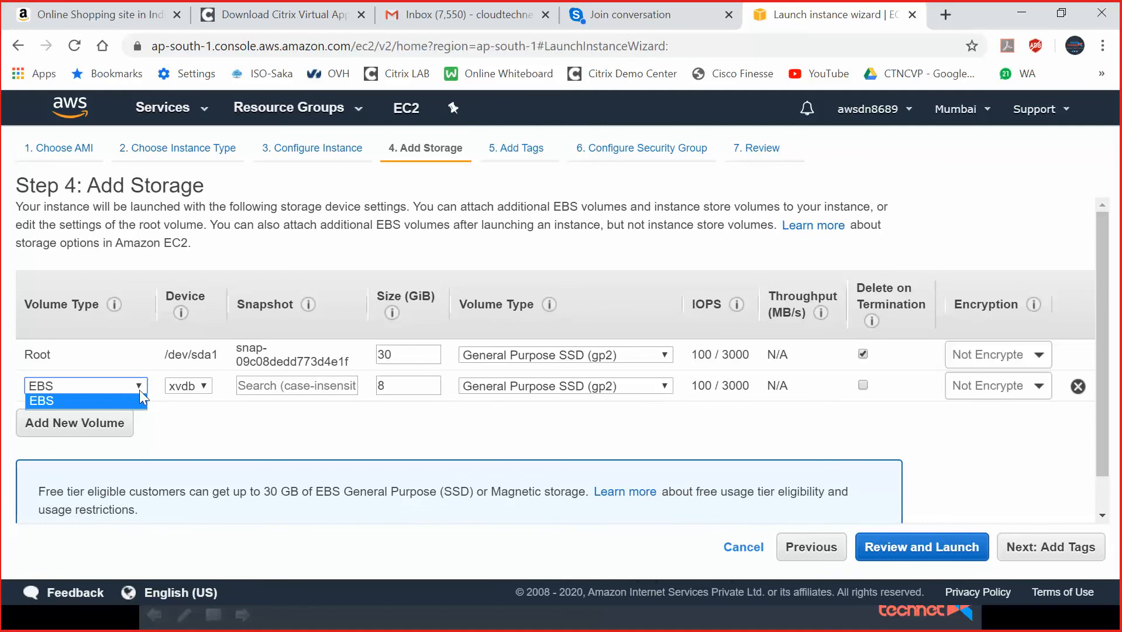
{"action": "double_click", "coordinate": [388, 385]}
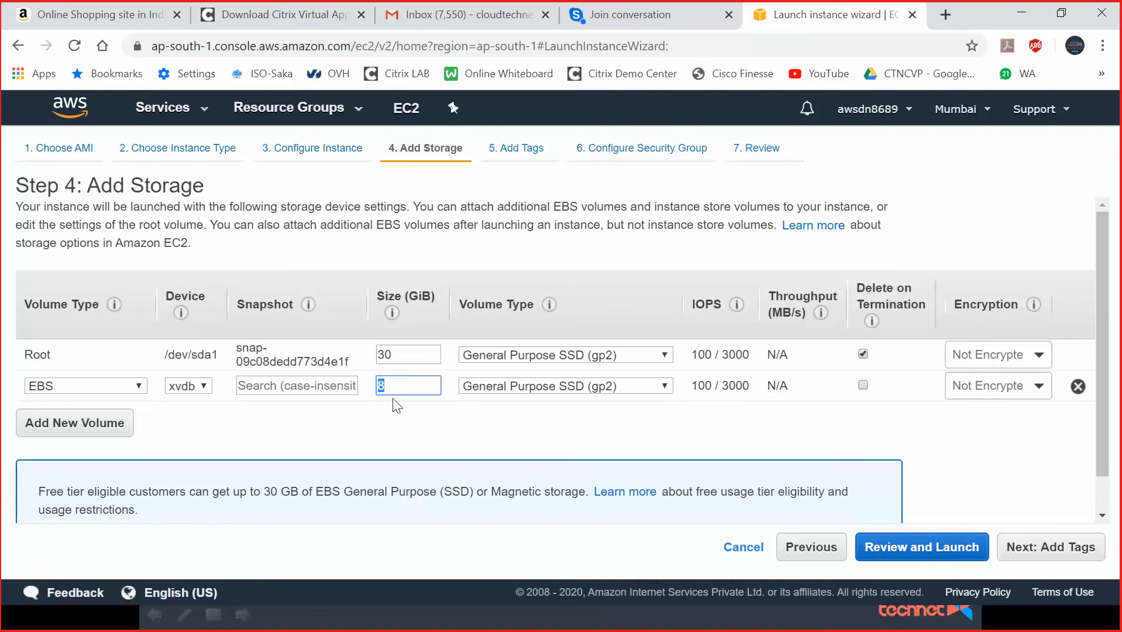
{"action": "double_click", "coordinate": [393, 354]}
{"action": "type", "text": "20"}
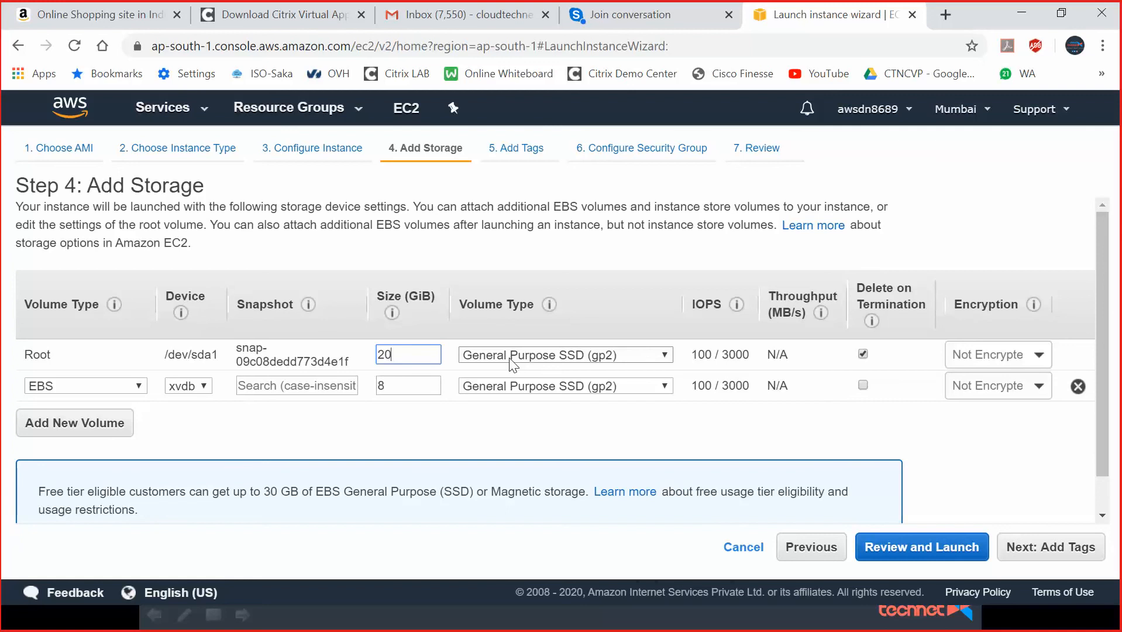
{"action": "left_click", "coordinate": [707, 435]}
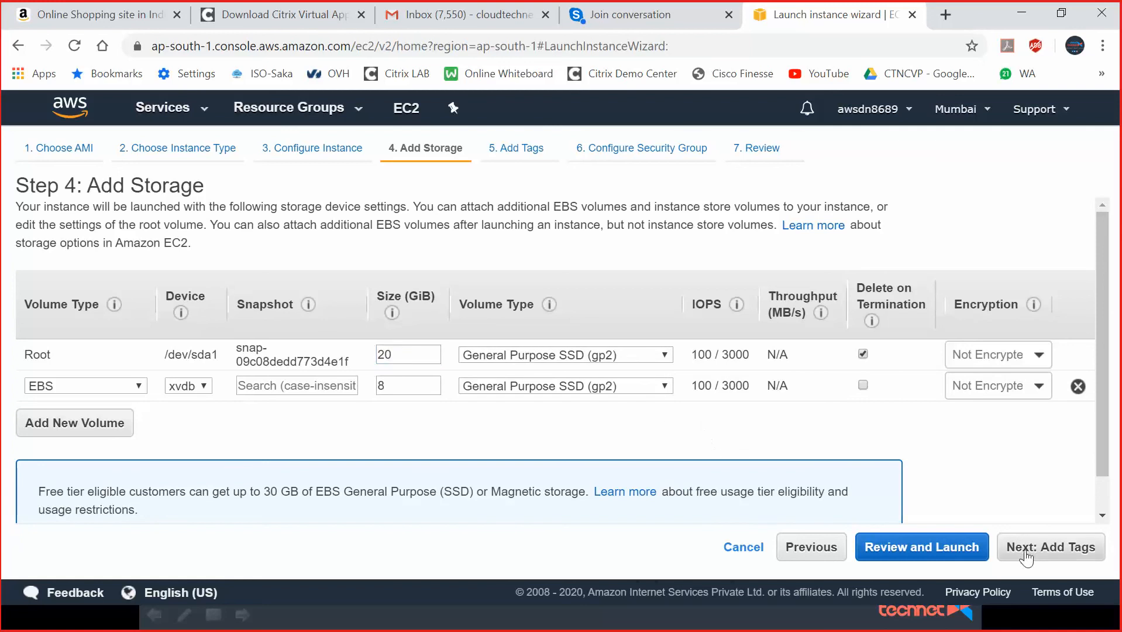
Tag the instance with Name = Webserver1.
{"action": "left_click", "coordinate": [1059, 551]}
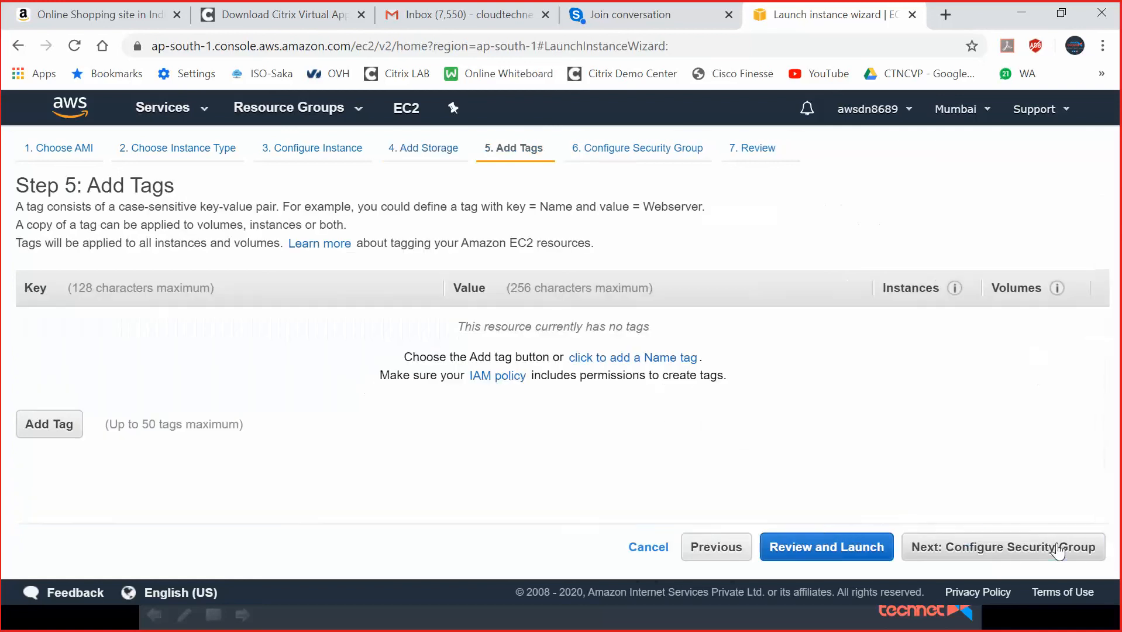
{"action": "left_click", "coordinate": [73, 429]}
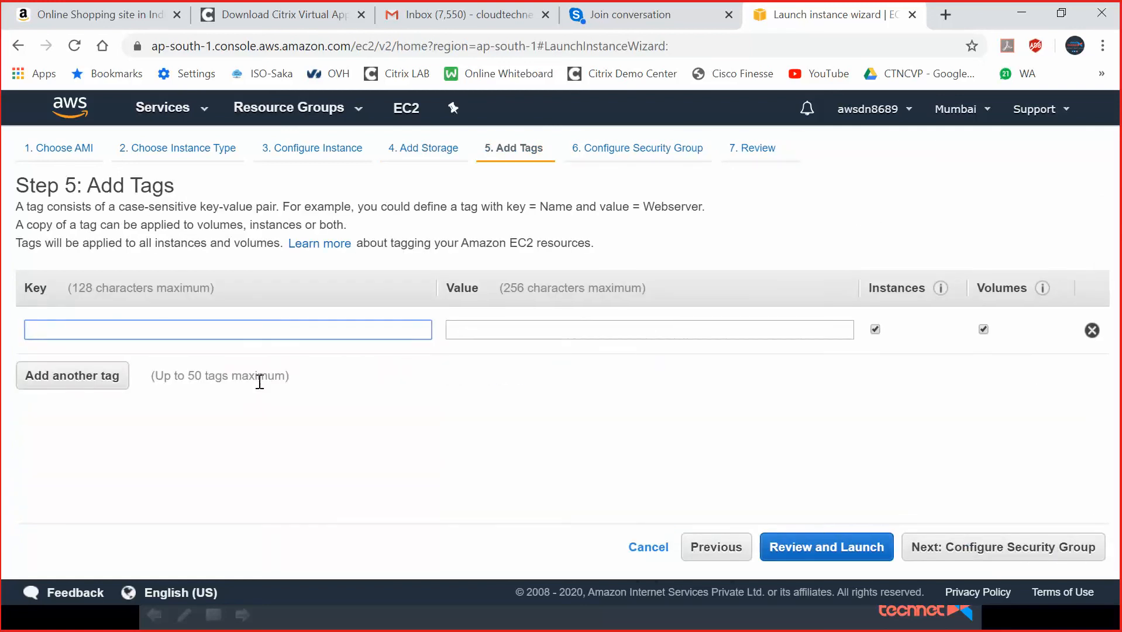
{"action": "type", "text": "Name"}
{"action": "key", "text": "Tab"}
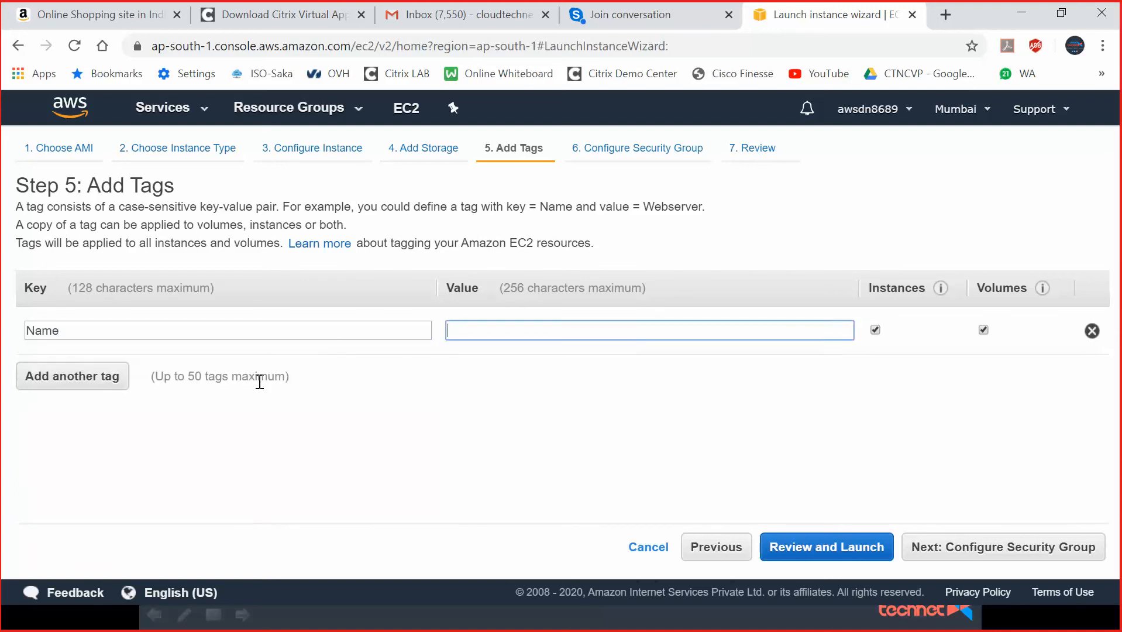
{"action": "type", "text": "Webserver1"}
Use the existing default security group sg-26cce645, review, and begin the launch.
{"action": "left_click", "coordinate": [946, 552]}
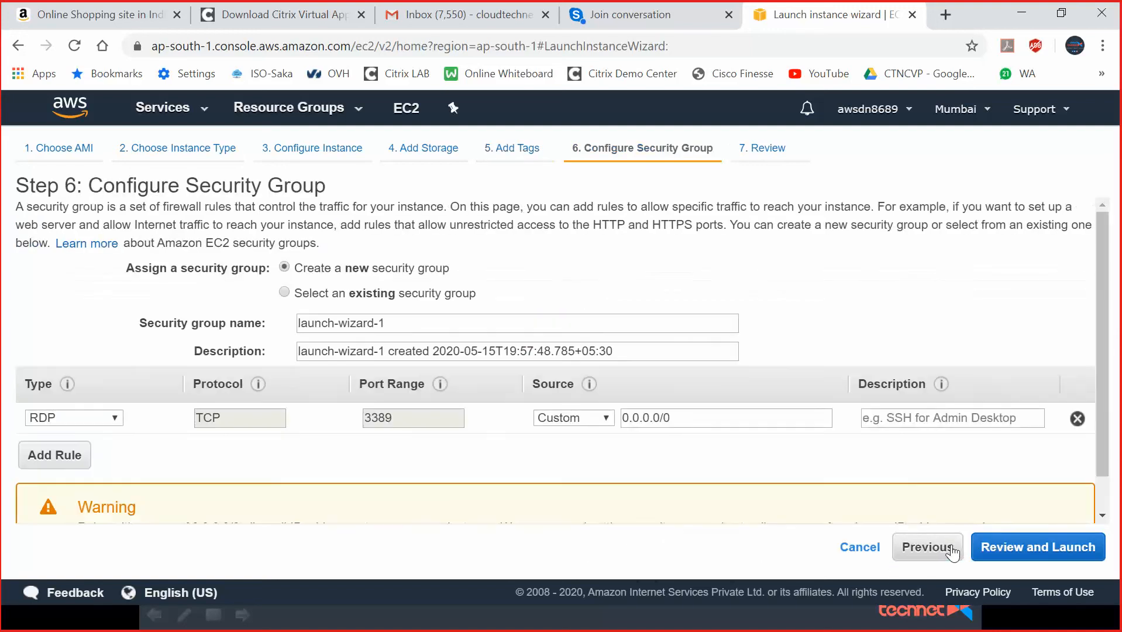
{"action": "left_click", "coordinate": [291, 294]}
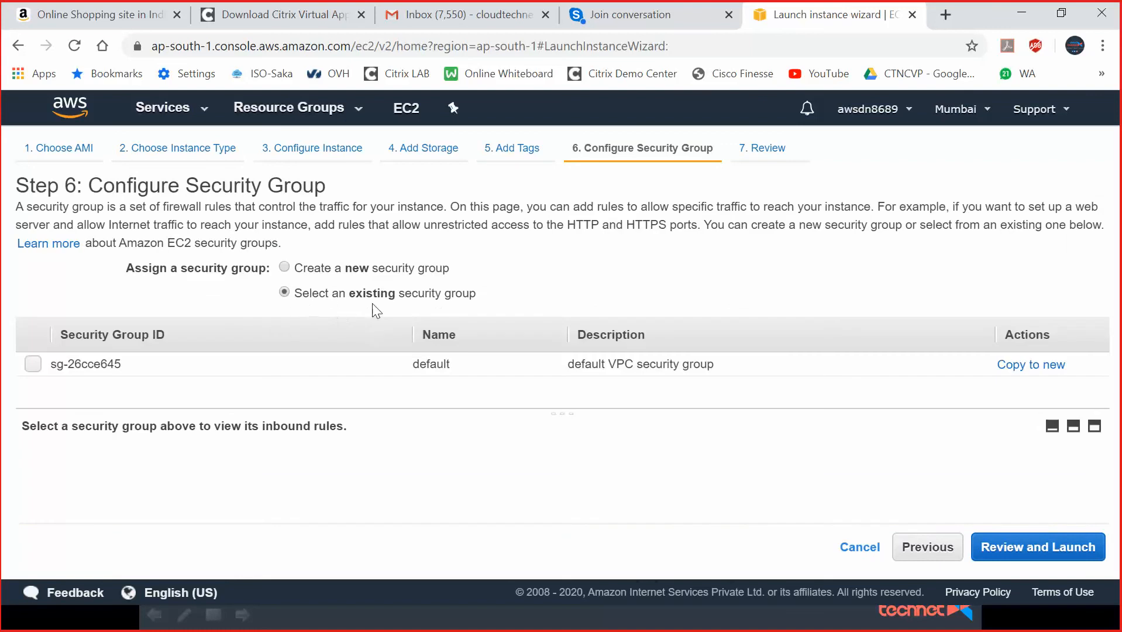
{"action": "left_click", "coordinate": [33, 364]}
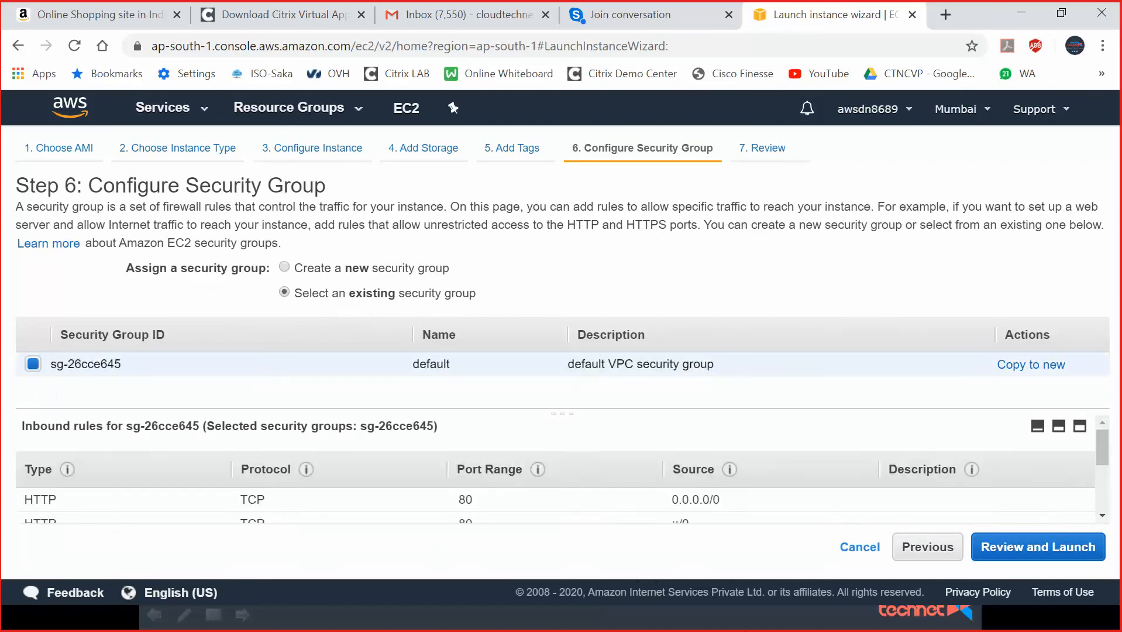
{"action": "left_click", "coordinate": [1031, 545]}
{"action": "scroll", "coordinate": [758, 432], "scroll_direction": "down", "scroll_amount": 1}
{"action": "scroll", "coordinate": [759, 432], "scroll_direction": "down", "scroll_amount": 5}
{"action": "left_click", "coordinate": [1073, 546]}
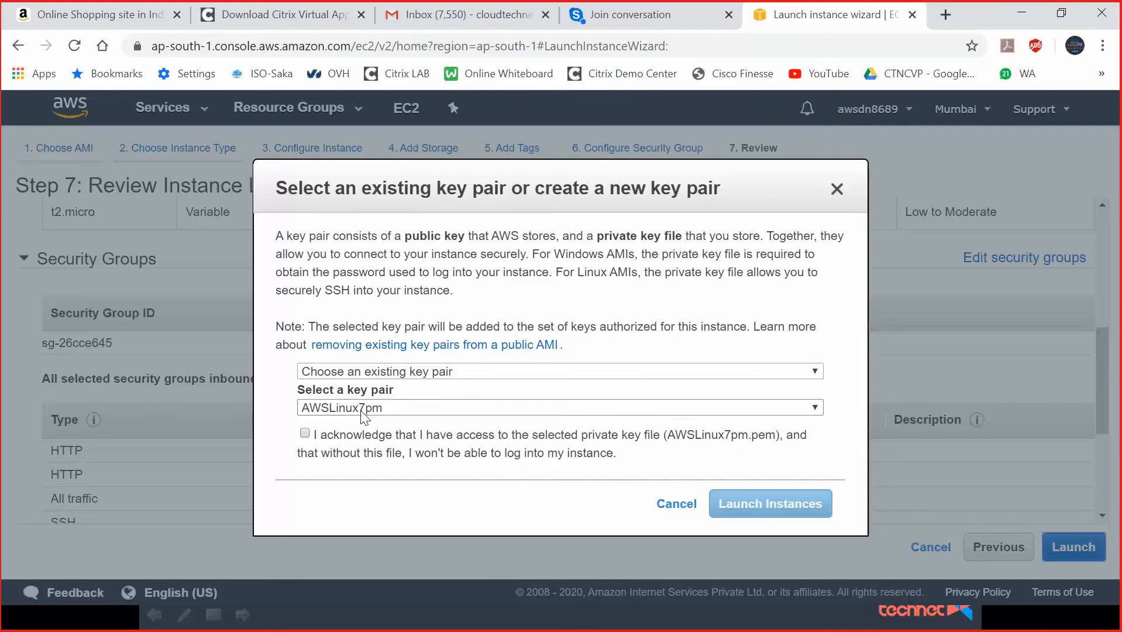
Choose the AWSWIN7pm key pair, acknowledge the private key, and try launching.
{"action": "left_click", "coordinate": [387, 406]}
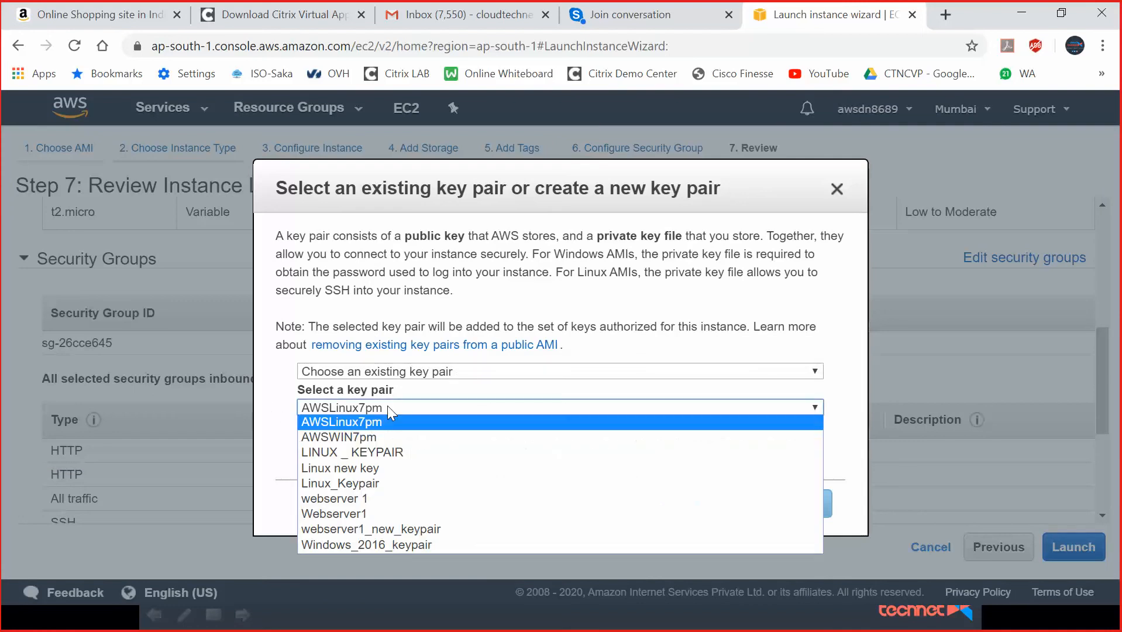
{"action": "left_click", "coordinate": [363, 438]}
{"action": "left_click", "coordinate": [306, 434]}
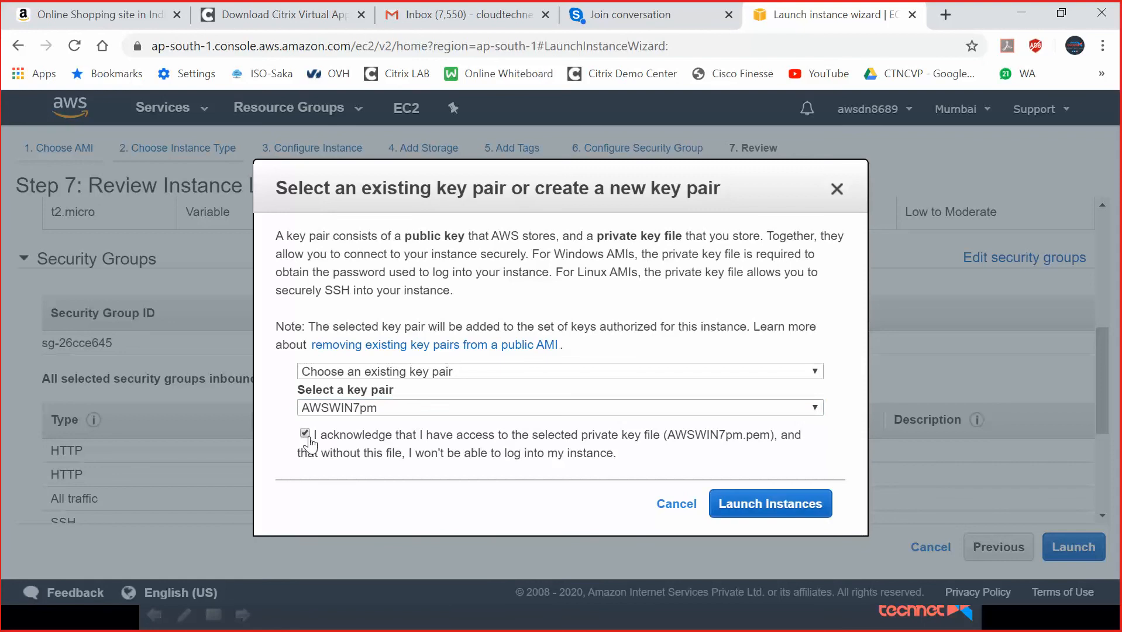
{"action": "left_click", "coordinate": [733, 504]}
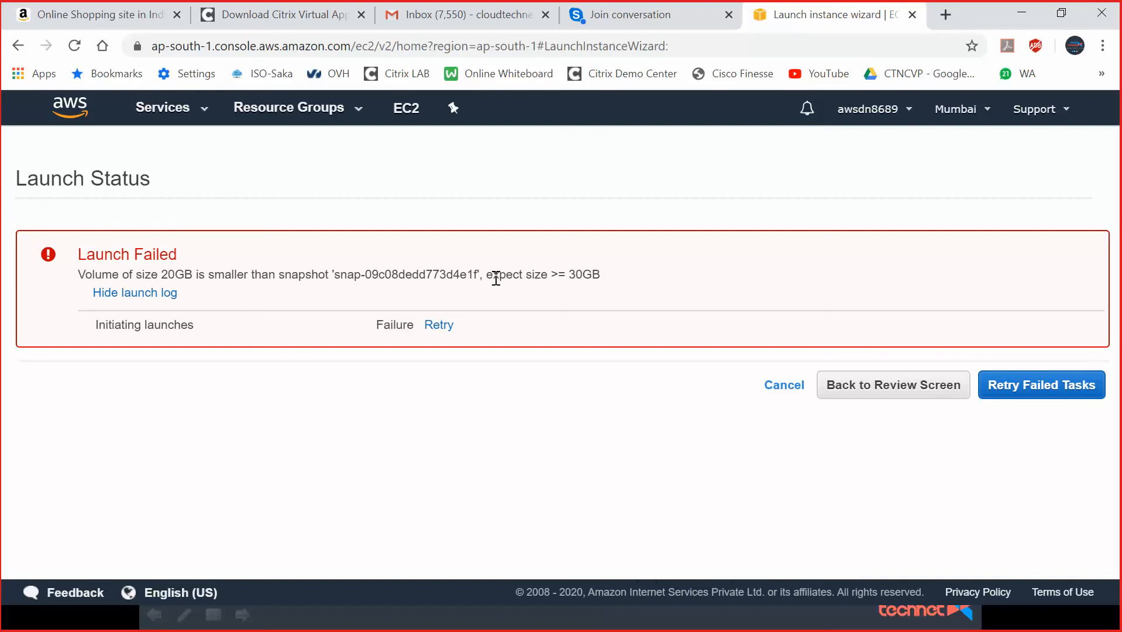
After the launch fails, return to storage settings and raise the root volume to 30 GiB.
{"action": "left_click", "coordinate": [922, 388]}
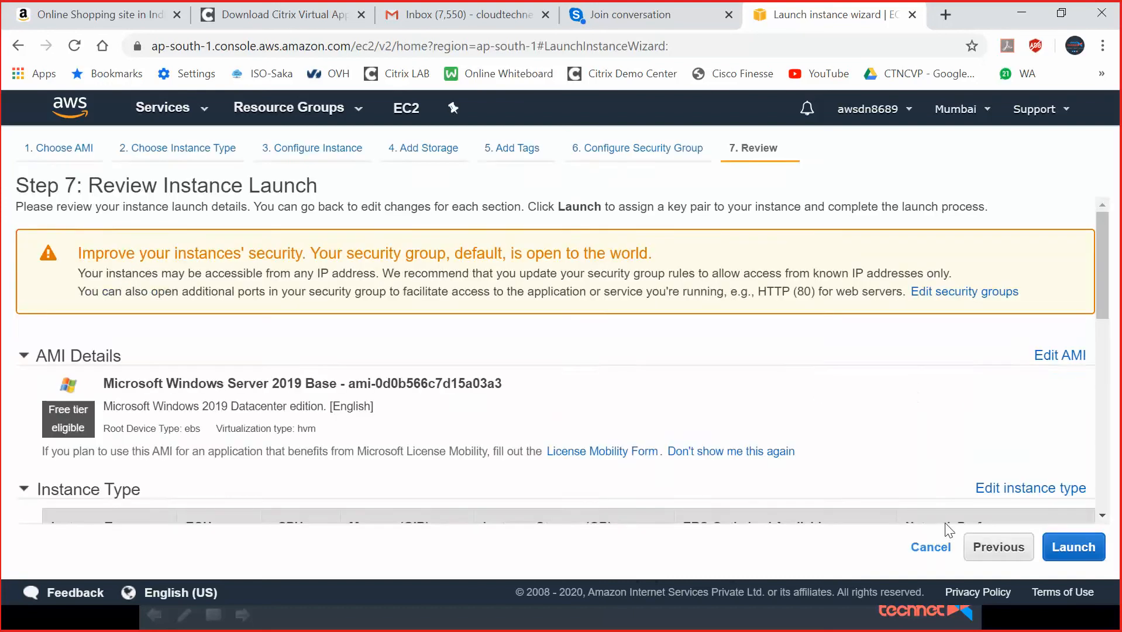
{"action": "left_click", "coordinate": [997, 545]}
{"action": "left_click", "coordinate": [927, 548]}
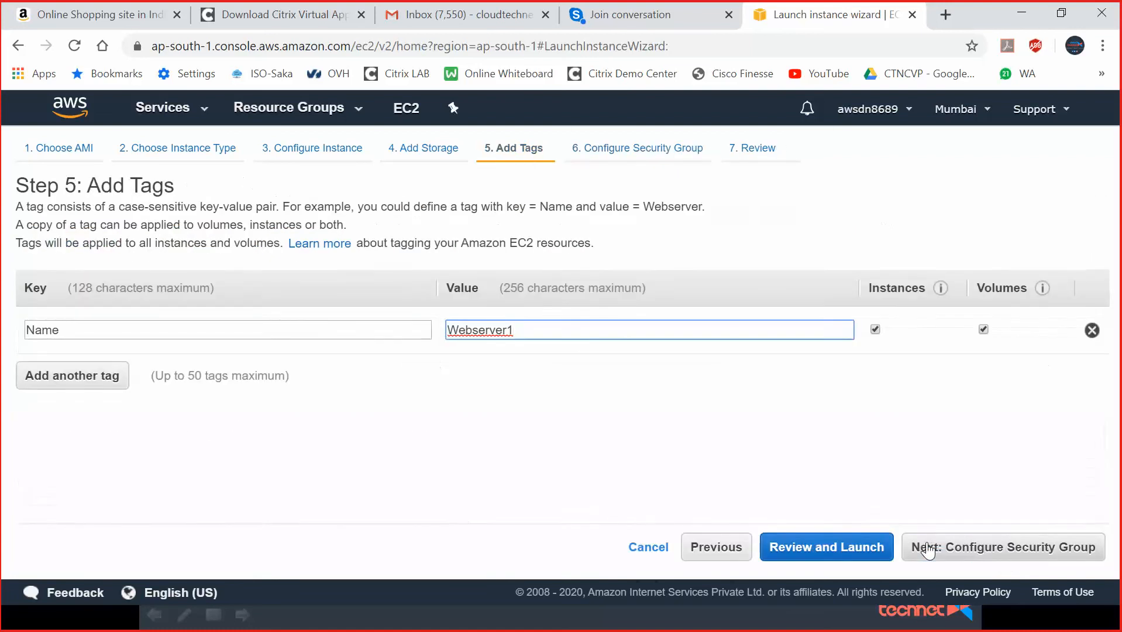
{"action": "left_click", "coordinate": [721, 547]}
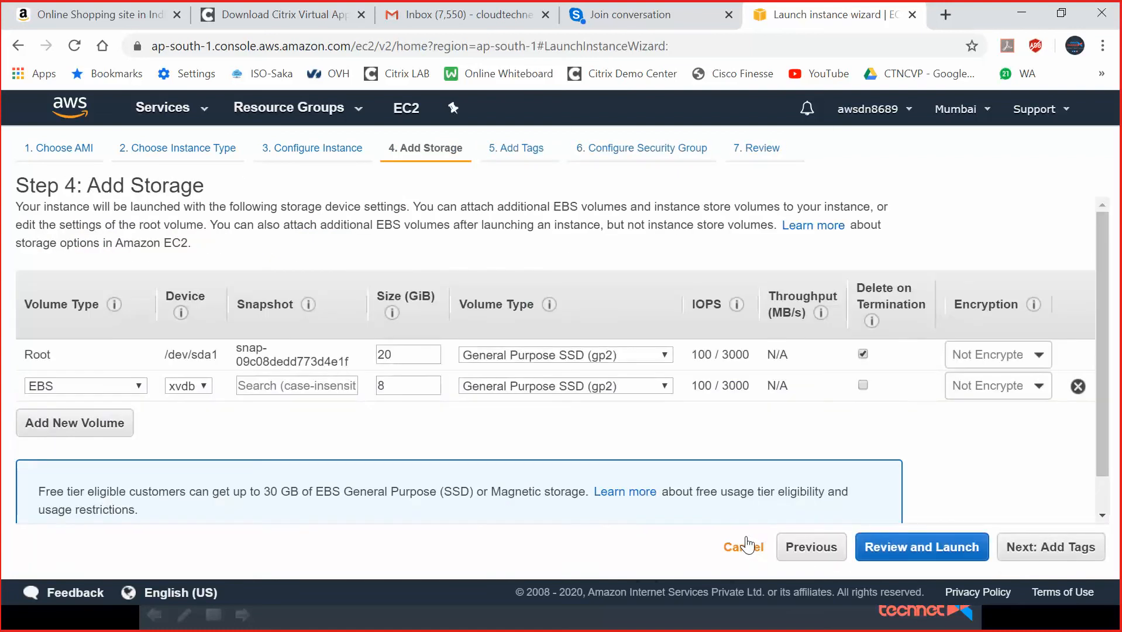
{"action": "left_click_drag", "start_coordinate": [399, 348], "coordinate": [334, 347]}
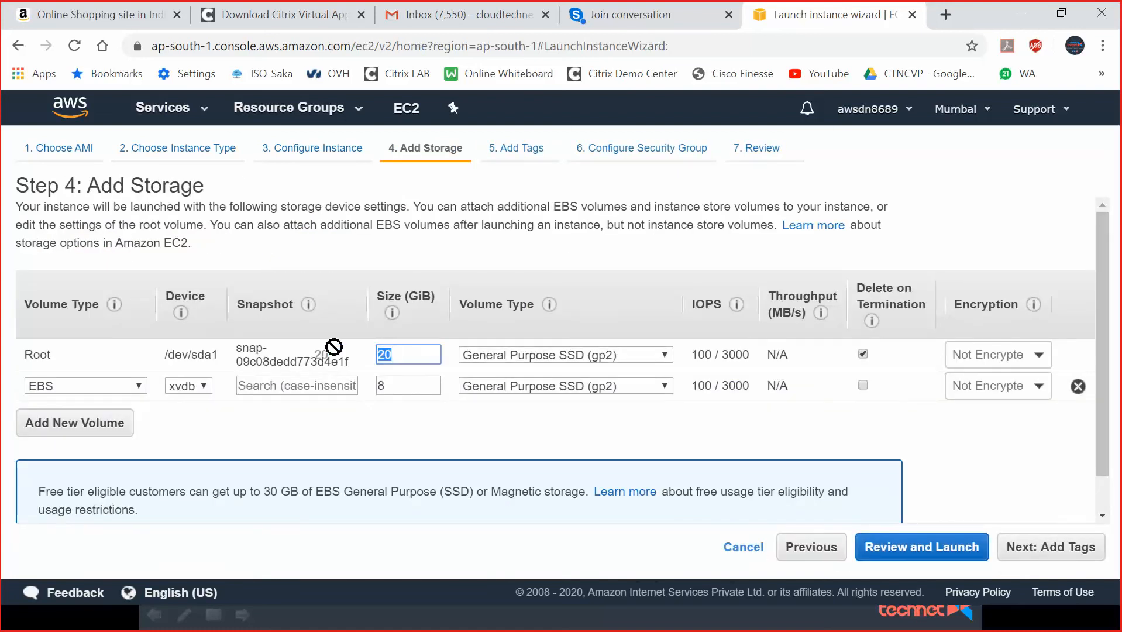
{"action": "type", "text": "30"}
Launch the instance again with the AWSWIN7pm key pair acknowledged.
{"action": "left_click", "coordinate": [1048, 554]}
{"action": "left_click", "coordinate": [1049, 554]}
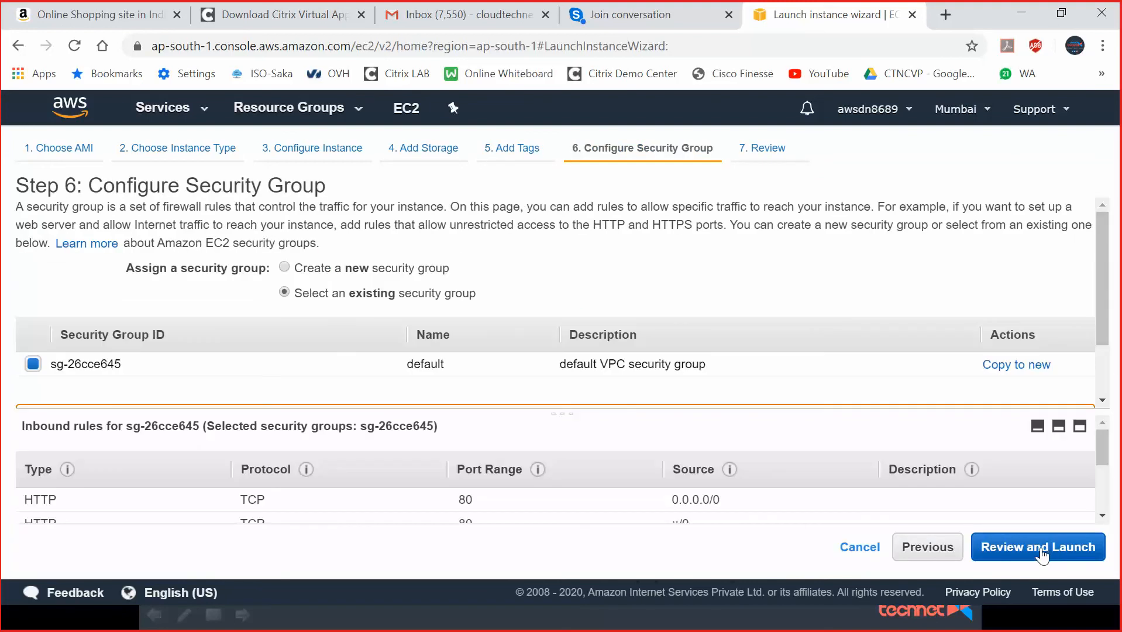
{"action": "left_click", "coordinate": [1017, 554]}
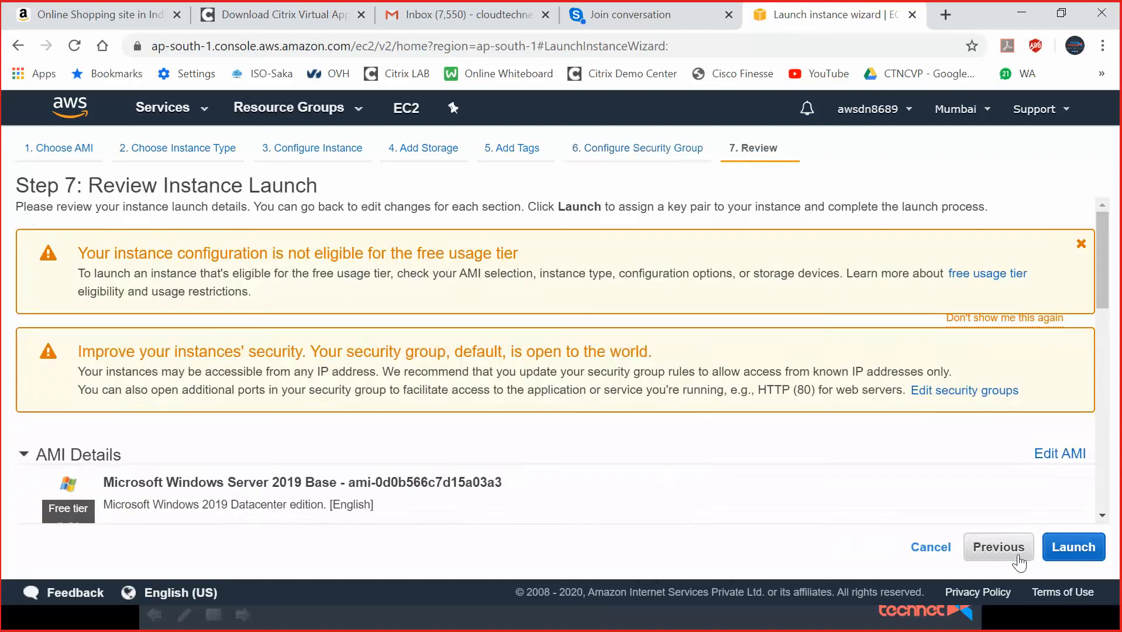
{"action": "left_click", "coordinate": [1072, 546]}
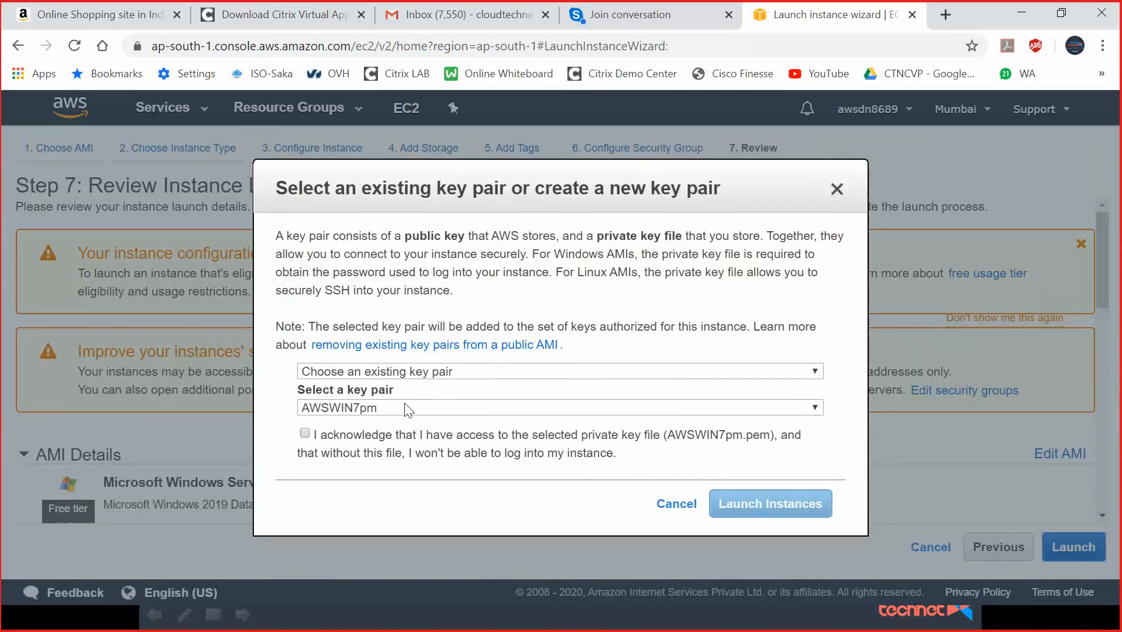
{"action": "left_click", "coordinate": [305, 432]}
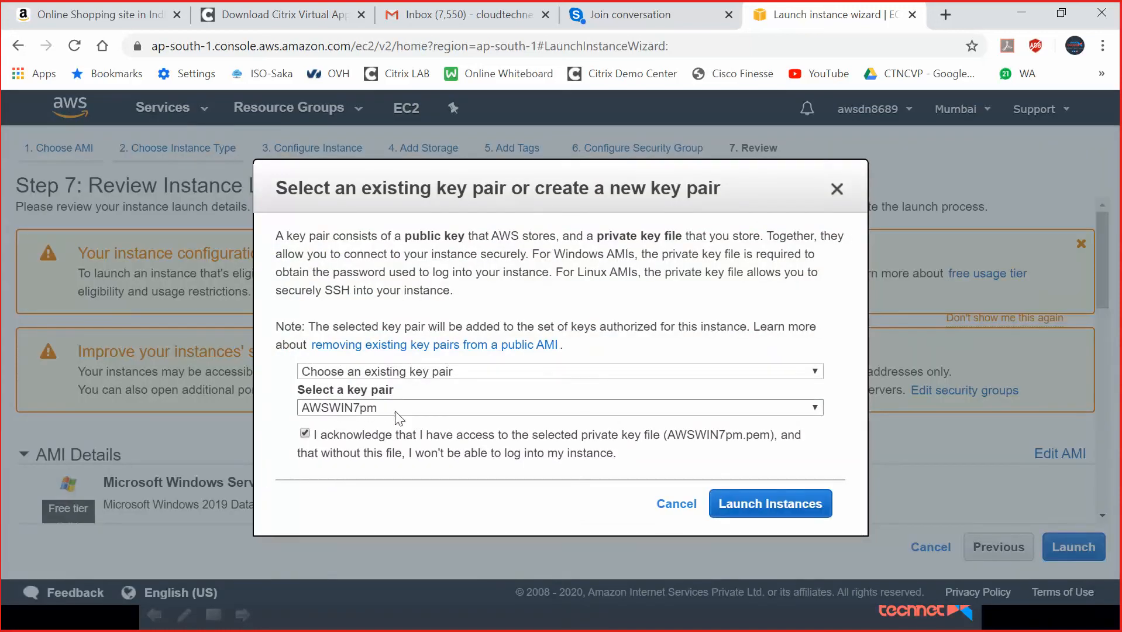
{"action": "left_click", "coordinate": [786, 513]}
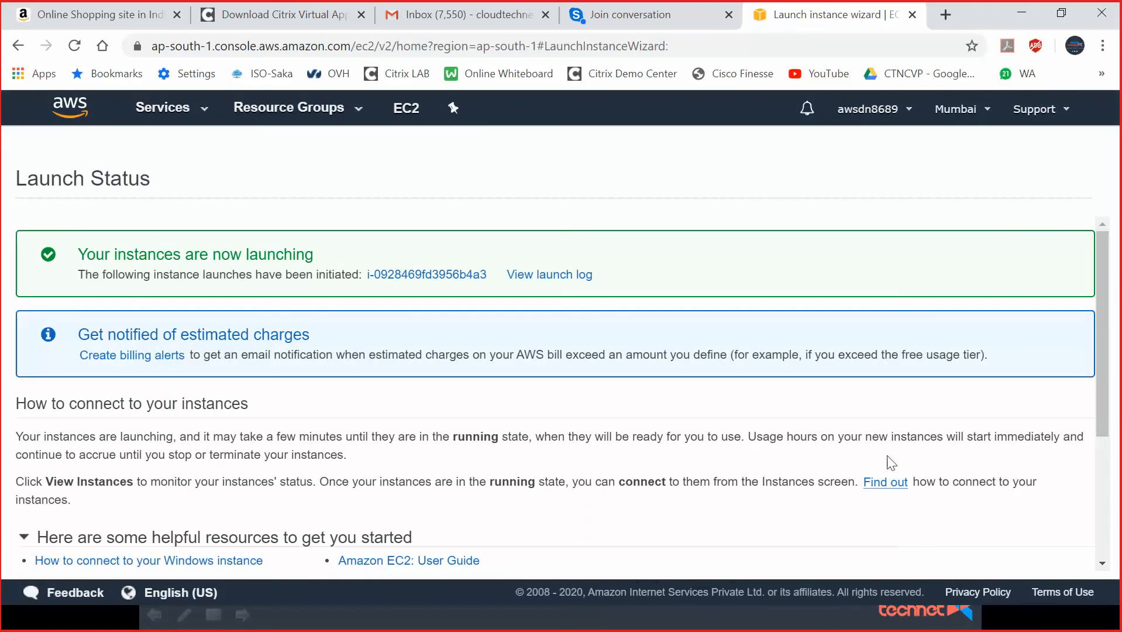
{"action": "scroll", "coordinate": [890, 459], "scroll_direction": "down", "scroll_amount": 5}
Show the instances list with Webserver1 pending, then go to Elastic Block Store Volumes.
{"action": "left_click", "coordinate": [1056, 565]}
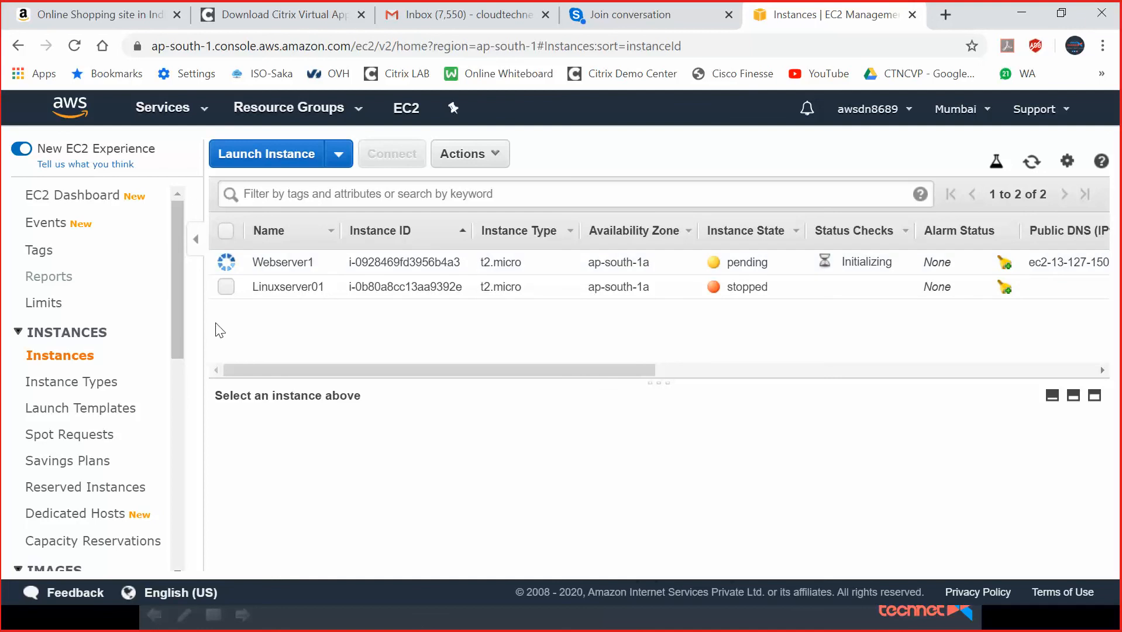
{"action": "scroll", "coordinate": [182, 363], "scroll_direction": "down", "scroll_amount": 1}
{"action": "scroll", "coordinate": [183, 363], "scroll_direction": "down", "scroll_amount": 4}
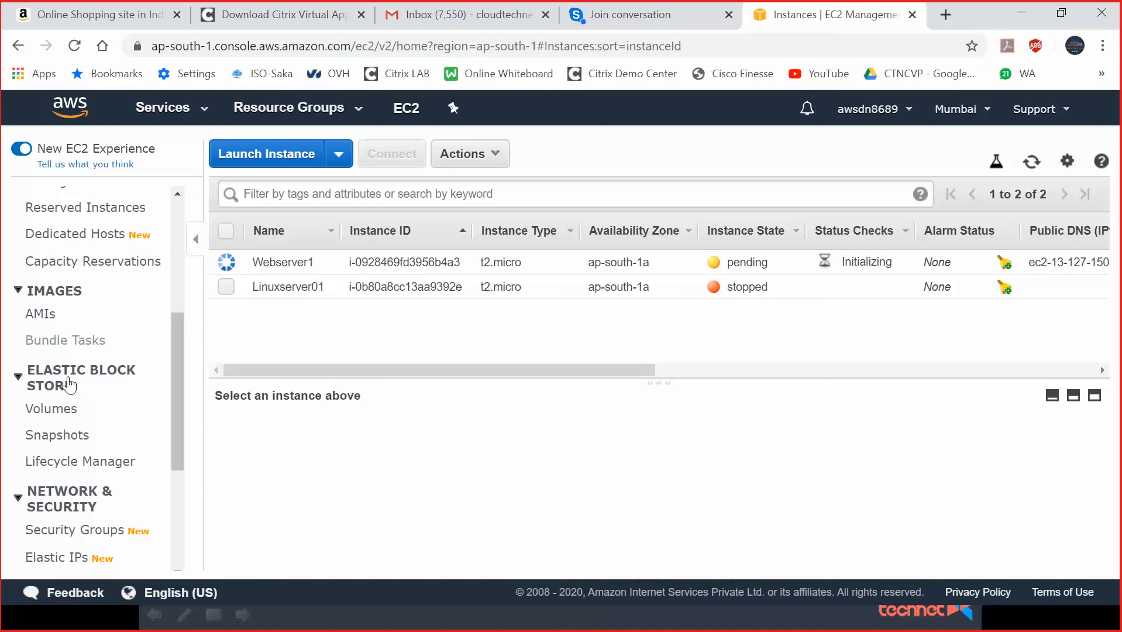
{"action": "left_click", "coordinate": [59, 414]}
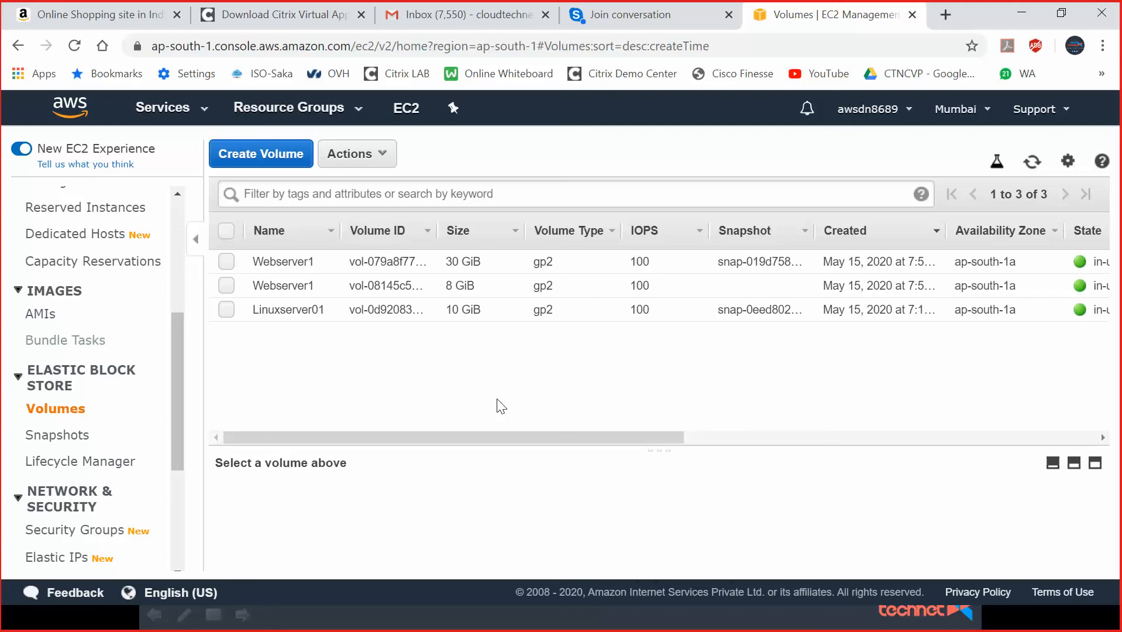
Start a new EBS volume and show the volume type choices.
{"action": "left_click", "coordinate": [273, 155]}
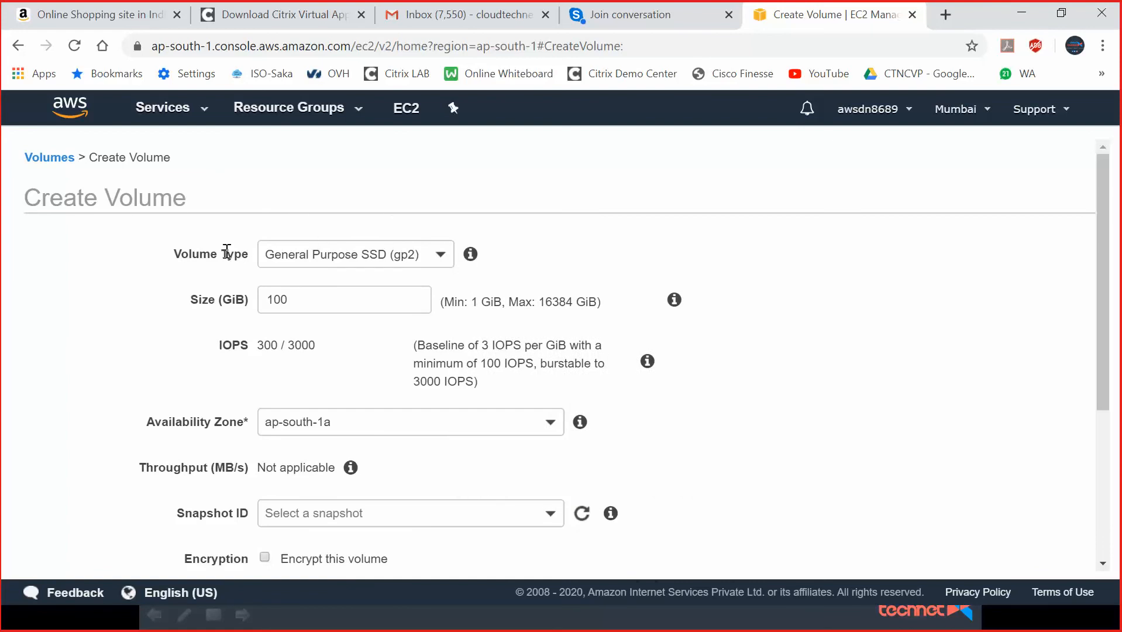
{"action": "left_click", "coordinate": [448, 255]}
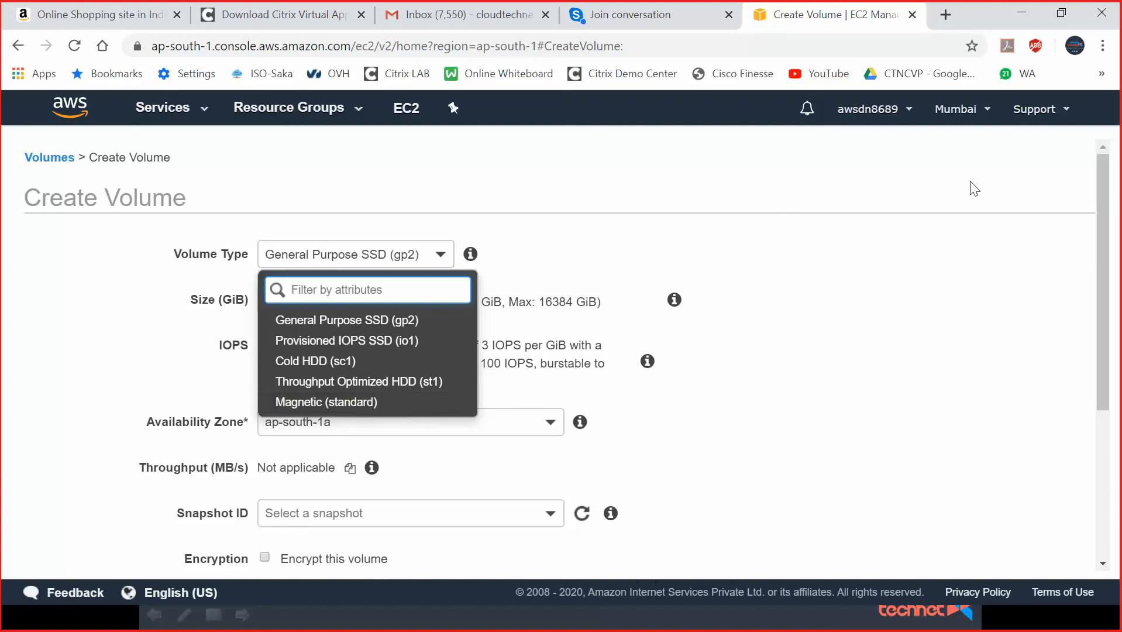
Keep General Purpose SSD (gp2) and set the size to 5 GiB in ap-south-1a.
{"action": "left_click", "coordinate": [905, 272]}
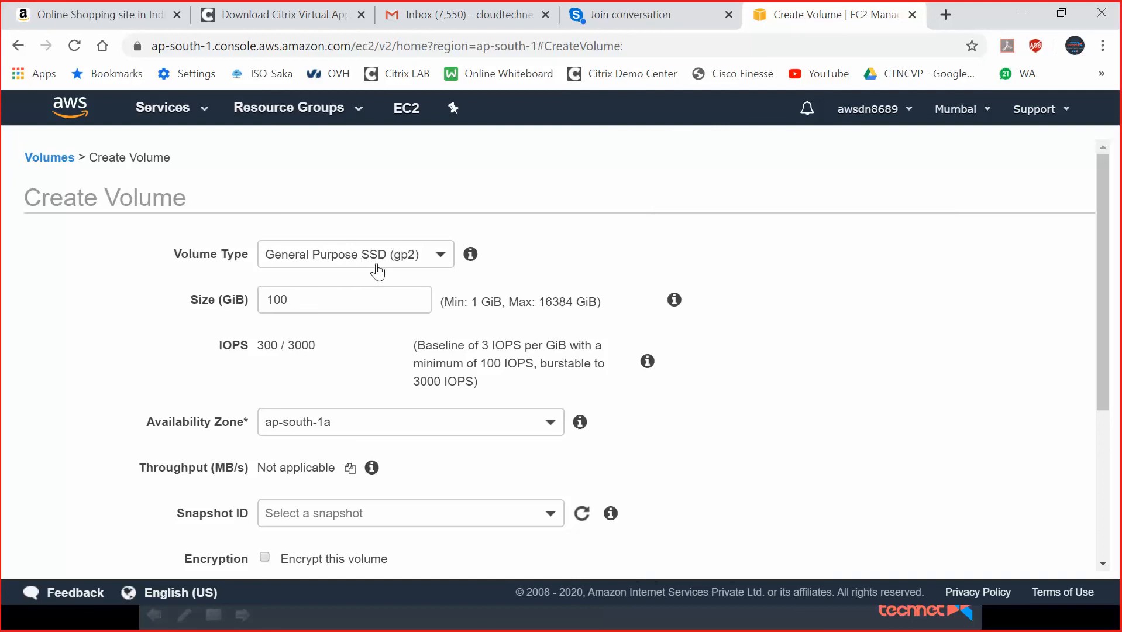
{"action": "double_click", "coordinate": [304, 298]}
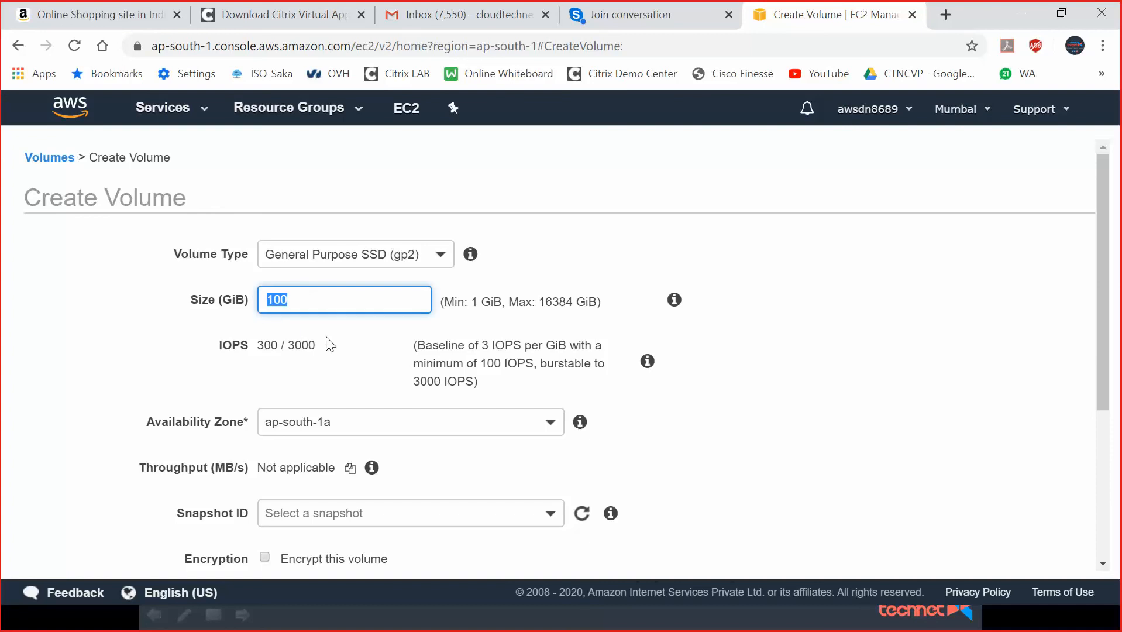
{"action": "type", "text": "5"}
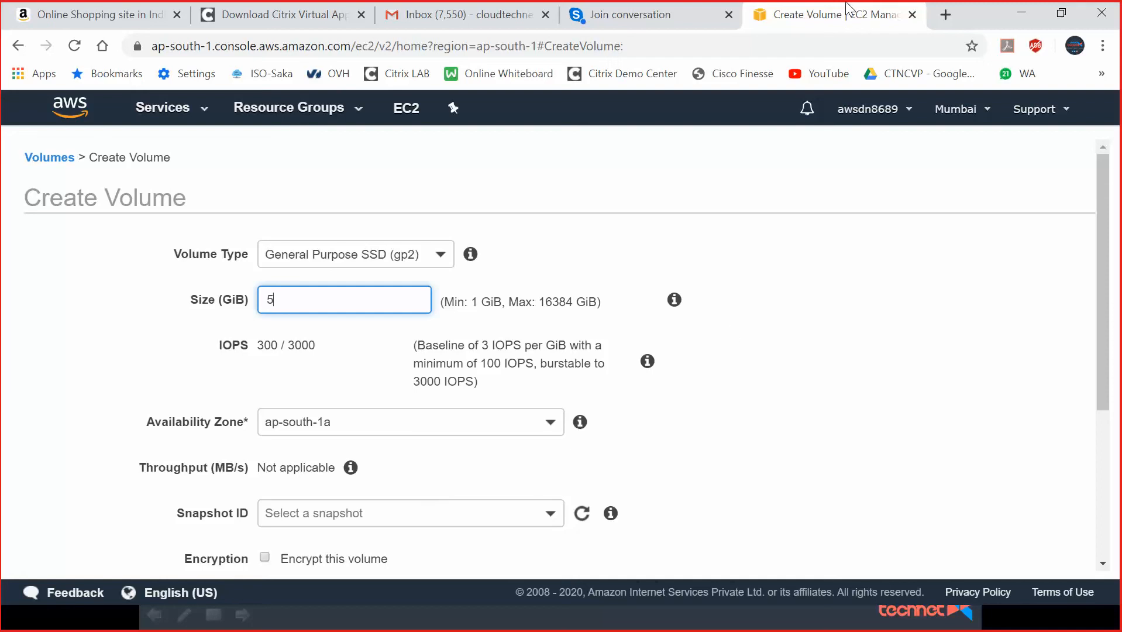
Duplicate the Create Volume tab, list EC2 instances in the copy, and return to the form.
{"action": "right_click", "coordinate": [849, 21]}
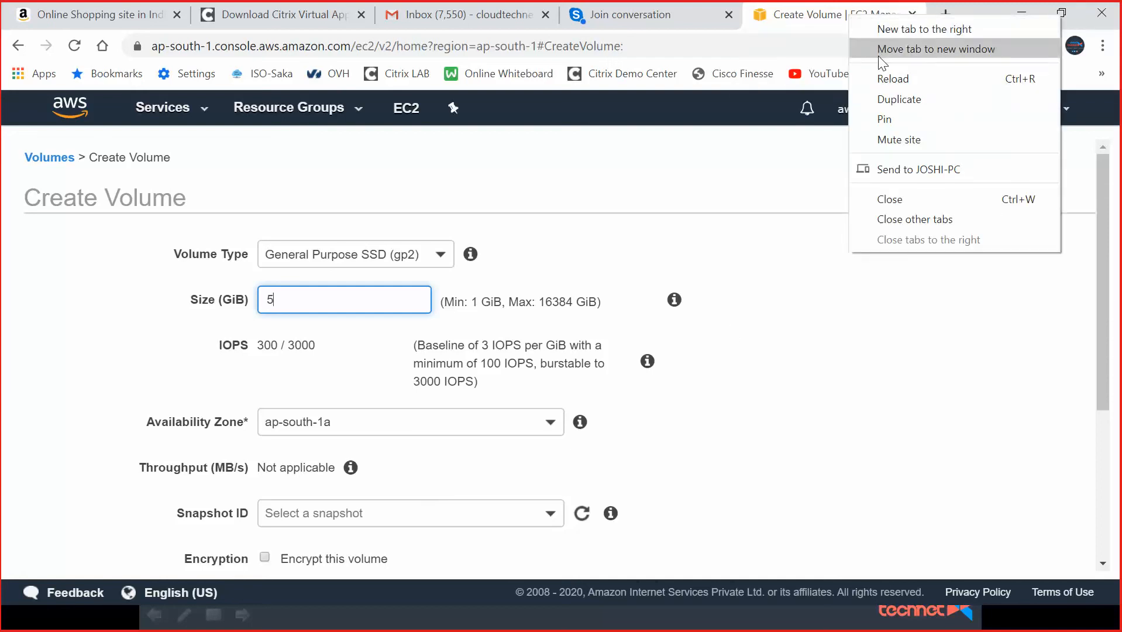
{"action": "left_click", "coordinate": [891, 99]}
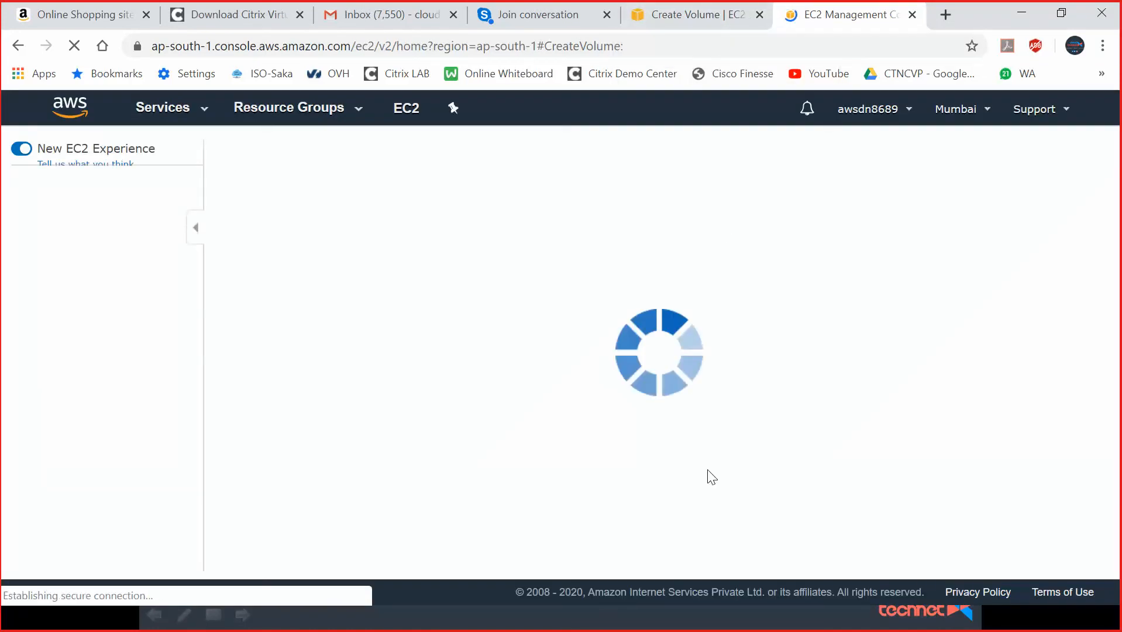
{"action": "left_click", "coordinate": [72, 357]}
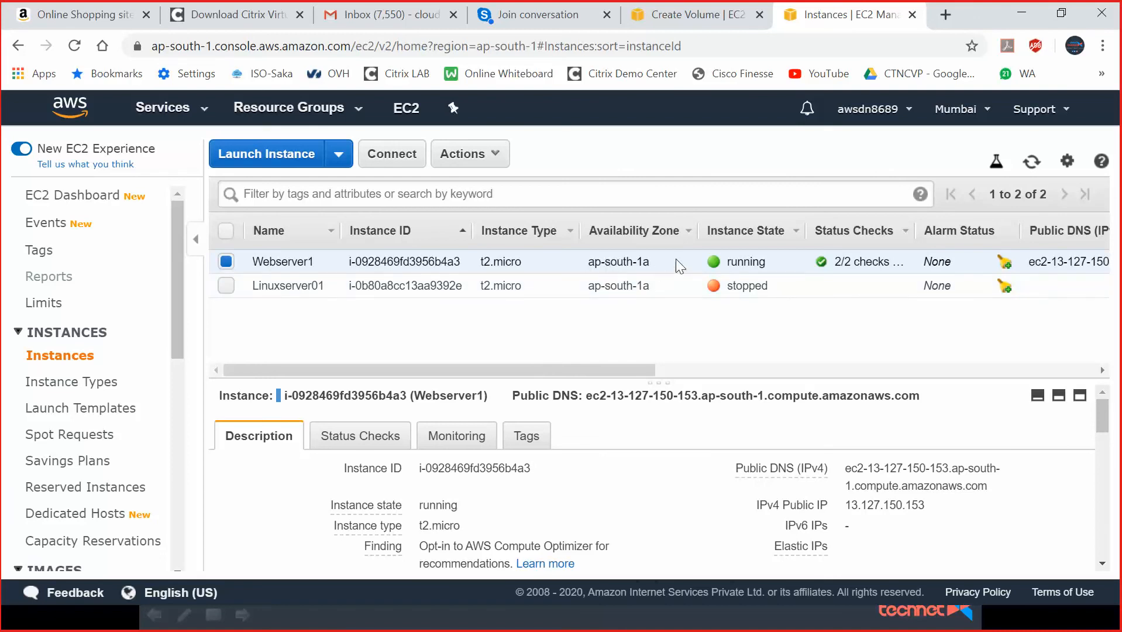
{"action": "left_click", "coordinate": [713, 15]}
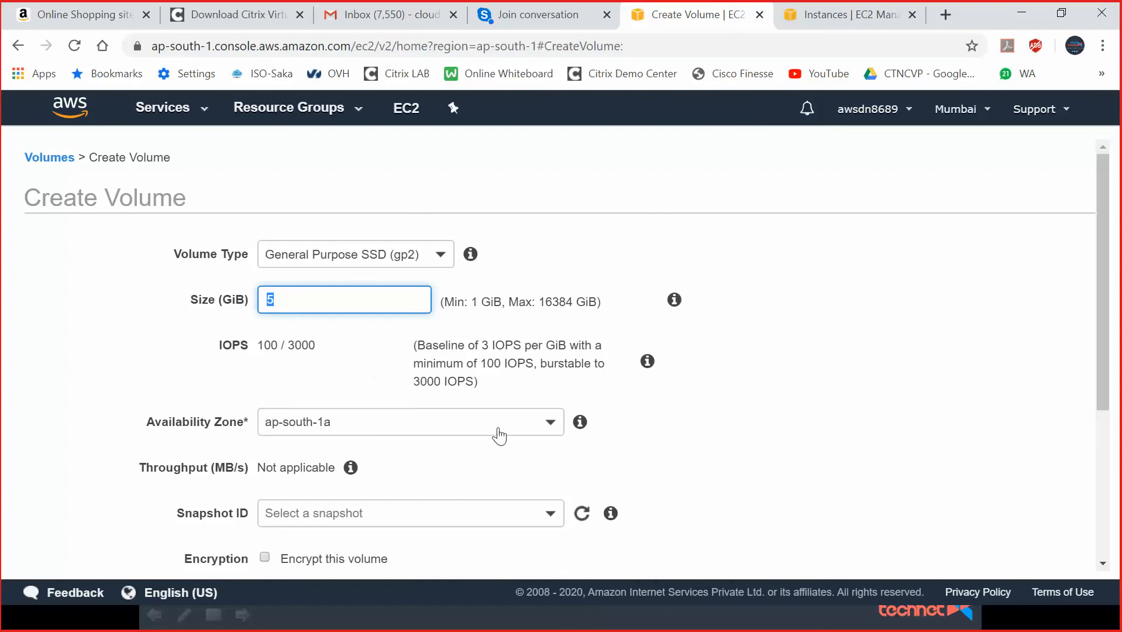
Tag the 5 GiB volume with Name 'Webserver1 Add Storage', leaving the snapshot empty, and create it.
{"action": "scroll", "coordinate": [590, 374], "scroll_direction": "down", "scroll_amount": 4}
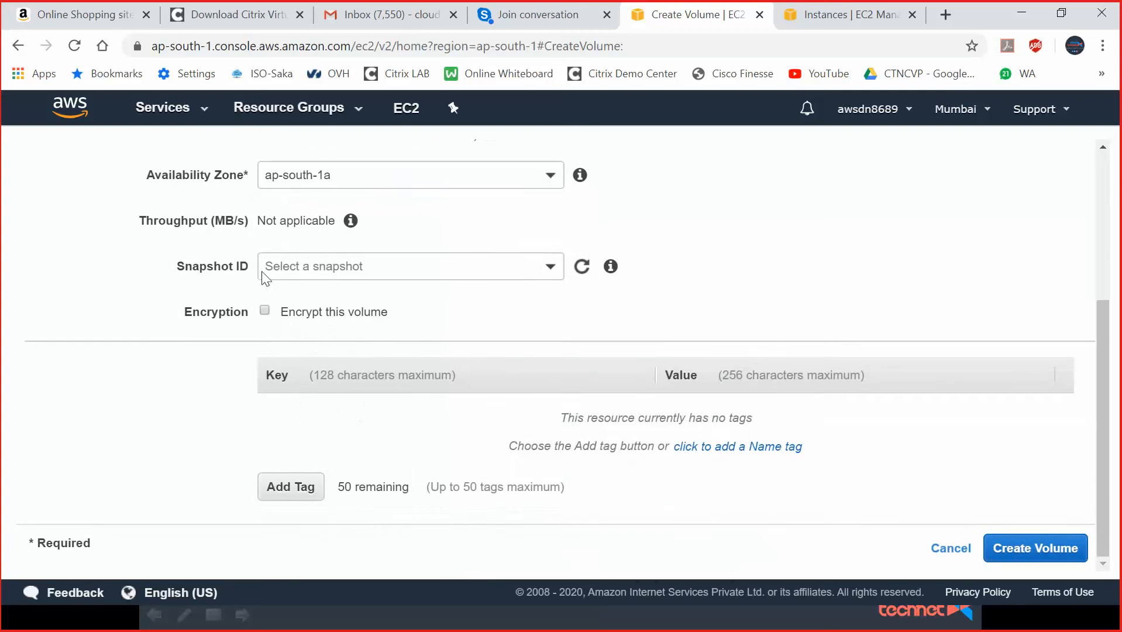
{"action": "left_click", "coordinate": [550, 272]}
{"action": "left_click", "coordinate": [825, 227]}
{"action": "left_click", "coordinate": [286, 490]}
{"action": "type", "text": "Name"}
{"action": "key", "text": "Tab"}
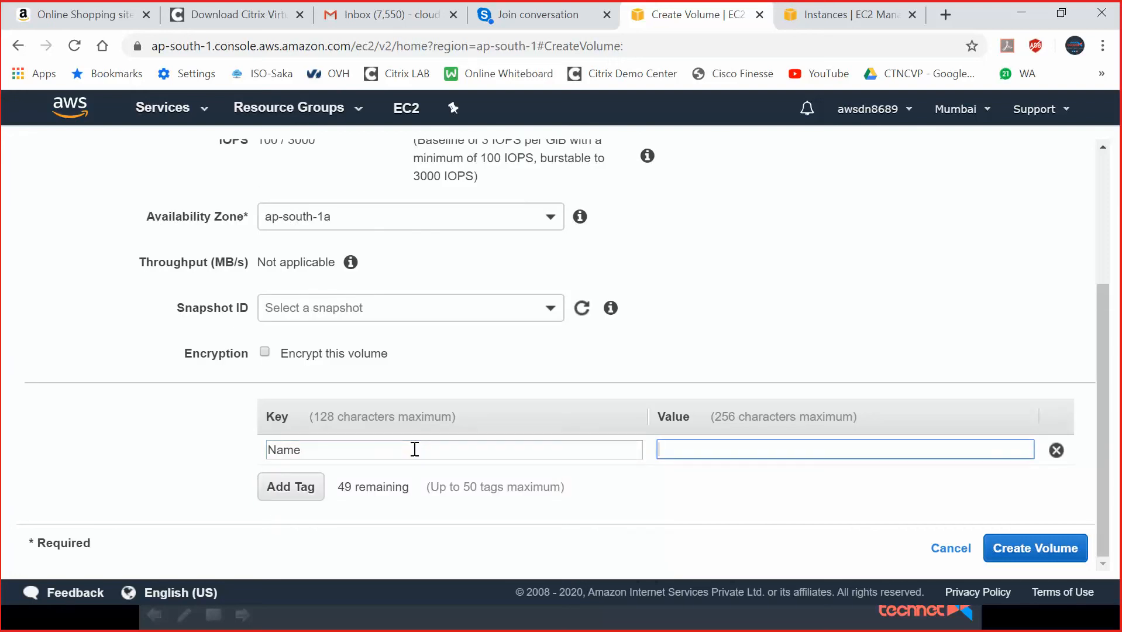
{"action": "type", "text": "Webserve"}
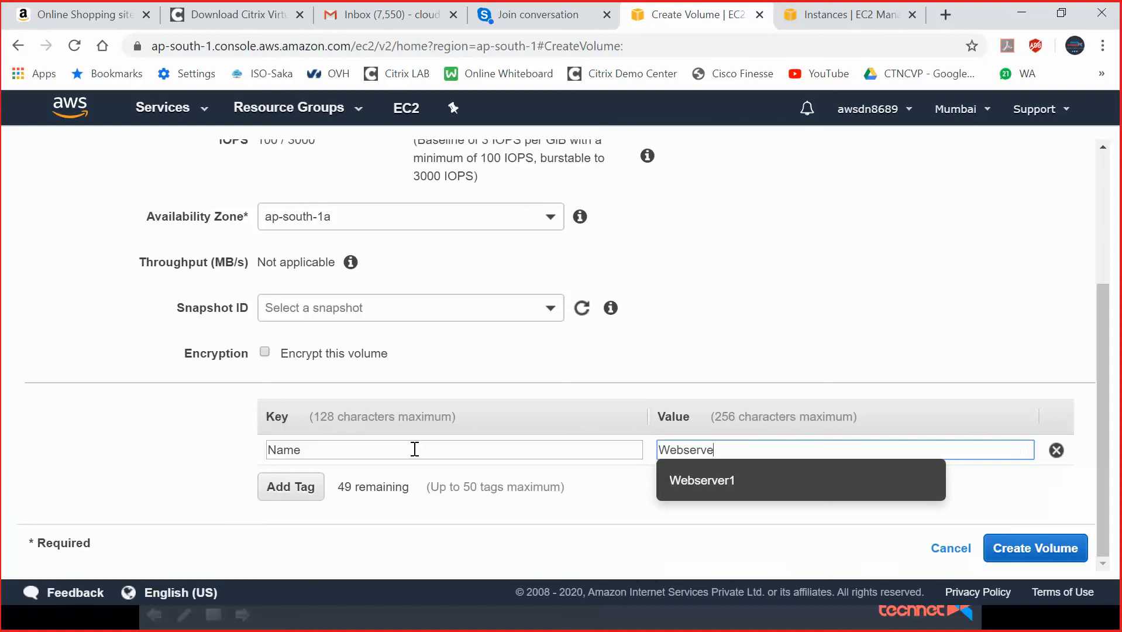
{"action": "type", "text": "r1 Add"}
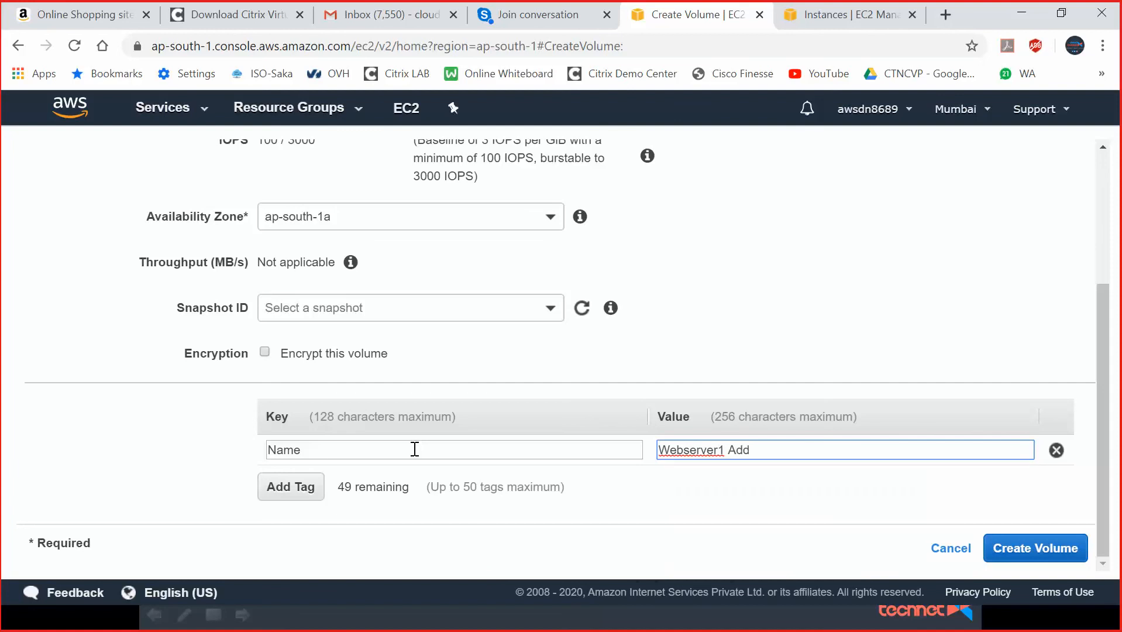
{"action": "type", "text": " Storage"}
{"action": "left_click", "coordinate": [1050, 545]}
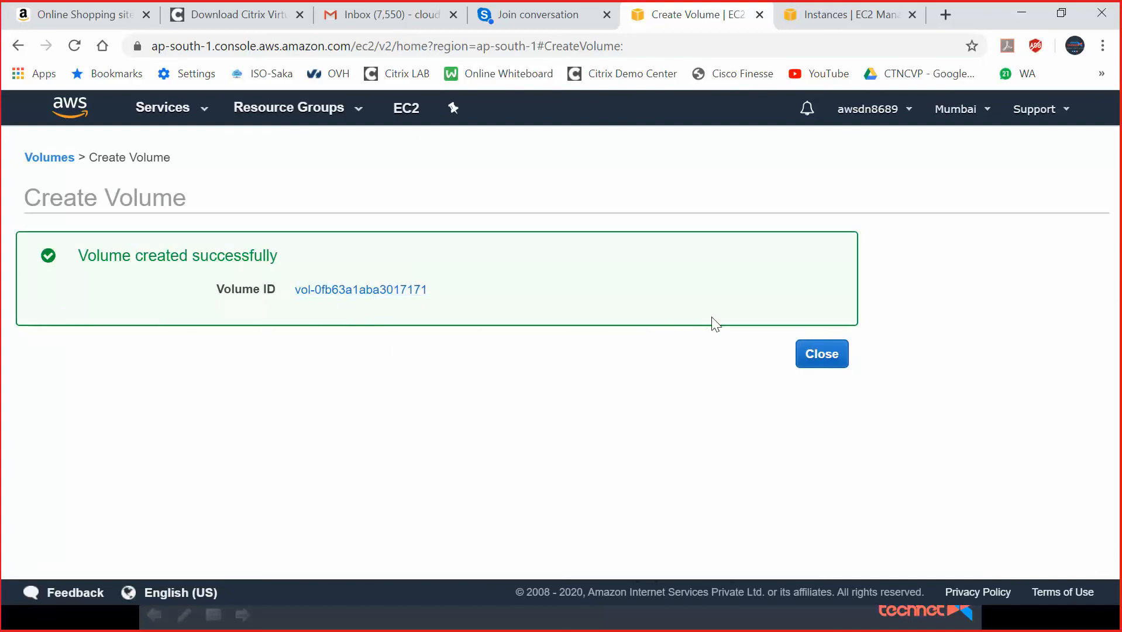
Back on Volumes, widen the Name column and scroll the table to check the new volume's state.
{"action": "left_click", "coordinate": [836, 354]}
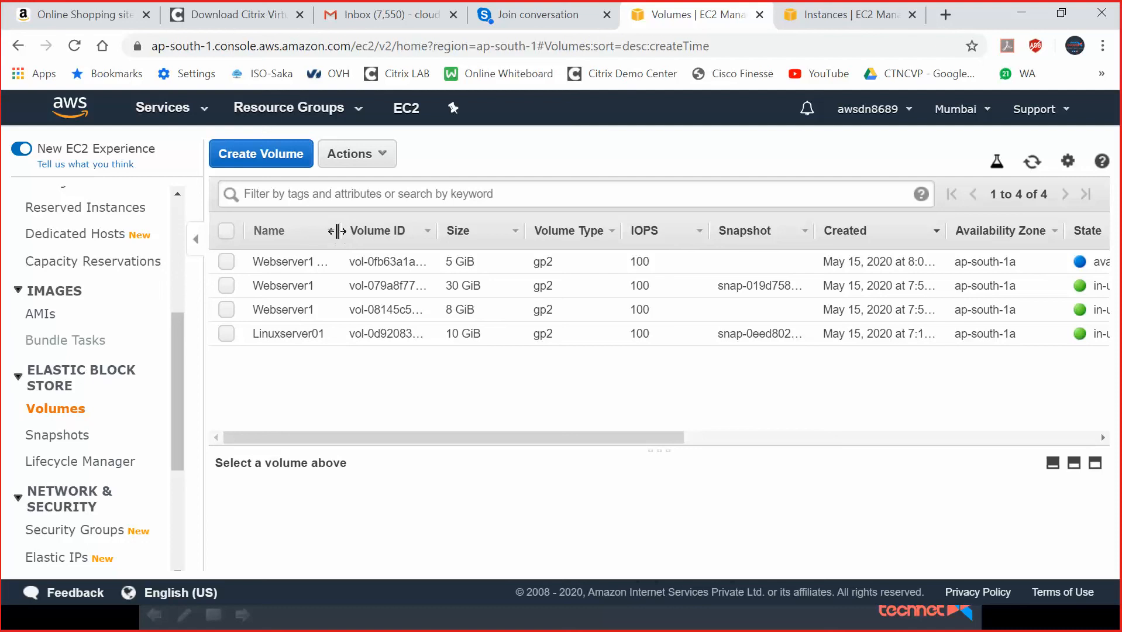
{"action": "left_click_drag", "start_coordinate": [337, 231], "coordinate": [419, 231]}
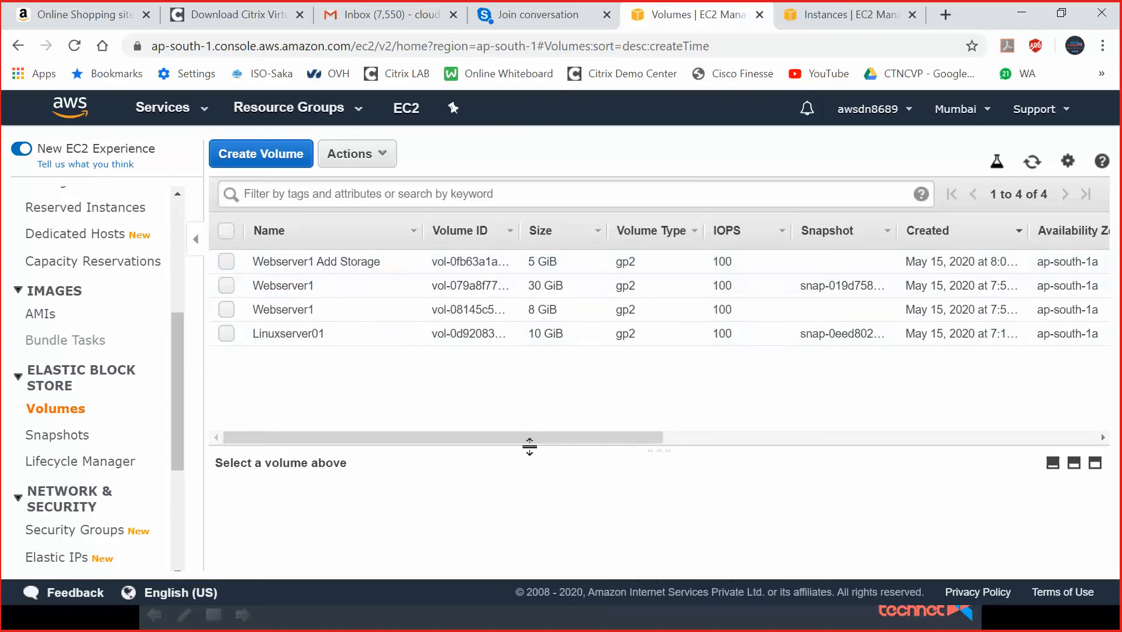
{"action": "left_click_drag", "start_coordinate": [546, 438], "coordinate": [674, 443]}
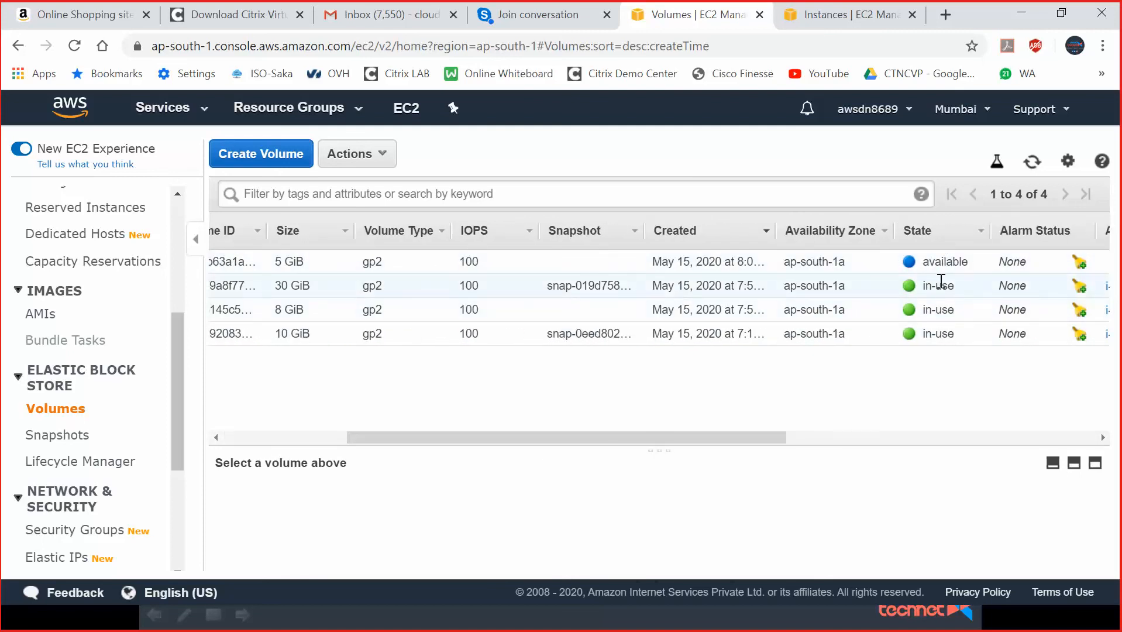
{"action": "left_click_drag", "start_coordinate": [776, 443], "coordinate": [407, 430]}
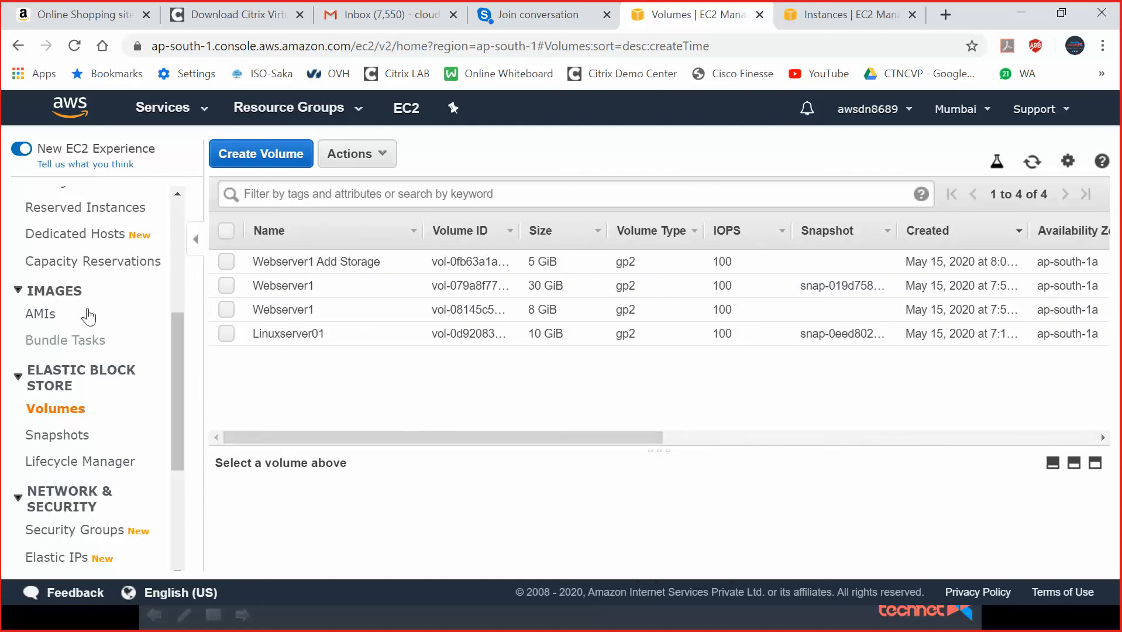
{"action": "left_click_drag", "start_coordinate": [171, 354], "coordinate": [189, 242]}
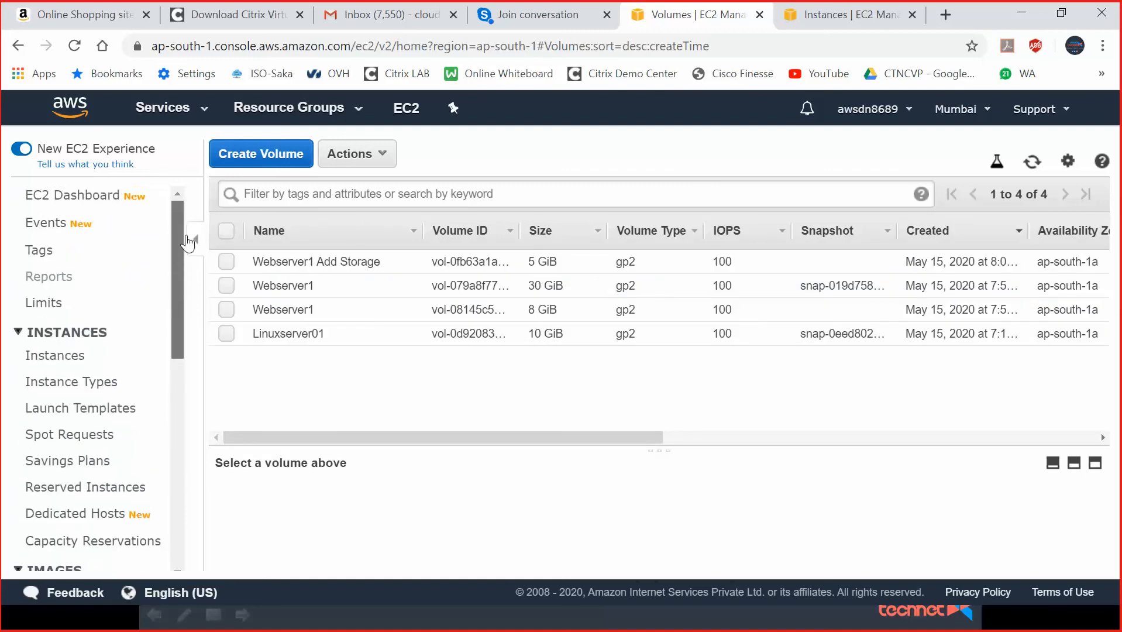
Select the Webserver1 instance and choose Get Windows Password from its context menu.
{"action": "left_click", "coordinate": [88, 355]}
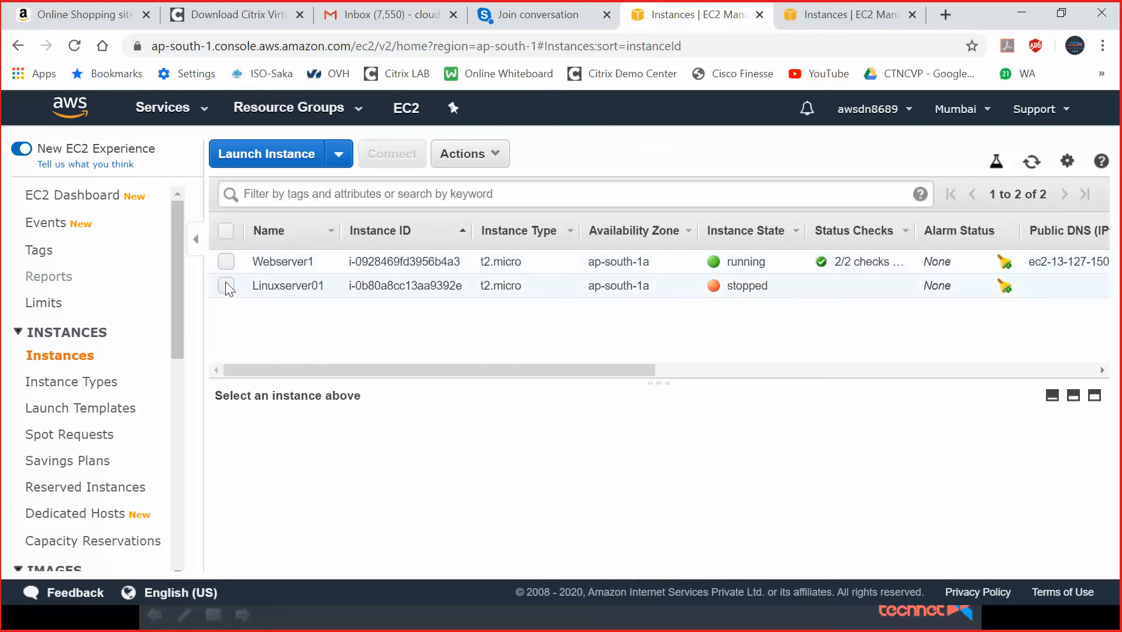
{"action": "left_click", "coordinate": [225, 261]}
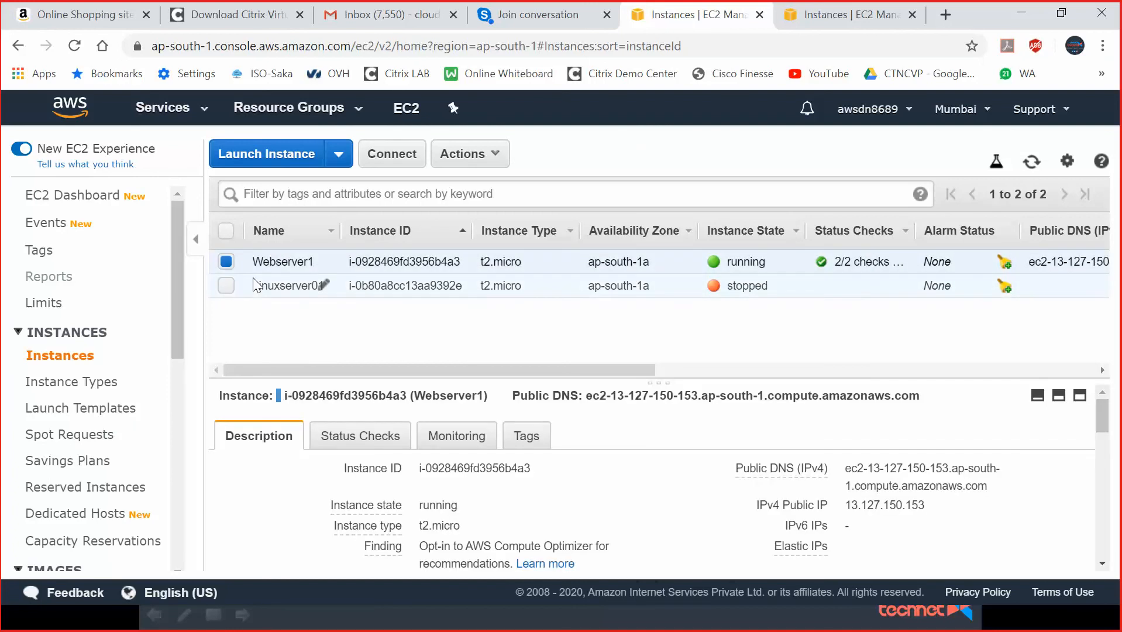
{"action": "right_click", "coordinate": [374, 253]}
{"action": "left_click", "coordinate": [473, 287]}
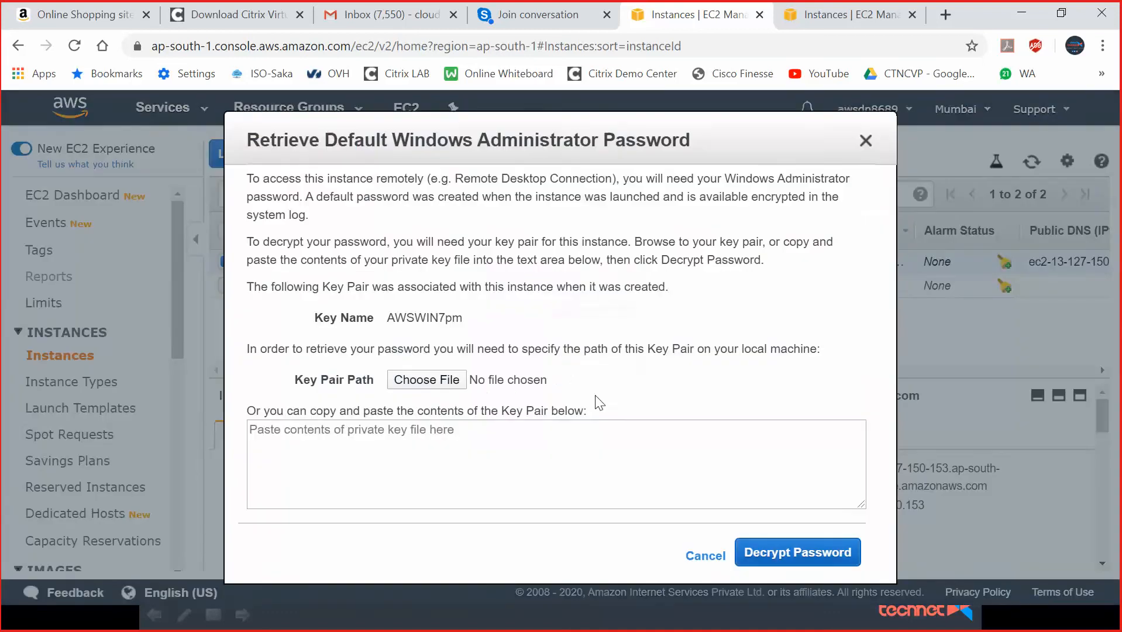
Load Desktop\Keypairs\AWSWIN7pm.pem, decrypt the Administrator password, and copy it.
{"action": "left_click", "coordinate": [437, 383]}
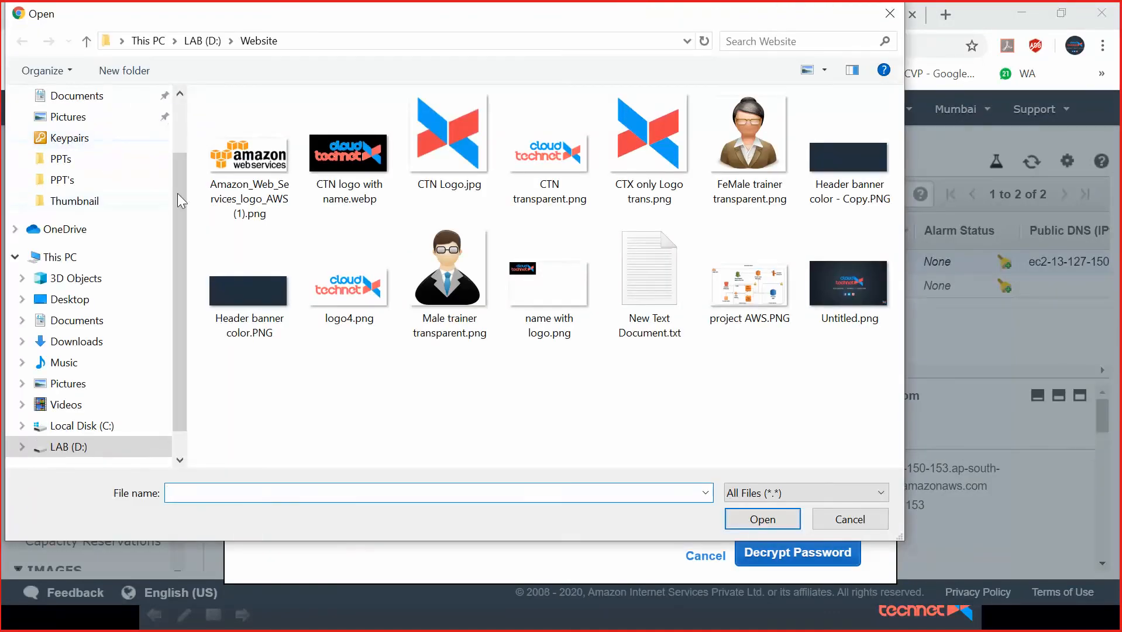
{"action": "left_click_drag", "start_coordinate": [181, 190], "coordinate": [182, 101]}
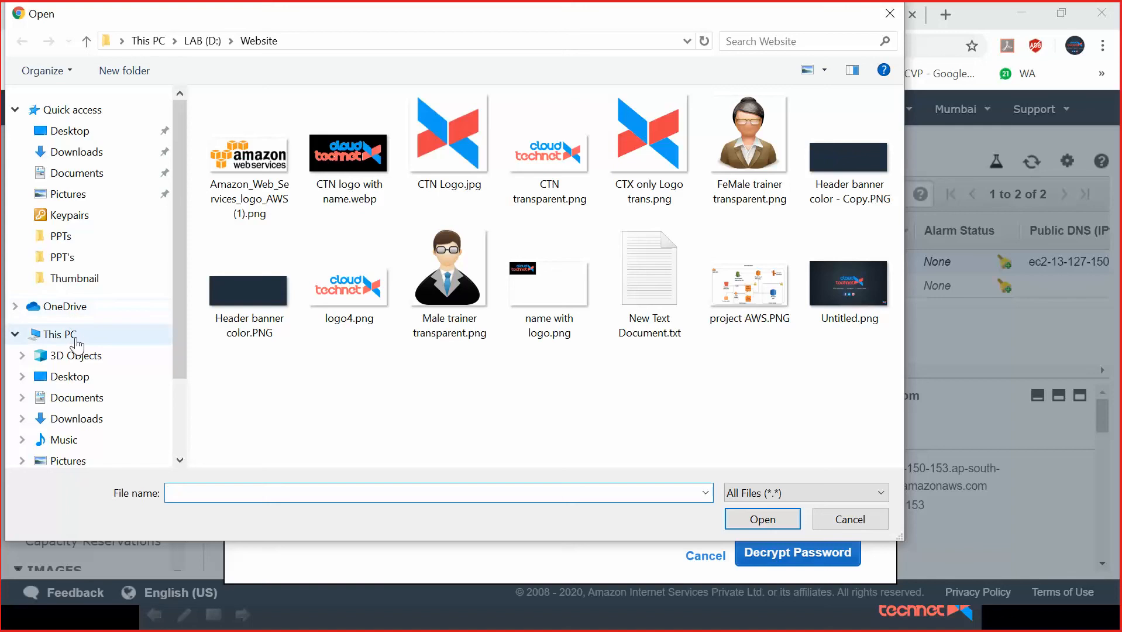
{"action": "left_click", "coordinate": [87, 138]}
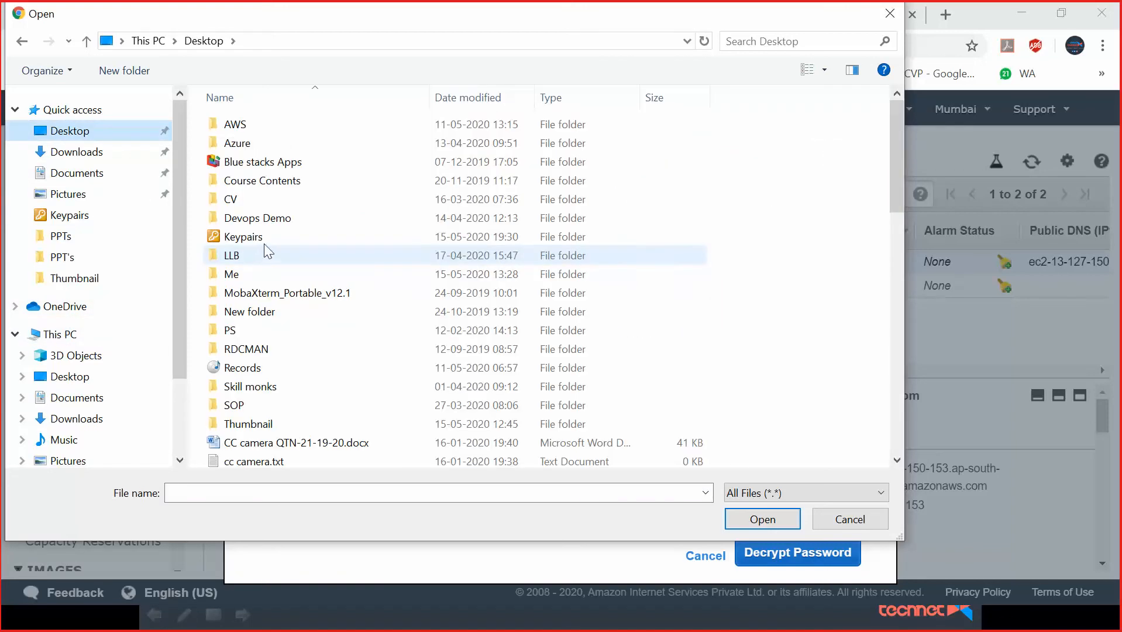
{"action": "double_click", "coordinate": [264, 235]}
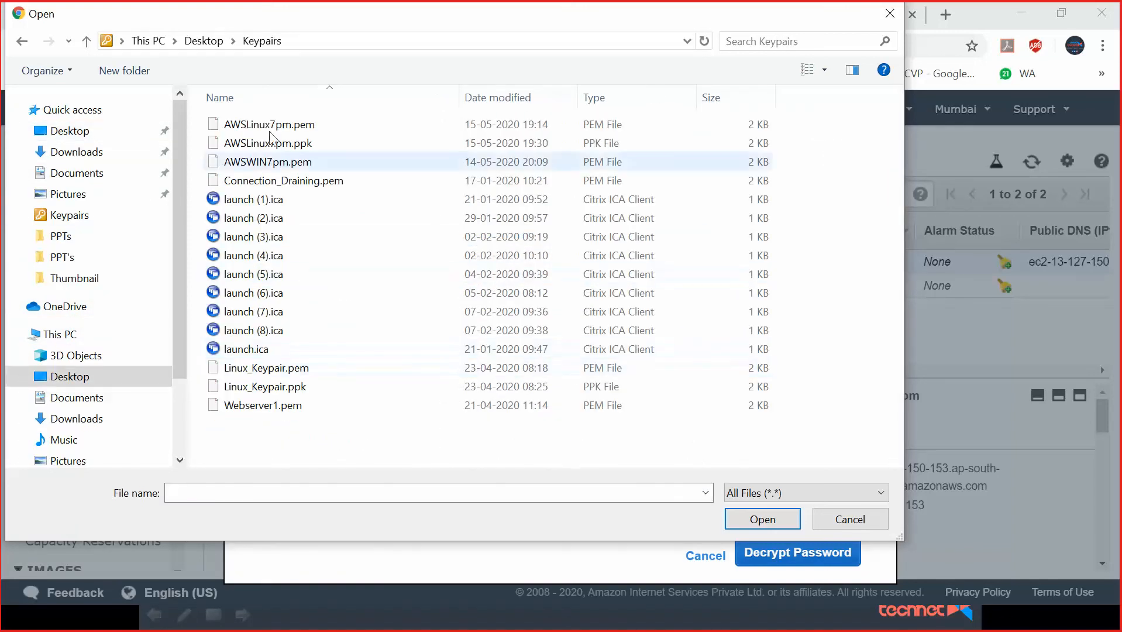
{"action": "left_click", "coordinate": [284, 162]}
{"action": "left_click", "coordinate": [766, 520]}
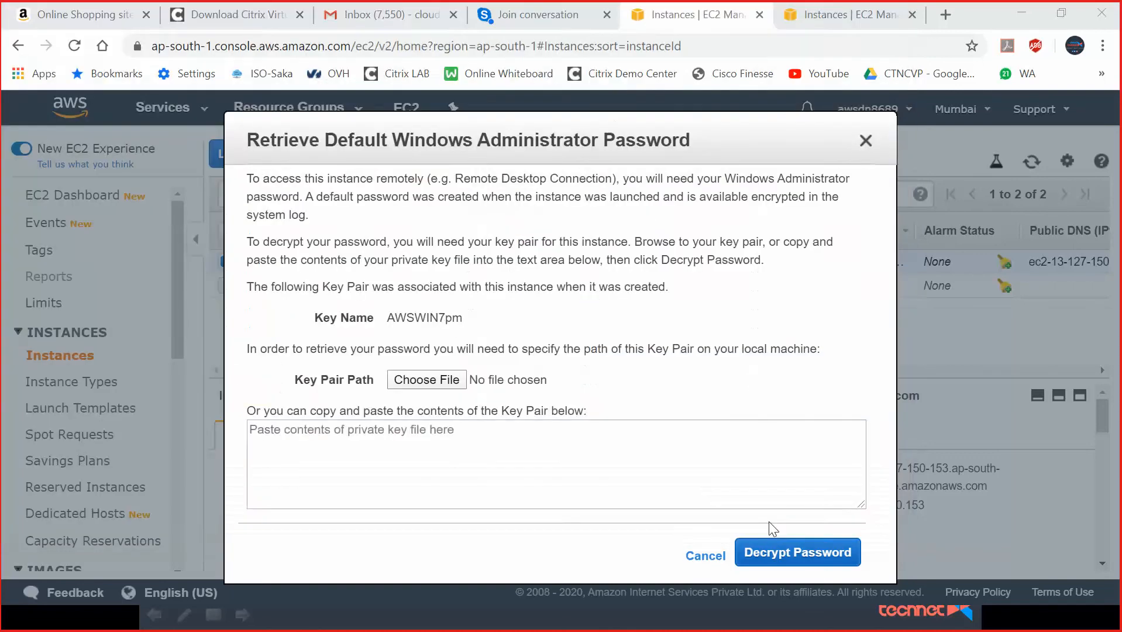
{"action": "left_click", "coordinate": [790, 553]}
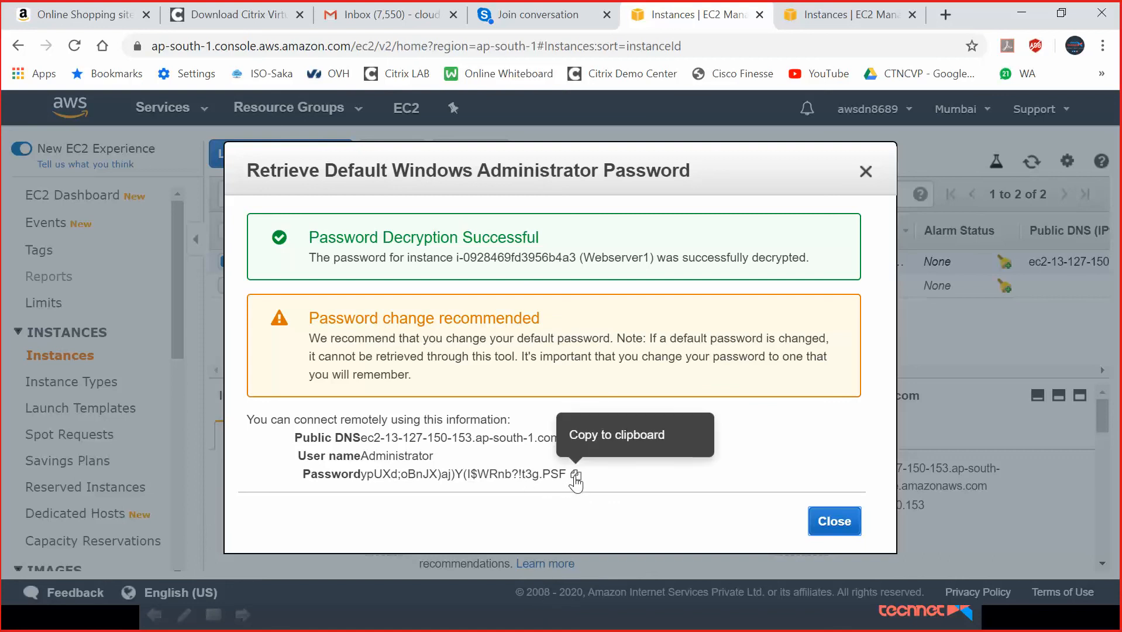
{"action": "left_click", "coordinate": [576, 474]}
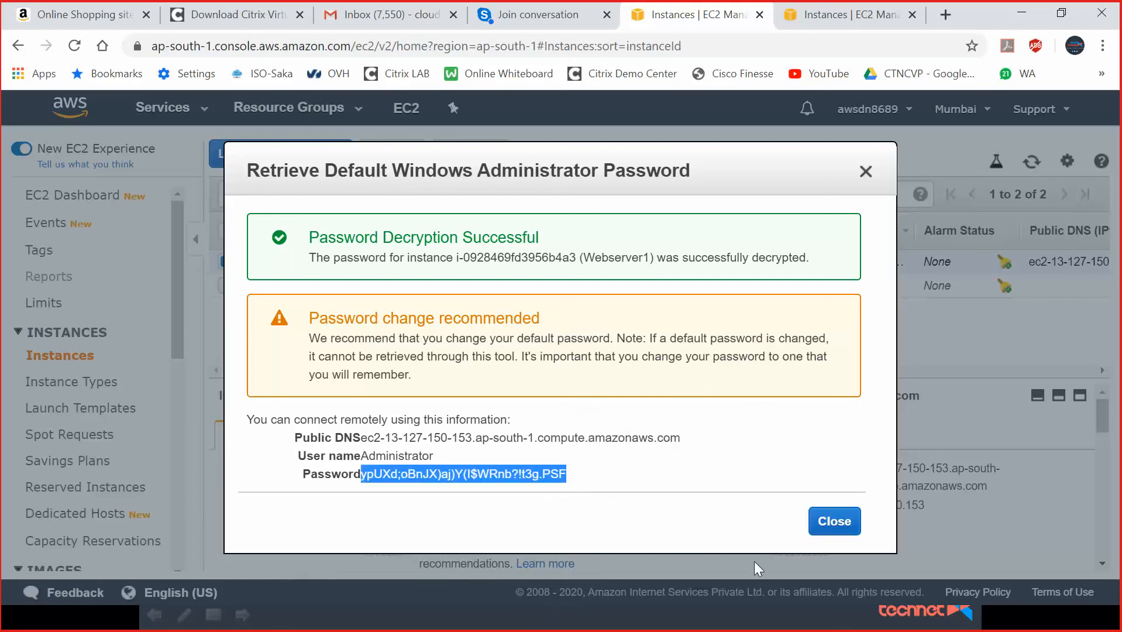
{"action": "left_click", "coordinate": [831, 522]}
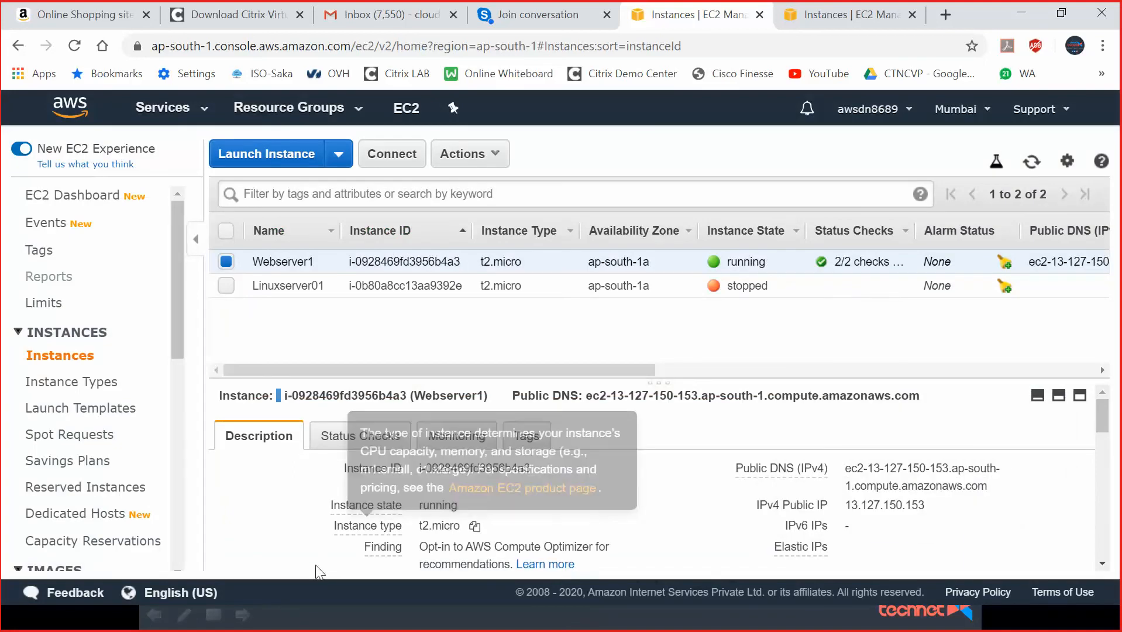
Launch mstsc and connect to computer 13.127.150.153.
{"action": "key", "text": "super+r"}
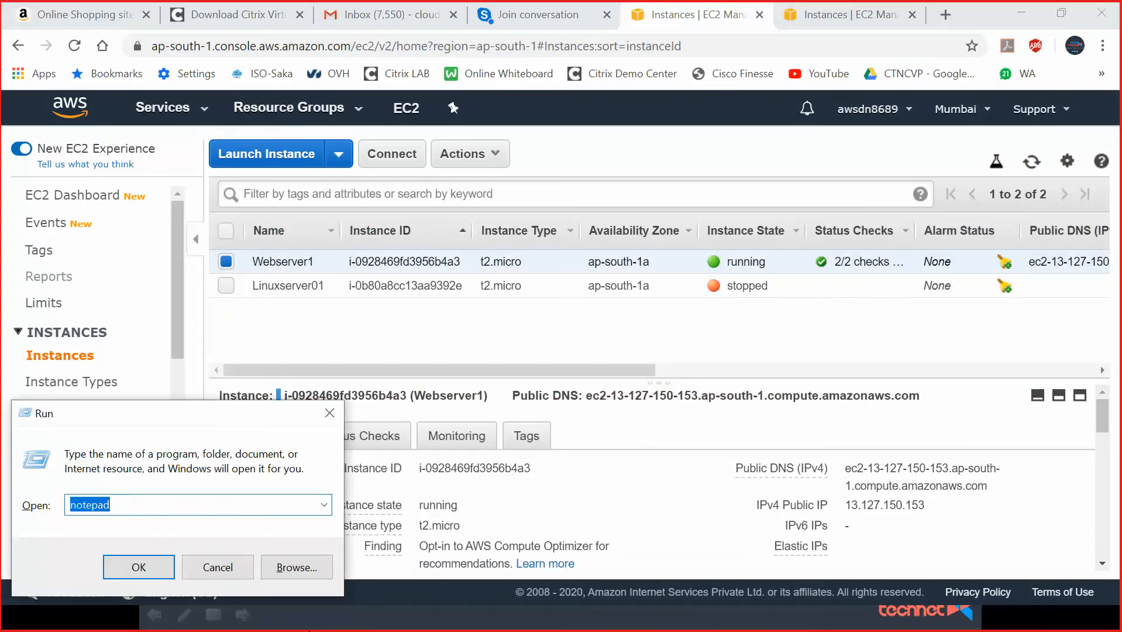
{"action": "type", "text": "mstsc"}
{"action": "key", "text": "Return"}
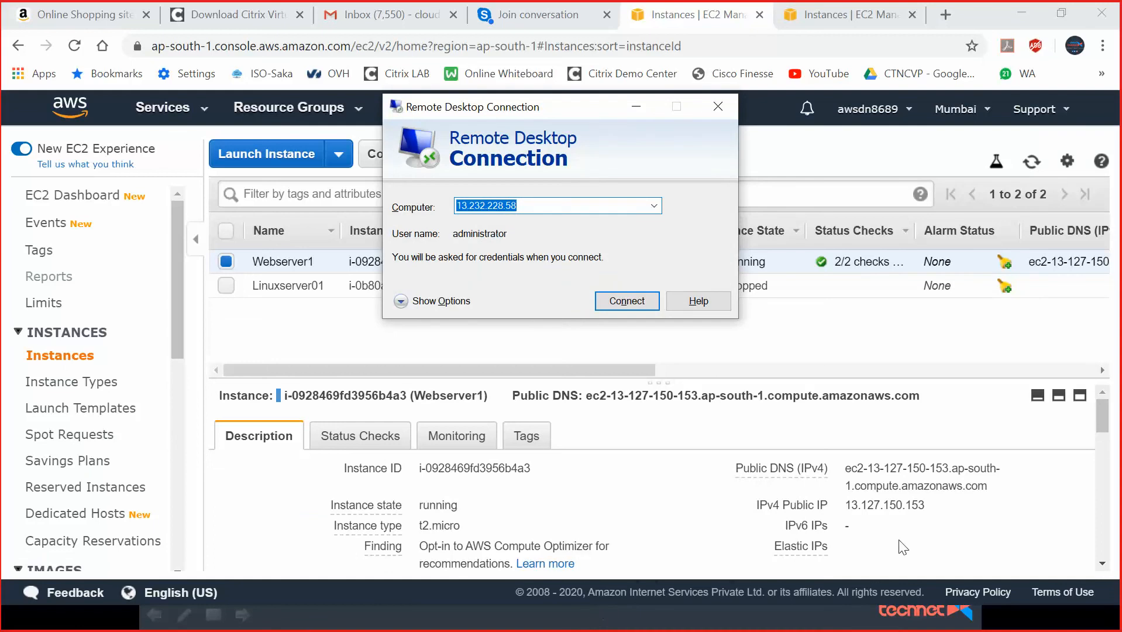
{"action": "key", "text": "BackSpace"}
{"action": "type", "text": "13."}
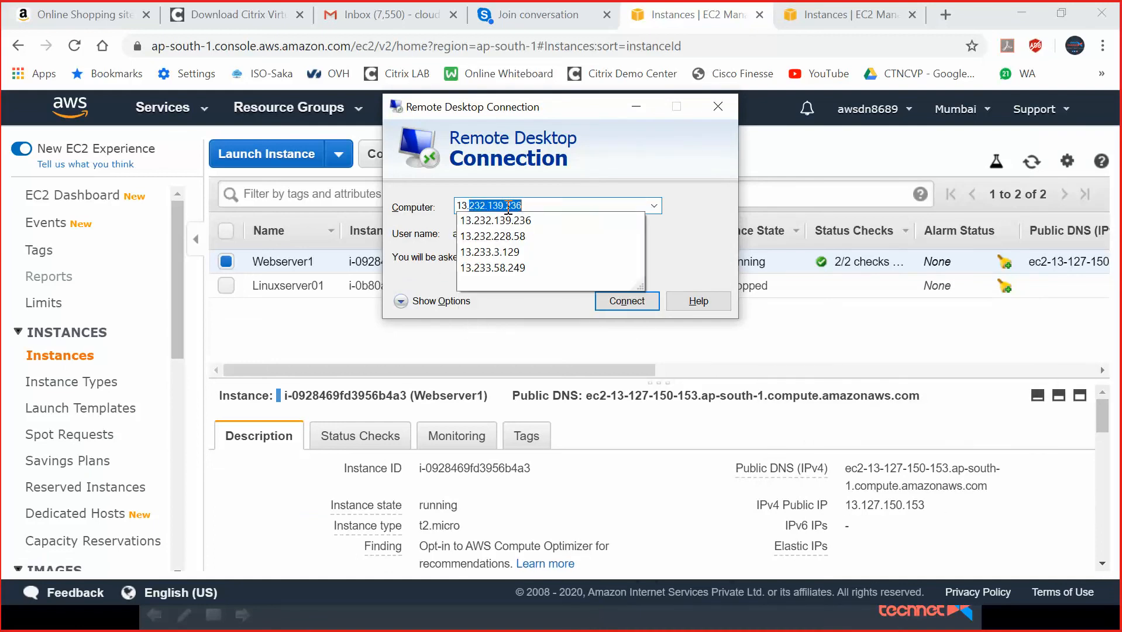
{"action": "type", "text": "127."}
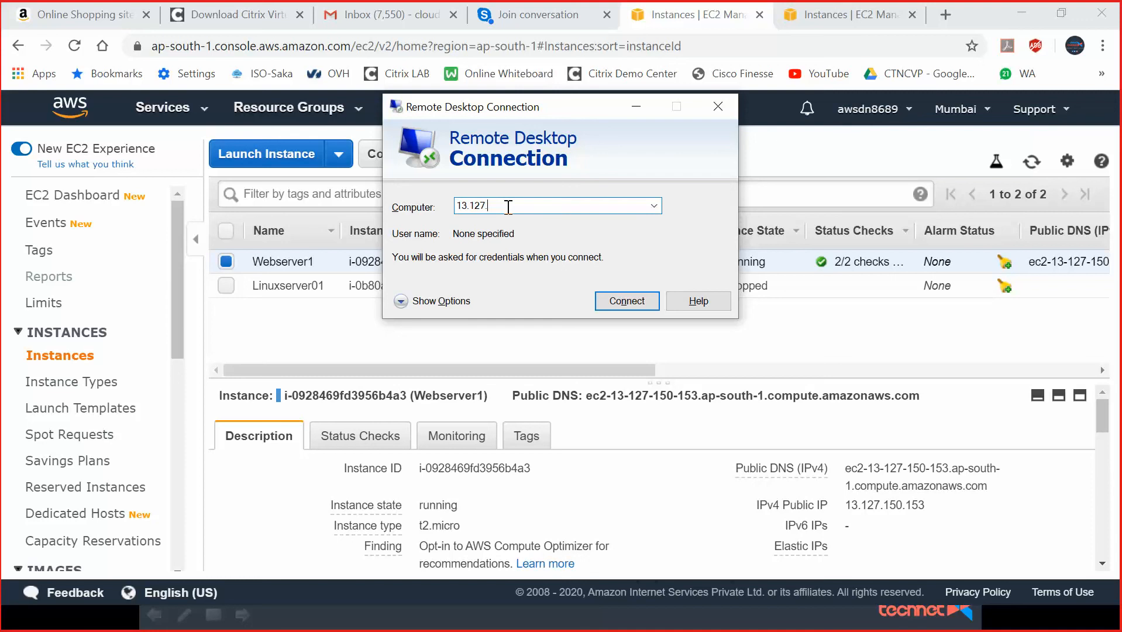
{"action": "type", "text": "150.153"}
{"action": "key", "text": "Return"}
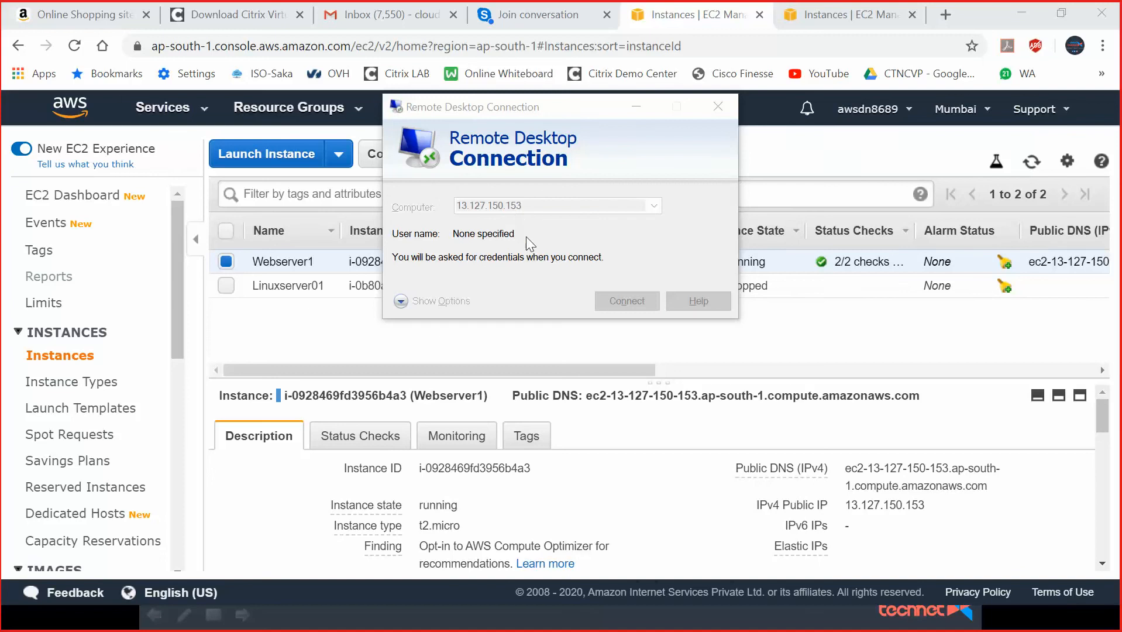
Log in as administrator with the pasted password and accept the certificate warning.
{"action": "type", "text": "ad"}
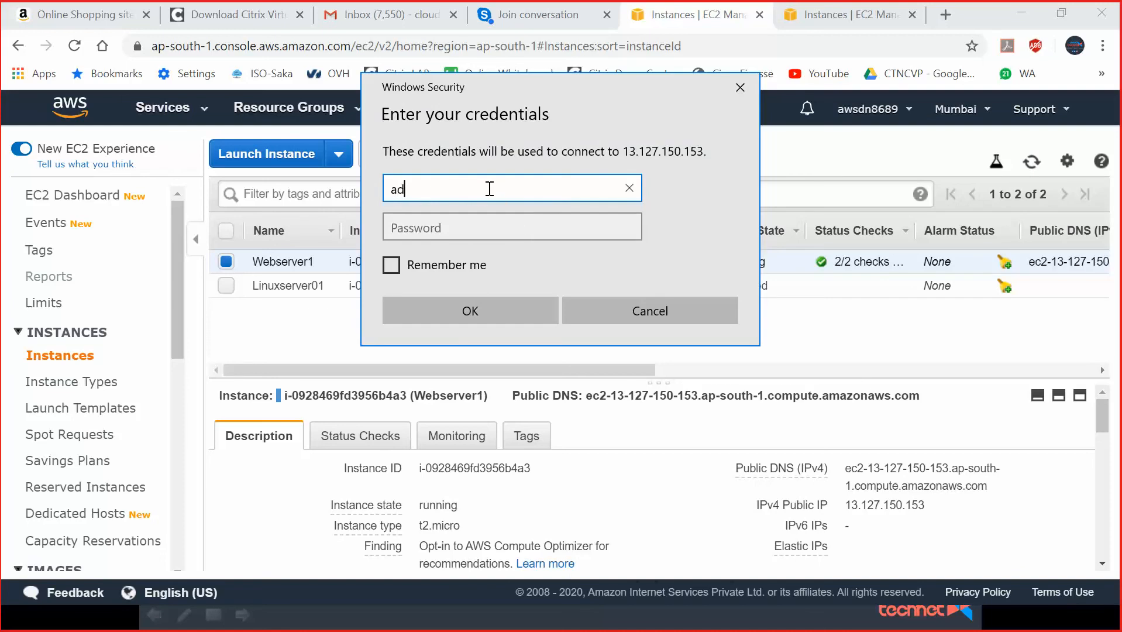
{"action": "type", "text": "ministrator"}
{"action": "key", "text": "Tab"}
{"action": "key", "text": "ctrl+v"}
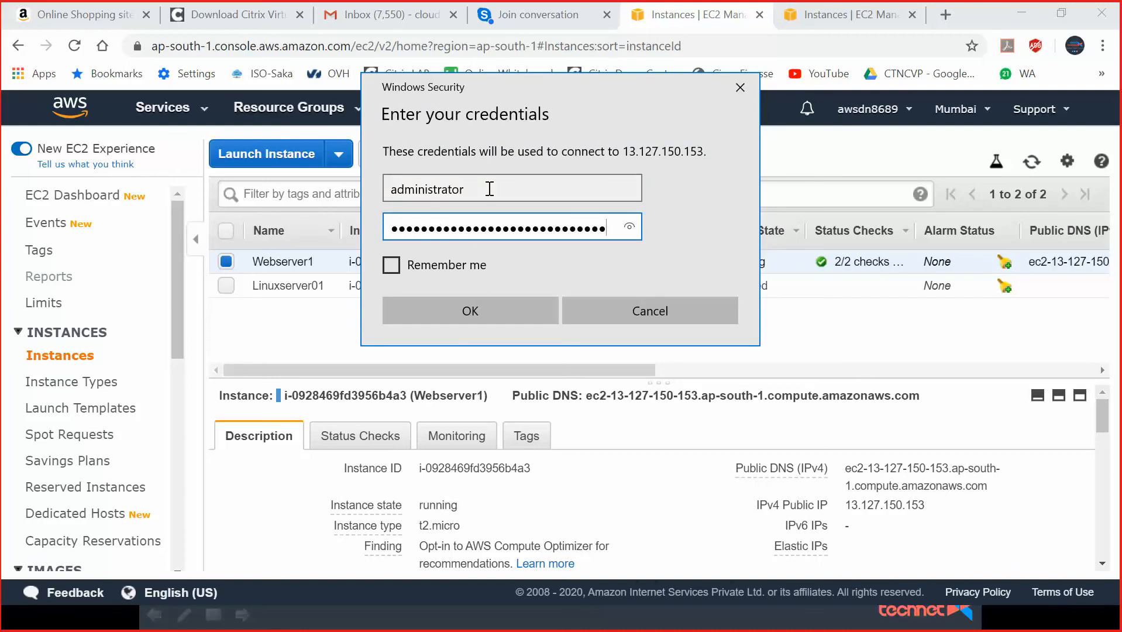
{"action": "left_click", "coordinate": [486, 304]}
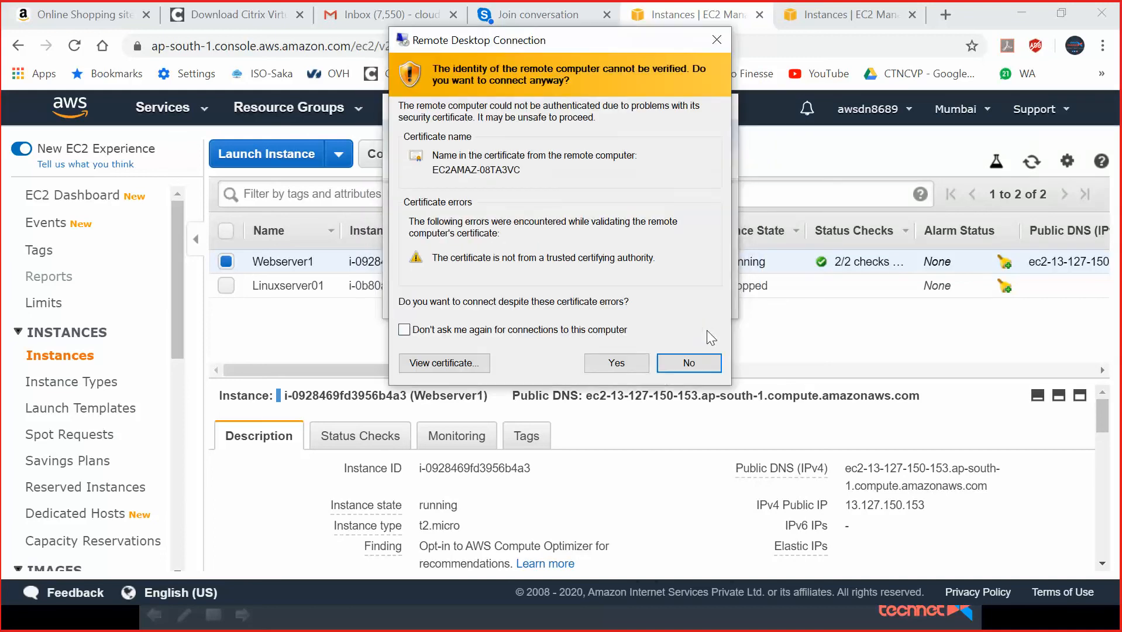
{"action": "left_click", "coordinate": [608, 360]}
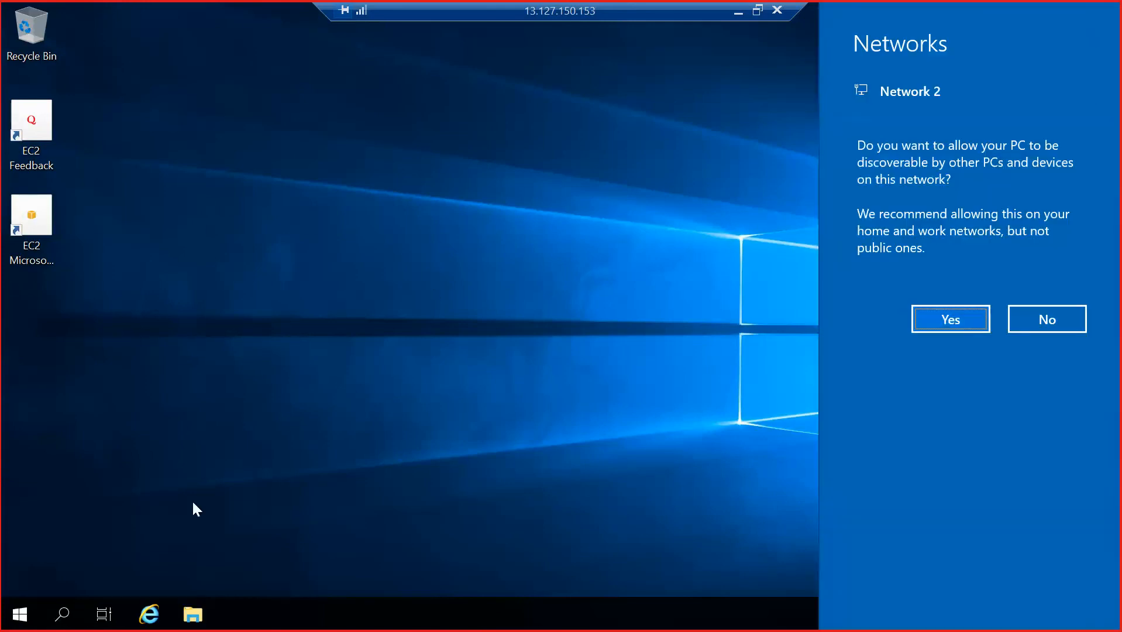
Allow network discovery on the remote server, then bring up File Explorer.
{"action": "left_click", "coordinate": [953, 321]}
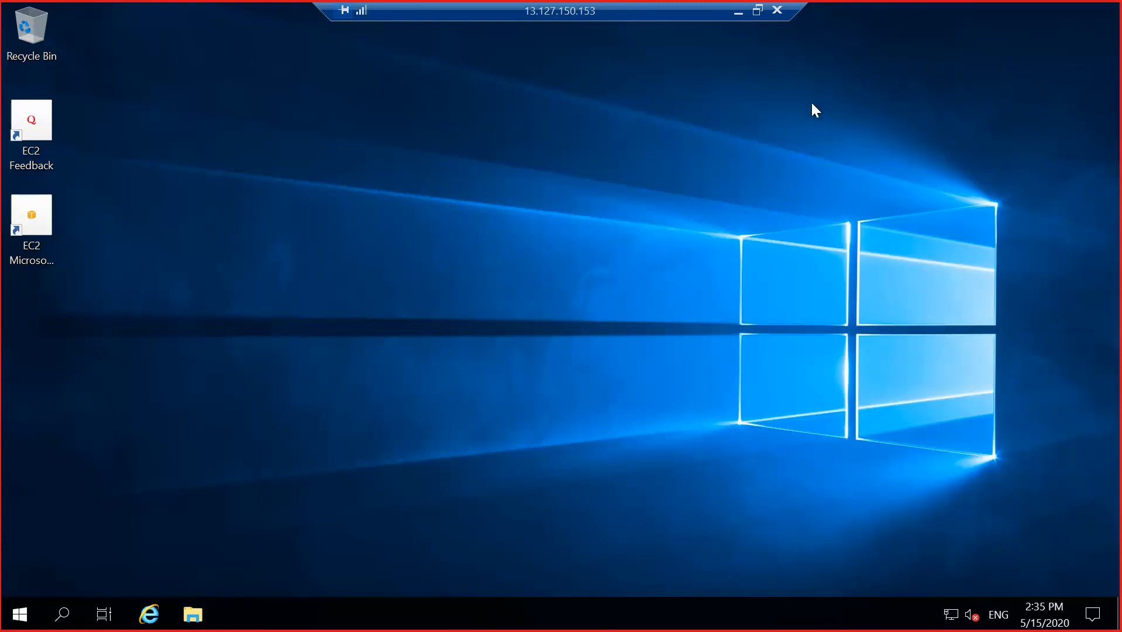
{"action": "key", "text": "super+e"}
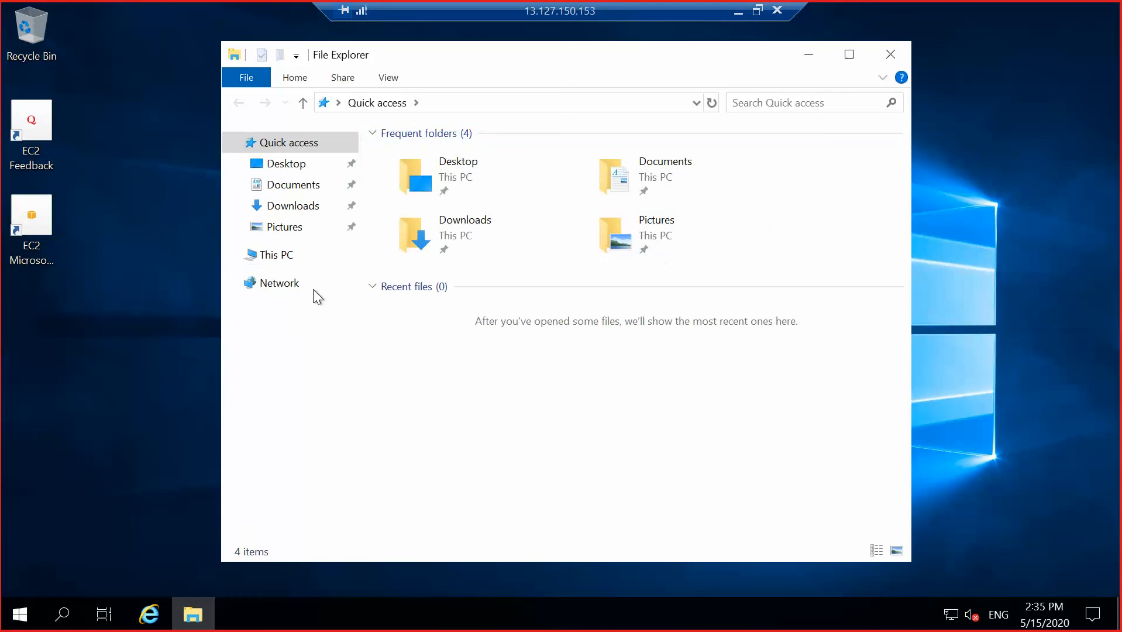
View This PC maximized, showing only Local Disk (C:) with 17.0 GB free of 29.9 GB.
{"action": "left_click", "coordinate": [290, 259]}
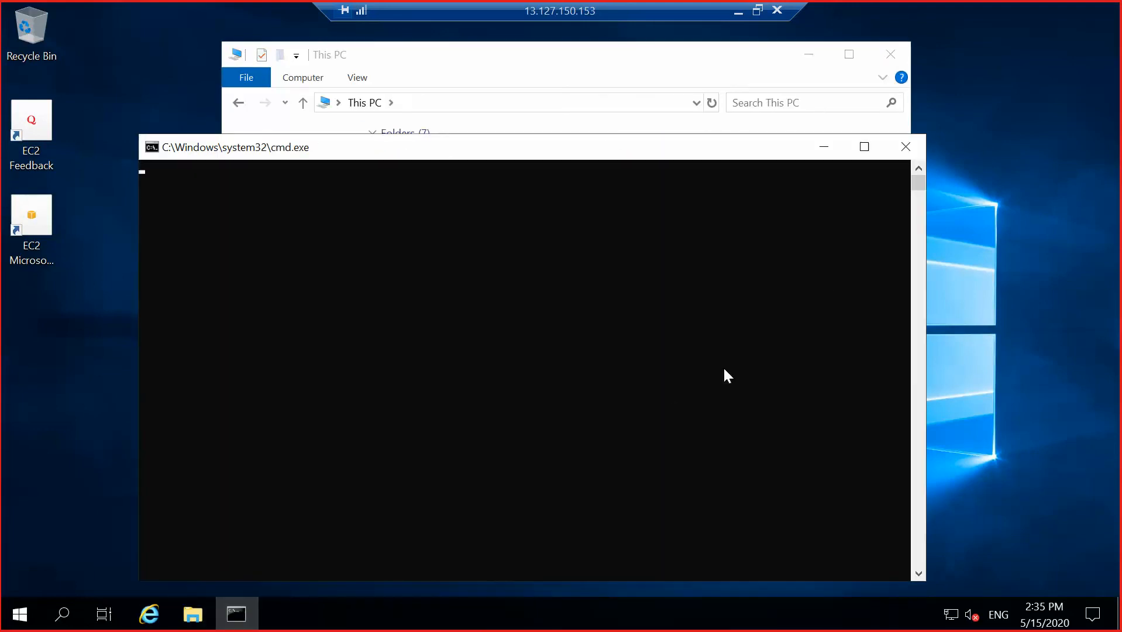
{"action": "left_click", "coordinate": [891, 155]}
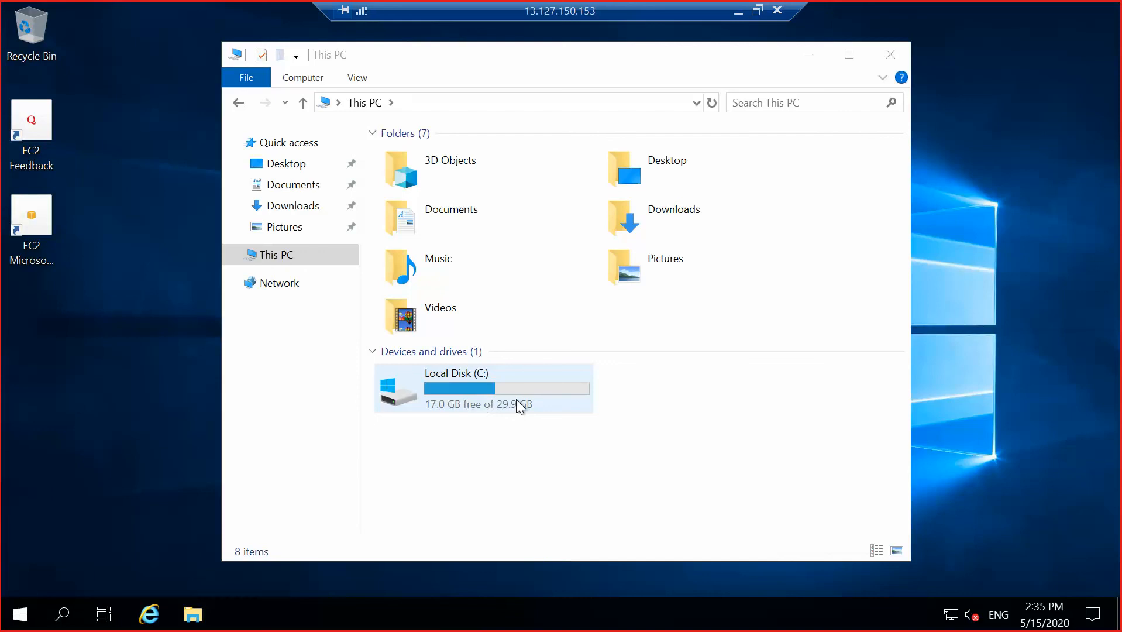
{"action": "left_click", "coordinate": [850, 53]}
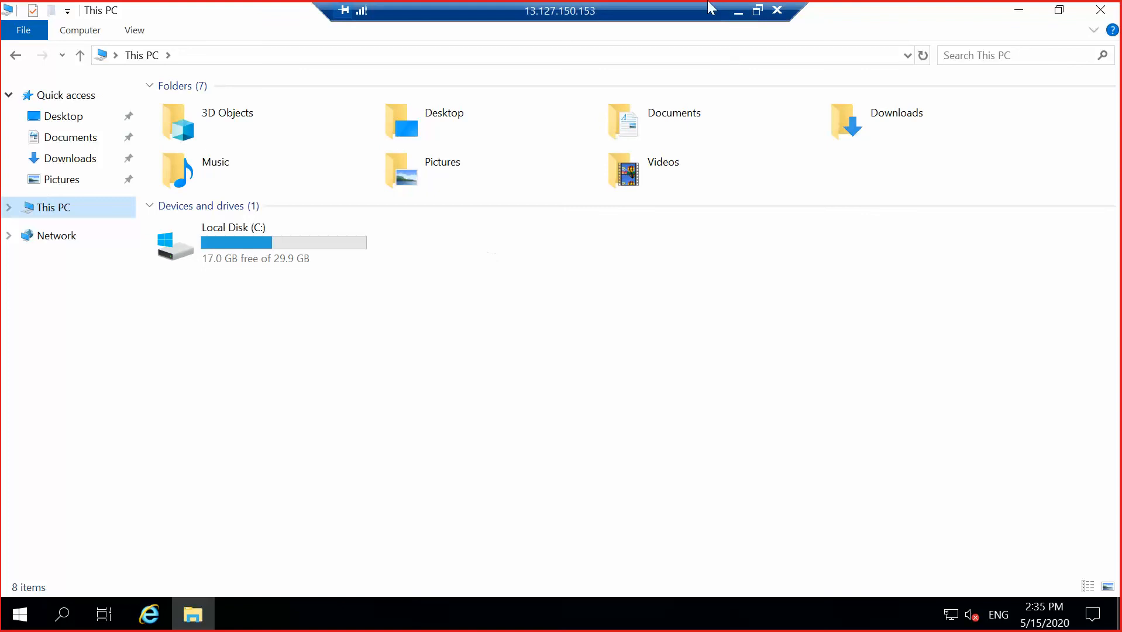
{"action": "left_click", "coordinate": [738, 12]}
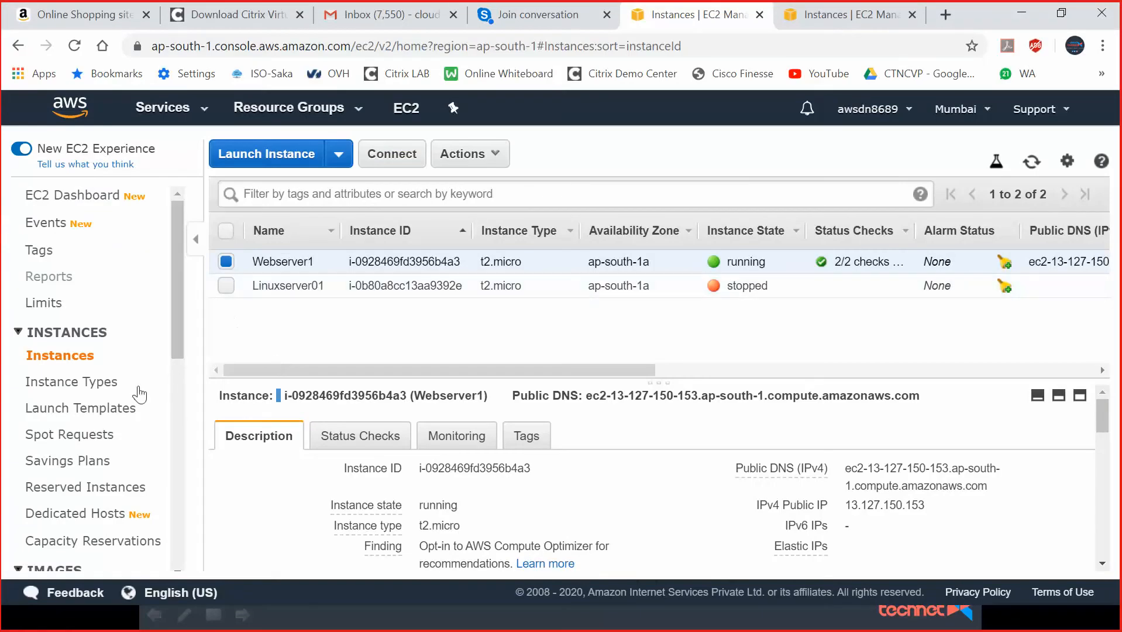
{"action": "left_click_drag", "start_coordinate": [173, 345], "coordinate": [175, 472]}
{"action": "left_click", "coordinate": [73, 373]}
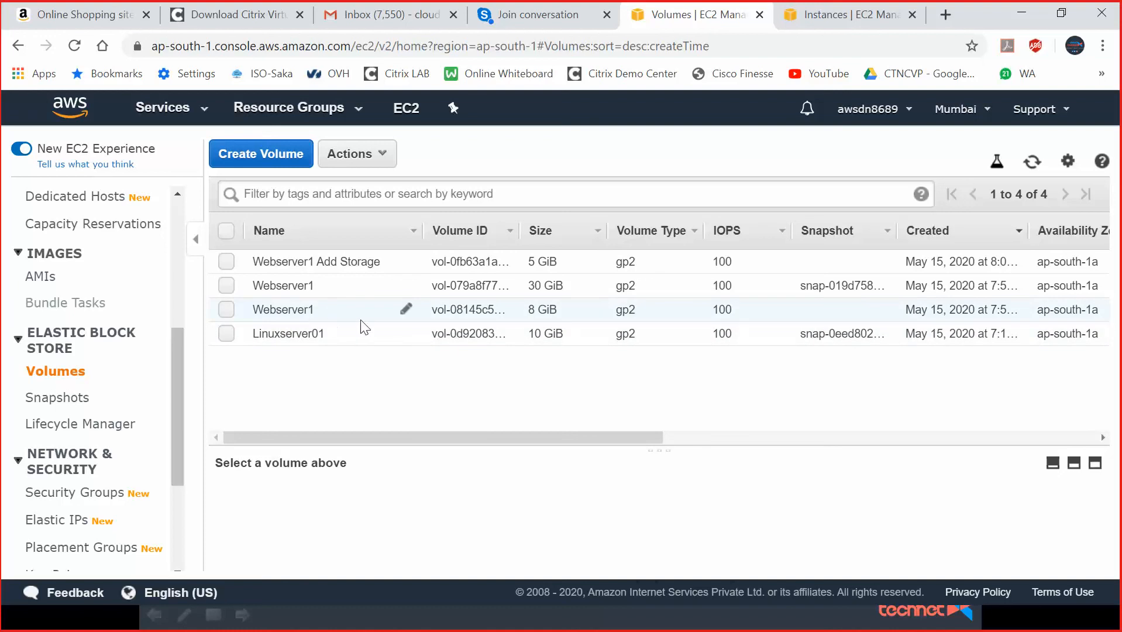
{"action": "left_click", "coordinate": [293, 316]}
{"action": "left_click_drag", "start_coordinate": [573, 439], "coordinate": [709, 440]}
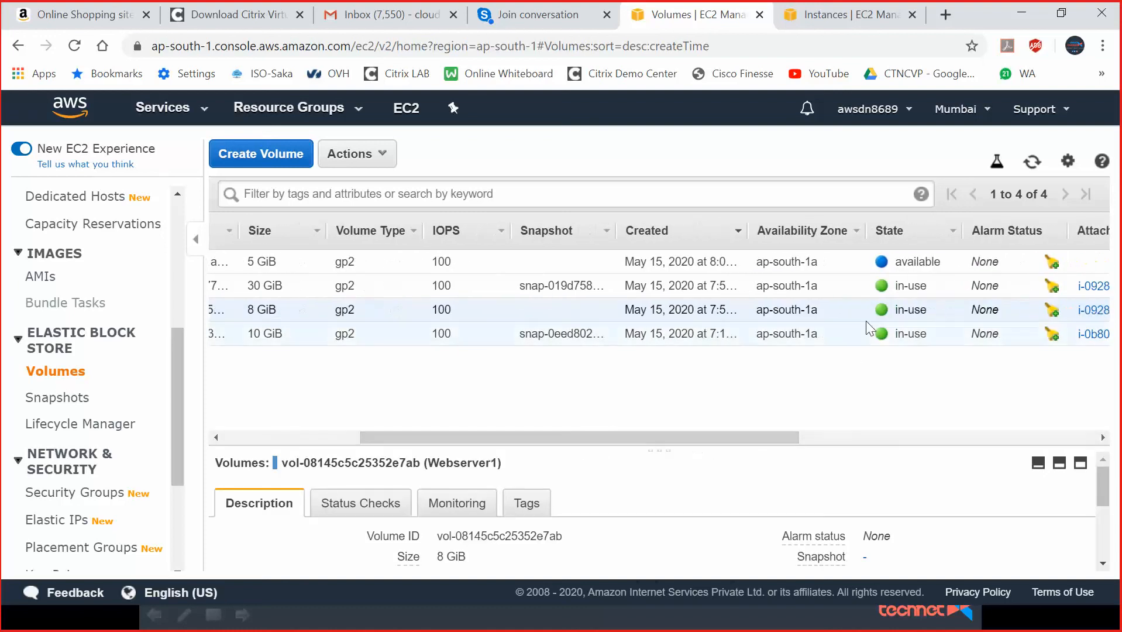
{"action": "left_click_drag", "start_coordinate": [802, 440], "coordinate": [698, 440]}
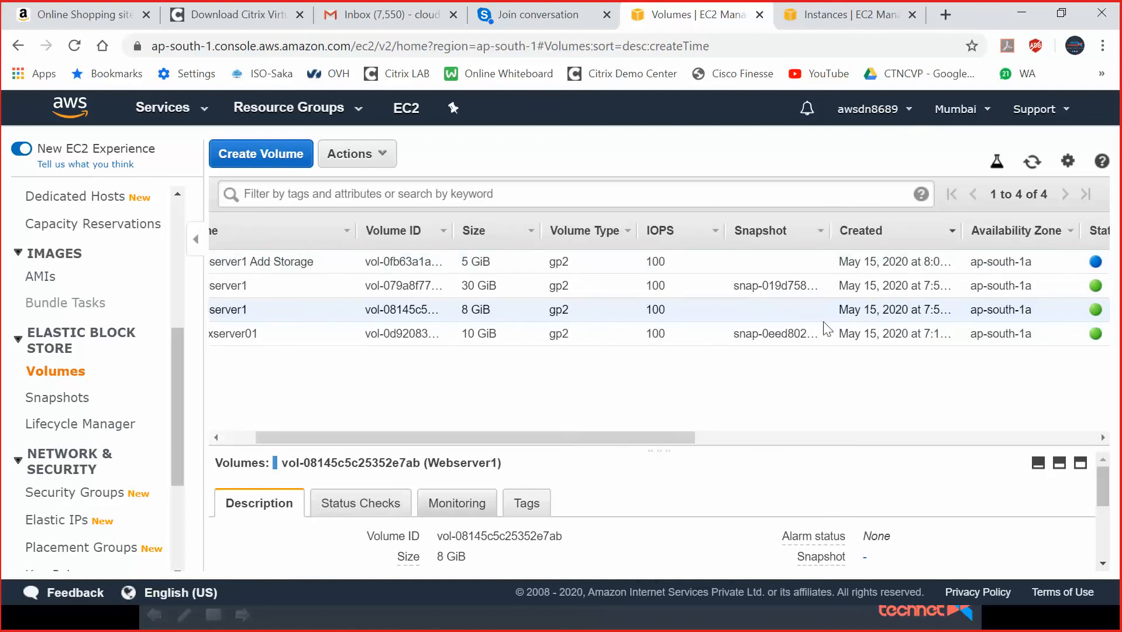
{"action": "left_click", "coordinate": [1024, 15]}
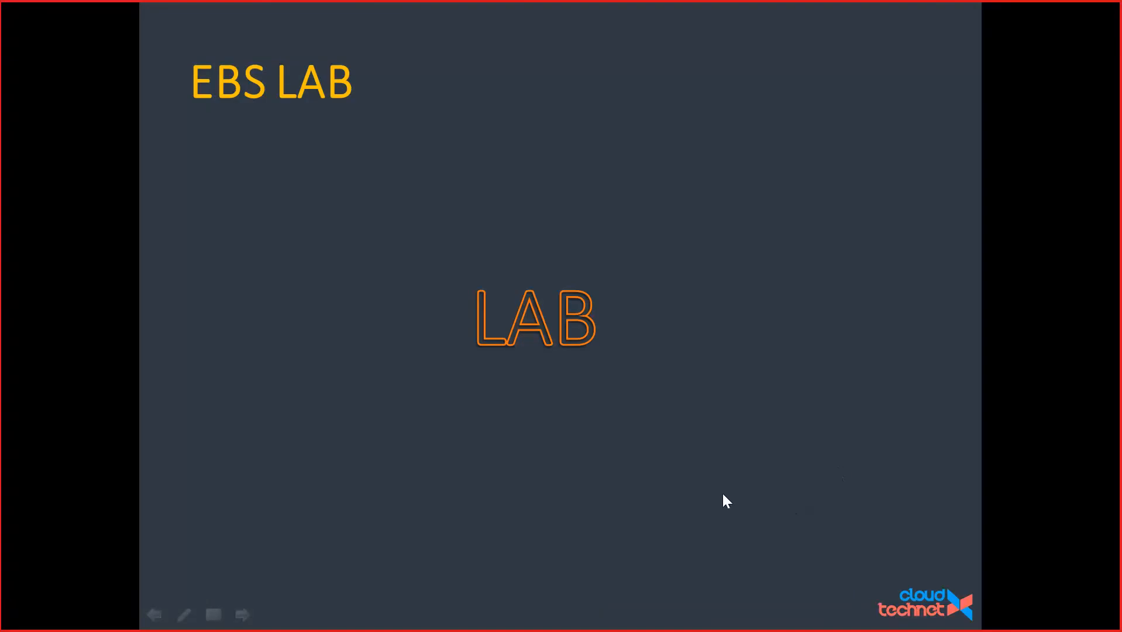
{"action": "key", "text": "alt+Tab"}
{"action": "key", "text": "alt+Tab"}
{"action": "key", "text": "Tab"}
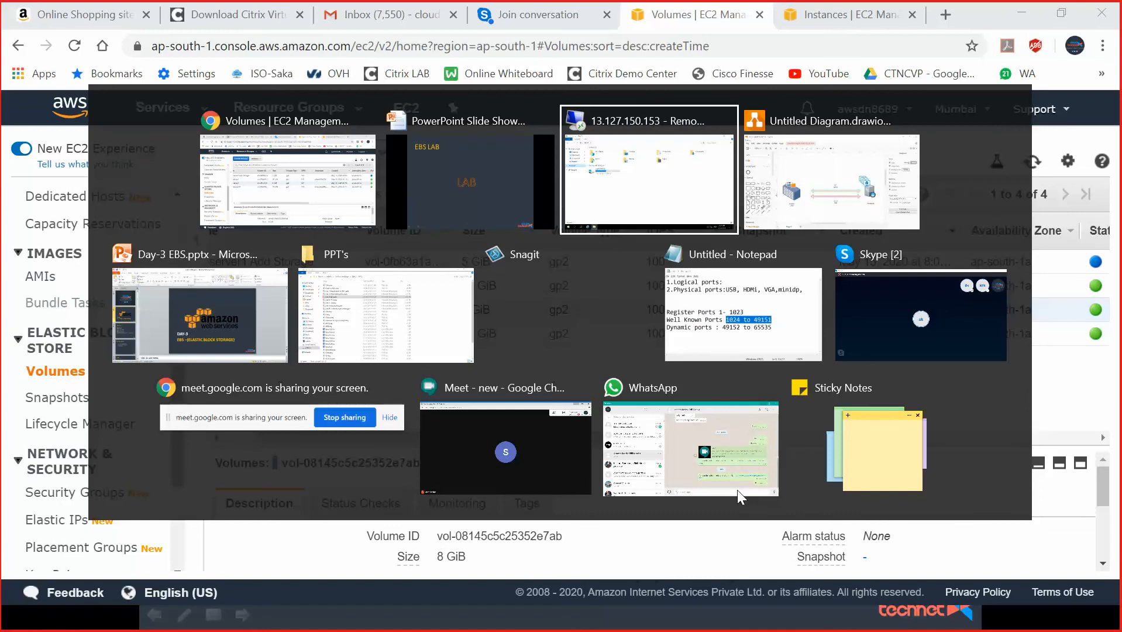
{"action": "key", "text": "alt+Tab"}
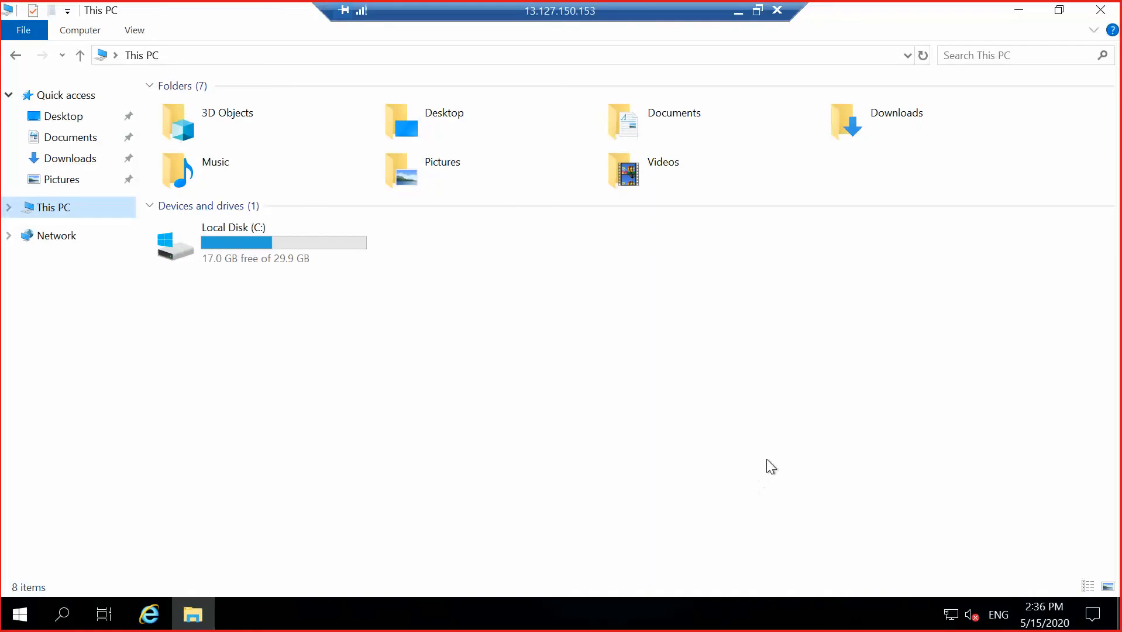
{"action": "left_click", "coordinate": [775, 457]}
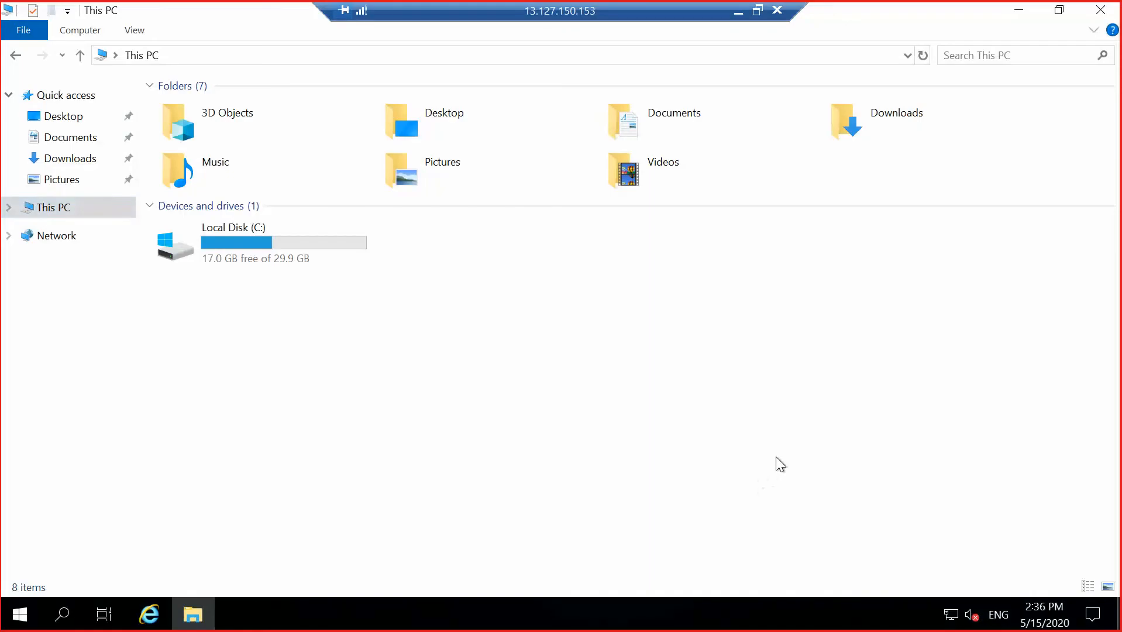
{"action": "right_click", "coordinate": [270, 608]}
Launch Disk Management with diskmgmt.msc from Run and maximize it.
{"action": "left_click", "coordinate": [711, 453]}
{"action": "right_click", "coordinate": [20, 613]}
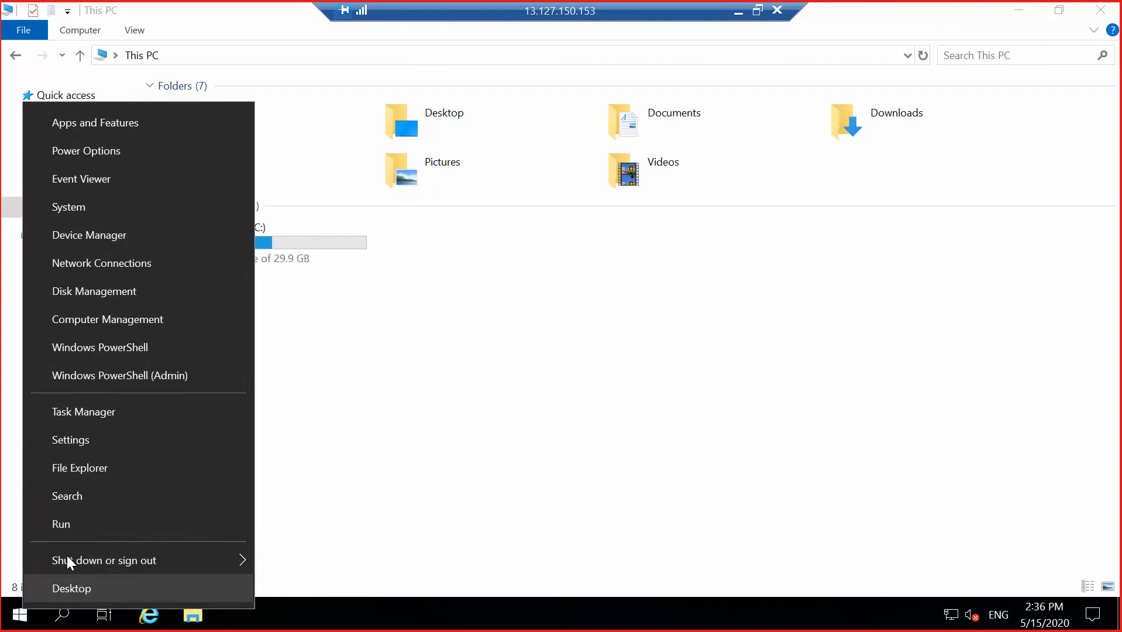
{"action": "left_click", "coordinate": [80, 523]}
{"action": "type", "text": "d"}
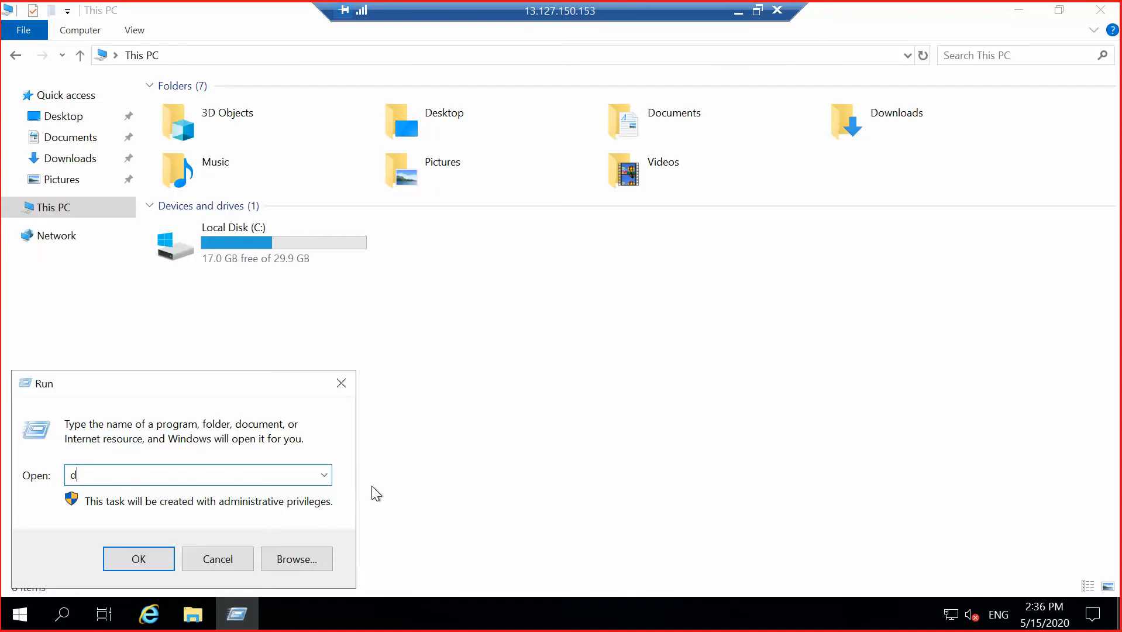
{"action": "type", "text": "iskmgmt.msc"}
{"action": "key", "text": "Return"}
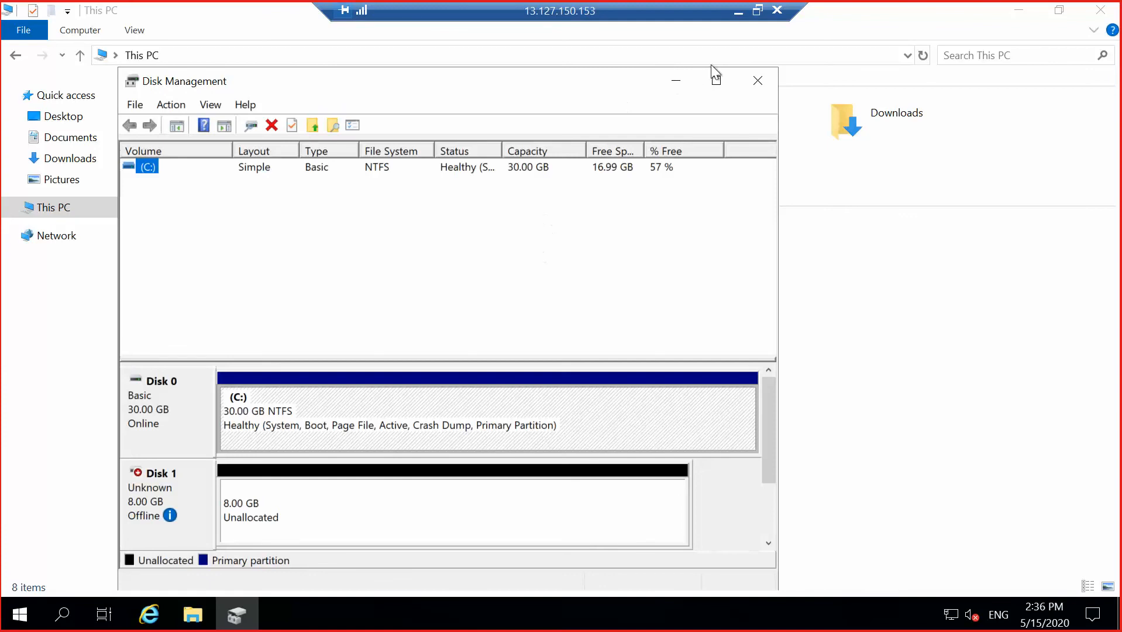
{"action": "left_click", "coordinate": [715, 82]}
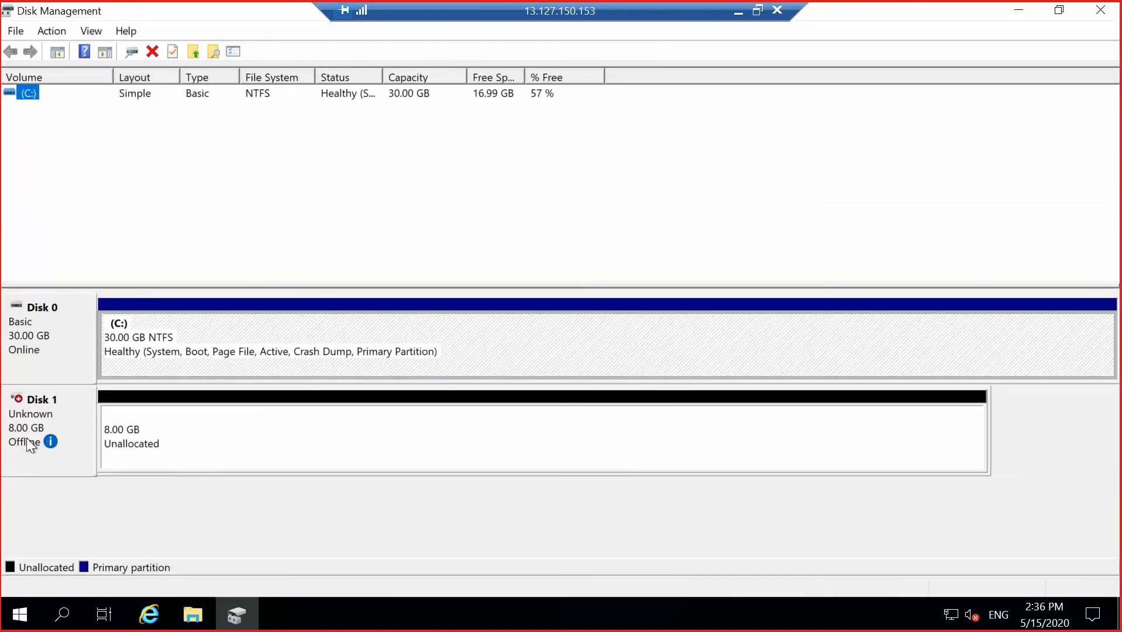
Bring Disk 1 online and initialize it with MBR partitioning.
{"action": "mouse_move", "coordinate": [29, 412]}
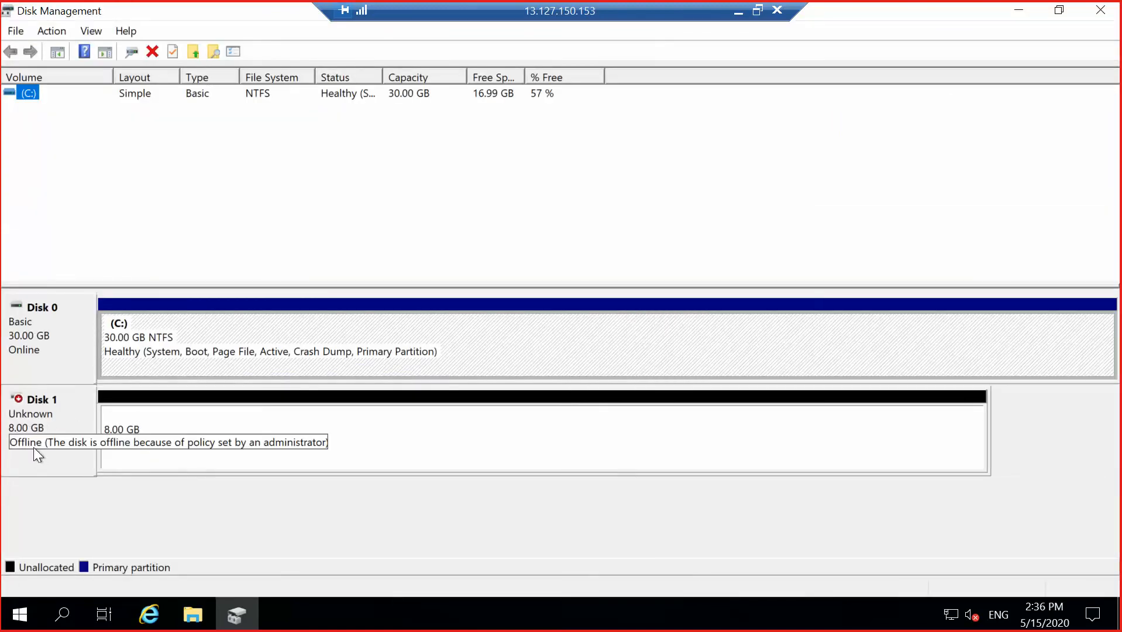
{"action": "right_click", "coordinate": [60, 412]}
{"action": "left_click", "coordinate": [110, 420]}
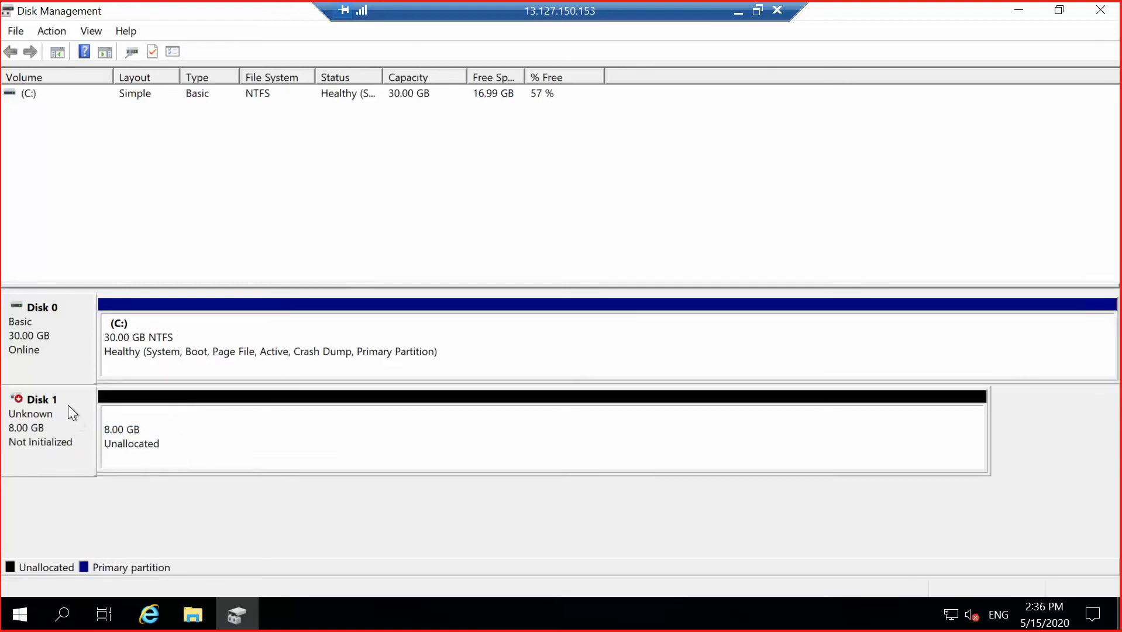
{"action": "right_click", "coordinate": [68, 403]}
{"action": "left_click", "coordinate": [137, 416]}
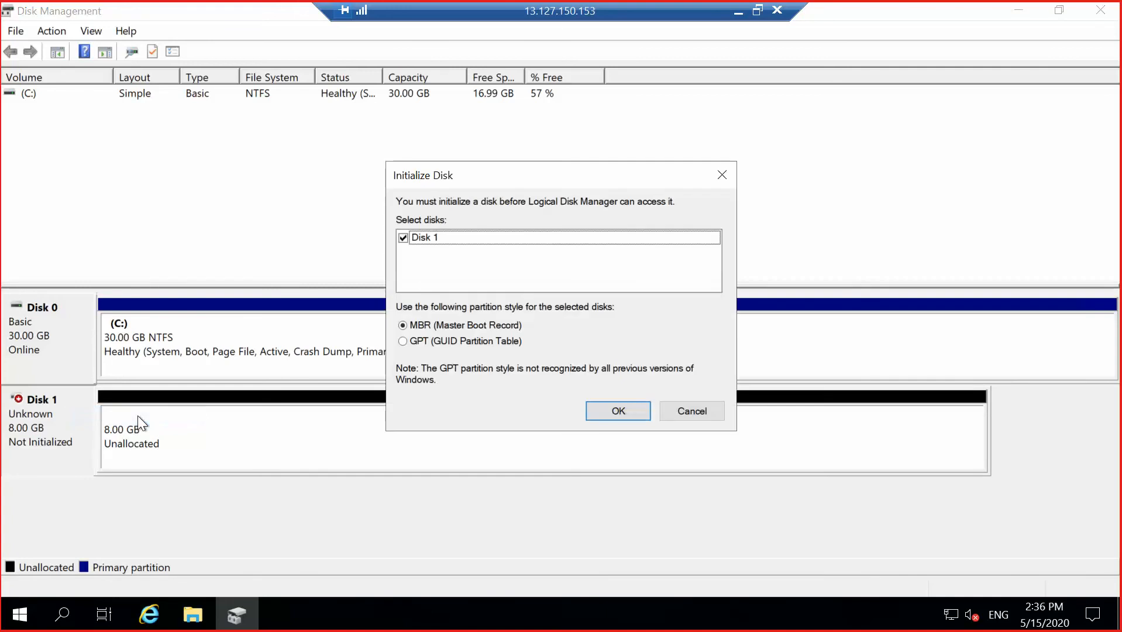
{"action": "left_click", "coordinate": [624, 408]}
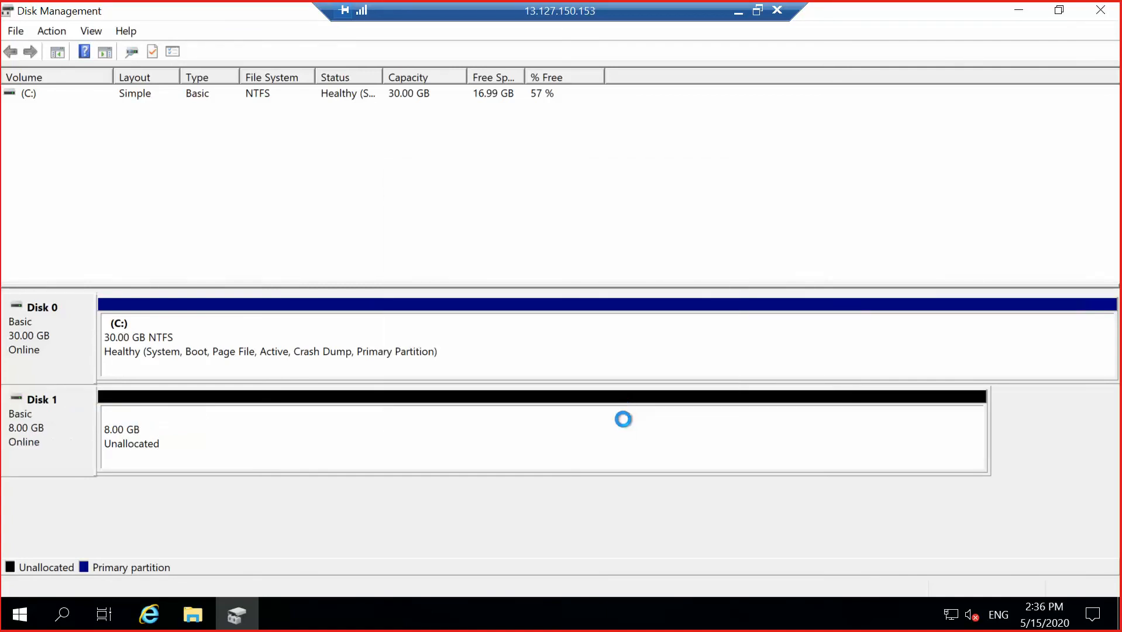
Create a simple volume on the unallocated 8 GB with default size, drive letter D and NTFS.
{"action": "right_click", "coordinate": [297, 429]}
{"action": "left_click", "coordinate": [387, 437]}
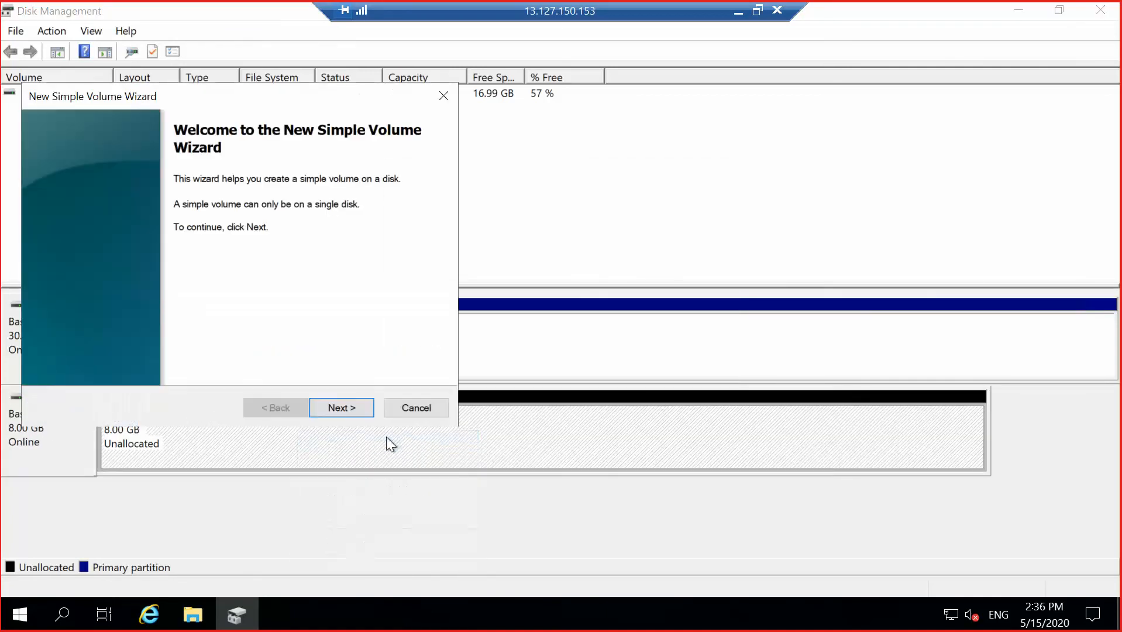
{"action": "left_click", "coordinate": [357, 412]}
{"action": "left_click", "coordinate": [355, 410]}
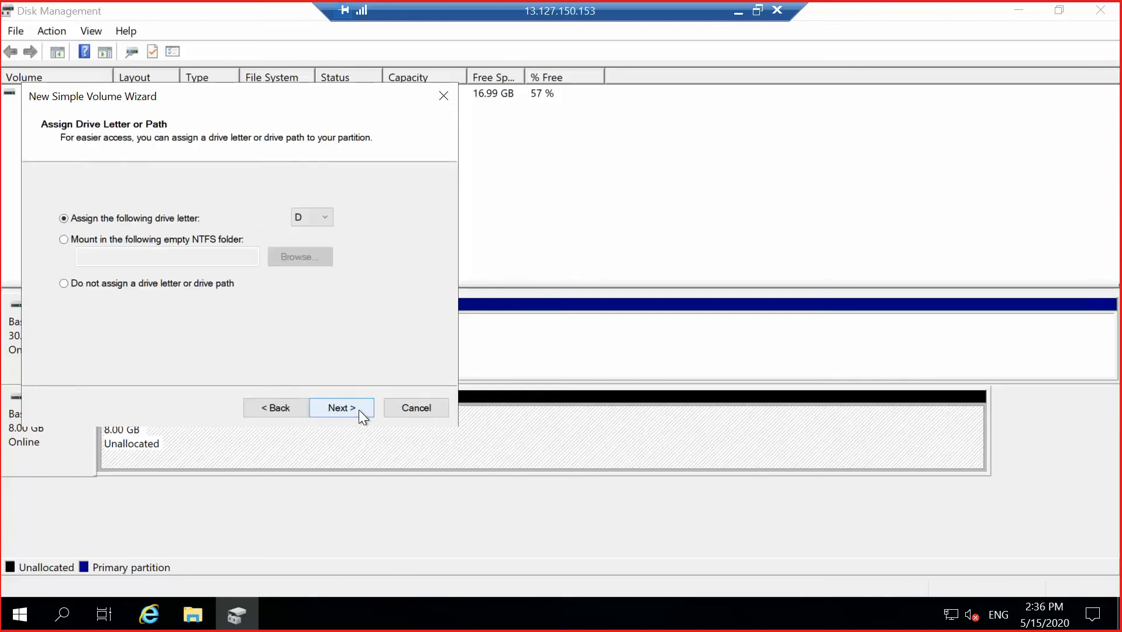
{"action": "left_click", "coordinate": [358, 409]}
{"action": "left_click", "coordinate": [359, 409]}
{"action": "left_click", "coordinate": [359, 409]}
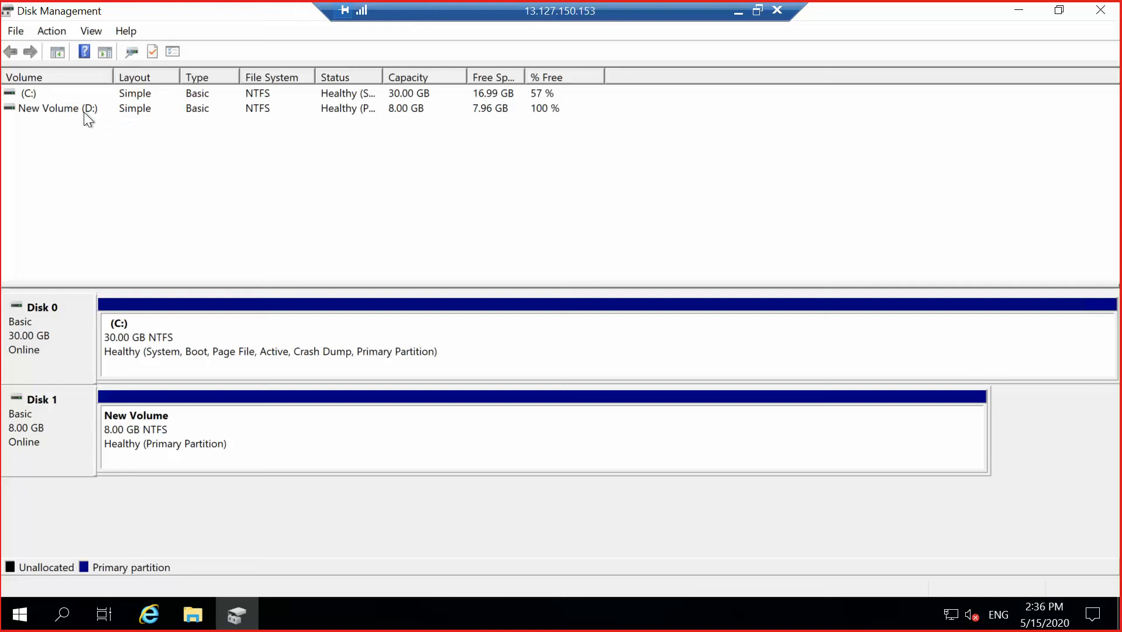
{"action": "left_click", "coordinate": [1018, 10]}
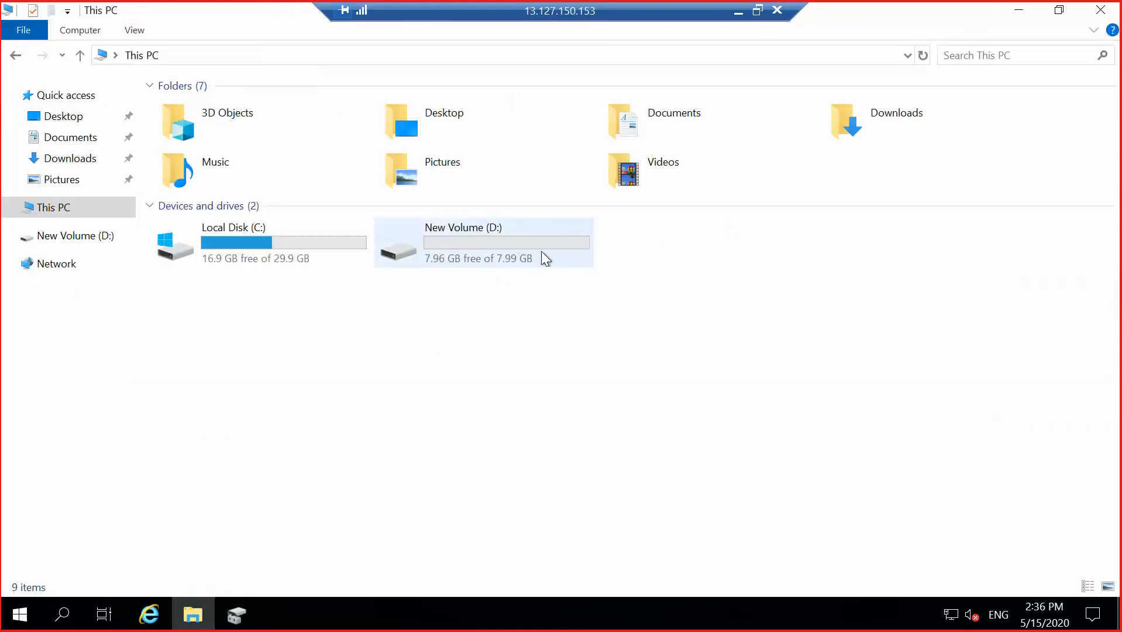
{"action": "double_click", "coordinate": [547, 246]}
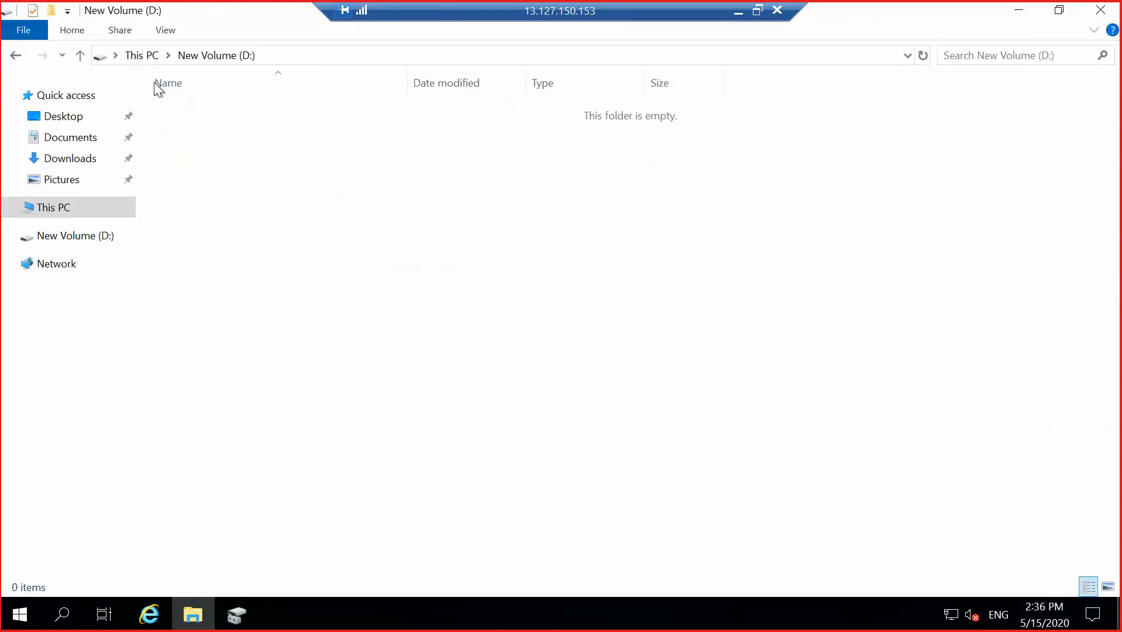
{"action": "left_click", "coordinate": [16, 55]}
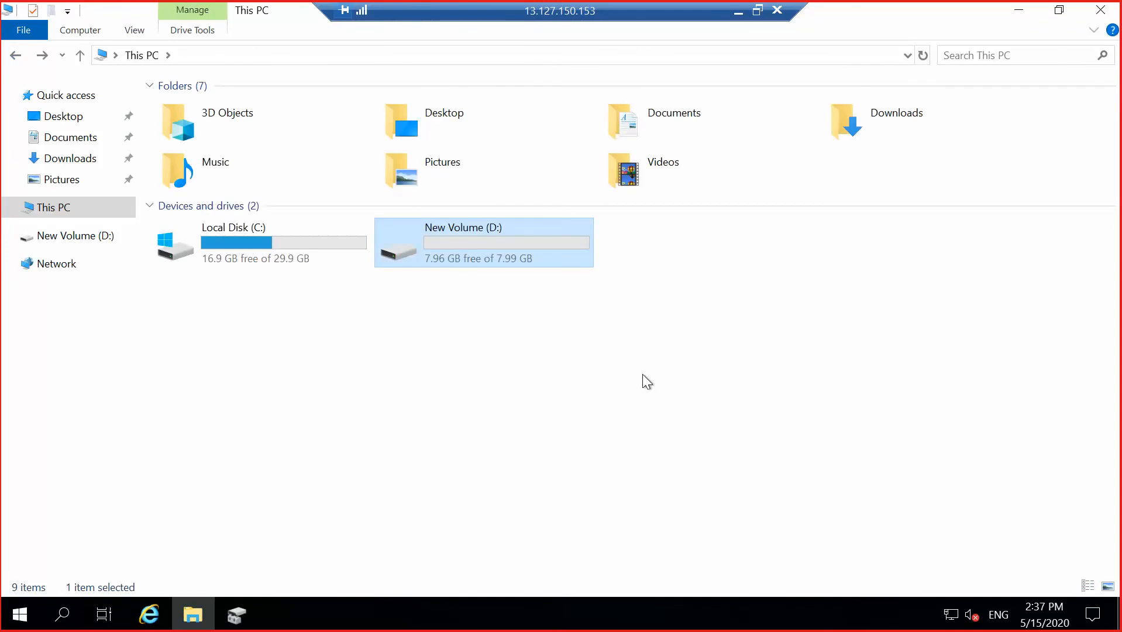
{"action": "left_click", "coordinate": [238, 611]}
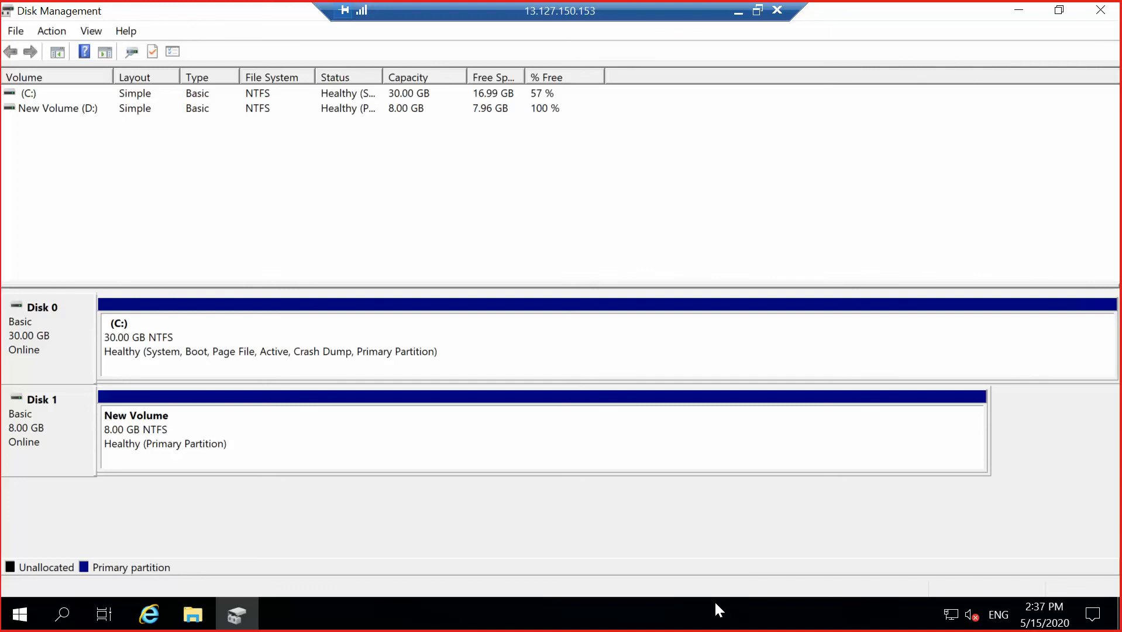
{"action": "left_click", "coordinate": [738, 12]}
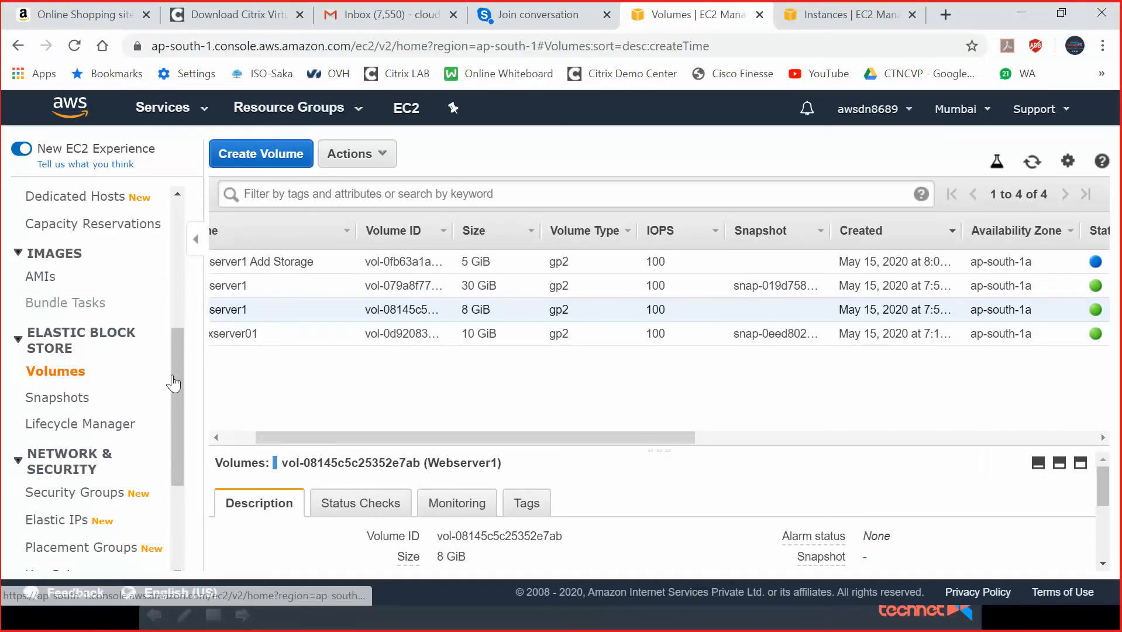
Select only the 5 GiB Webserver1 Add Storage volume and open its Actions menu.
{"action": "left_click_drag", "start_coordinate": [353, 436], "coordinate": [302, 393]}
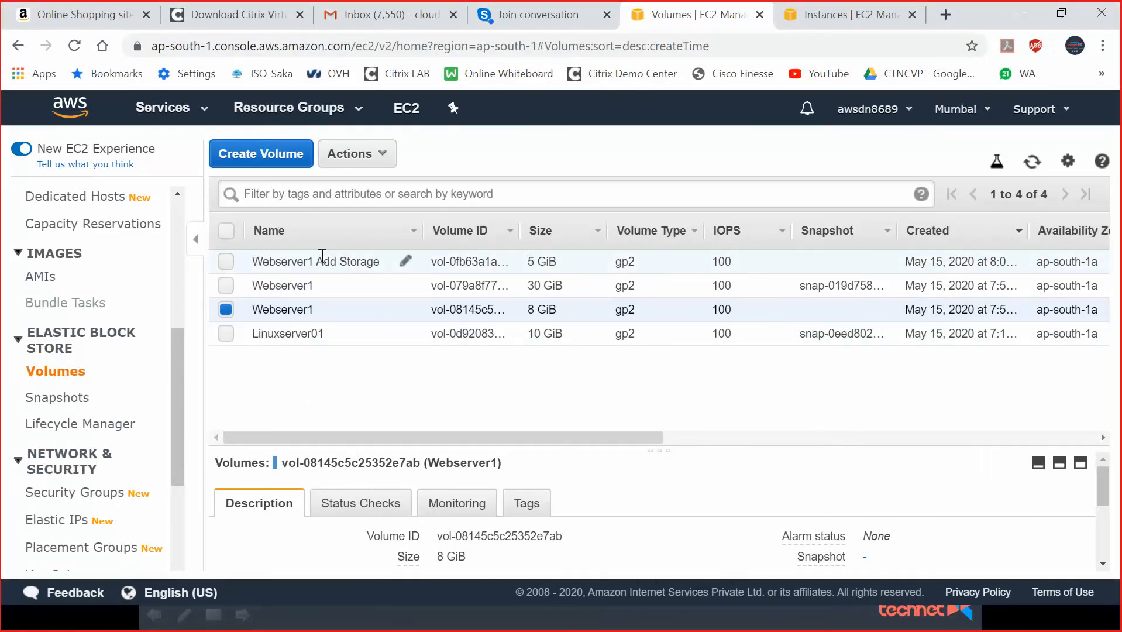
{"action": "left_click", "coordinate": [226, 309]}
{"action": "left_click", "coordinate": [225, 262]}
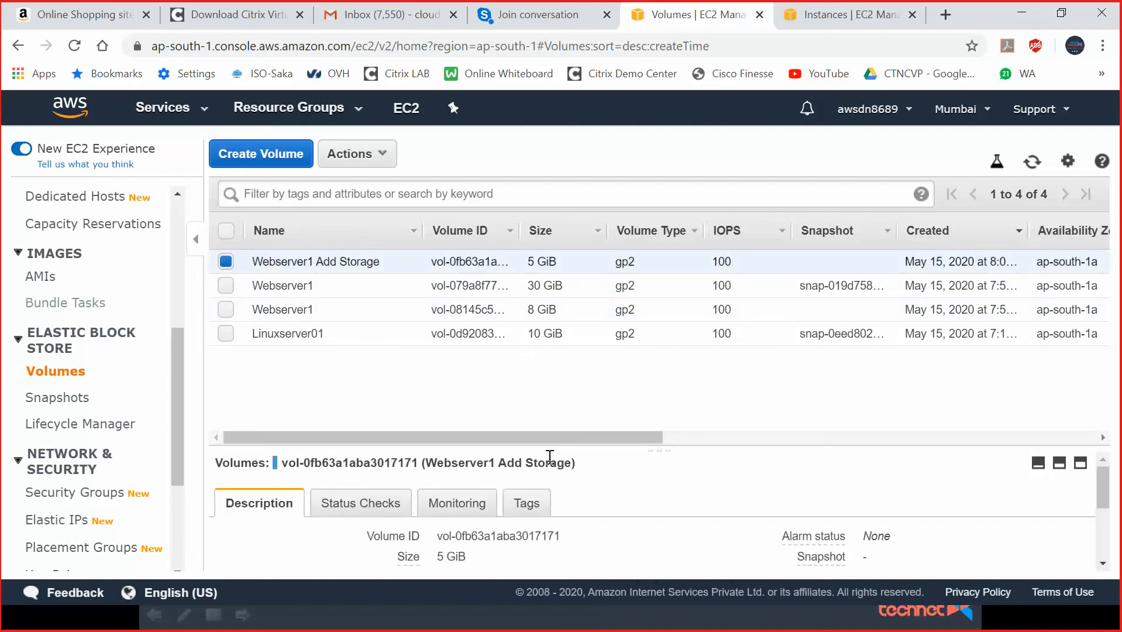
{"action": "mouse_move", "coordinate": [541, 438]}
{"action": "left_mouse_down"}
{"action": "mouse_move", "coordinate": [846, 431]}
{"action": "mouse_move", "coordinate": [536, 445]}
{"action": "left_mouse_up"}
{"action": "left_click_drag", "start_coordinate": [279, 437], "coordinate": [260, 434]}
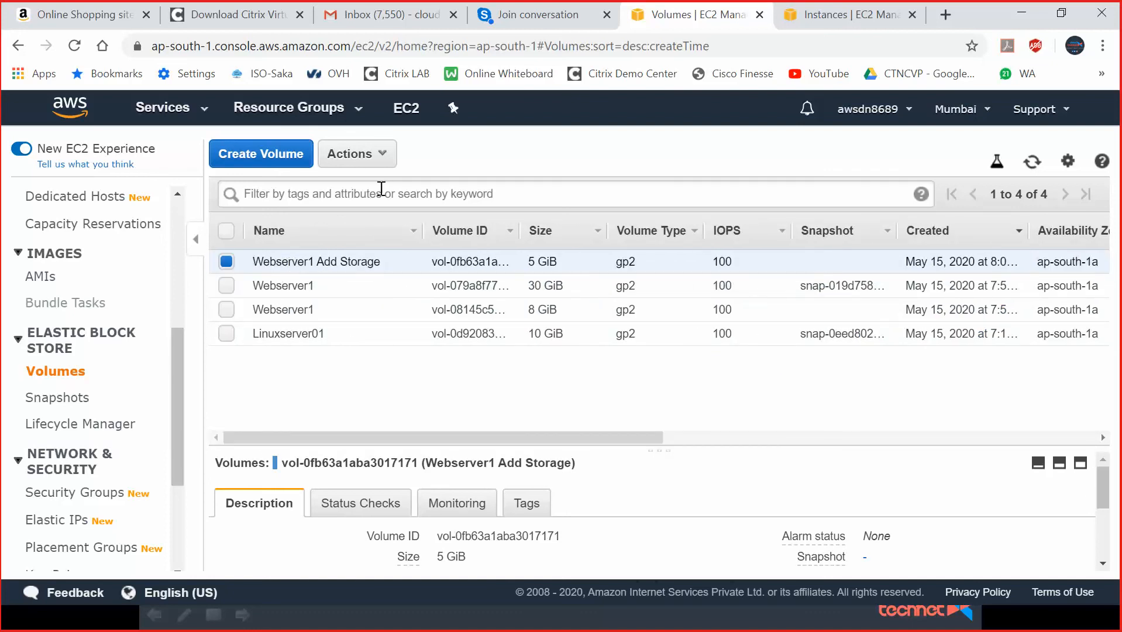
{"action": "left_click", "coordinate": [368, 157]}
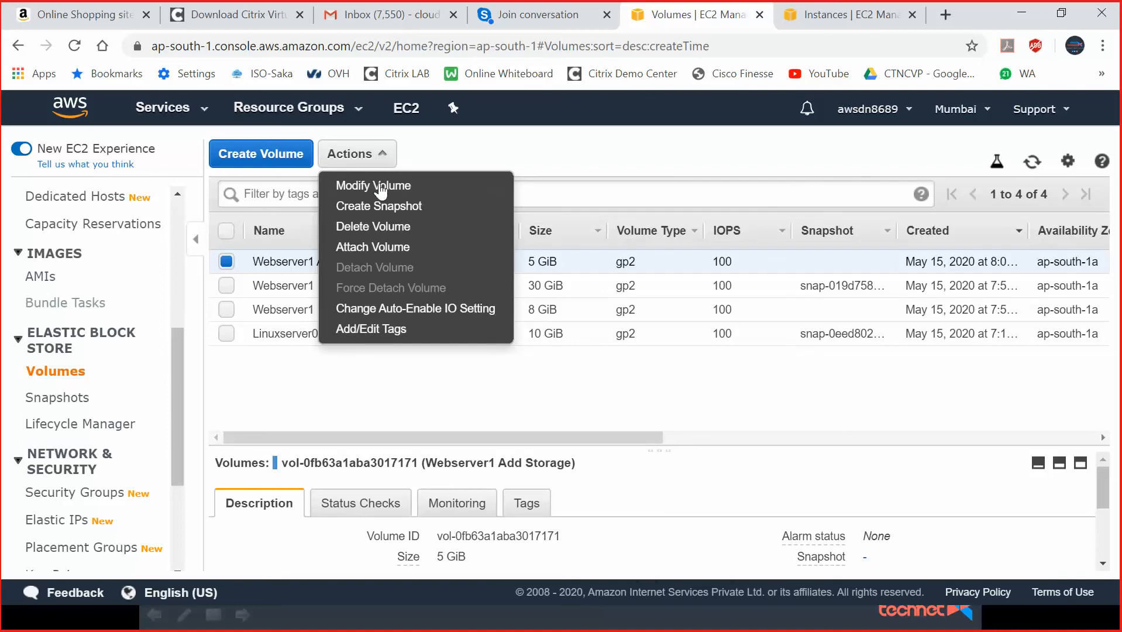
Attach Webserver1 Add Storage to the running Webserver1 instance, keeping device name xvdf.
{"action": "left_click", "coordinate": [386, 246]}
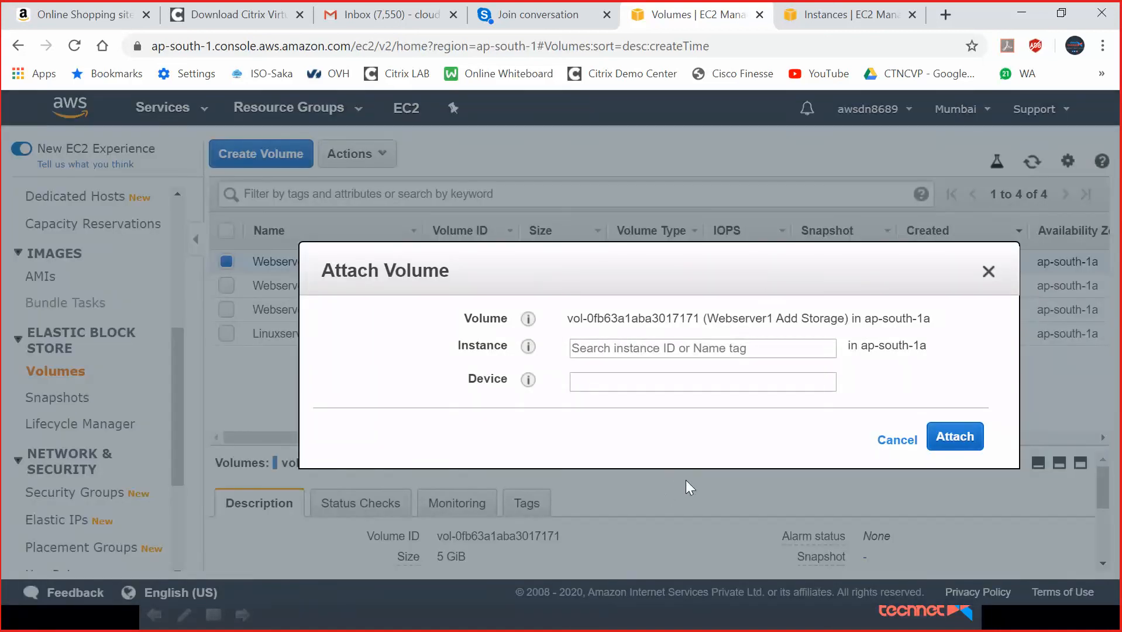
{"action": "left_click", "coordinate": [763, 347]}
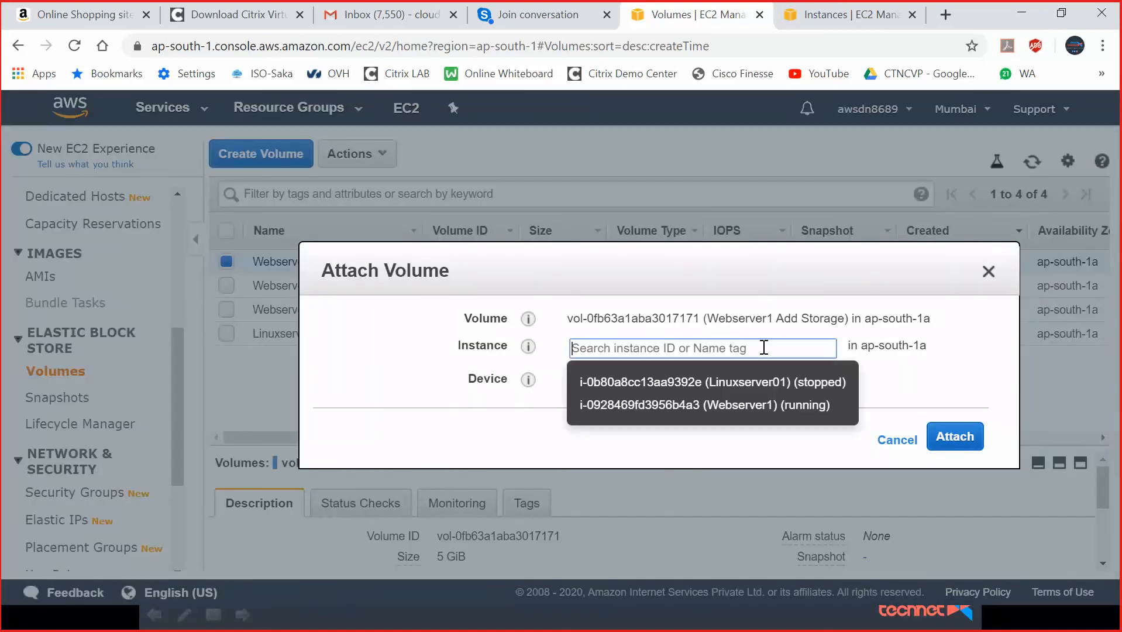
{"action": "left_click", "coordinate": [756, 410]}
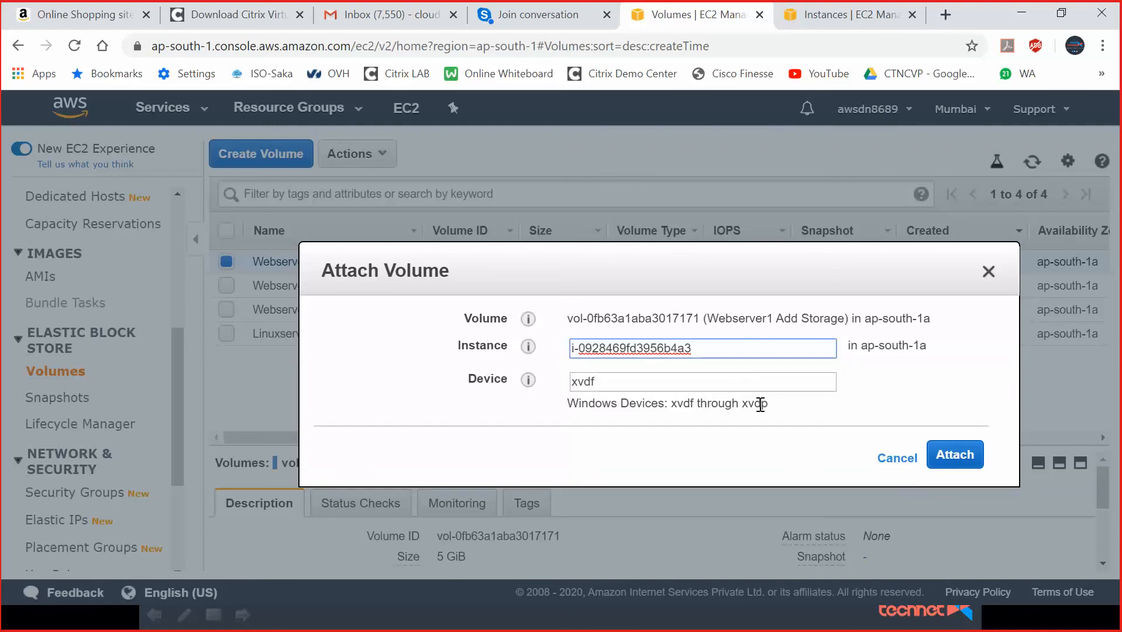
{"action": "left_click", "coordinate": [950, 457]}
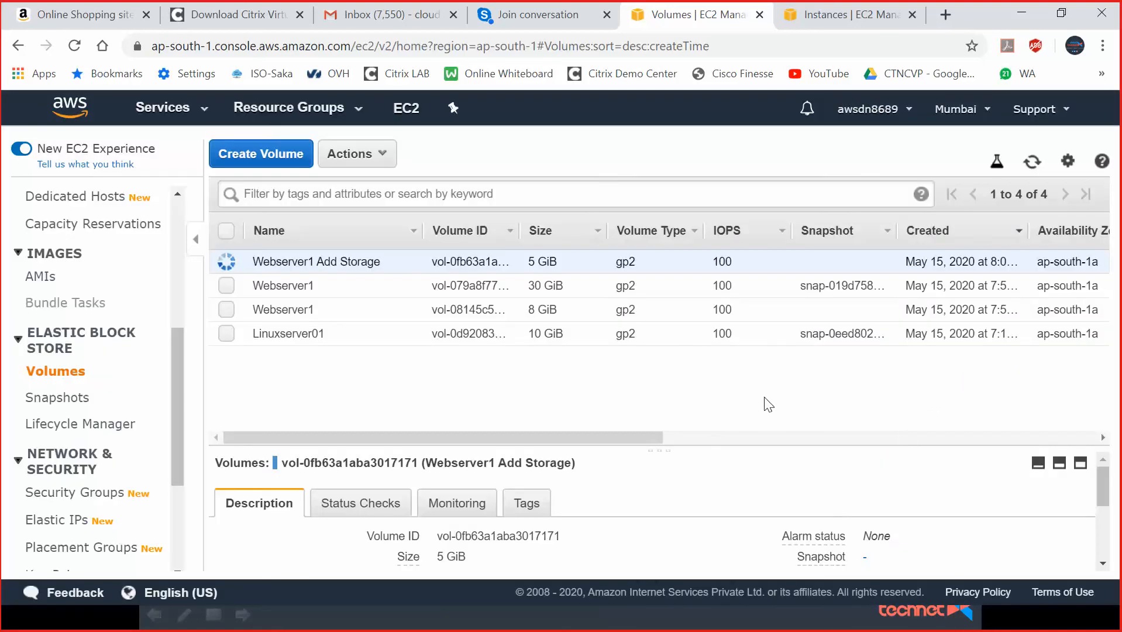
Scroll the volumes table to verify the State column reads in-use, then return to the remote session.
{"action": "left_click_drag", "start_coordinate": [628, 436], "coordinate": [829, 436]}
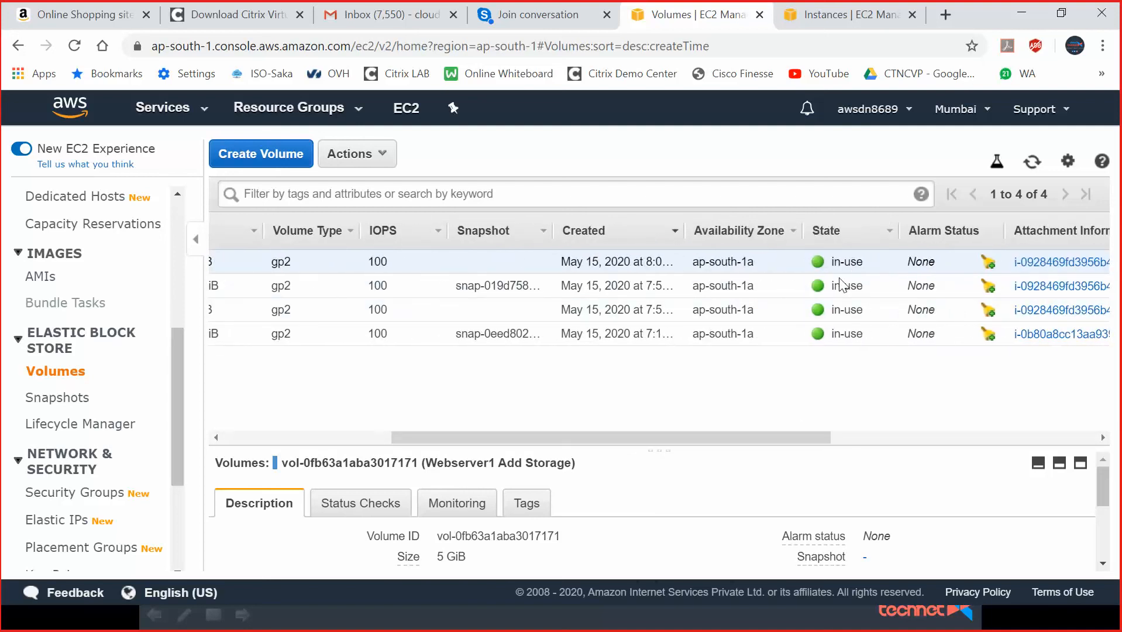
{"action": "left_click_drag", "start_coordinate": [784, 438], "coordinate": [615, 437]}
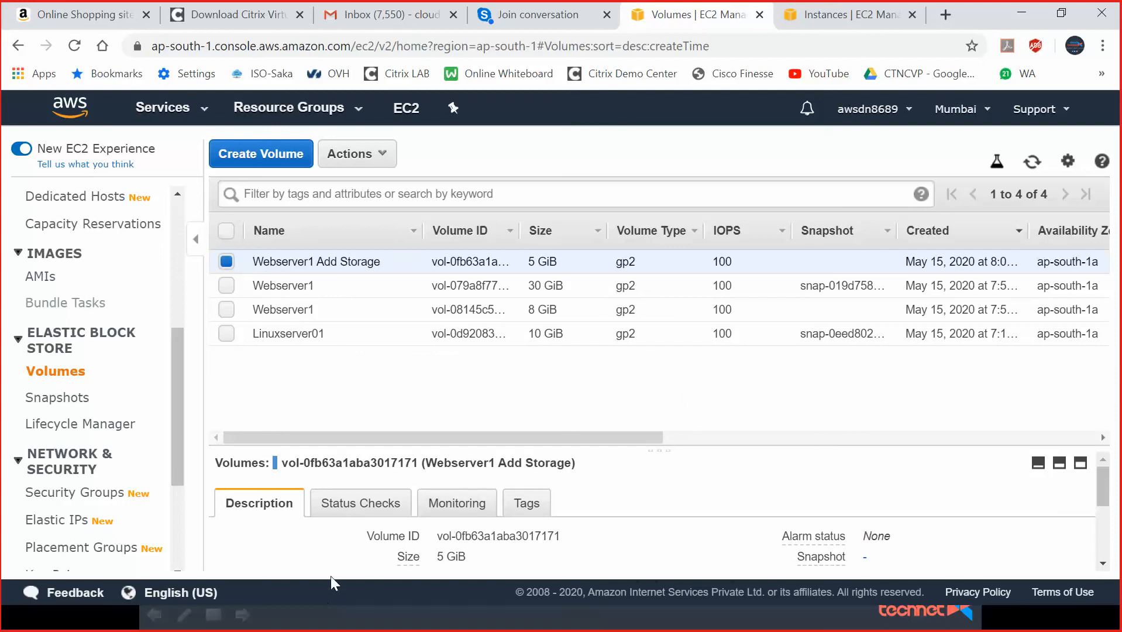
{"action": "left_click", "coordinate": [1031, 7]}
In the remote session, bring the 5 GB Disk 2 online and initialize it with the MBR partition style.
{"action": "key", "text": "alt+Tab"}
{"action": "key", "text": "alt+Tab"}
{"action": "key", "text": "Tab"}
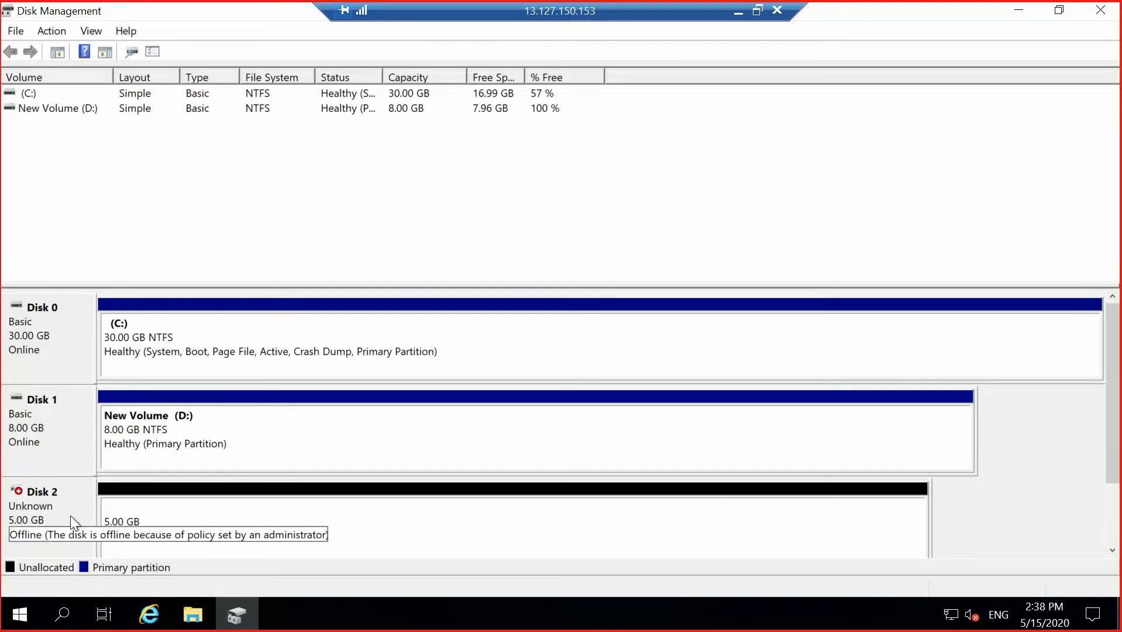
{"action": "mouse_move", "coordinate": [57, 520]}
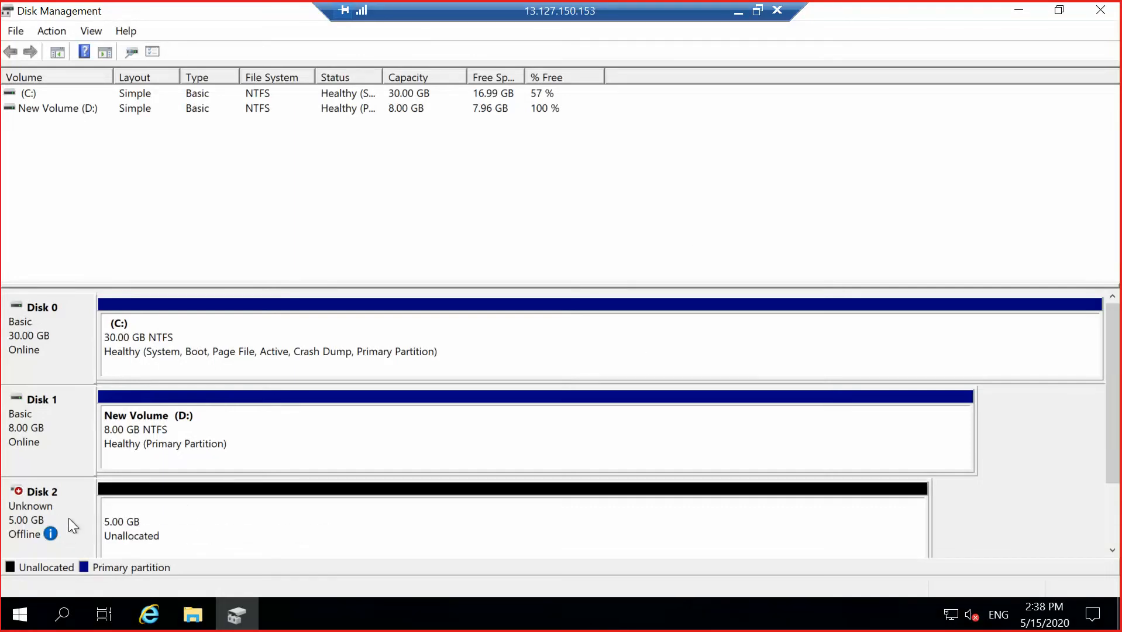
{"action": "right_click", "coordinate": [64, 513]}
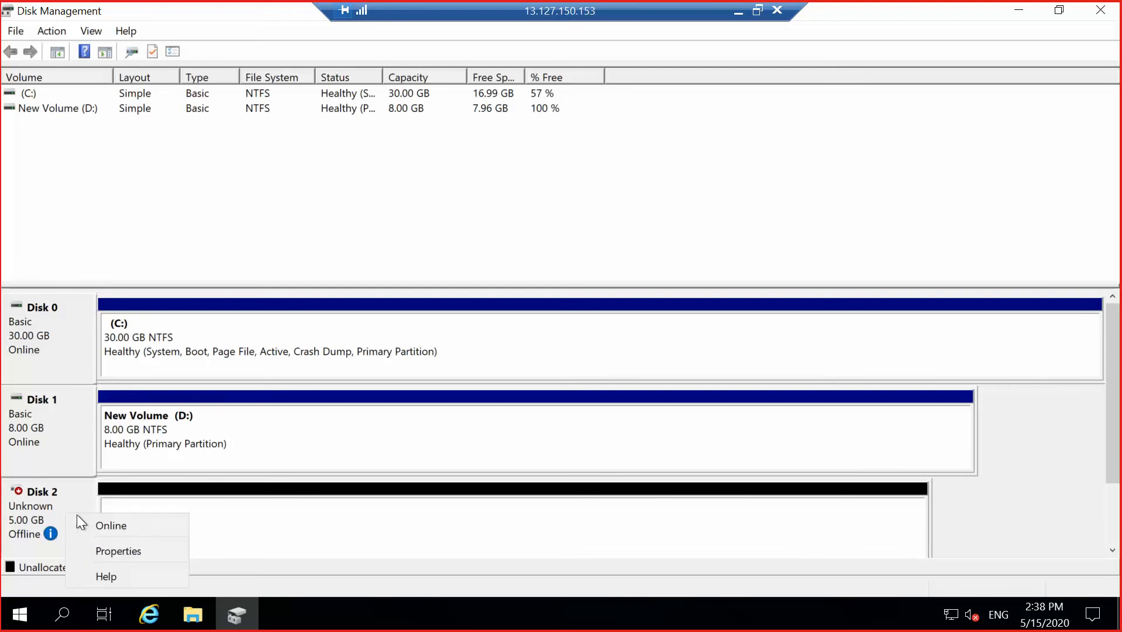
{"action": "left_click", "coordinate": [103, 520]}
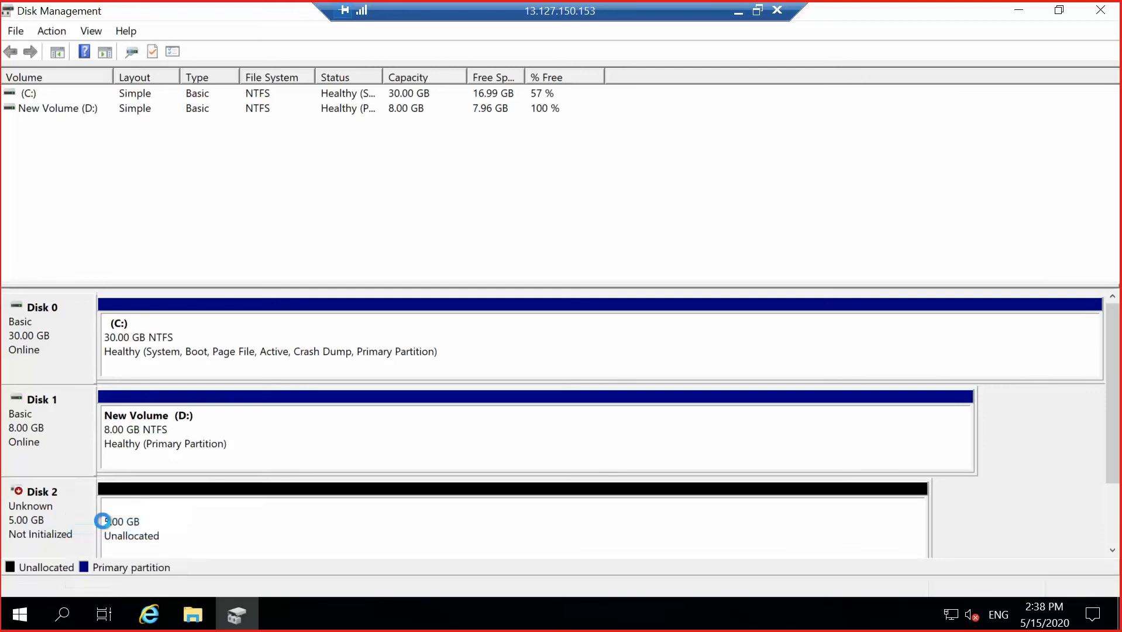
{"action": "right_click", "coordinate": [67, 513]}
{"action": "left_click", "coordinate": [146, 427]}
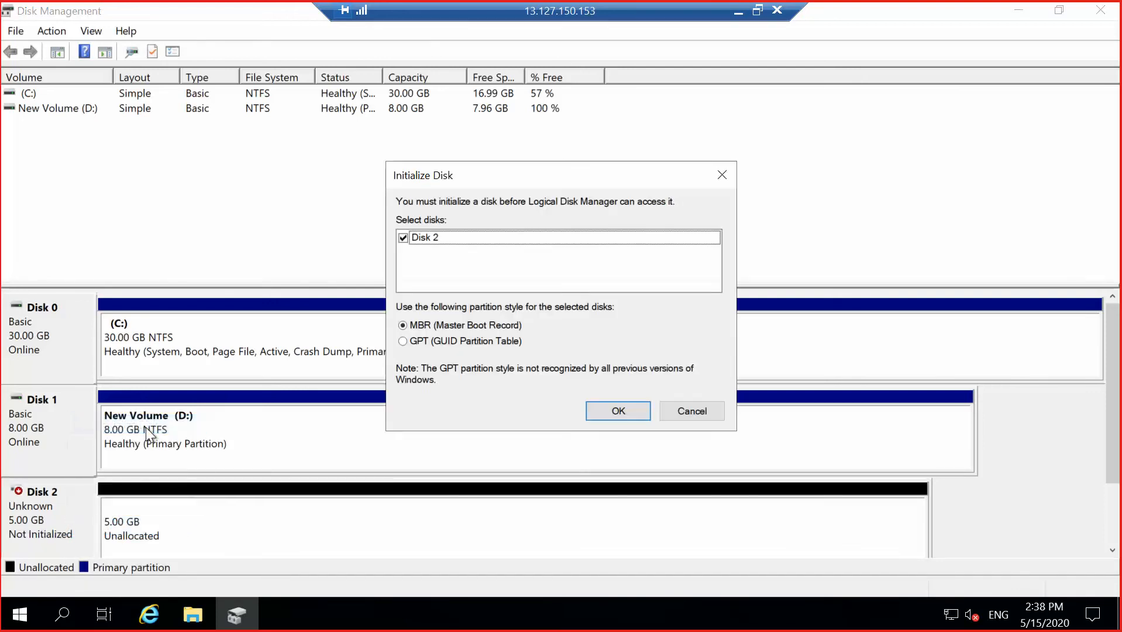
{"action": "left_click", "coordinate": [604, 411]}
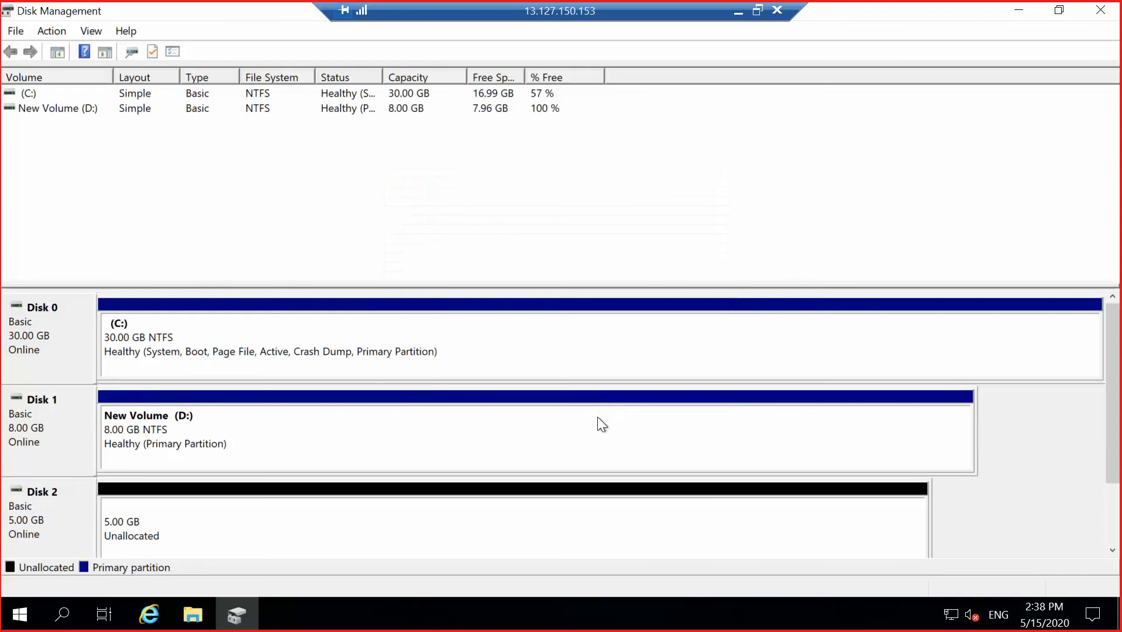
Inspect the right-click options for Disk 2's free space, the C: partition and the D: volume.
{"action": "right_click", "coordinate": [277, 524]}
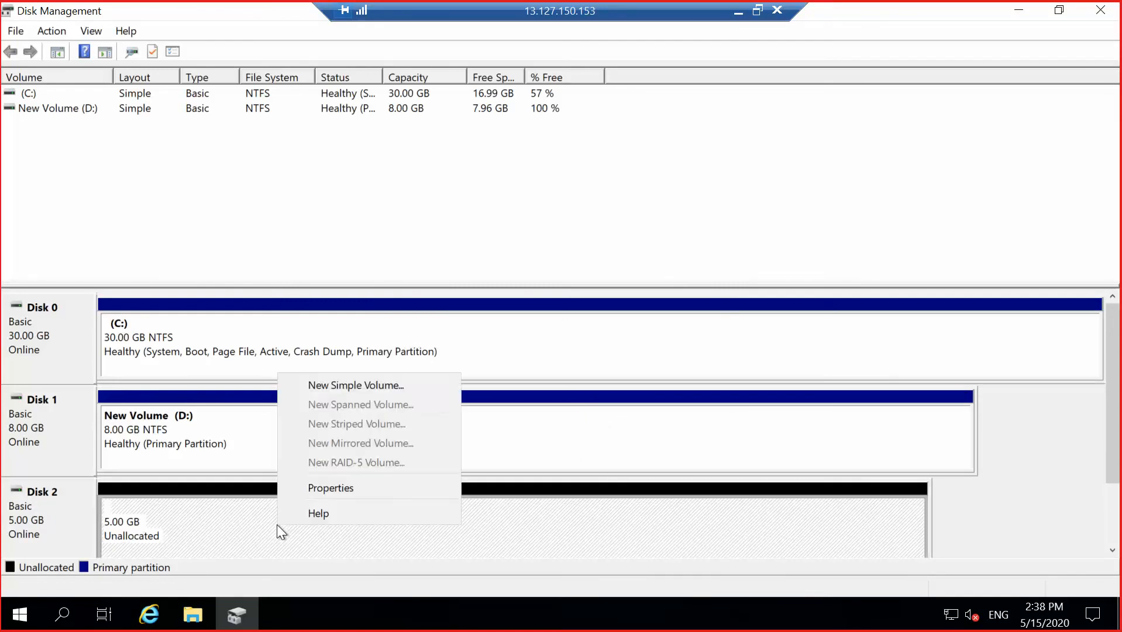
{"action": "left_click", "coordinate": [1047, 446]}
{"action": "right_click", "coordinate": [734, 420]}
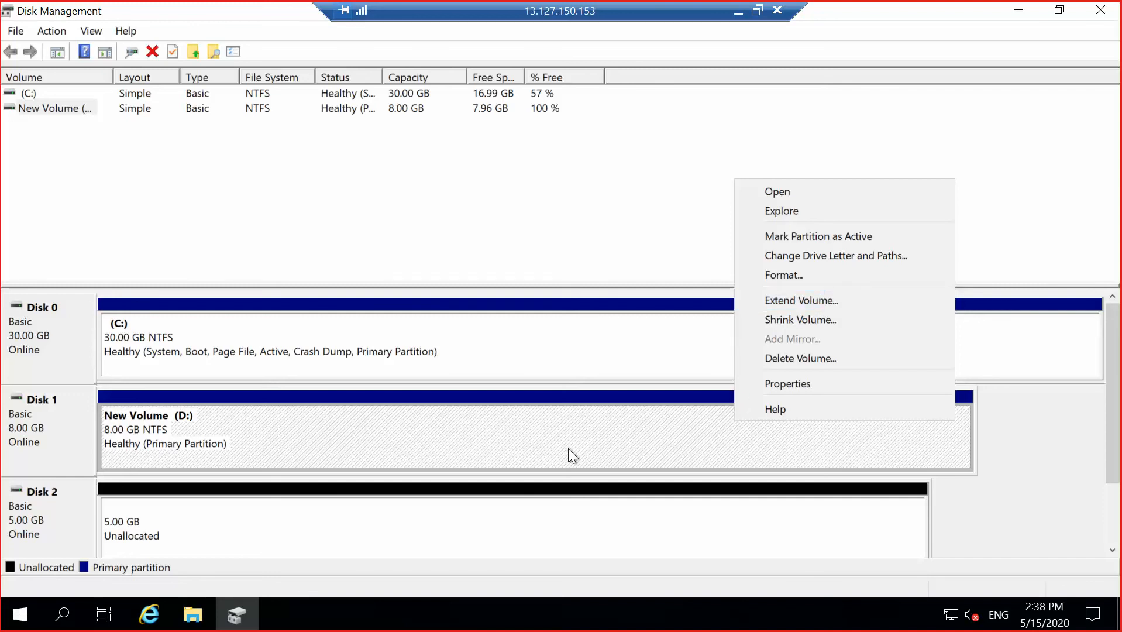
{"action": "left_click", "coordinate": [566, 359]}
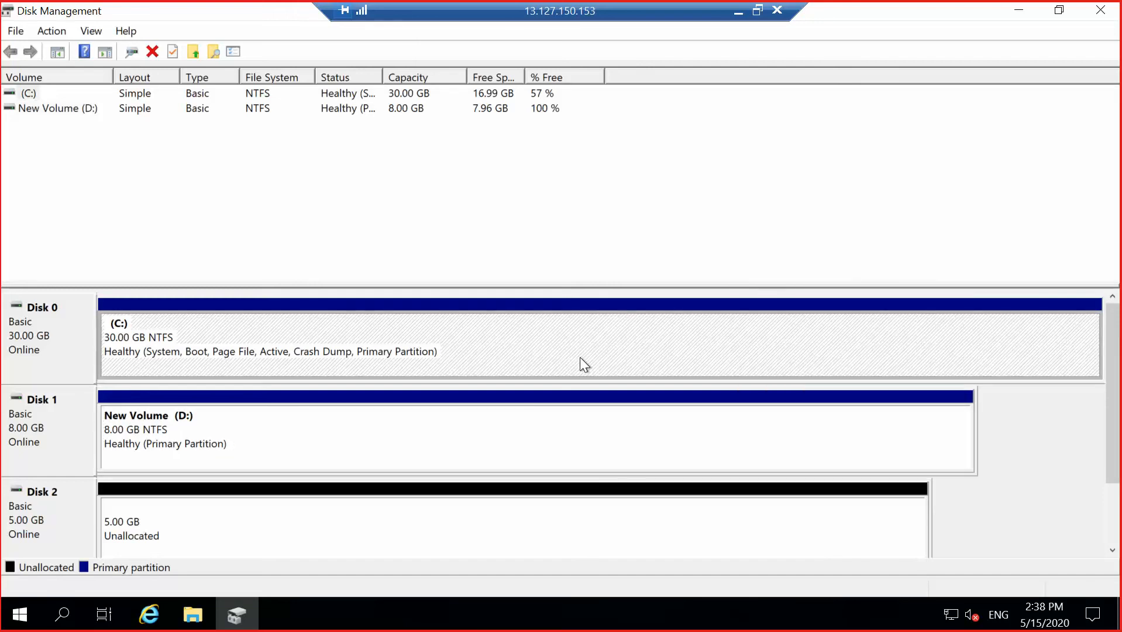
{"action": "right_click", "coordinate": [596, 352]}
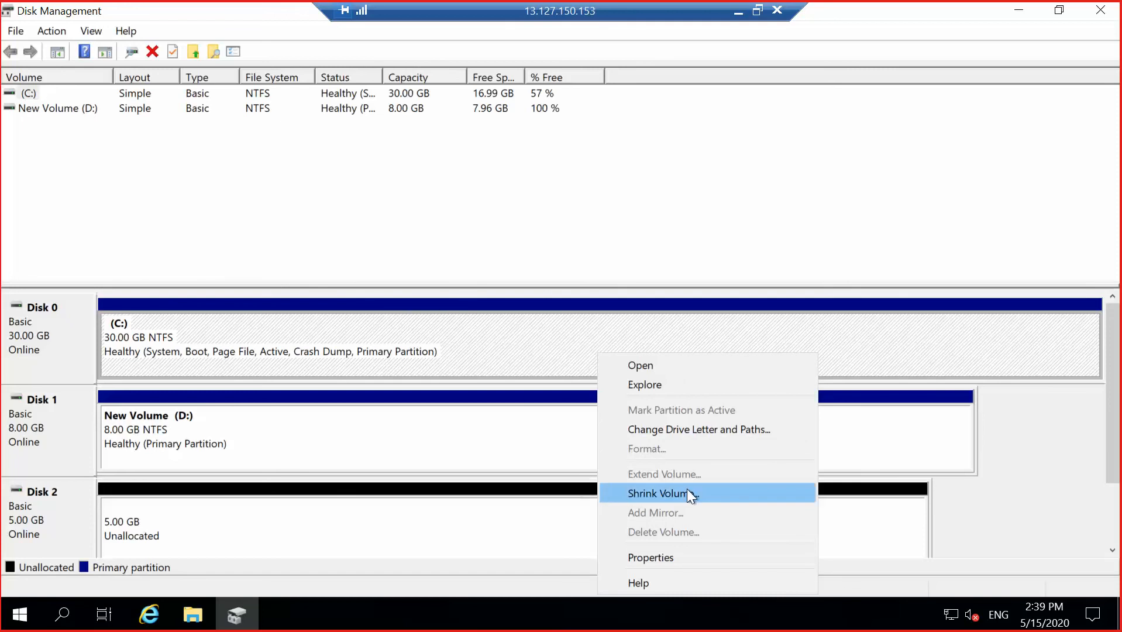
{"action": "left_click", "coordinate": [444, 345]}
{"action": "right_click", "coordinate": [443, 342]}
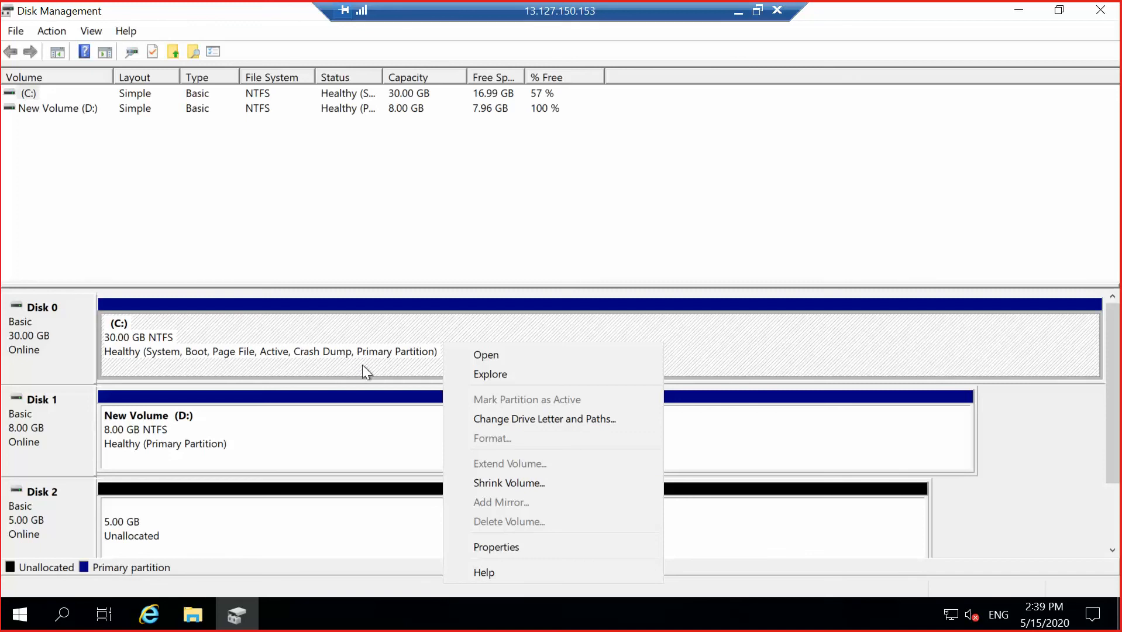
{"action": "left_click", "coordinate": [369, 433]}
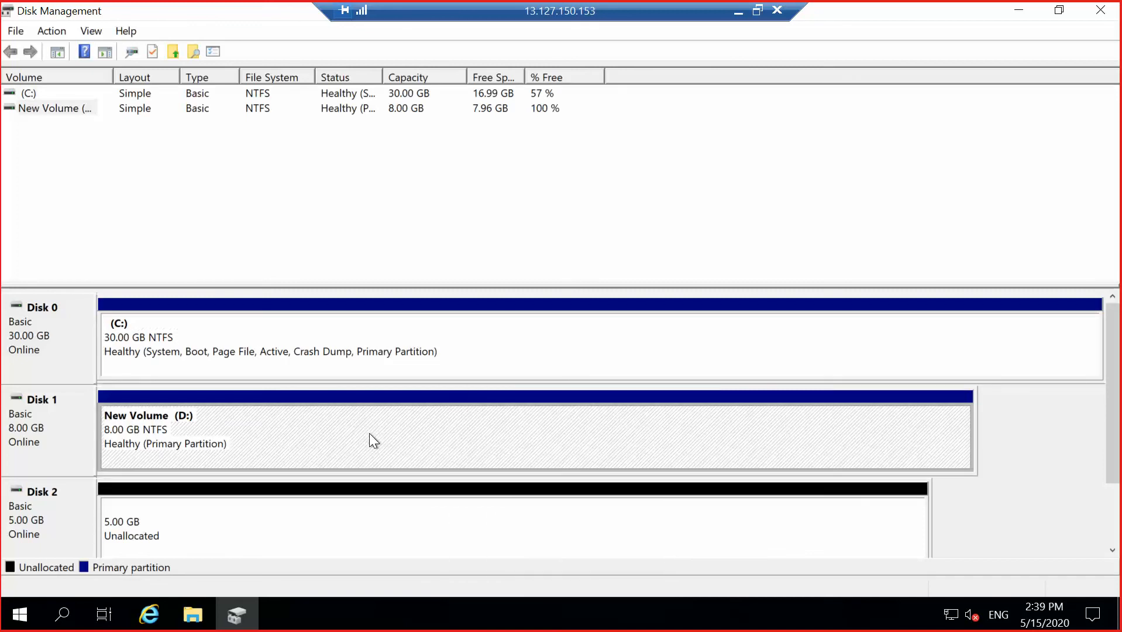
{"action": "right_click", "coordinate": [369, 432]}
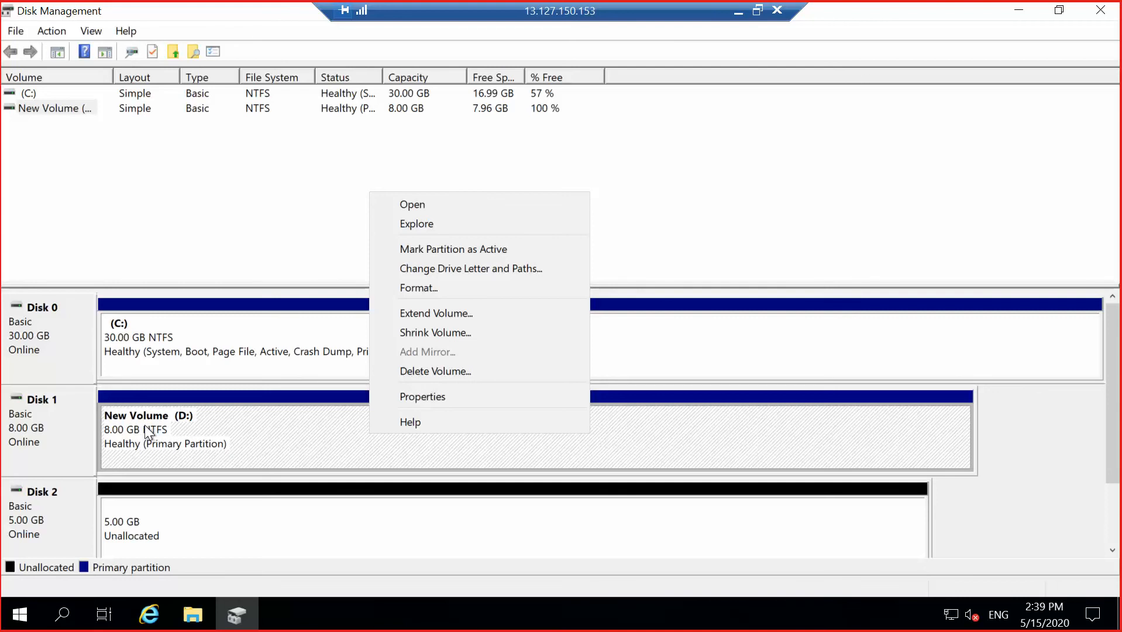
{"action": "left_click", "coordinate": [1043, 498]}
Extend New Volume (D:) with Disk 2's 5117 MB and accept converting both disks to dynamic.
{"action": "right_click", "coordinate": [486, 432]}
{"action": "left_click", "coordinate": [559, 315]}
{"action": "left_click", "coordinate": [345, 420]}
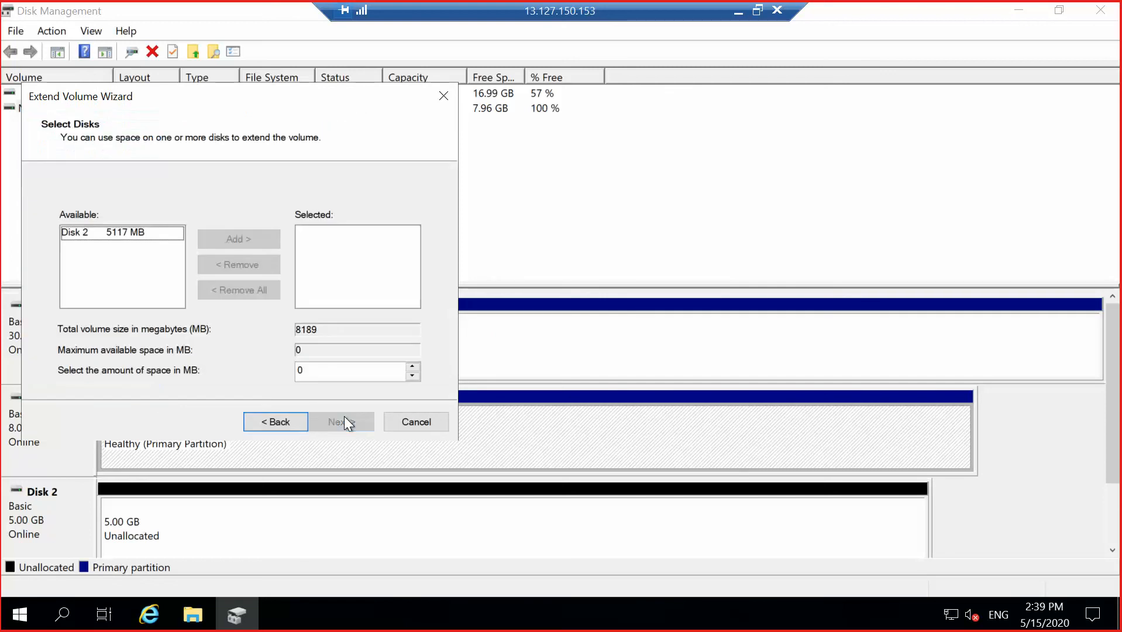
{"action": "left_click", "coordinate": [135, 231]}
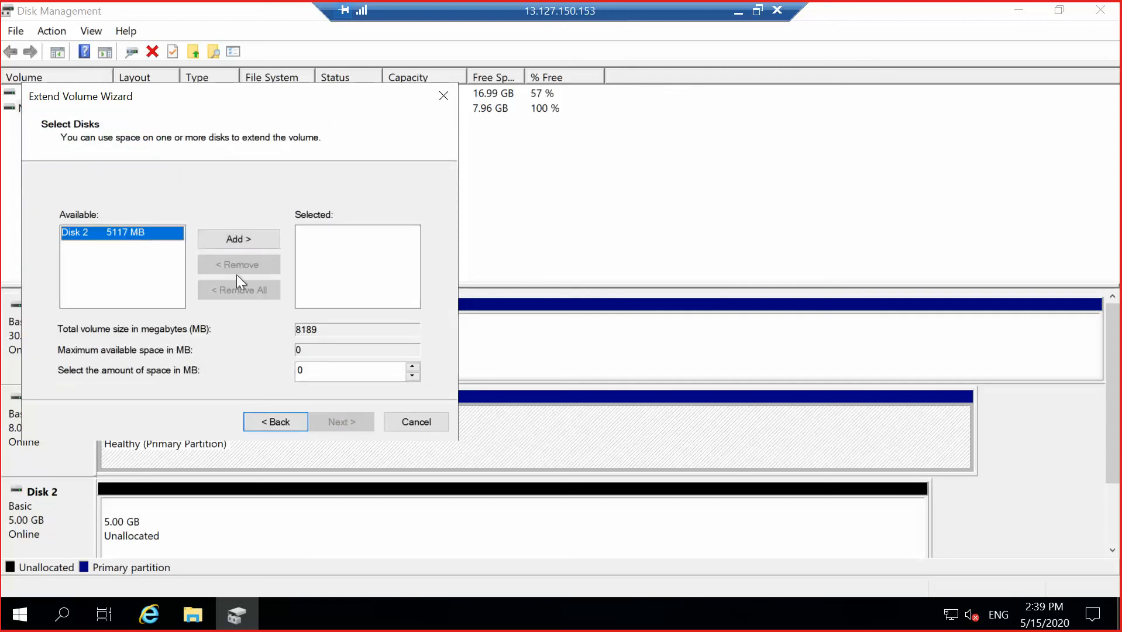
{"action": "left_click", "coordinate": [261, 240]}
{"action": "left_click", "coordinate": [355, 425]}
{"action": "left_click", "coordinate": [357, 426]}
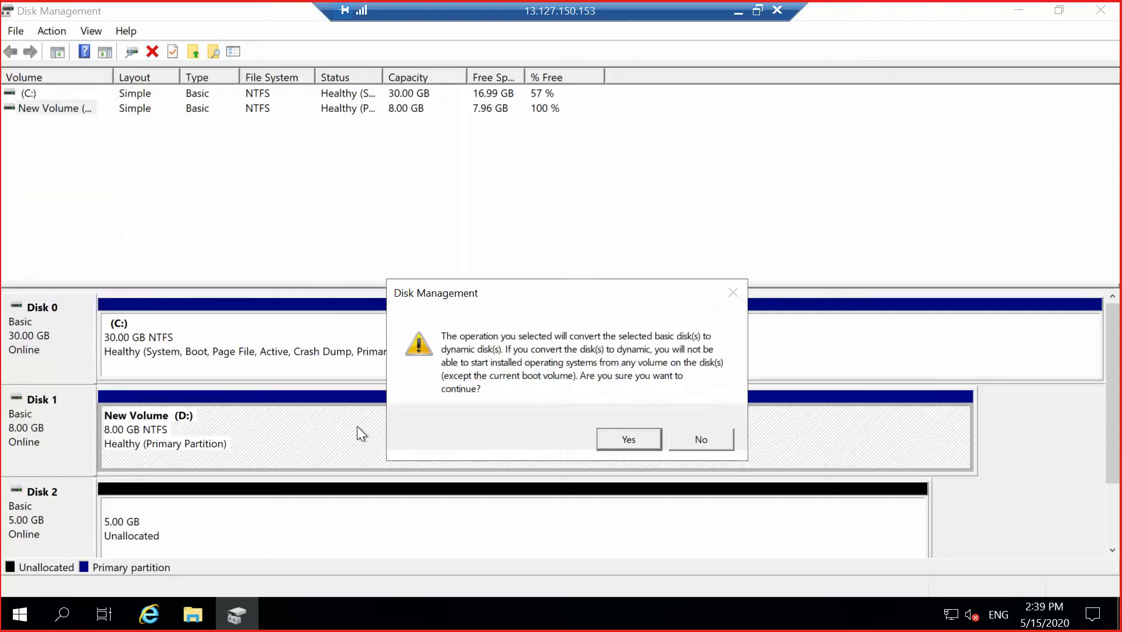
{"action": "left_click", "coordinate": [630, 431]}
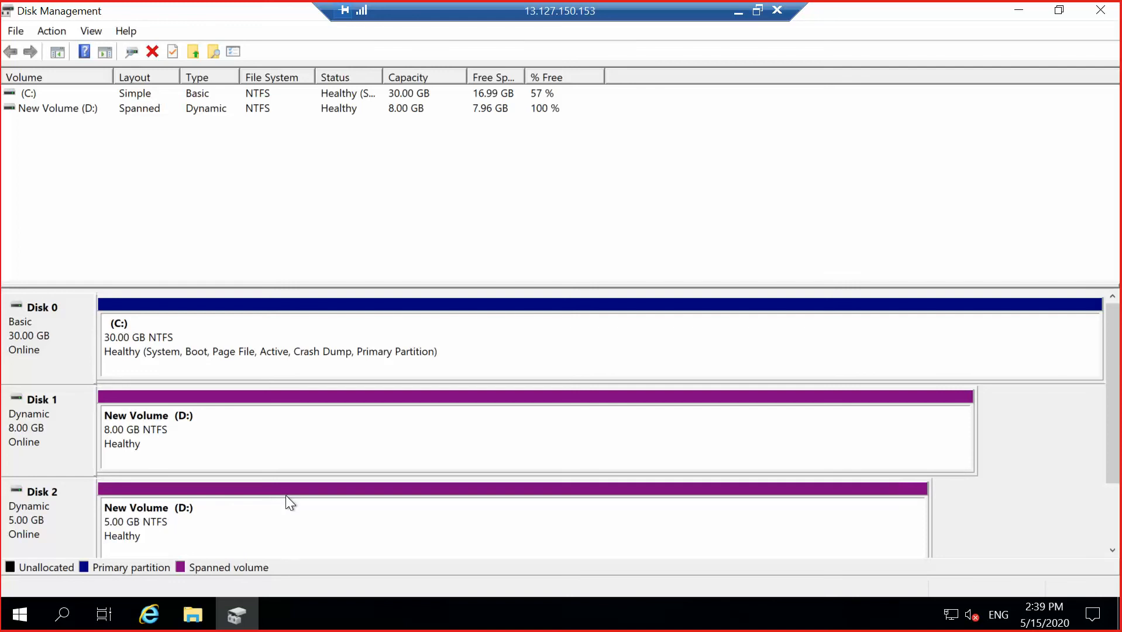
{"action": "right_click", "coordinate": [409, 424]}
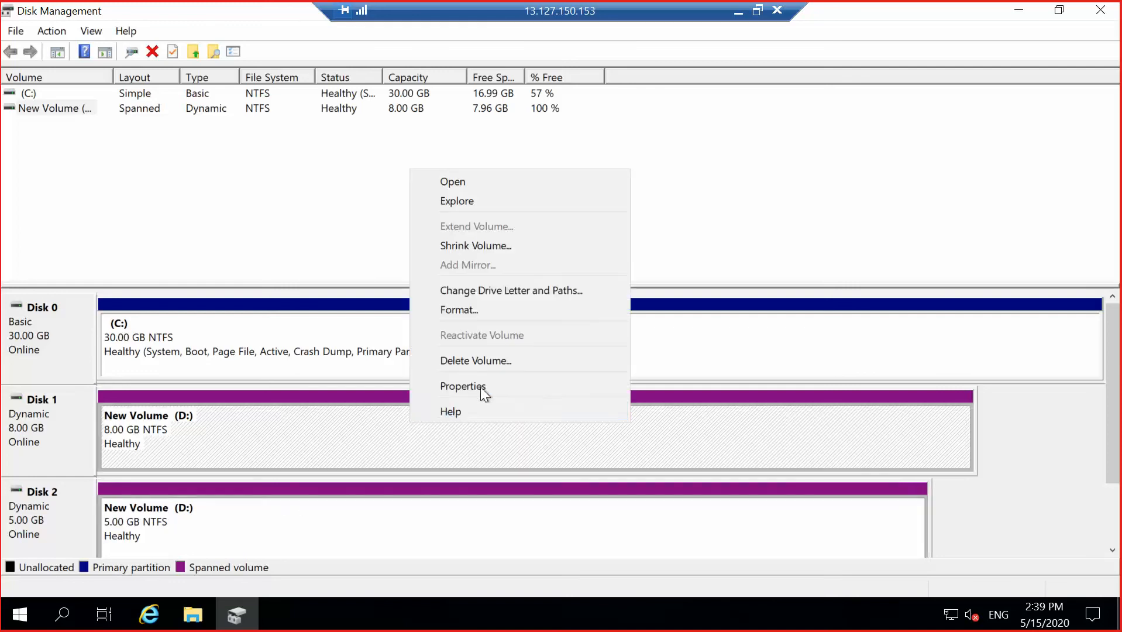
Refresh This PC so New Volume (D:) shows 12.9 GB, then return to the AWS console.
{"action": "left_click", "coordinate": [1043, 483]}
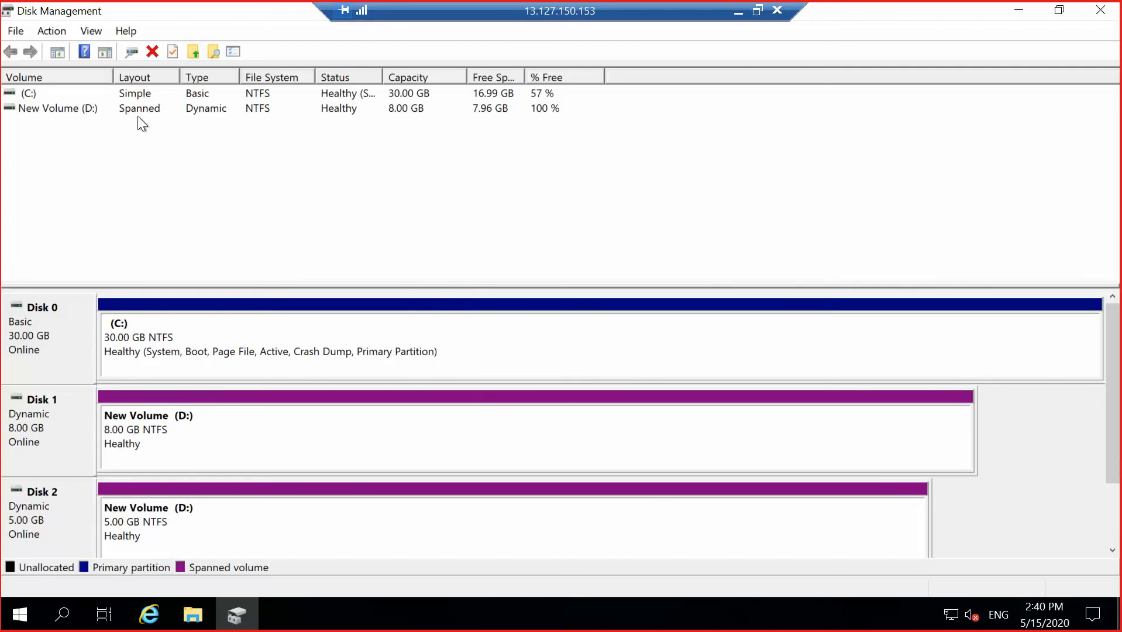
{"action": "left_click", "coordinate": [1019, 10]}
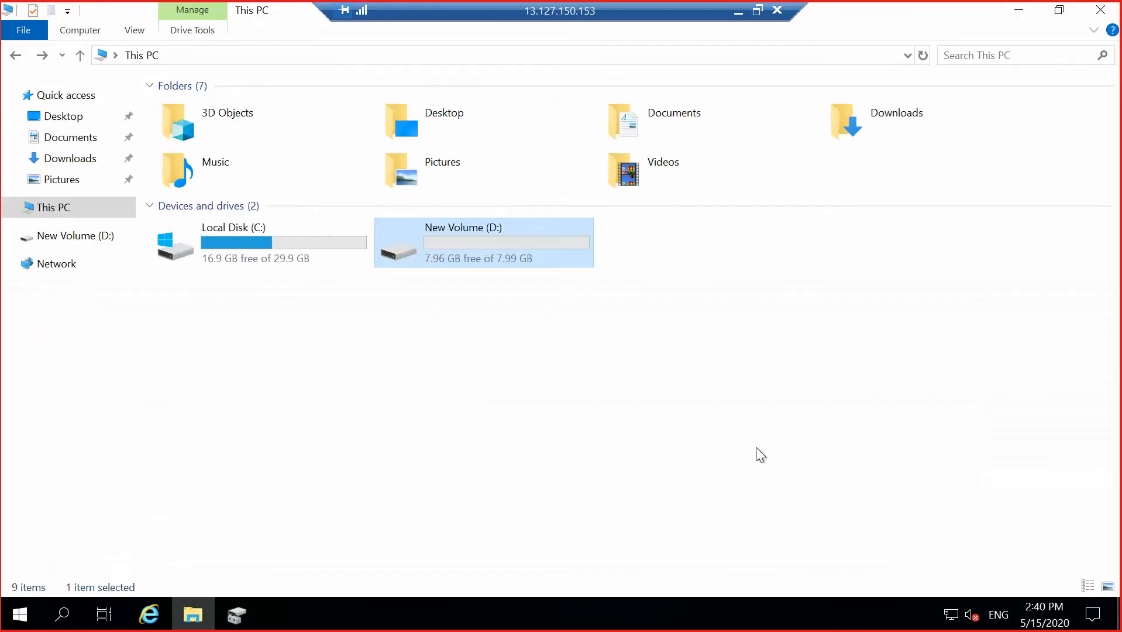
{"action": "right_click", "coordinate": [635, 336]}
{"action": "left_click", "coordinate": [701, 407]}
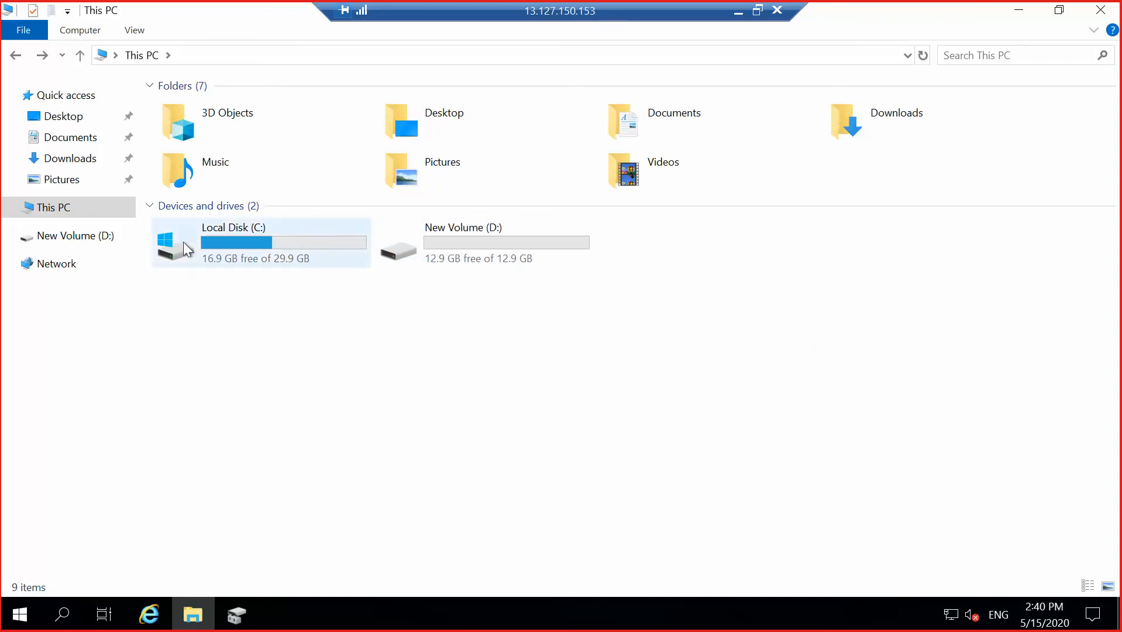
{"action": "left_click", "coordinate": [291, 242]}
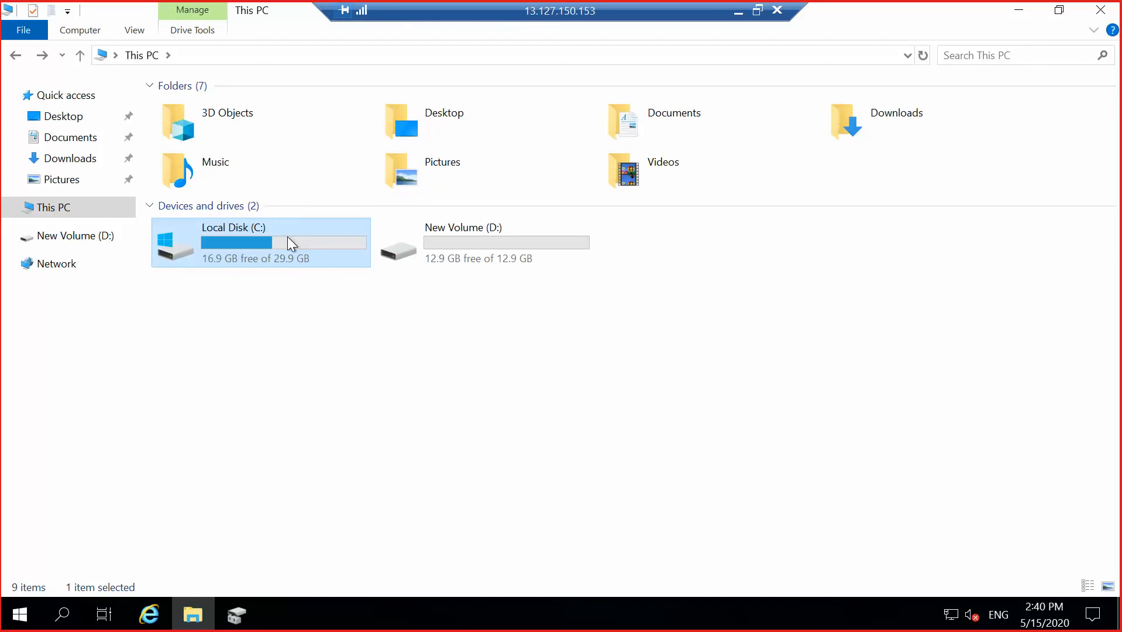
{"action": "left_click", "coordinate": [739, 12]}
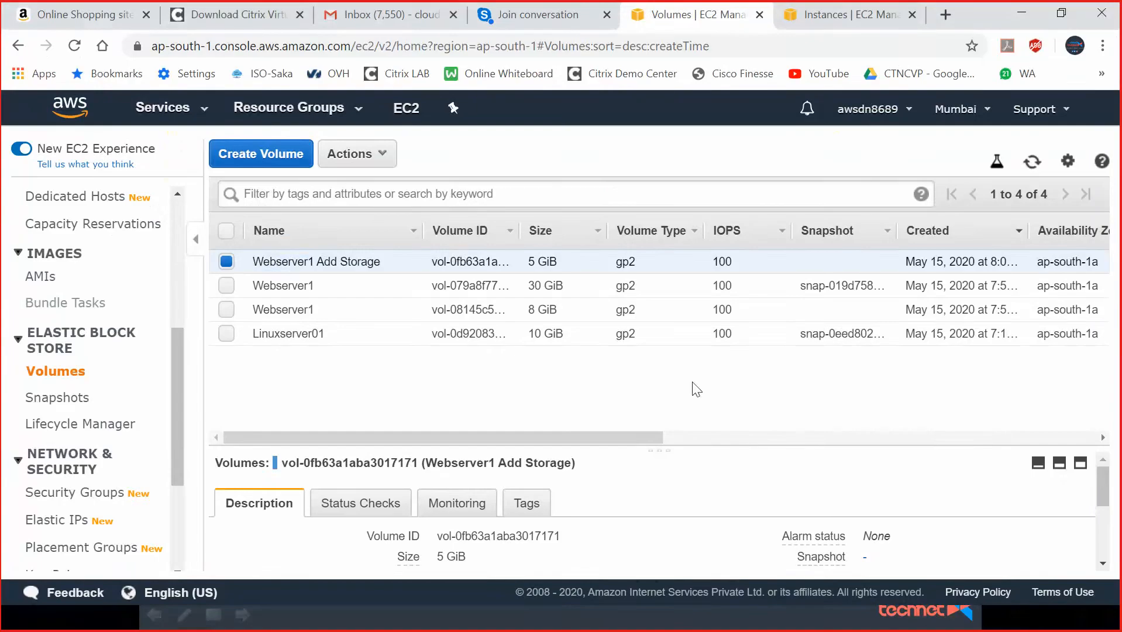
Modify the Webserver1 volume's size from 30 GiB to 35 GiB and confirm the change.
{"action": "left_click", "coordinate": [307, 290]}
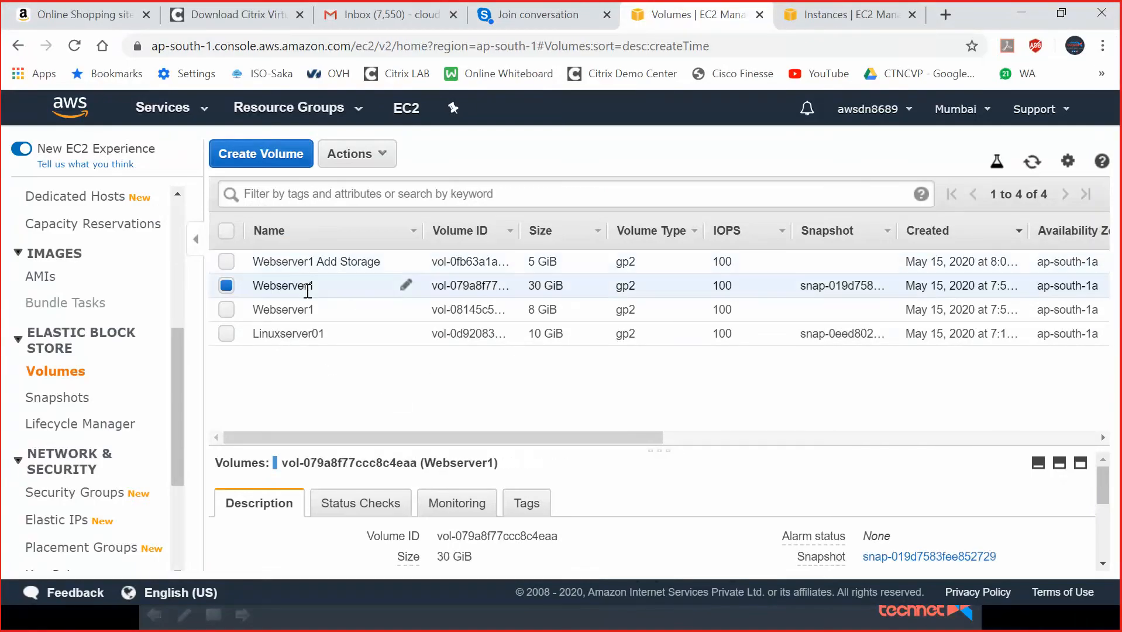
{"action": "left_click", "coordinate": [370, 163]}
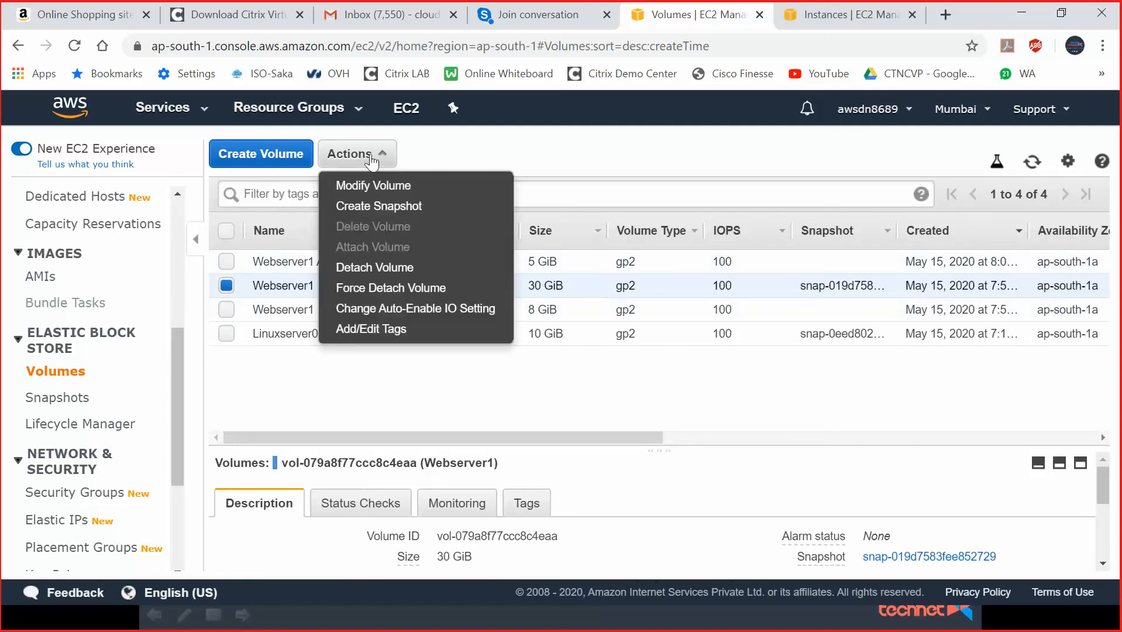
{"action": "left_click", "coordinate": [389, 185]}
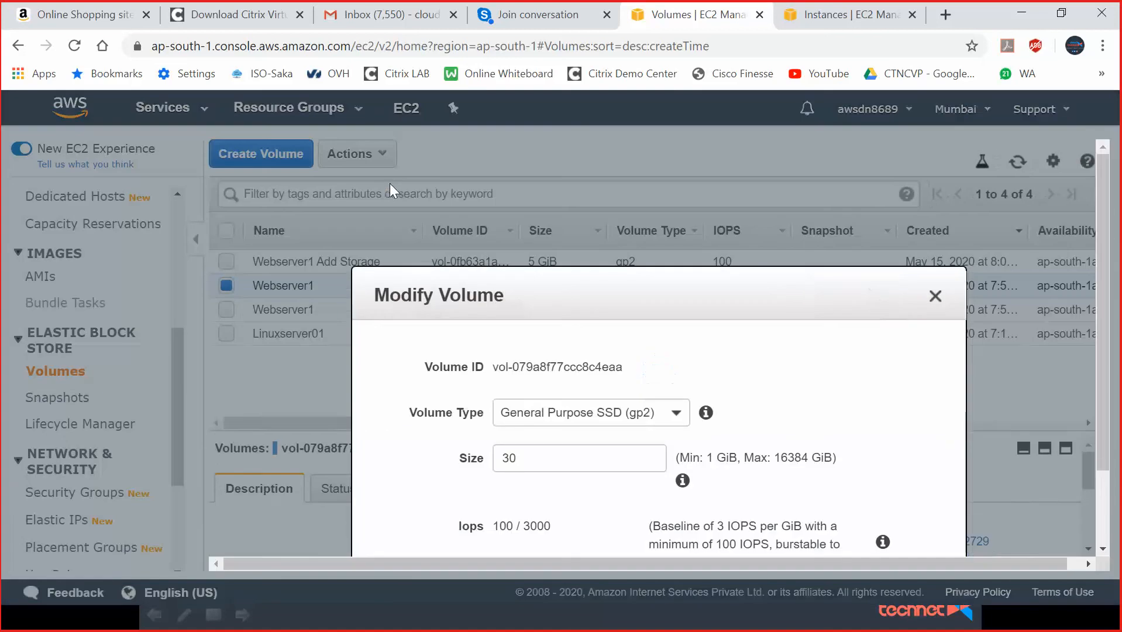
{"action": "double_click", "coordinate": [563, 372]}
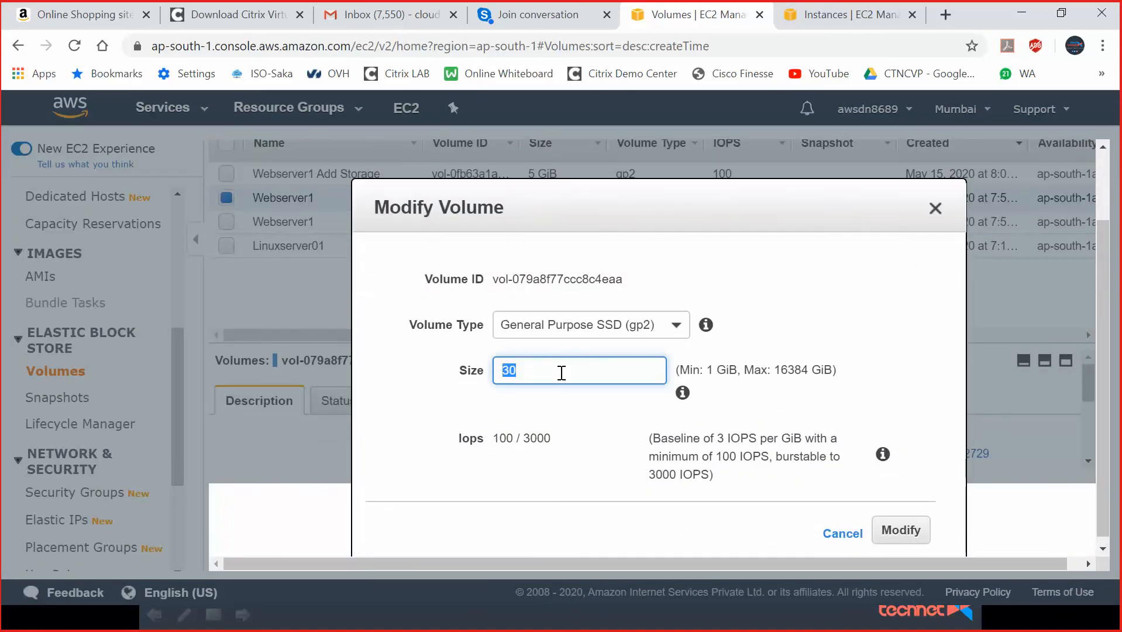
{"action": "type", "text": "35"}
{"action": "left_click", "coordinate": [900, 530]}
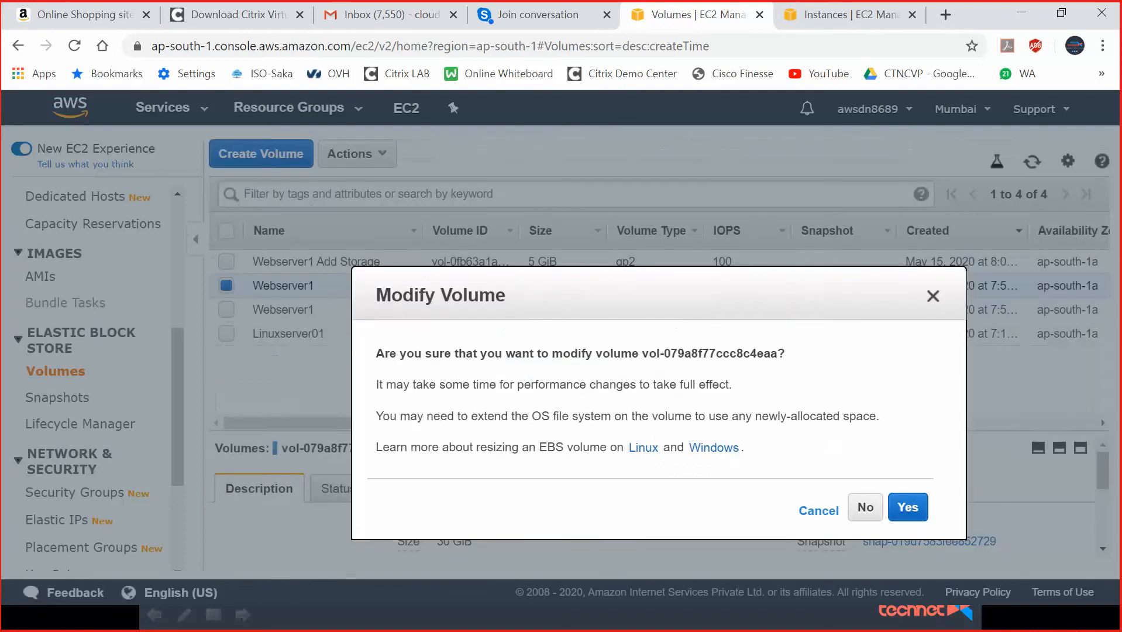
{"action": "left_click", "coordinate": [908, 506]}
{"action": "left_click", "coordinate": [895, 436]}
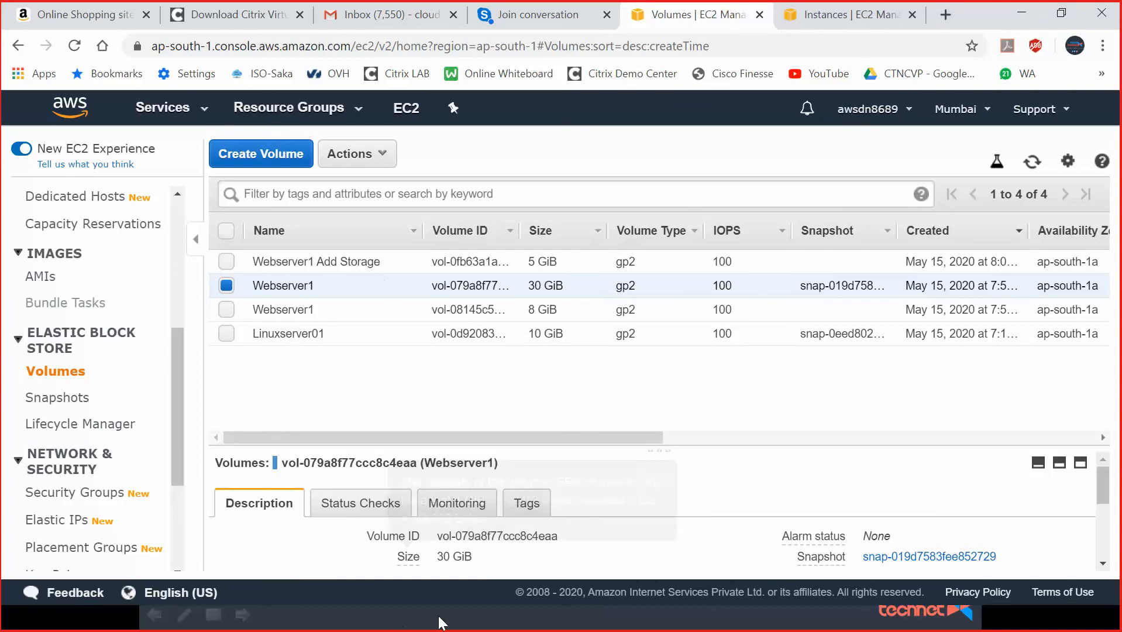
{"action": "key", "text": "alt+Tab"}
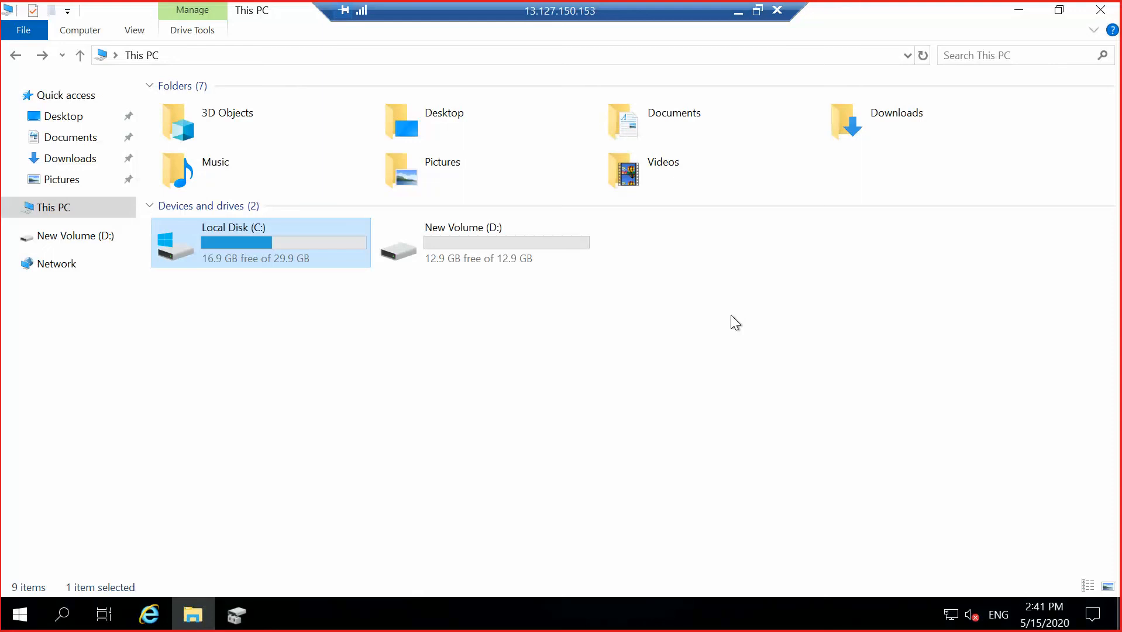
Rescan disks so Disk 0 shows 35.00 GB with 5.00 GB unallocated, then extend C:.
{"action": "right_click", "coordinate": [506, 391]}
{"action": "left_click", "coordinate": [563, 460]}
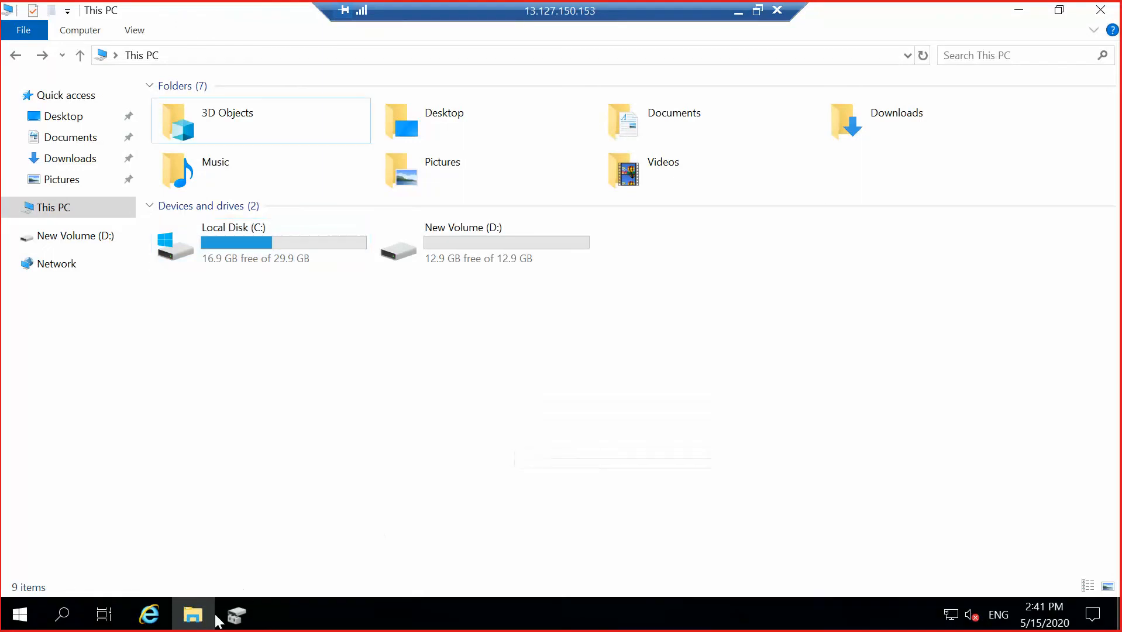
{"action": "left_click", "coordinate": [240, 622]}
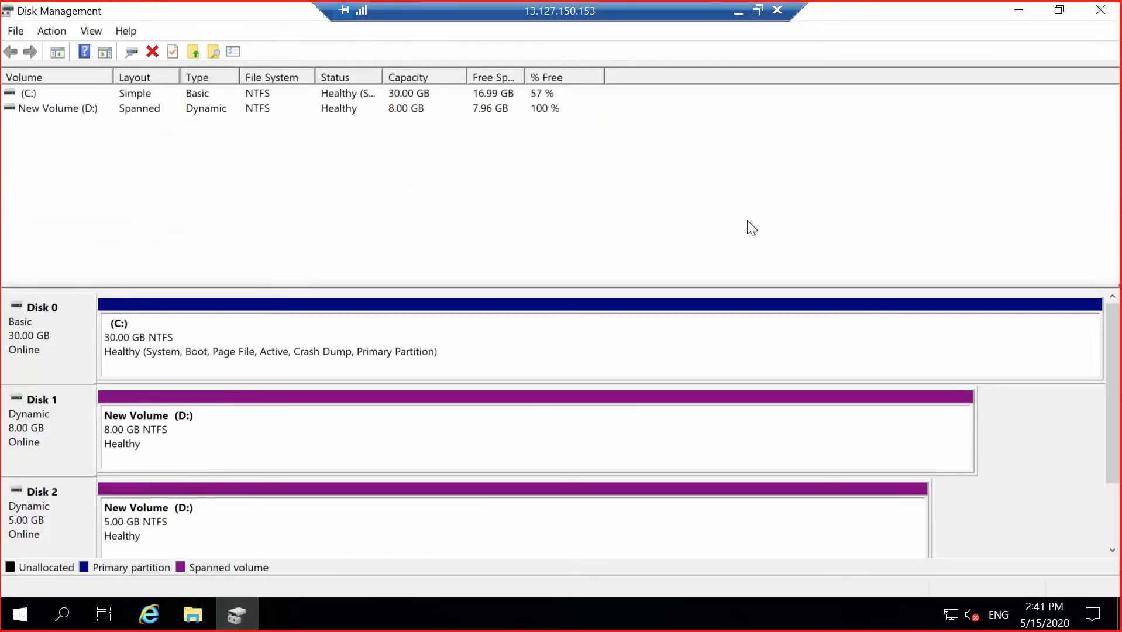
{"action": "left_click", "coordinate": [53, 31]}
{"action": "left_click", "coordinate": [72, 49]}
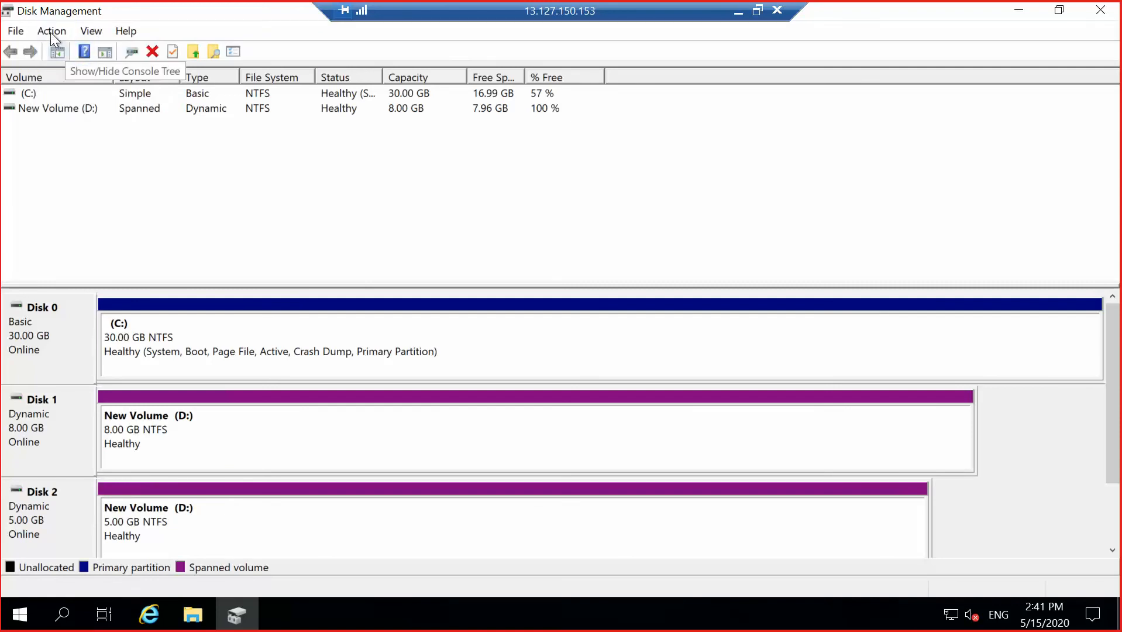
{"action": "left_click", "coordinate": [50, 31]}
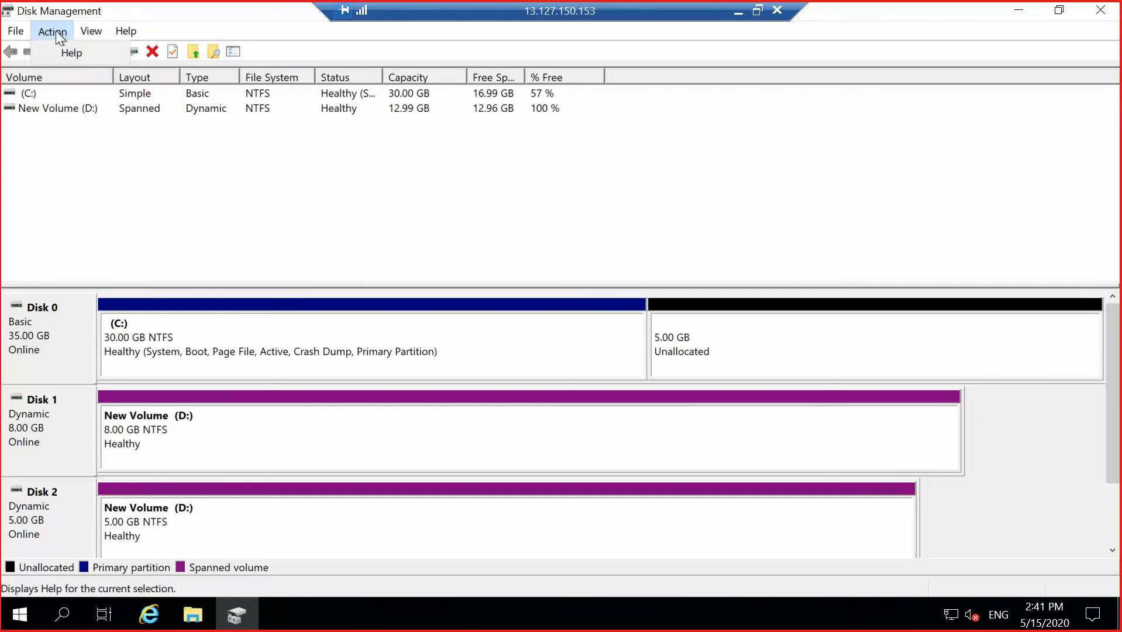
{"action": "left_click", "coordinate": [65, 33]}
{"action": "left_click", "coordinate": [51, 30]}
{"action": "left_click", "coordinate": [60, 50]}
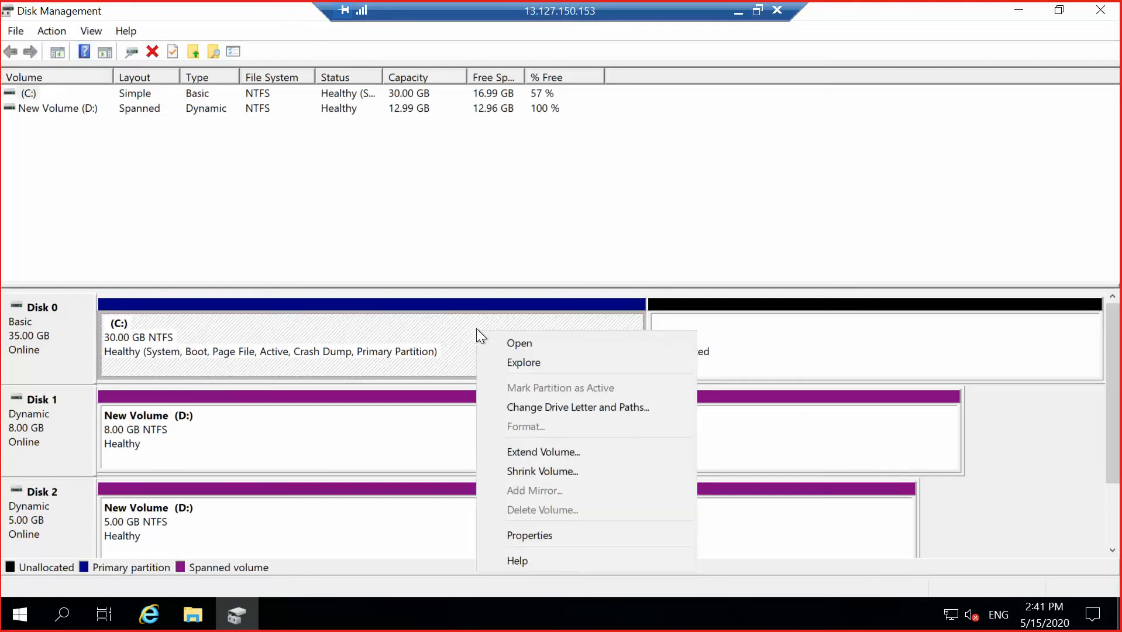
{"action": "left_click", "coordinate": [549, 451]}
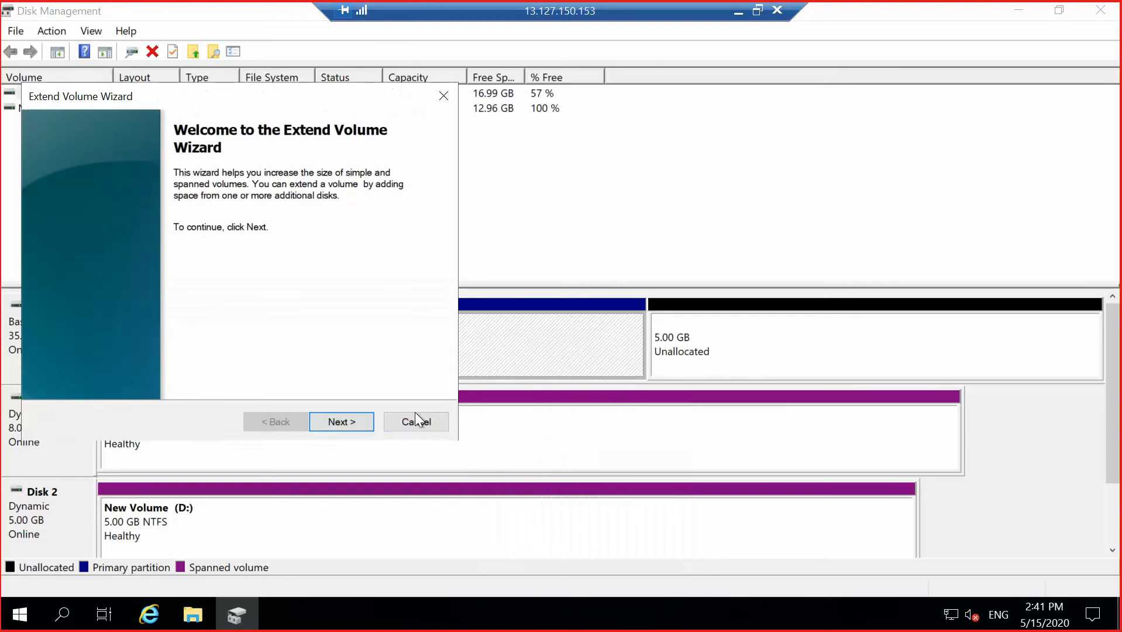
Complete the Extend Volume Wizard, adding Disk 0's 5 GB unallocated space to C:.
{"action": "left_click", "coordinate": [356, 424]}
{"action": "left_click", "coordinate": [358, 422]}
{"action": "left_click", "coordinate": [358, 422]}
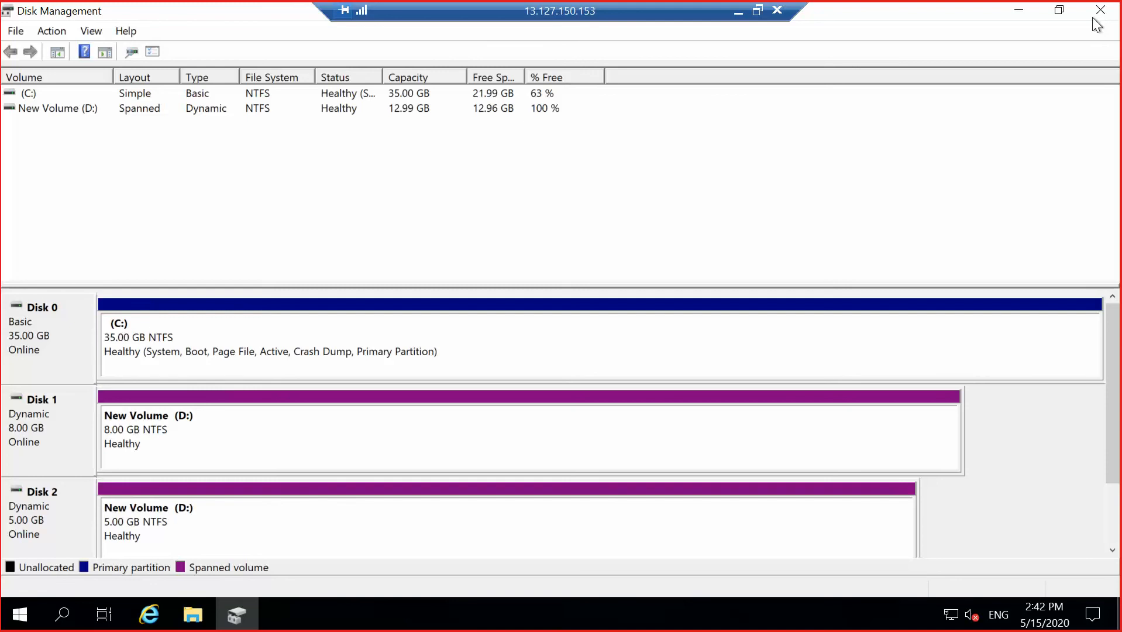
{"action": "left_click", "coordinate": [738, 13]}
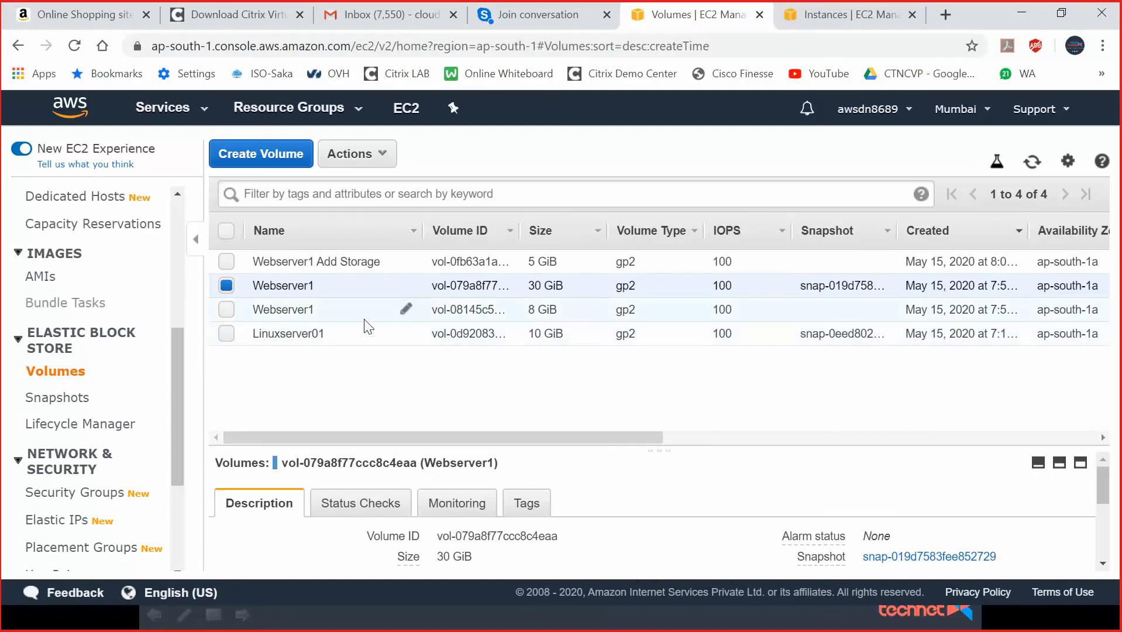